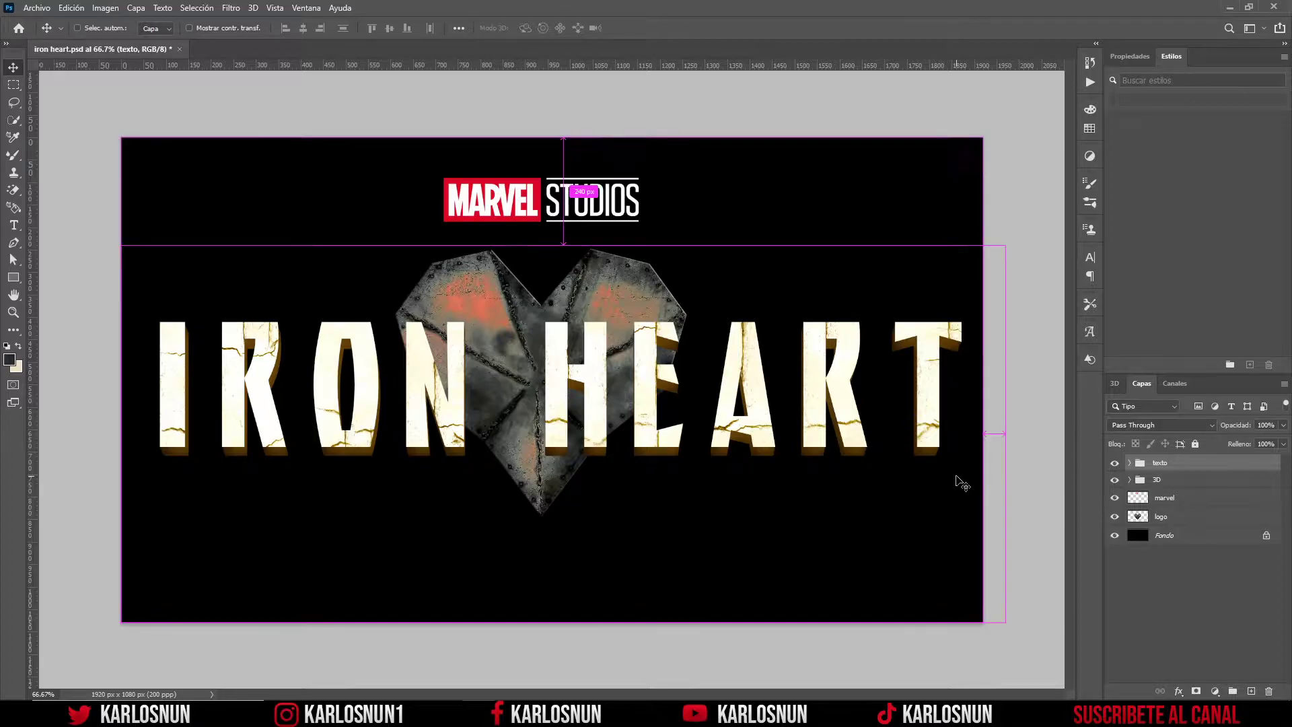
Inspect the finished IRON HEART artwork at 100% with guides hidden, then fit it on screen
{"action": "key", "text": "ctrl+1"}
{"action": "key", "text": "ctrl+h"}
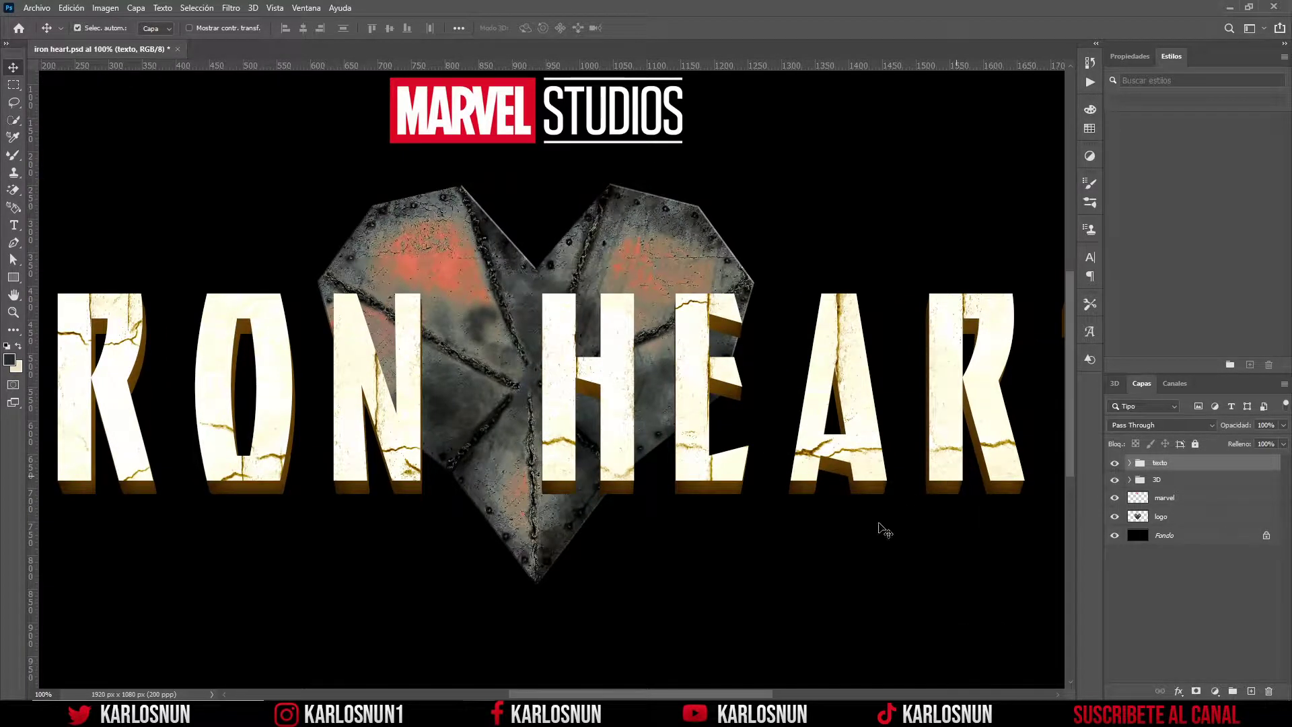
{"action": "mouse_move", "coordinate": [727, 694]}
{"action": "left_mouse_down"}
{"action": "mouse_move", "coordinate": [670, 696]}
{"action": "mouse_move", "coordinate": [684, 696]}
{"action": "left_mouse_up"}
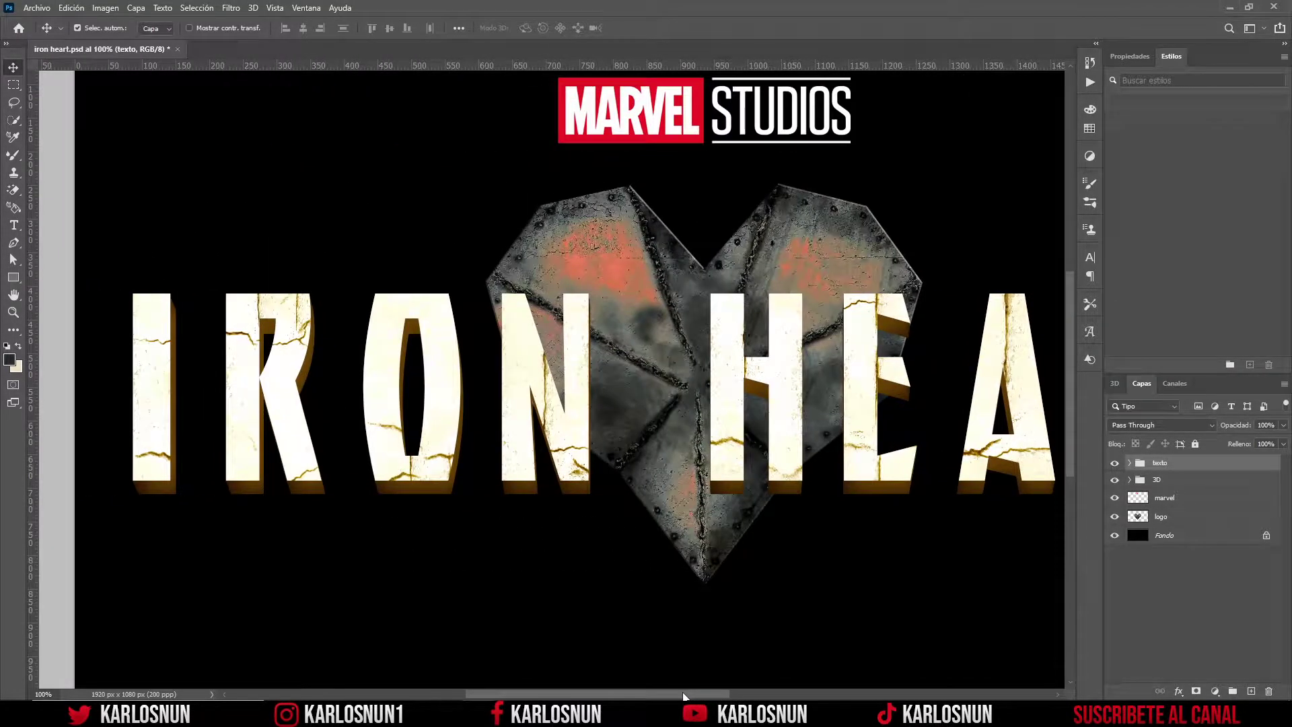
{"action": "key", "text": "ctrl+0"}
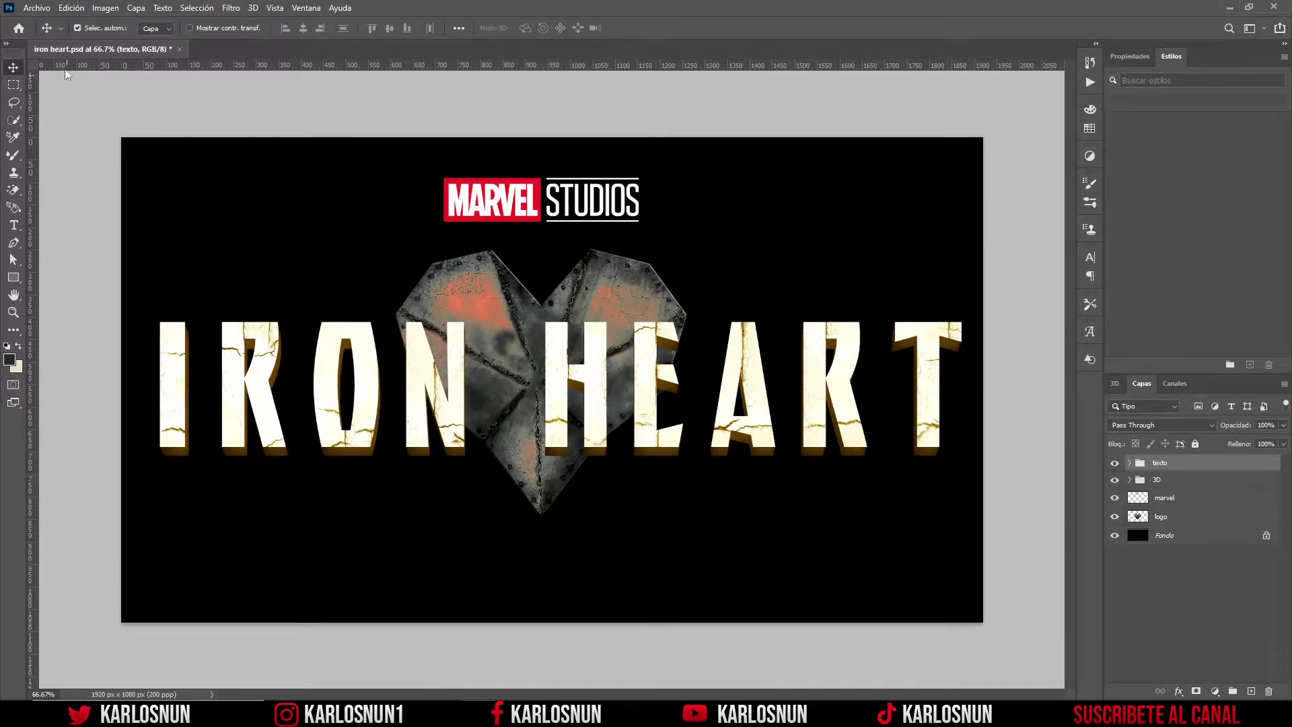
{"action": "left_click", "coordinate": [37, 8]}
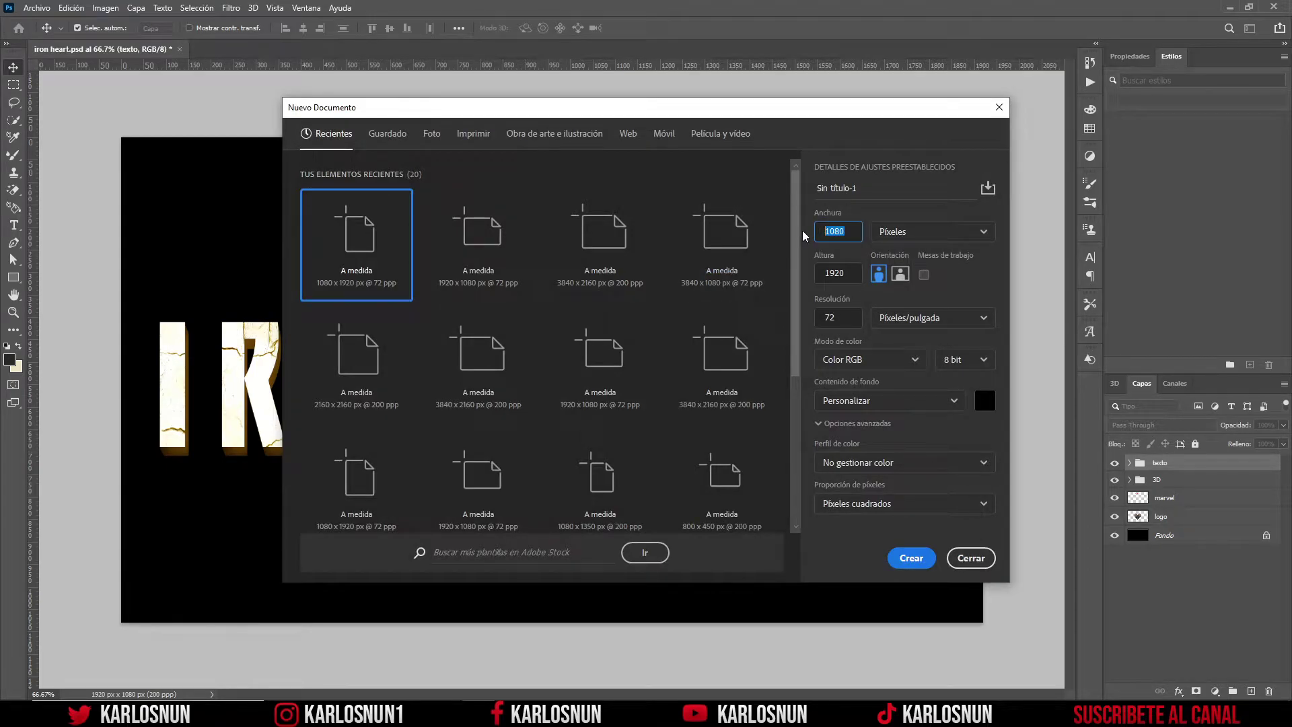
Create a 1920 × 1080 px, 200 ppi document and glance at the iron heart reference
{"action": "type", "text": "1920"}
{"action": "left_click", "coordinate": [821, 272]}
{"action": "type", "text": "108"}
{"action": "type", "text": "0"}
{"action": "key", "text": "Tab"}
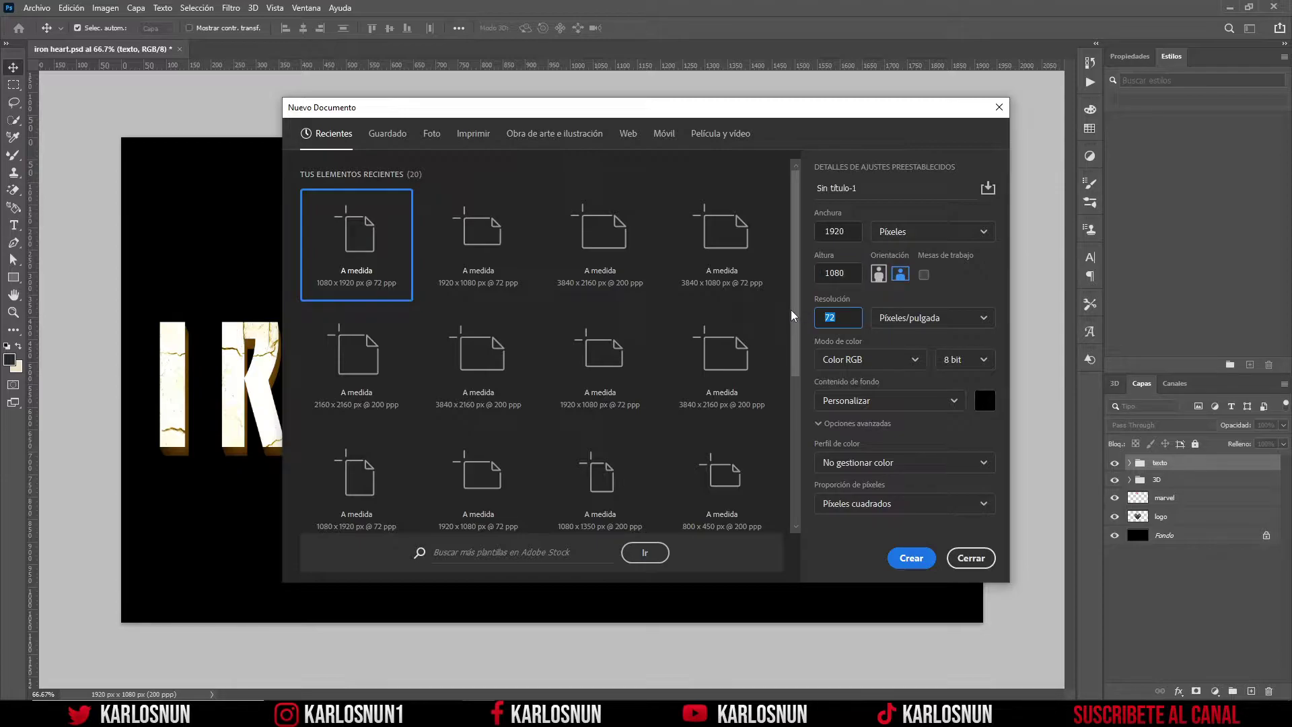
{"action": "type", "text": "2"}
{"action": "left_click", "coordinate": [919, 559]}
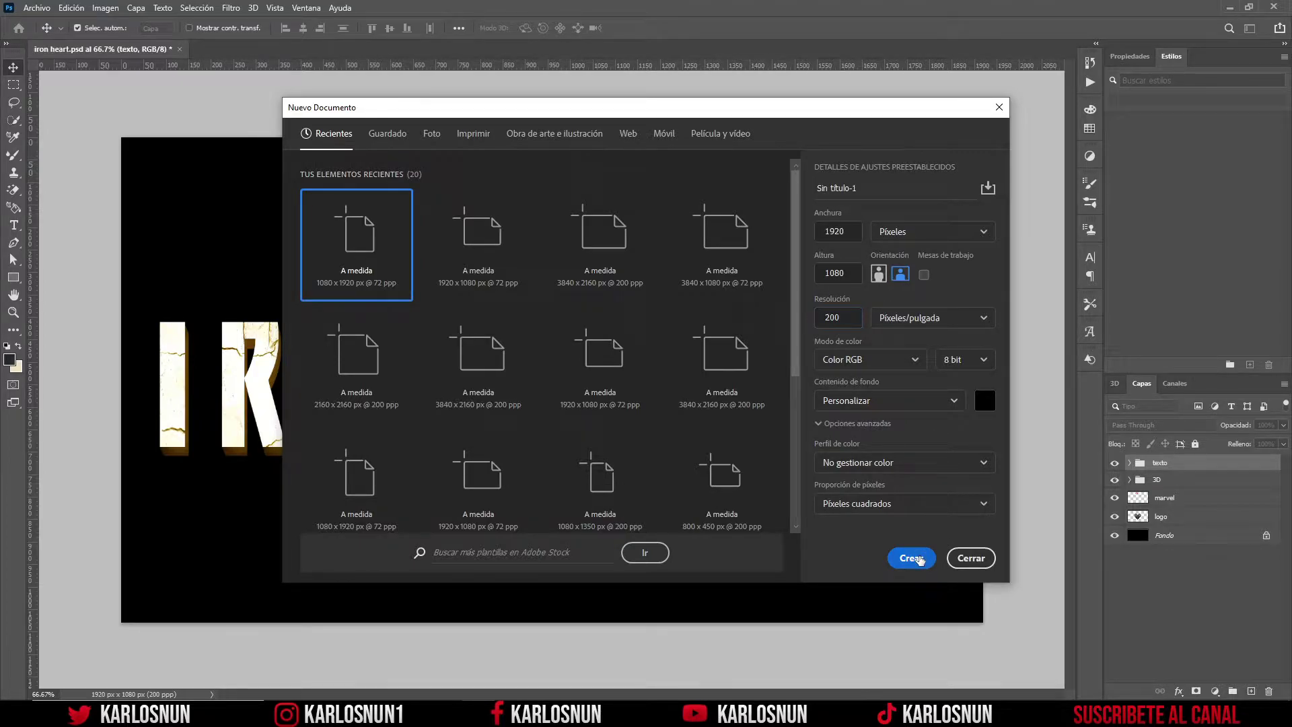
{"action": "left_click", "coordinate": [116, 48]}
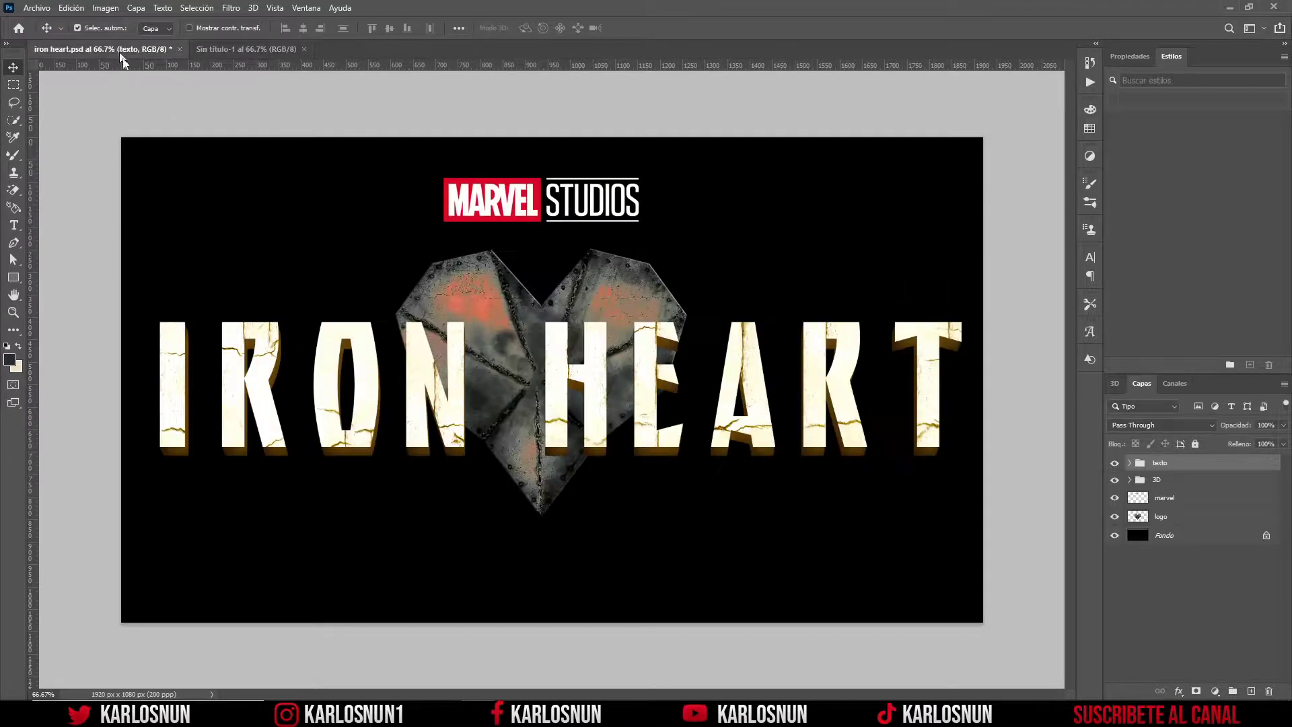
In the new document, set the Type tool colour to fdfdfb and letter tracking to 125
{"action": "left_click", "coordinate": [258, 51]}
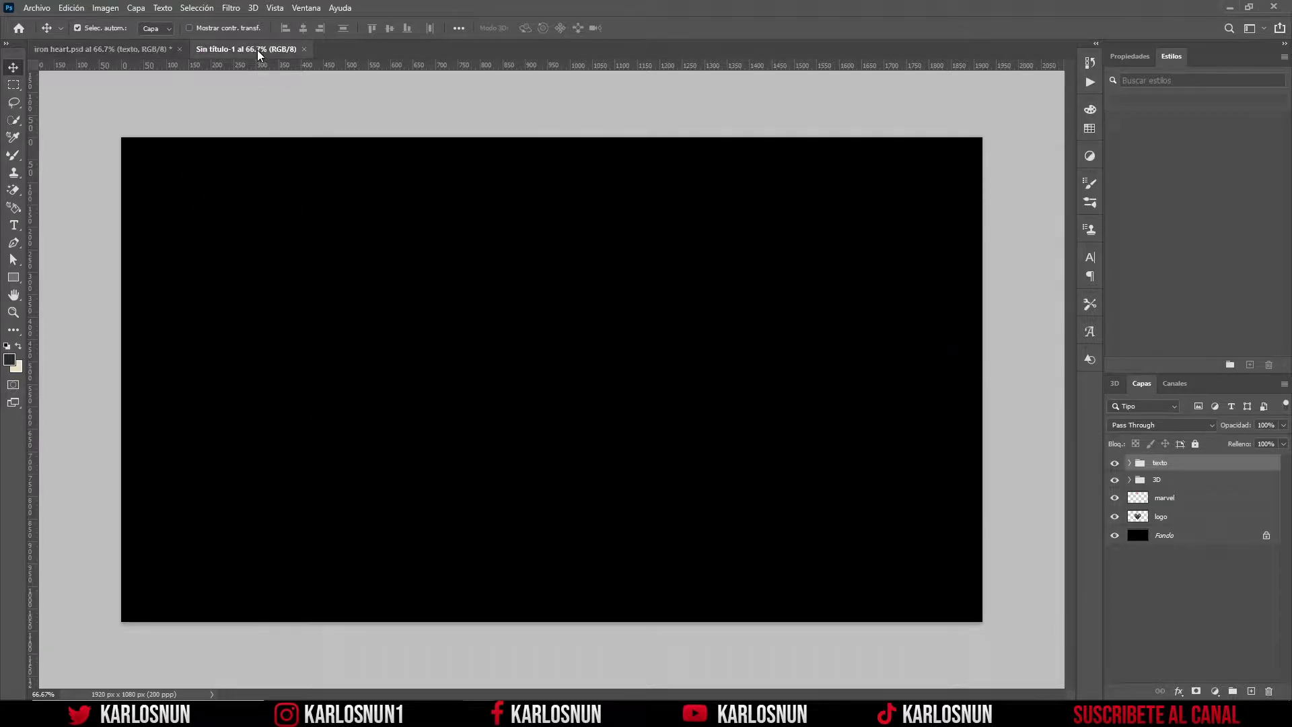
{"action": "left_click", "coordinate": [9, 228]}
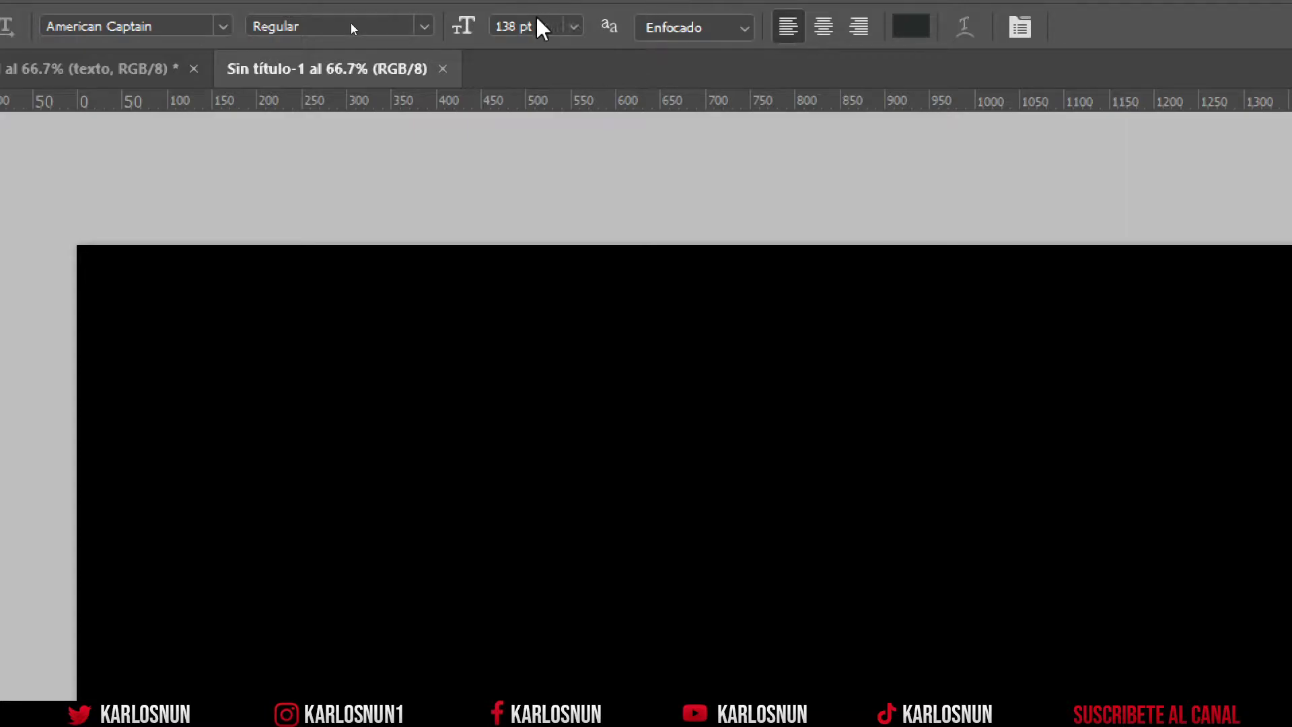
{"action": "left_click", "coordinate": [909, 27]}
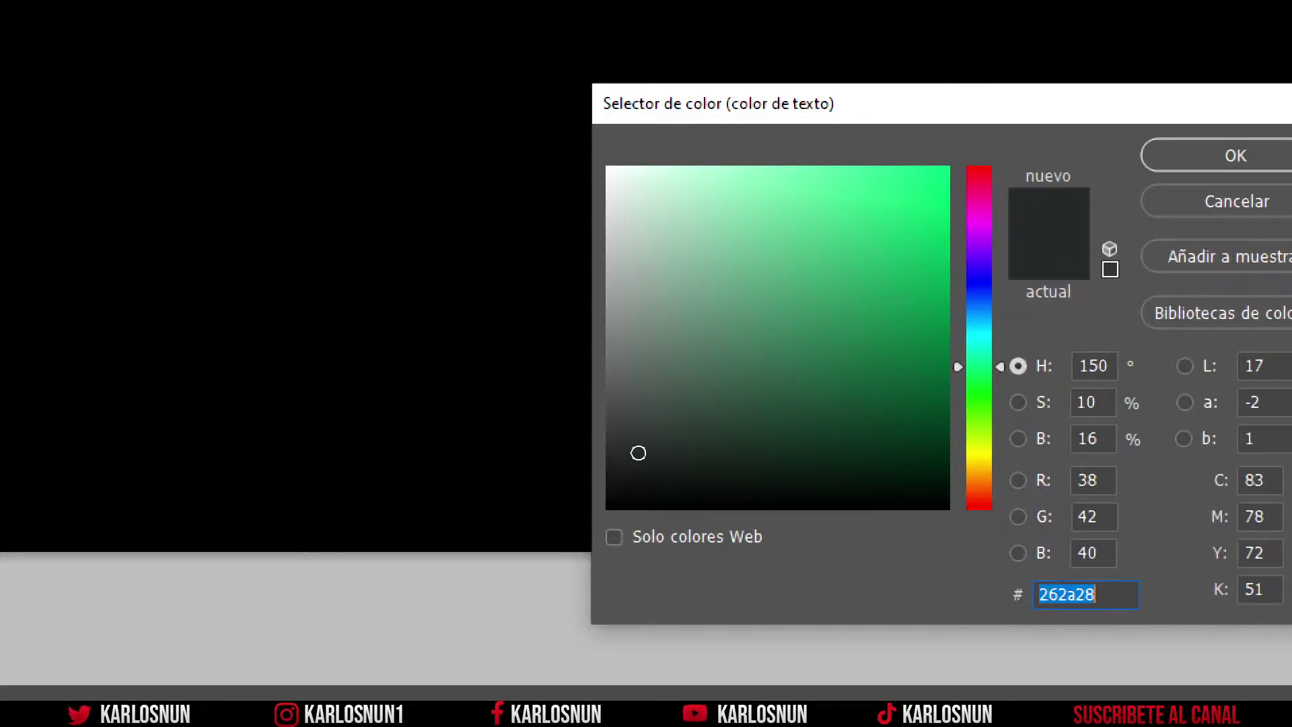
{"action": "type", "text": "fd"}
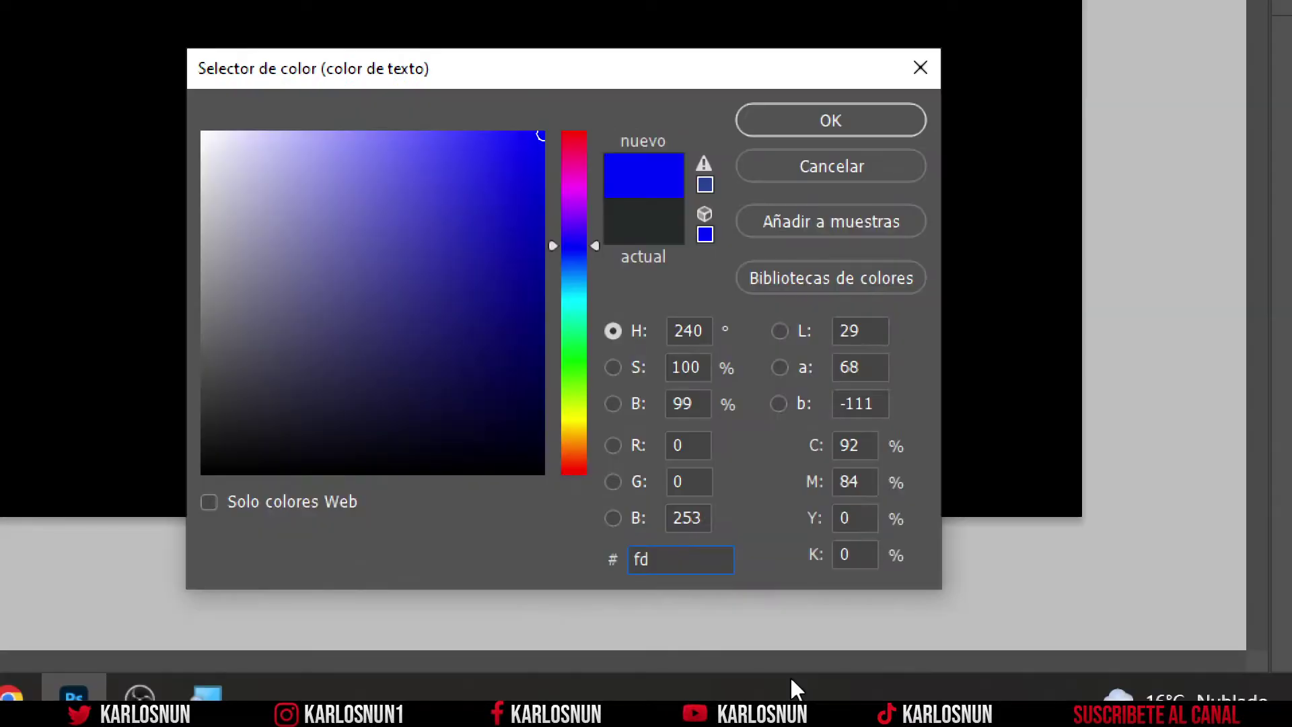
{"action": "type", "text": "fdf"}
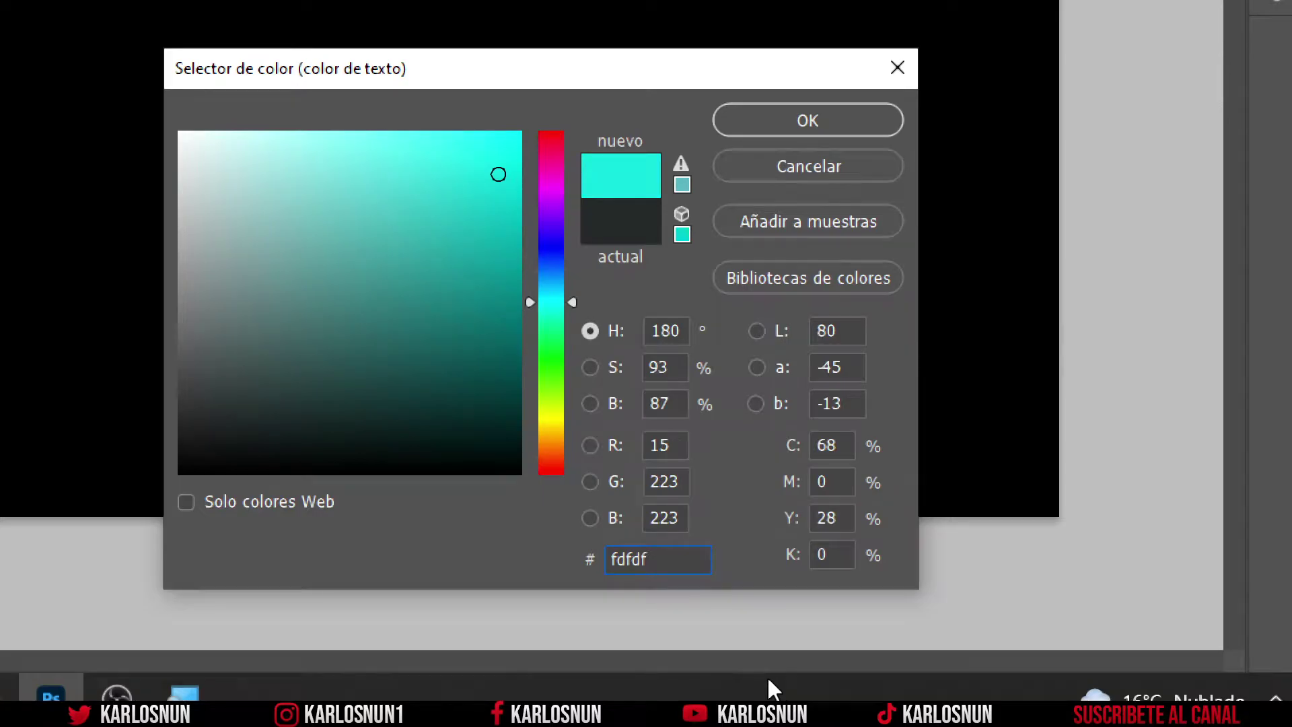
{"action": "type", "text": "b"}
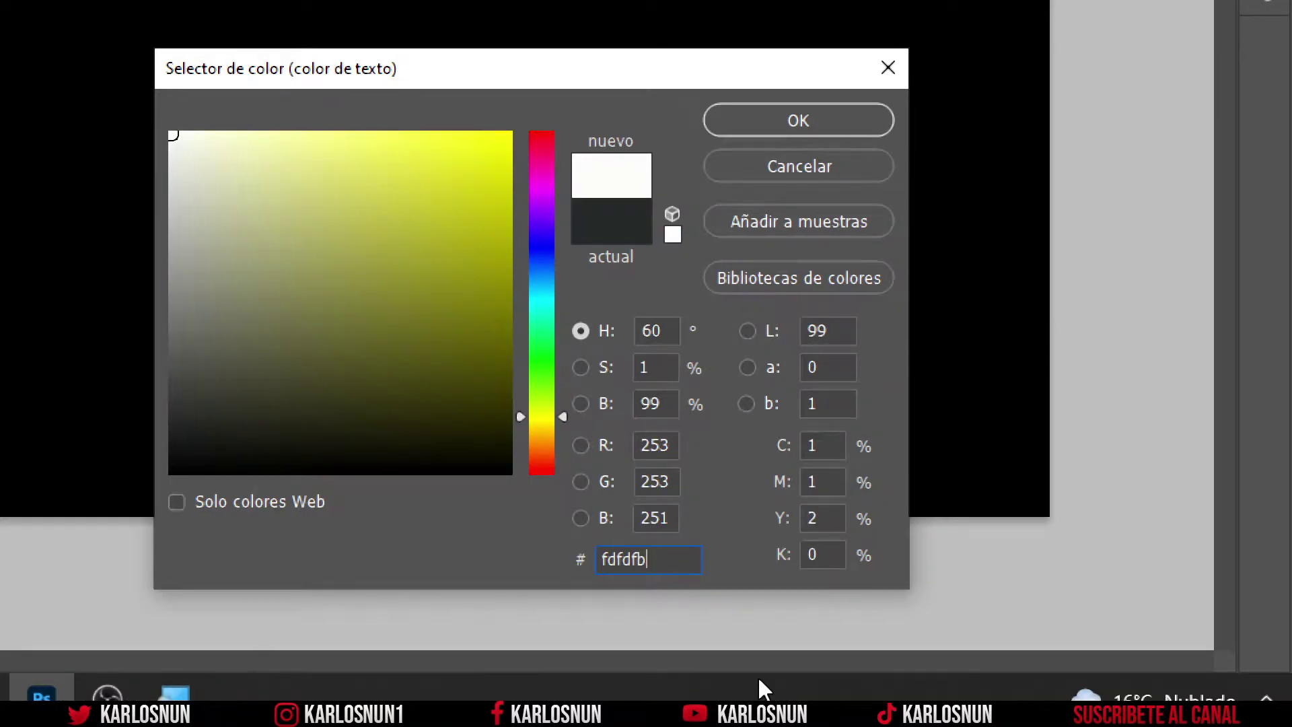
{"action": "left_click", "coordinate": [761, 121]}
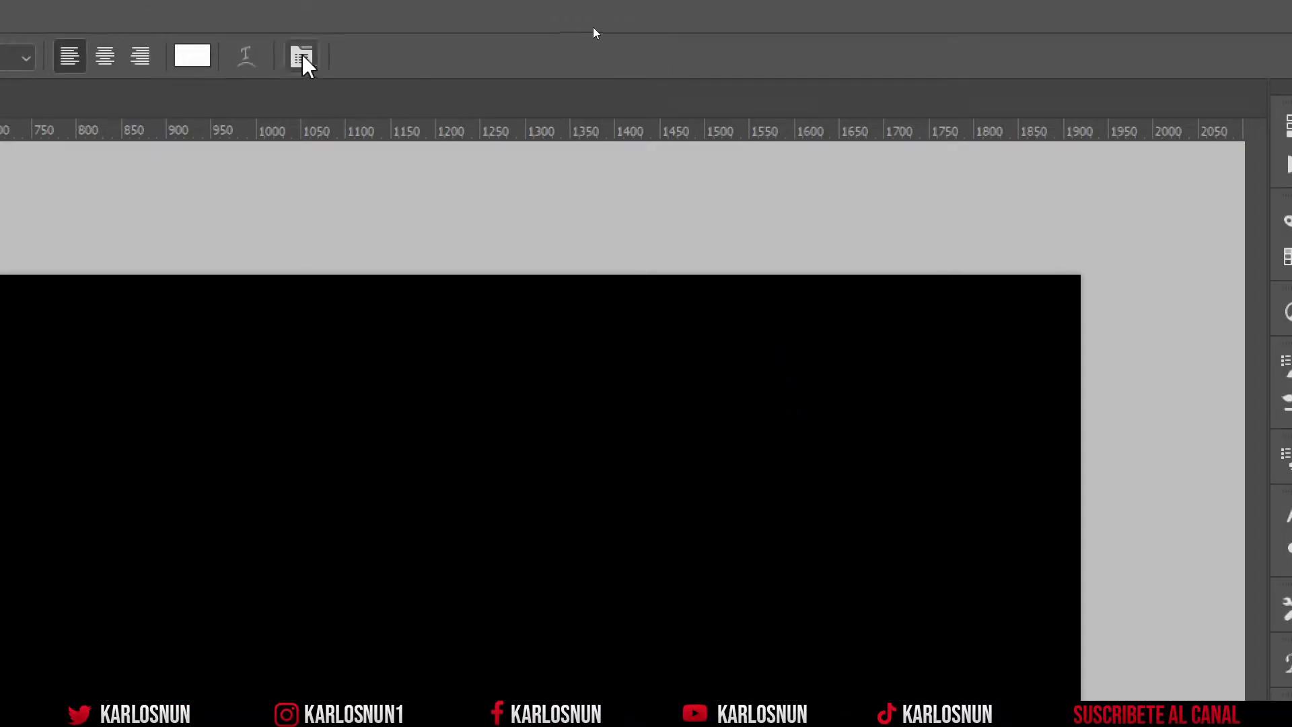
{"action": "left_click", "coordinate": [303, 58]}
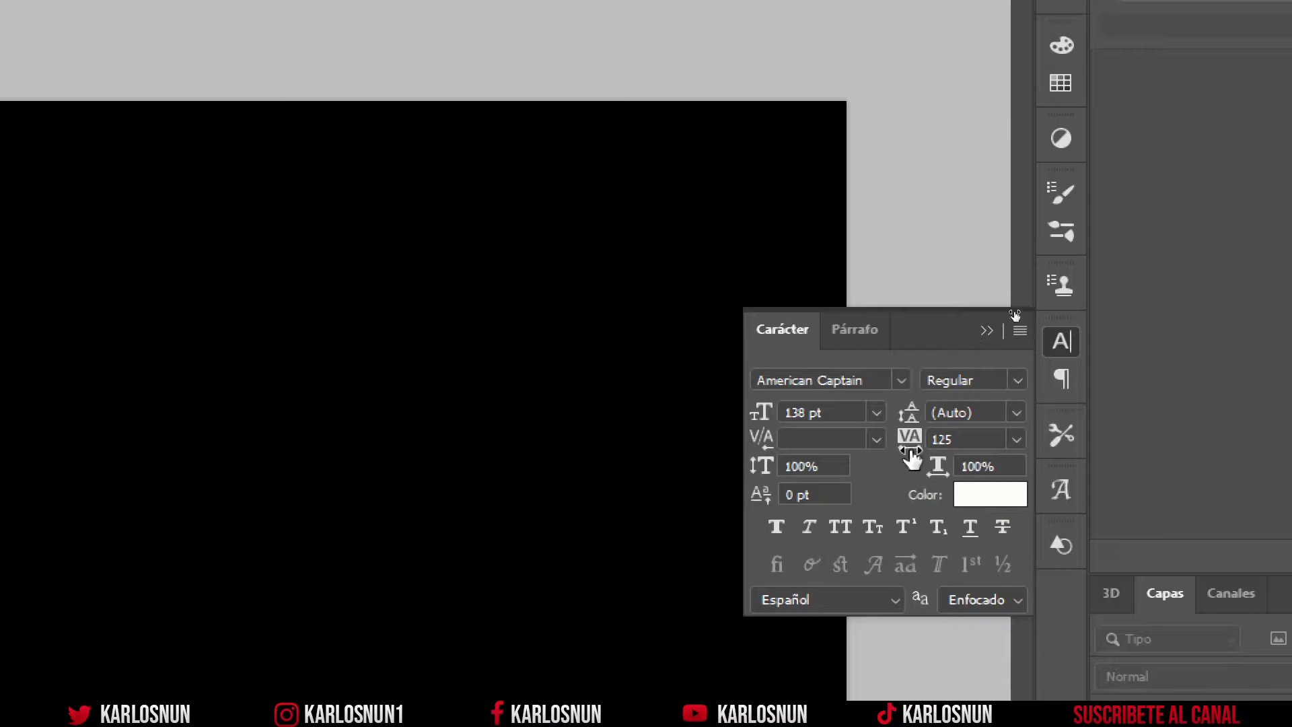
{"action": "left_click", "coordinate": [941, 438]}
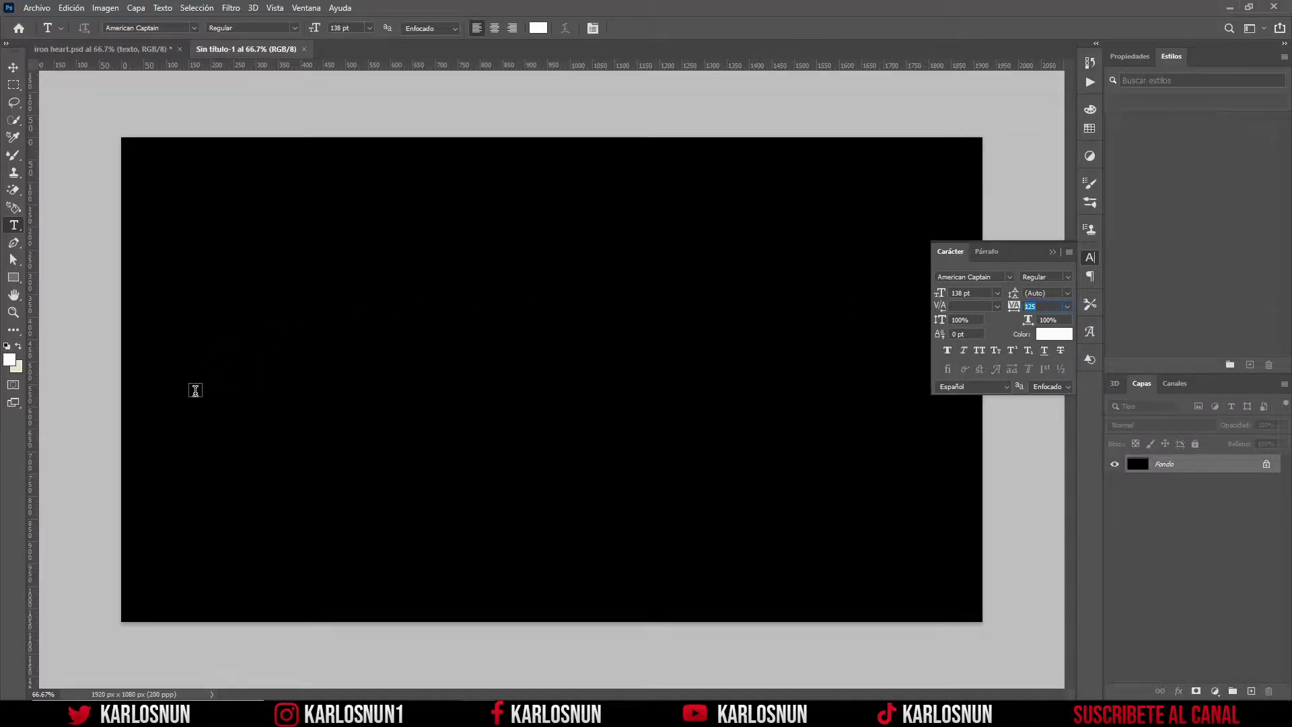
Type and commit the IRON HEART title, comparing it with the finished artwork
{"action": "left_click", "coordinate": [176, 384]}
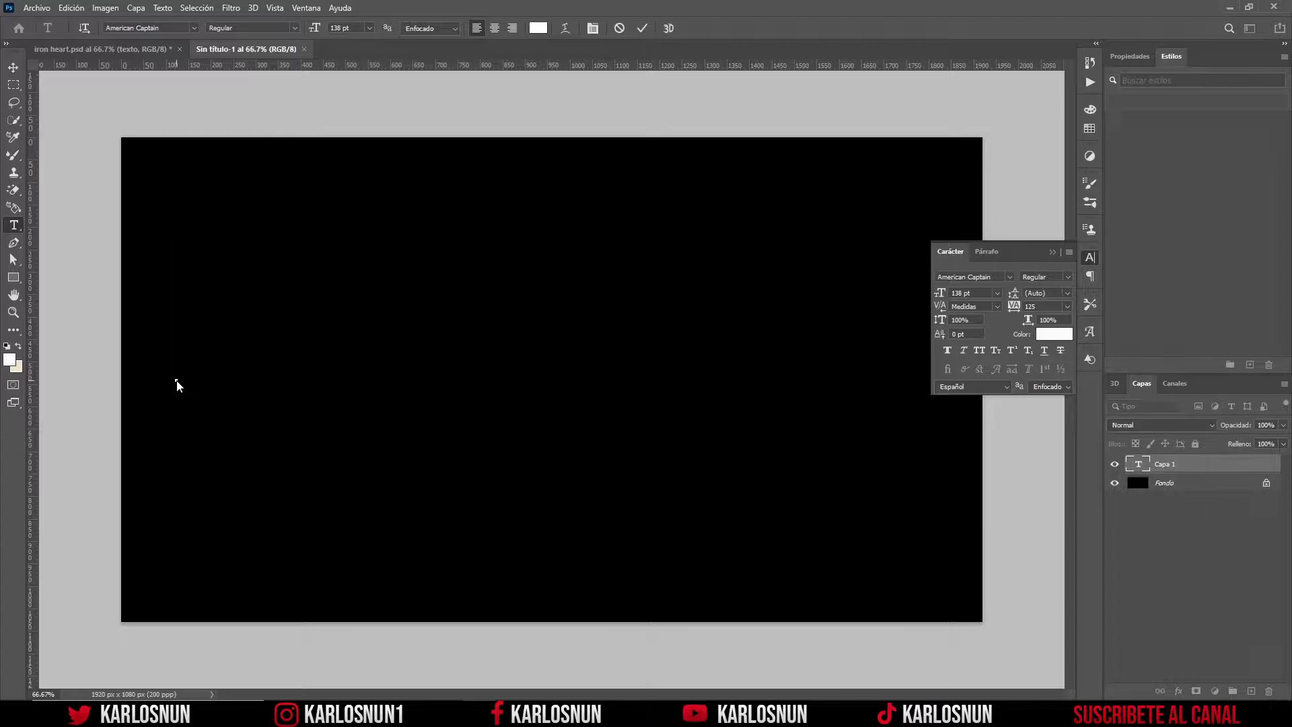
{"action": "type", "text": "IRO"}
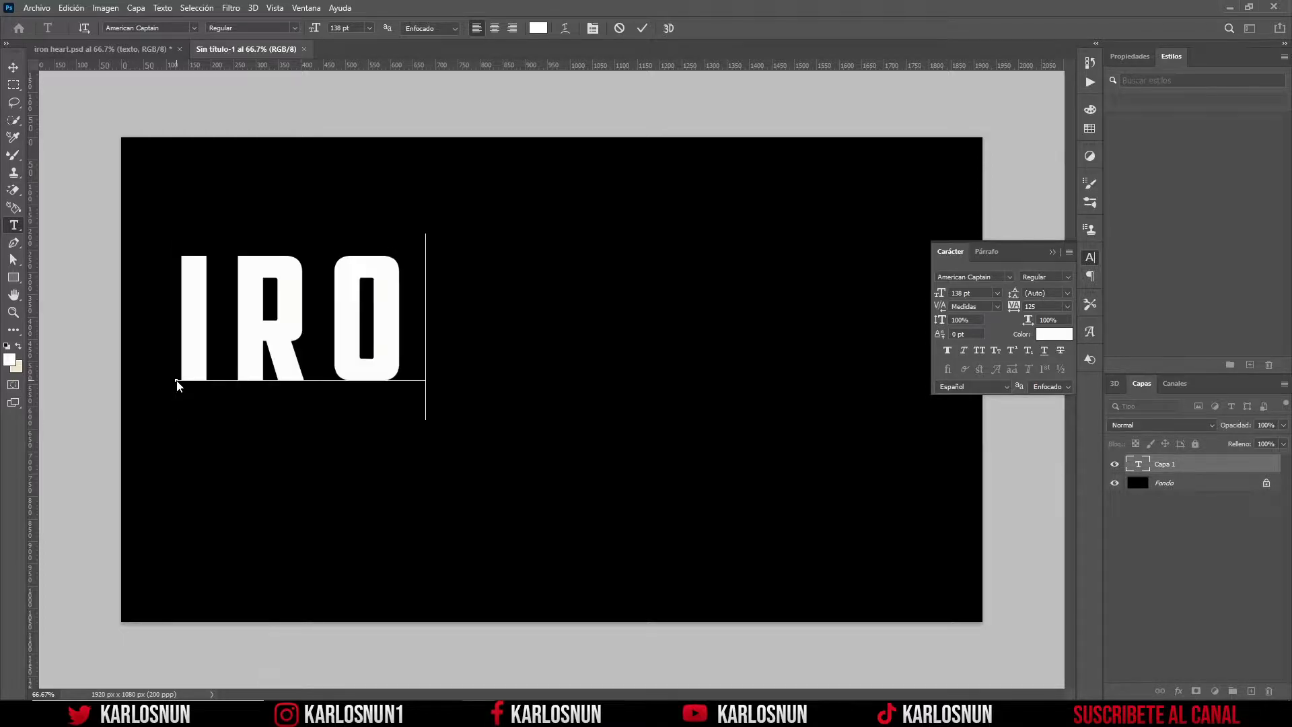
{"action": "type", "text": "N "}
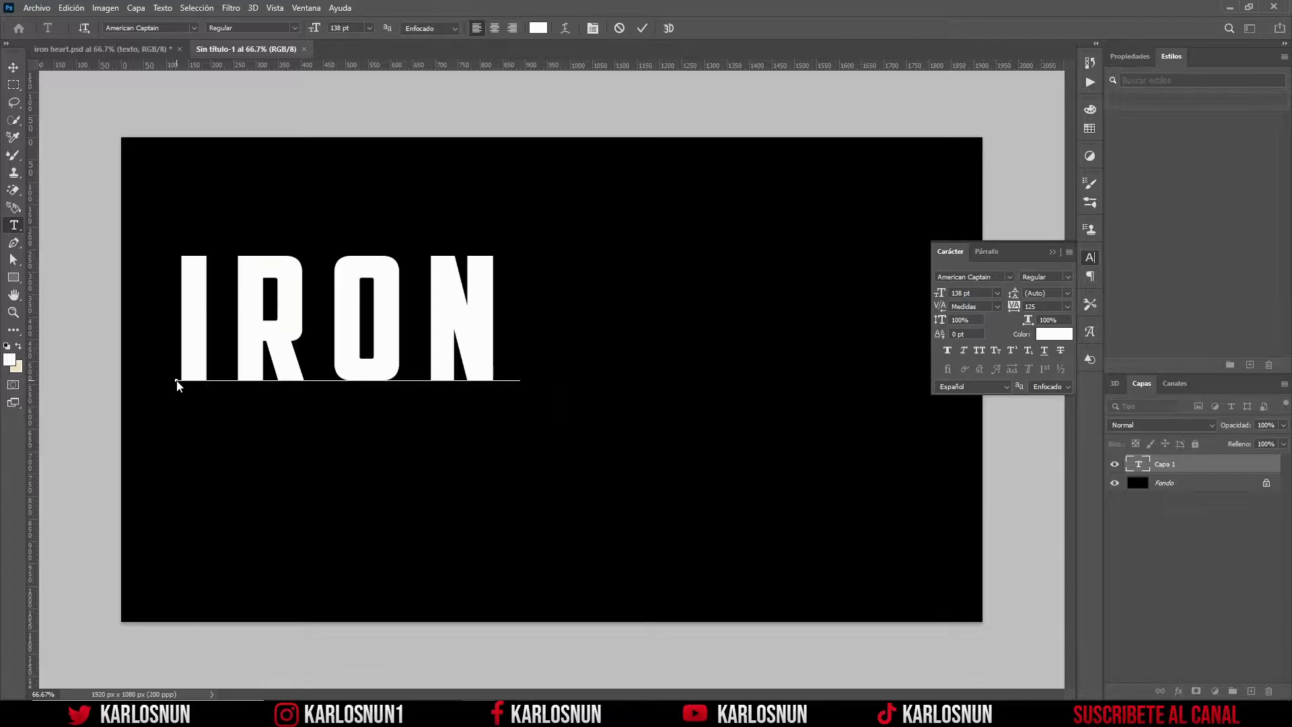
{"action": "type", "text": "HEAR"}
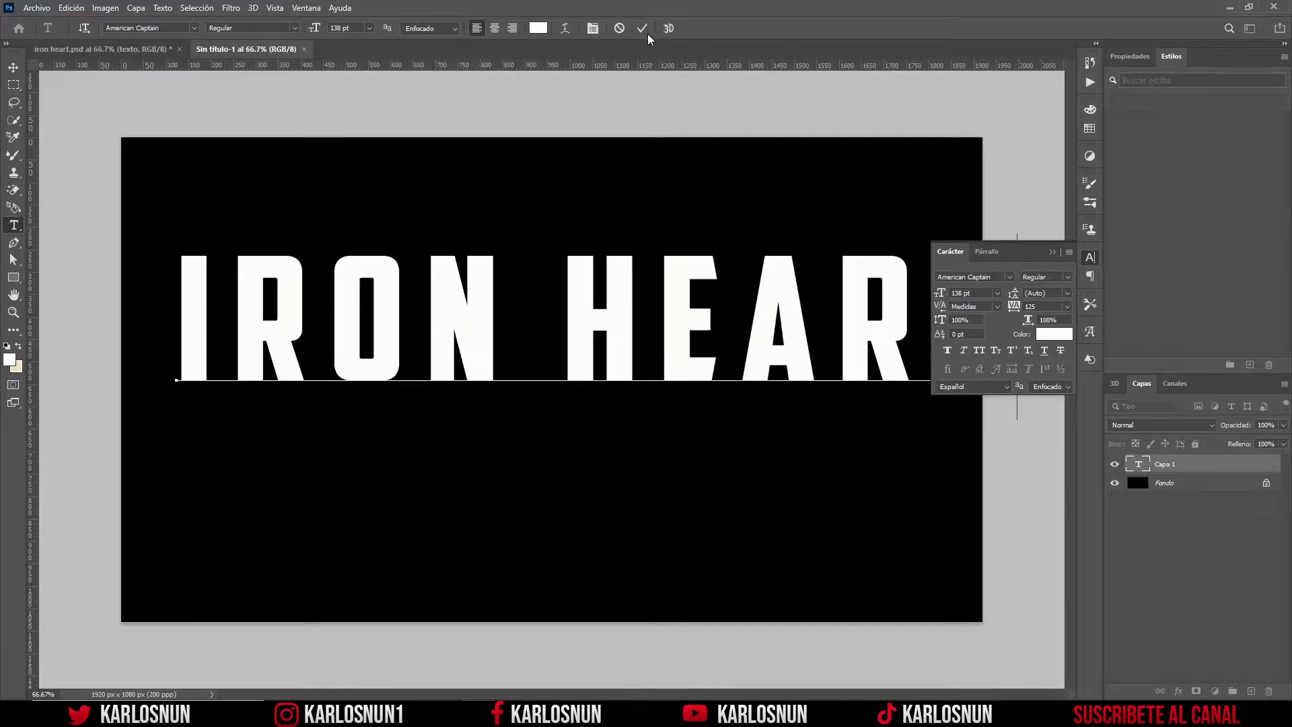
{"action": "left_click", "coordinate": [642, 29]}
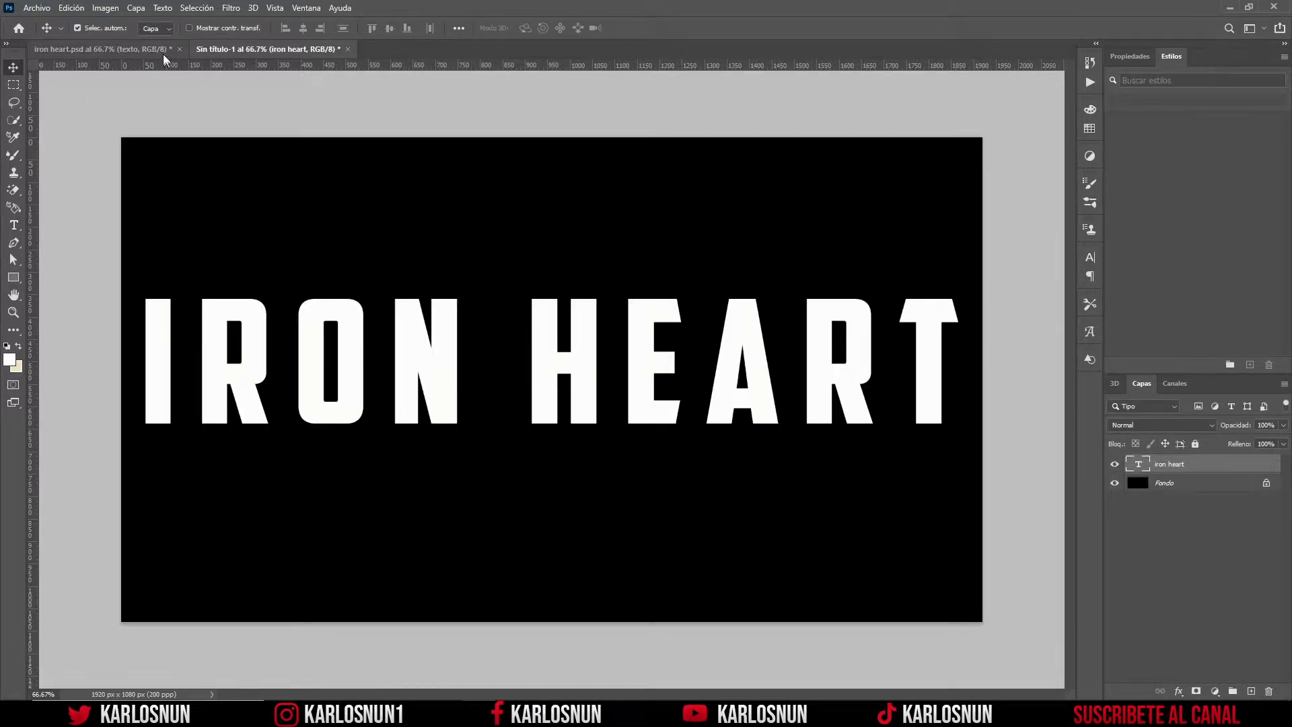
{"action": "left_click", "coordinate": [160, 49]}
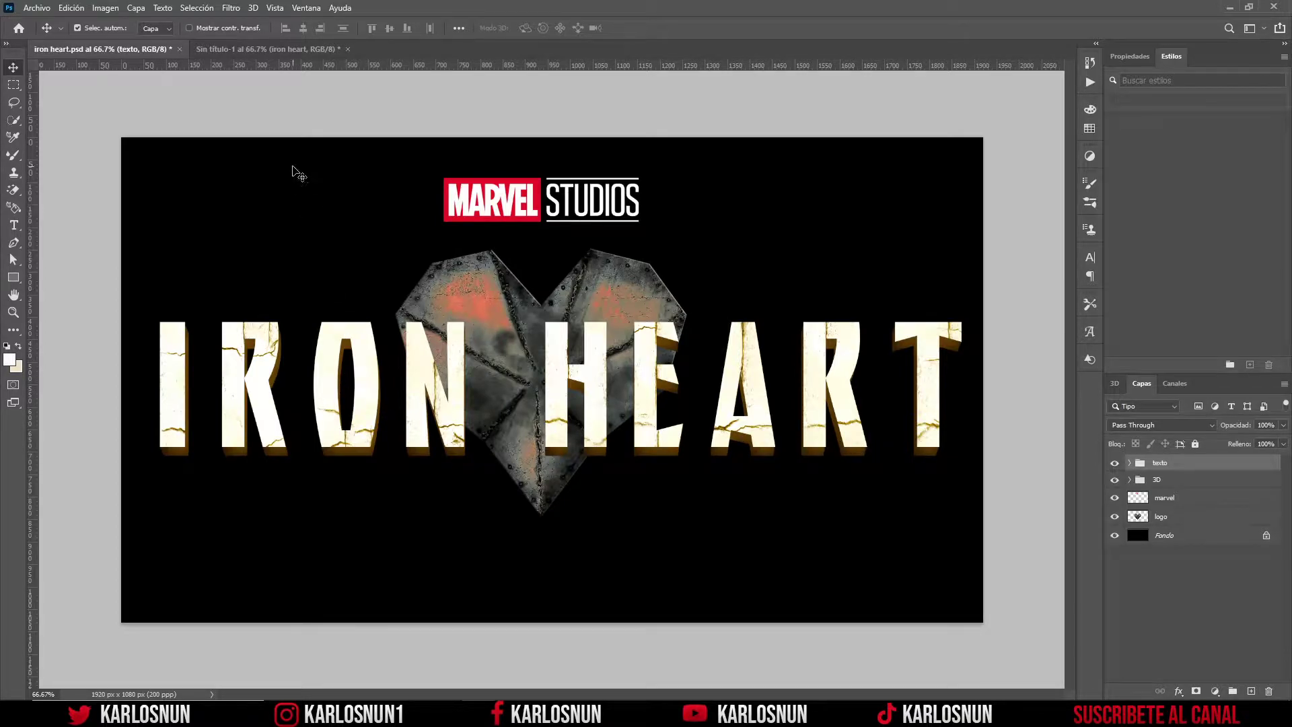
{"action": "left_click", "coordinate": [282, 50]}
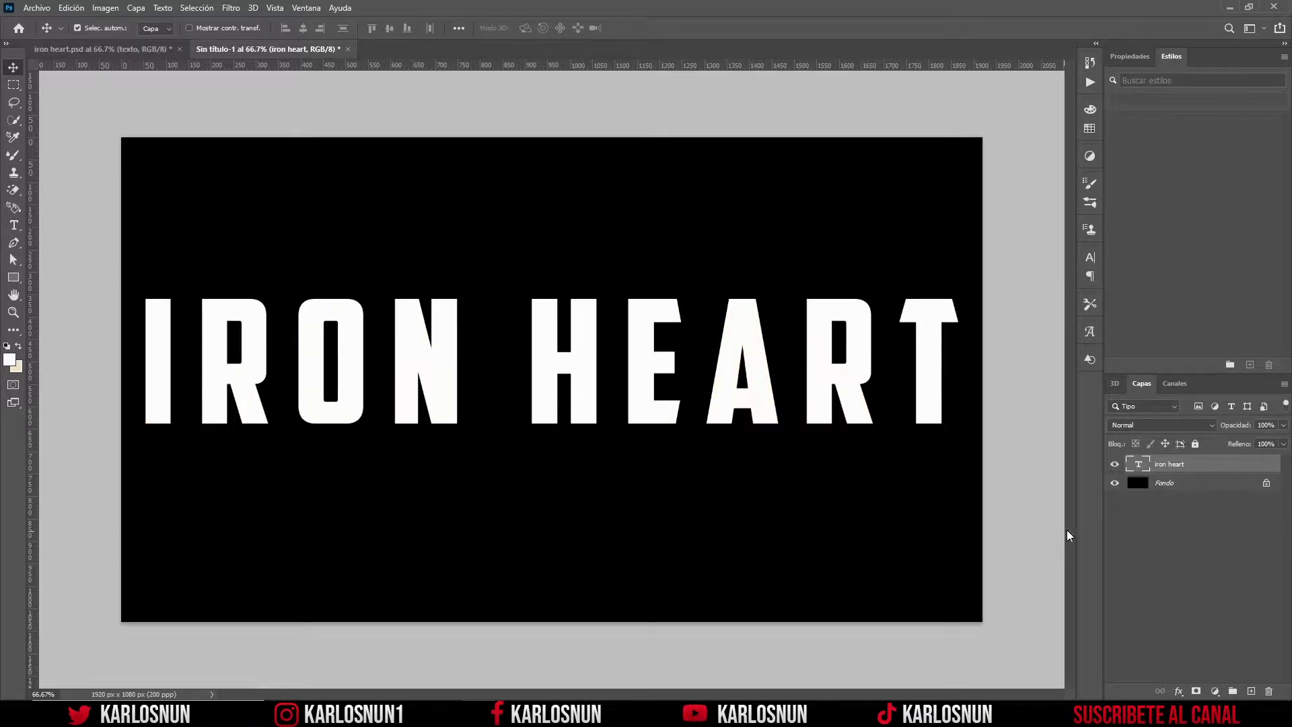
Give the title letters after the first I the BLACK PANTHER font at 100 pt
{"action": "double_click", "coordinate": [1137, 464]}
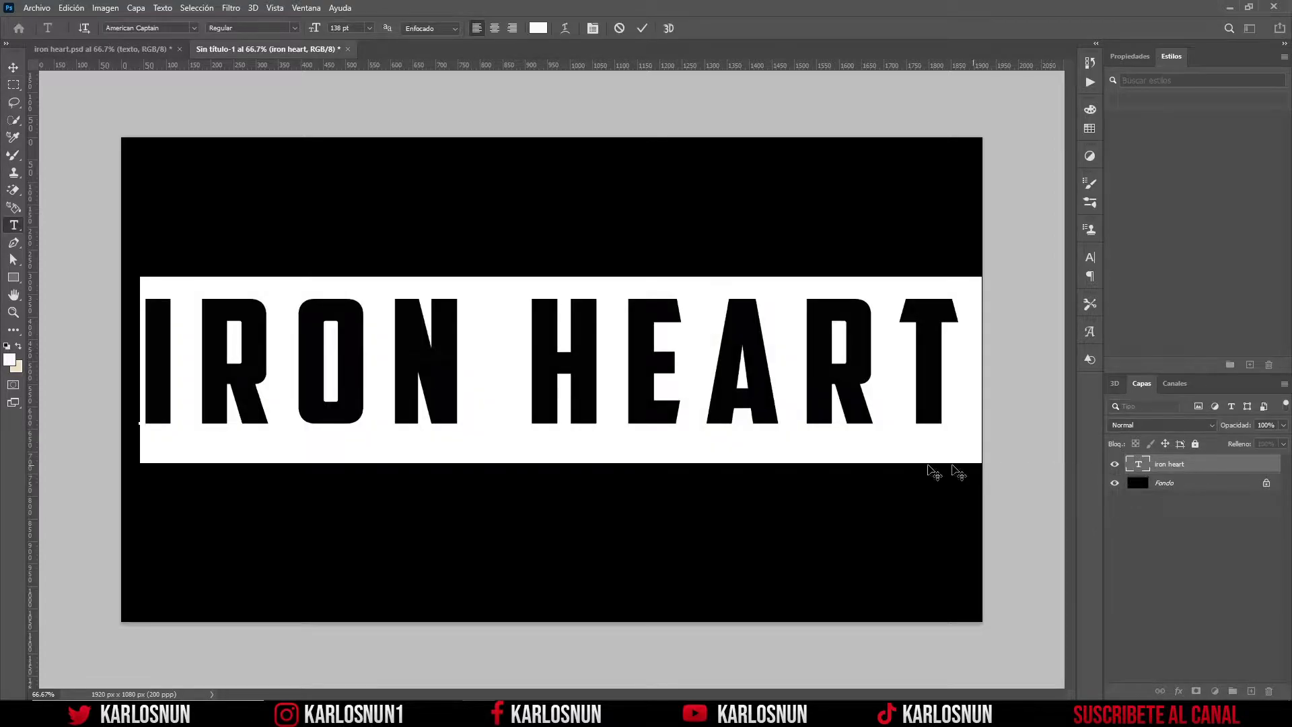
{"action": "left_click_drag", "start_coordinate": [198, 350], "coordinate": [954, 365]}
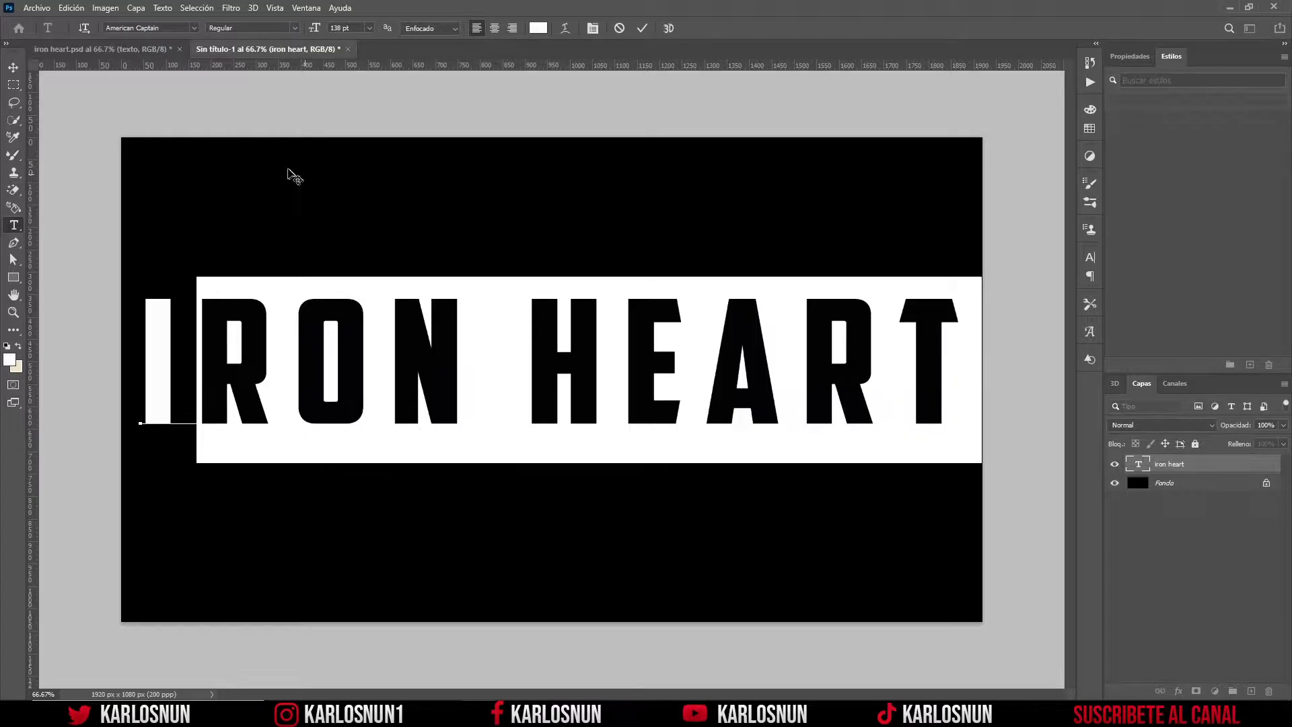
{"action": "left_click", "coordinate": [193, 28]}
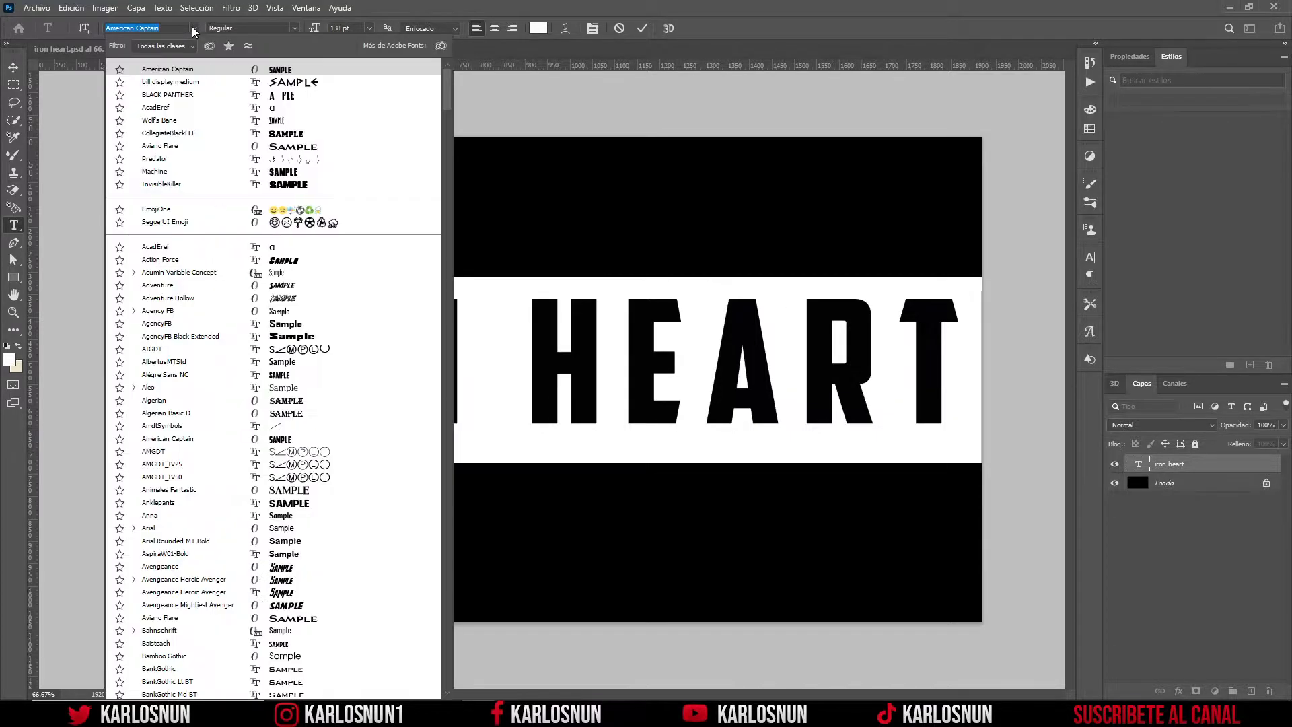
{"action": "left_click", "coordinate": [178, 95]}
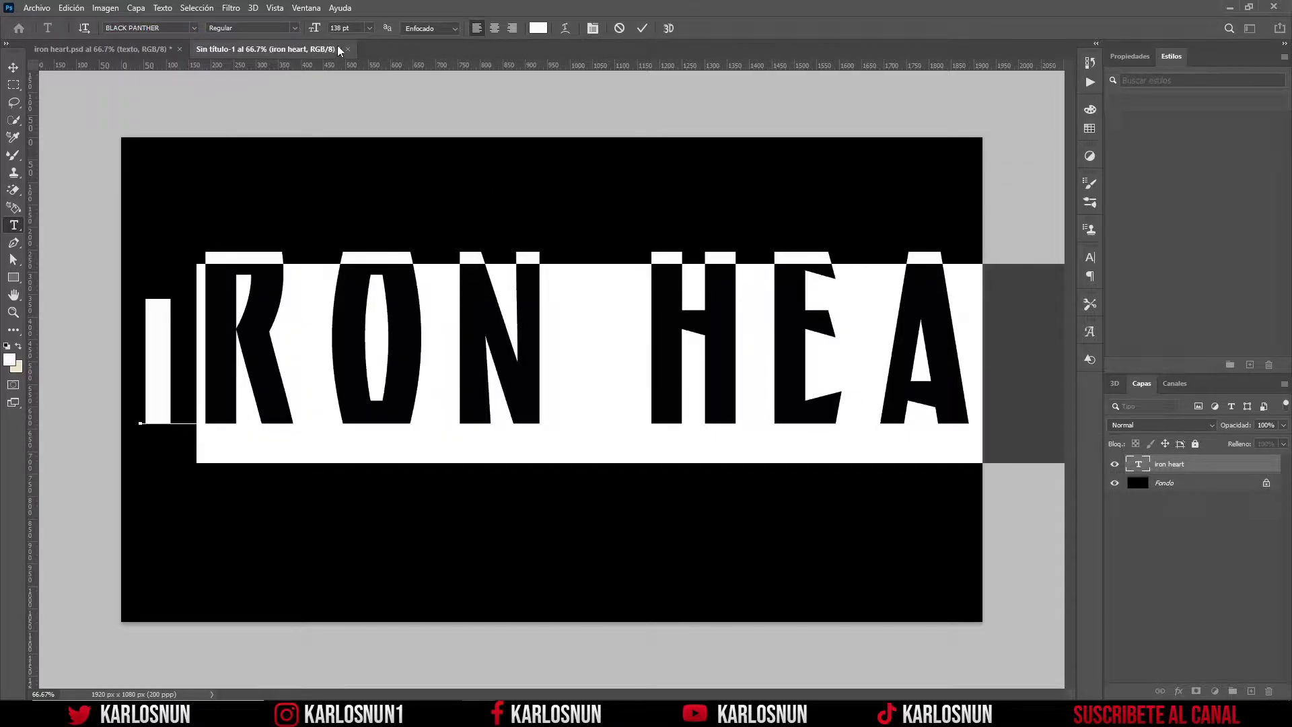
{"action": "left_click", "coordinate": [351, 26]}
{"action": "type", "text": "100"}
{"action": "key", "text": "Return"}
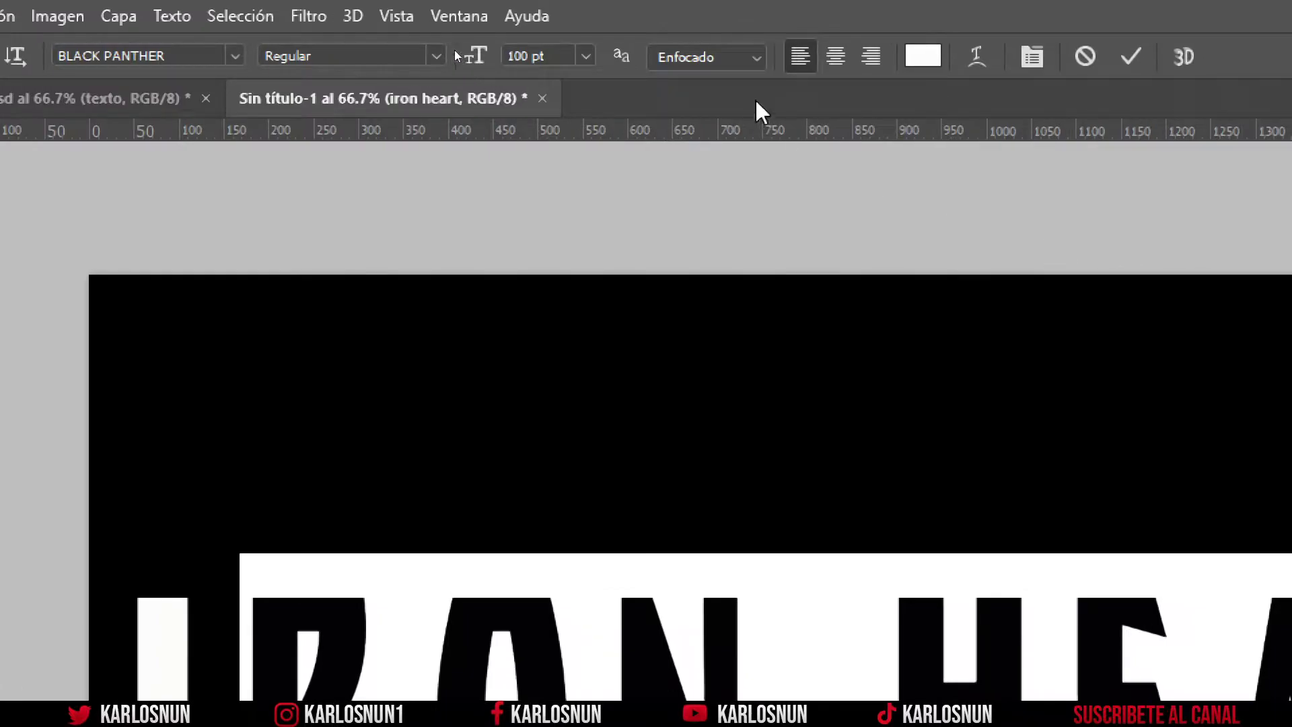
Keep Enfocado anti-aliasing, commit the text, and nudge the title slightly right and down
{"action": "left_click", "coordinate": [756, 59]}
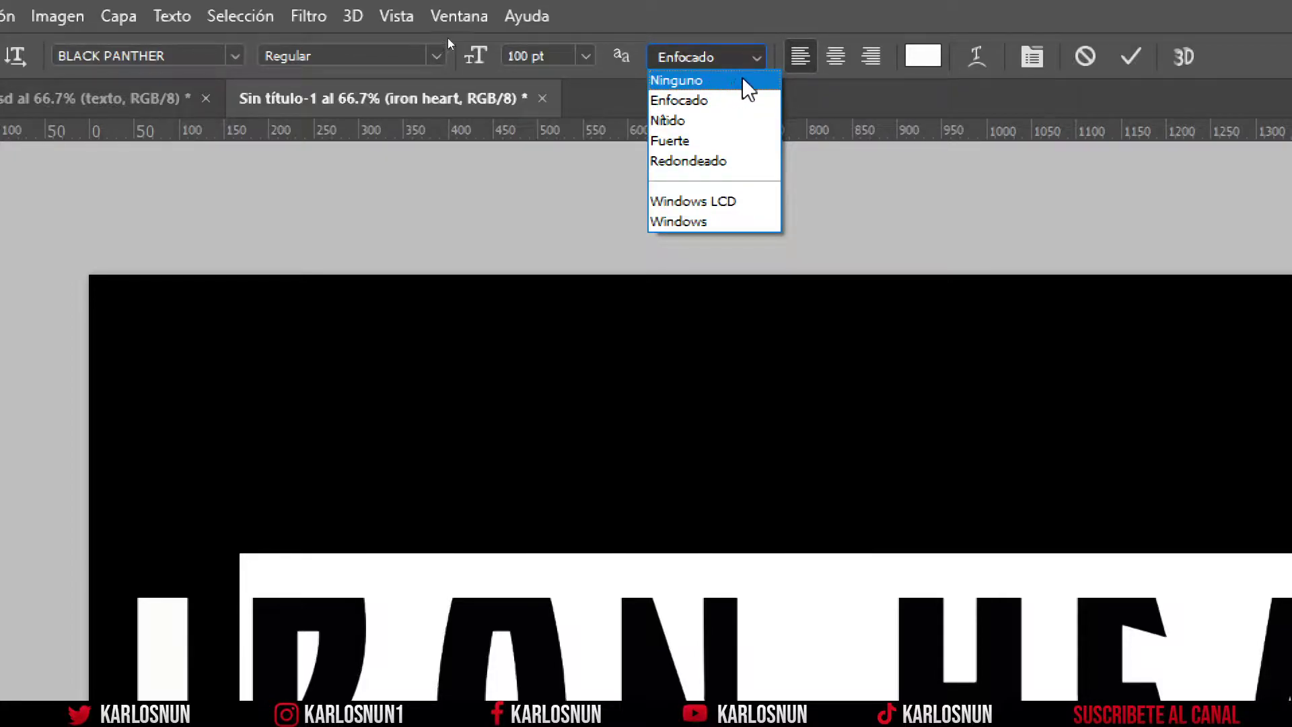
{"action": "left_click", "coordinate": [761, 58]}
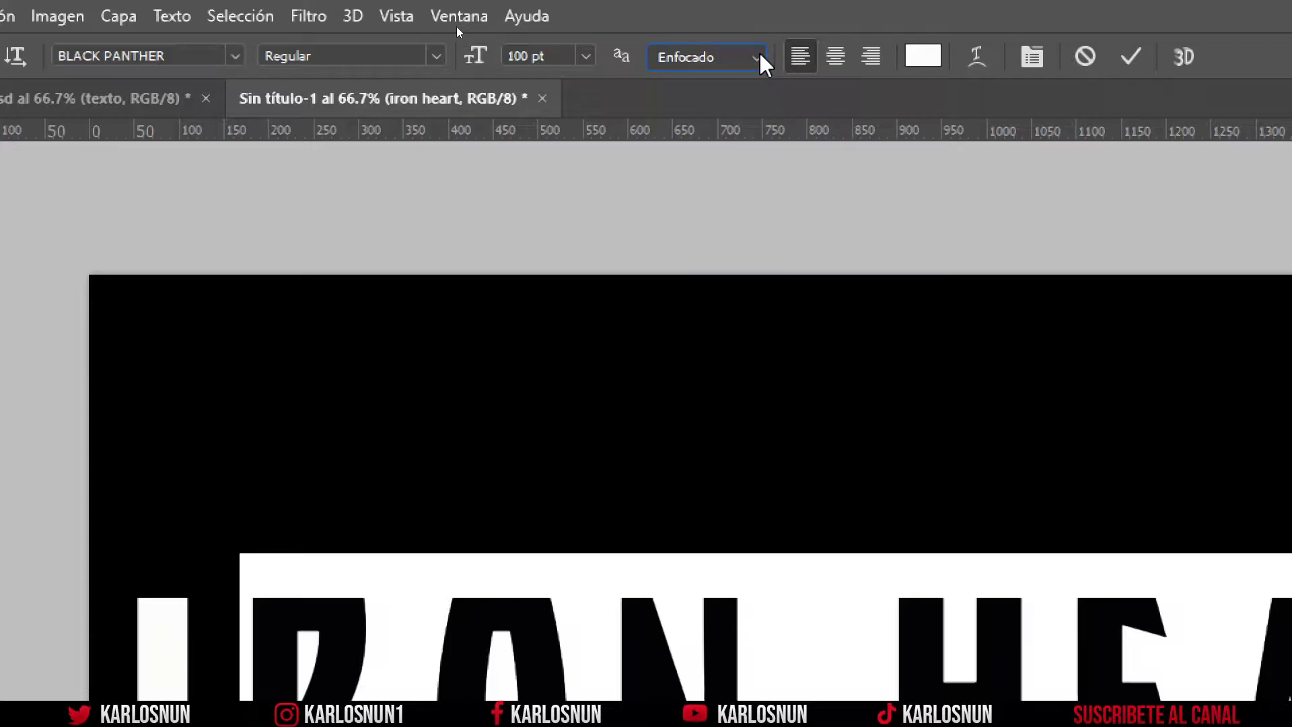
{"action": "left_click", "coordinate": [1127, 58]}
{"action": "key", "text": "v"}
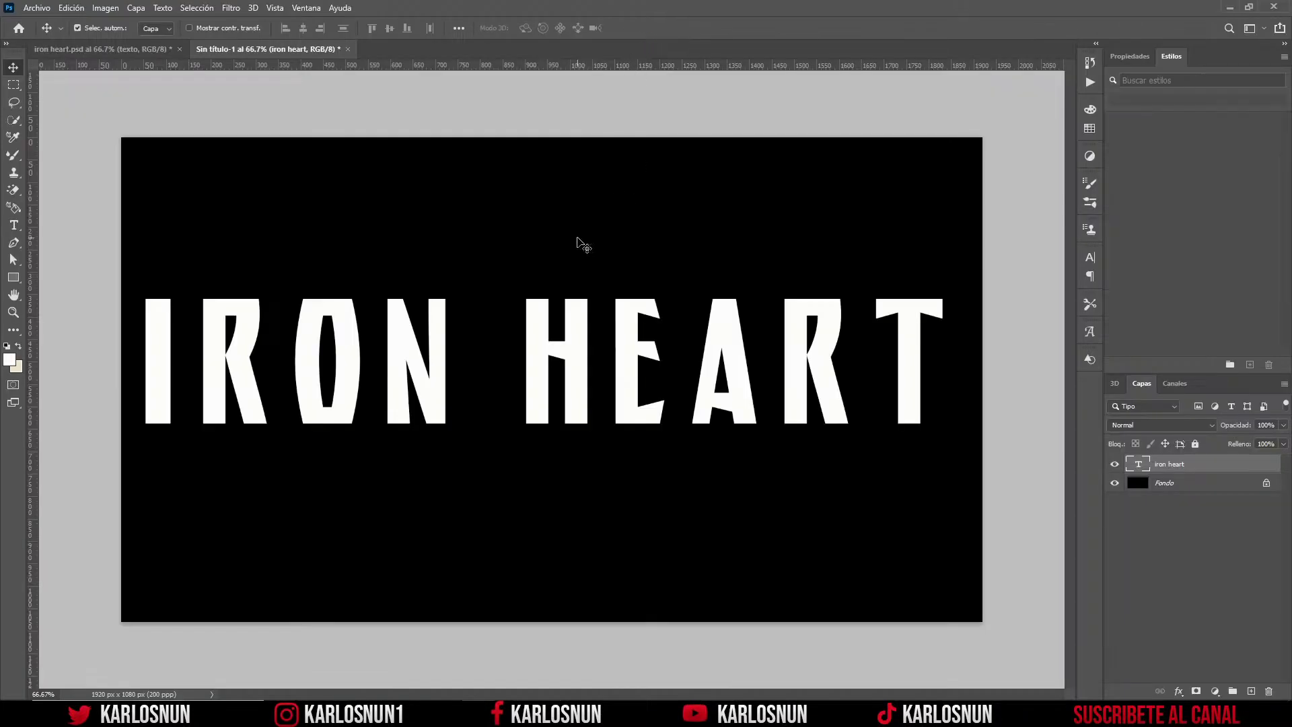
{"action": "left_click_drag", "start_coordinate": [529, 342], "coordinate": [543, 348]}
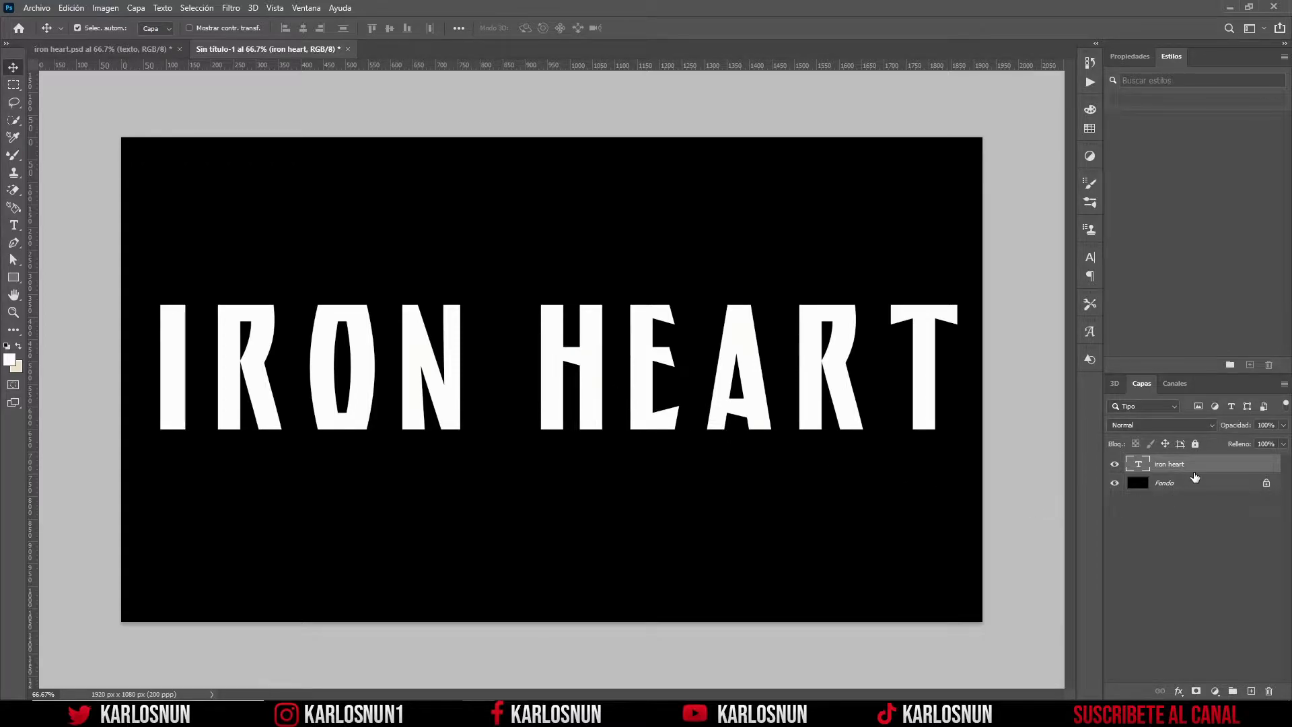
Duplicate the title into a layer named 3d below iron heart, hiding the original
{"action": "key", "text": "ctrl+j"}
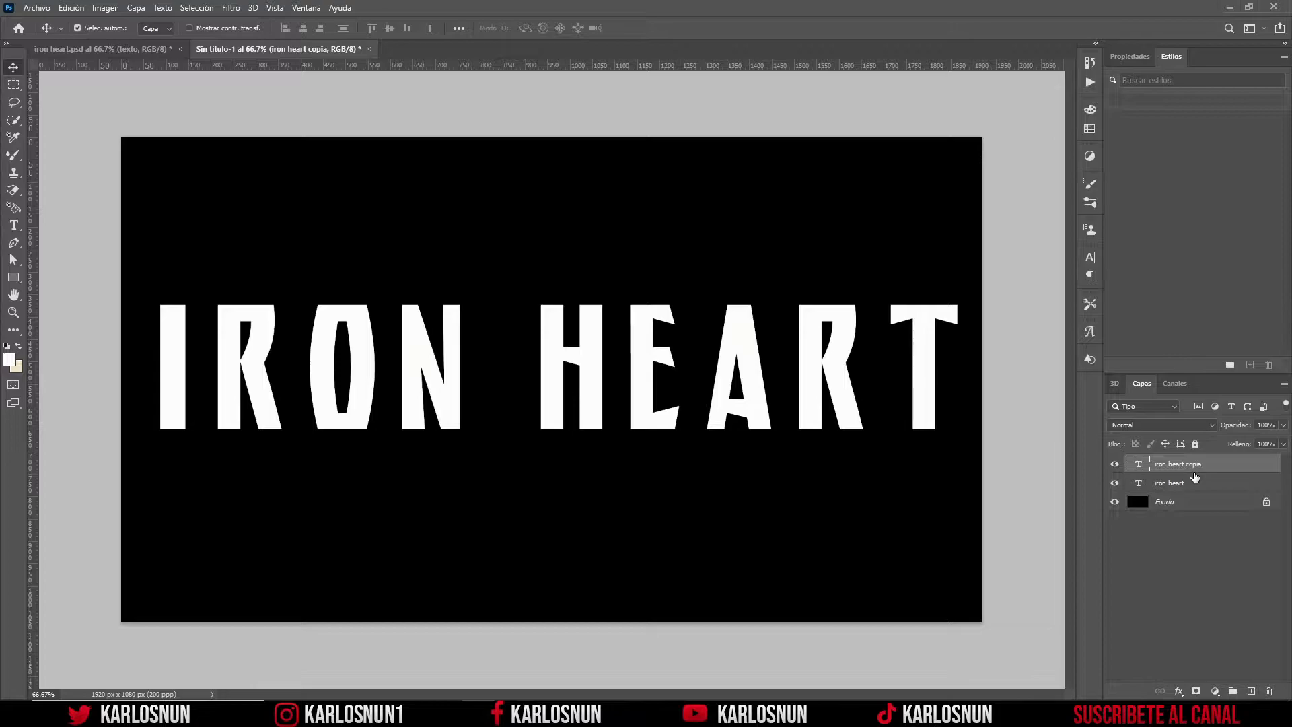
{"action": "left_click_drag", "start_coordinate": [1201, 470], "coordinate": [1203, 490]}
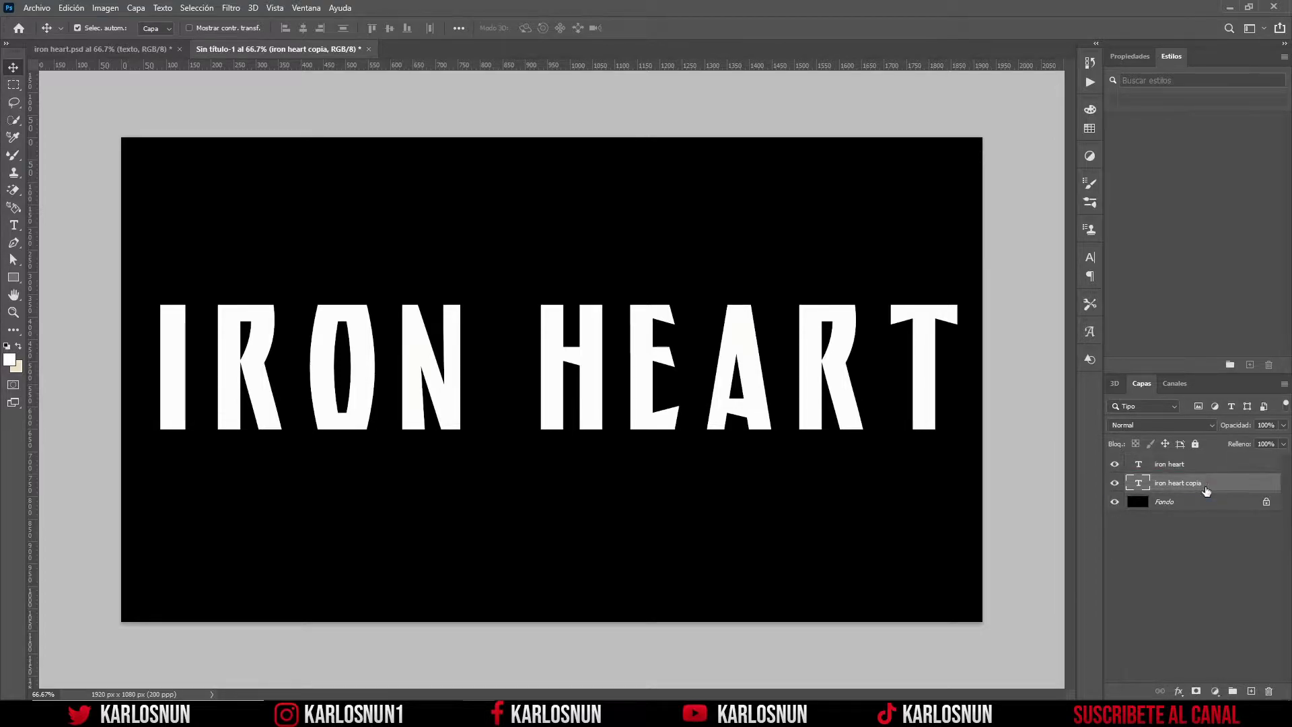
{"action": "double_click", "coordinate": [1165, 484]}
{"action": "type", "text": "3d"}
{"action": "key", "text": "Return"}
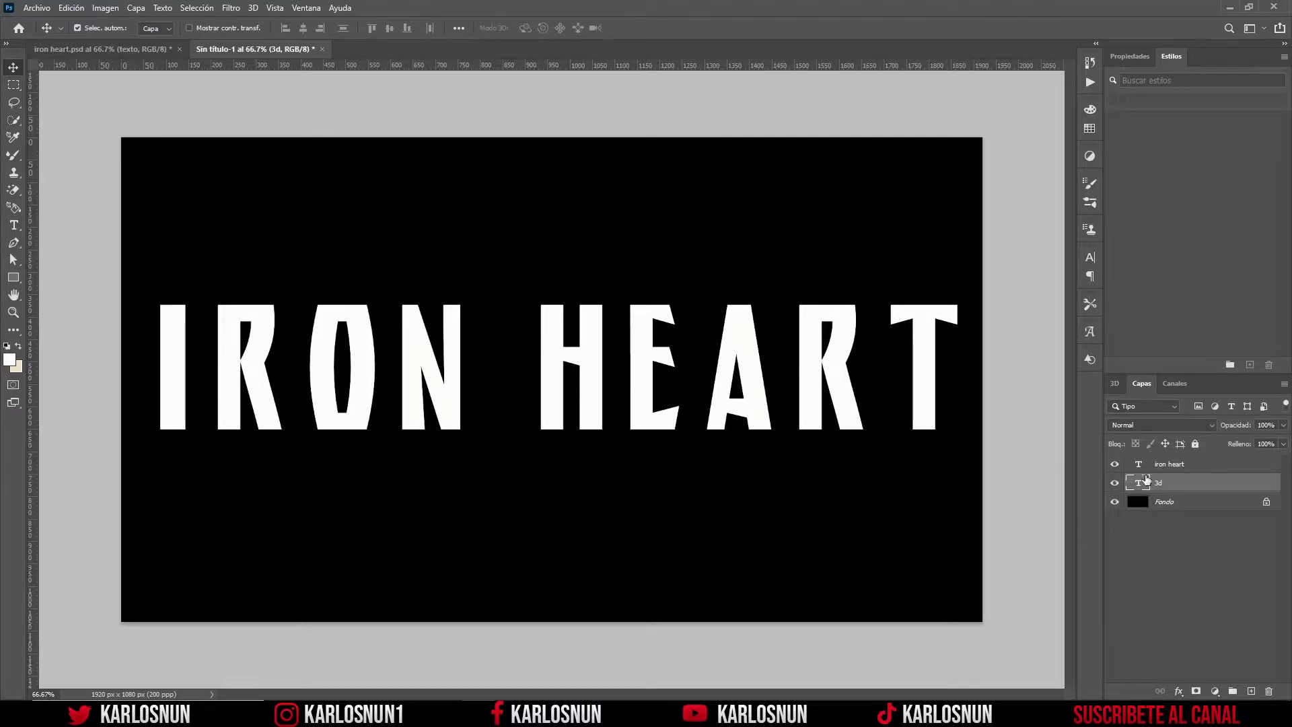
{"action": "left_click", "coordinate": [1114, 463]}
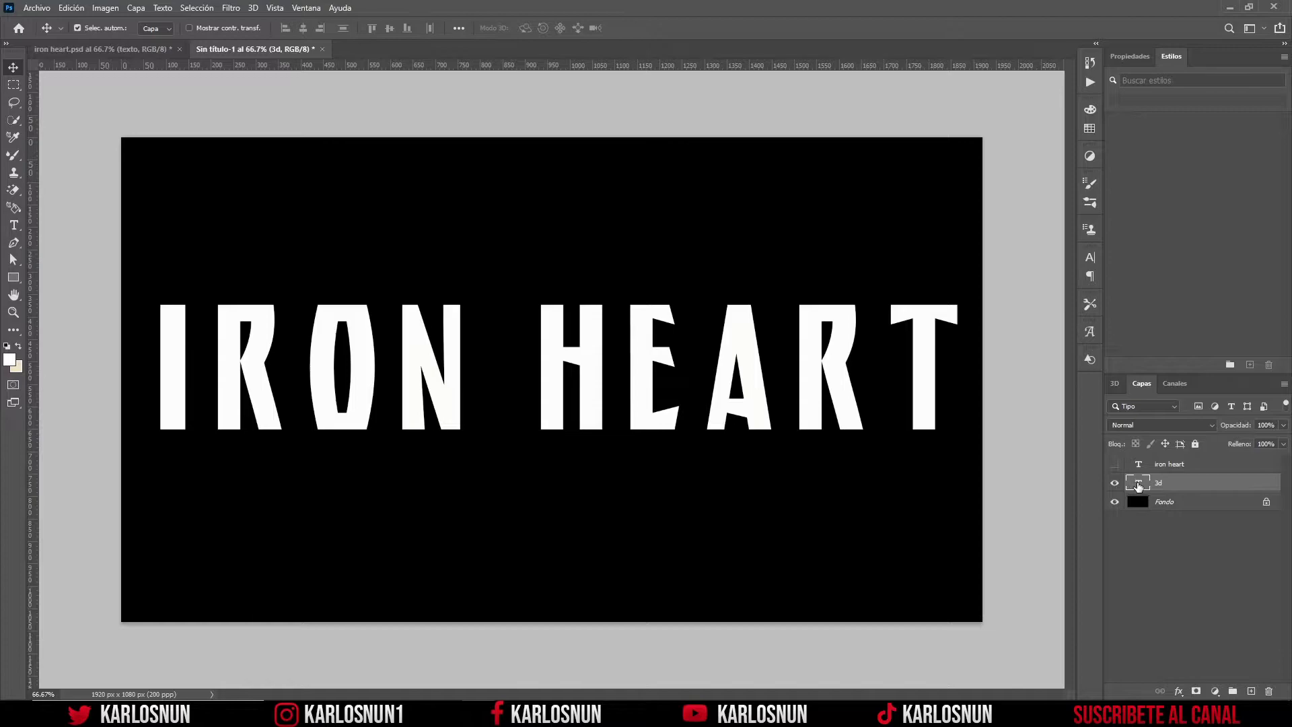
{"action": "double_click", "coordinate": [1138, 484]}
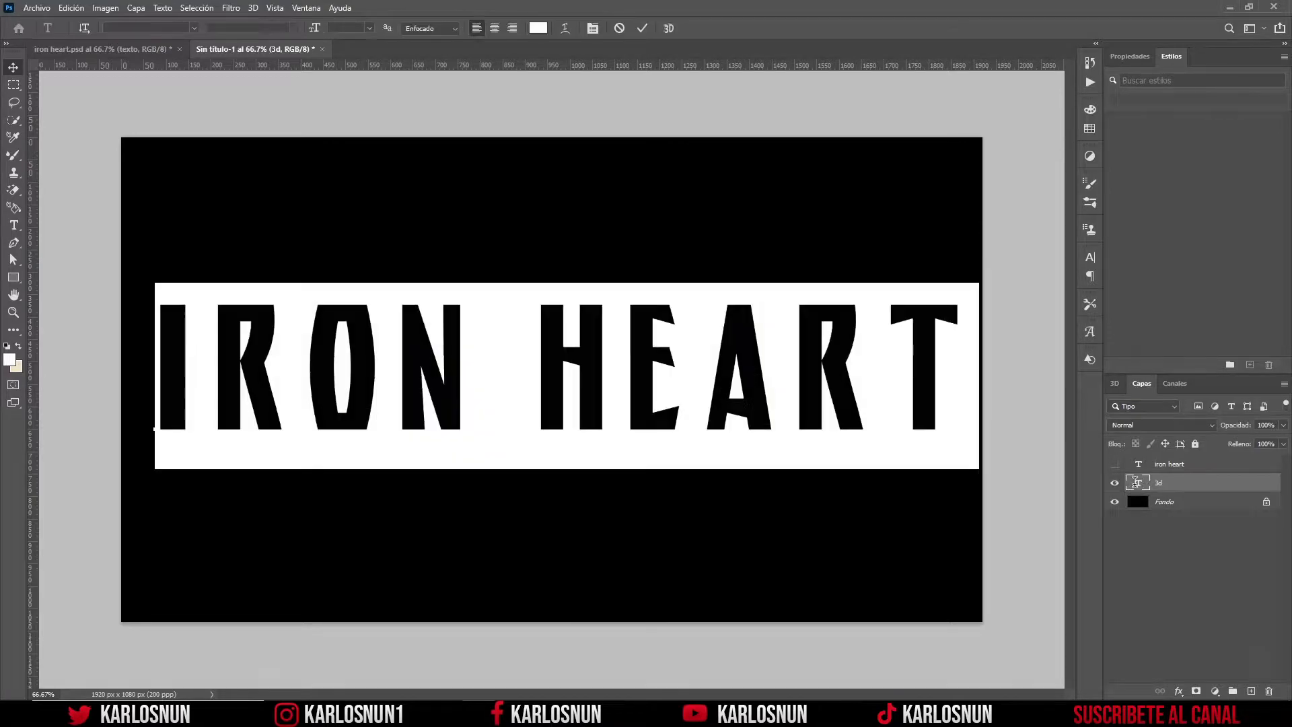
Colour the 3d text dark brown 623902, then show and select the iron heart layer
{"action": "left_click", "coordinate": [542, 29]}
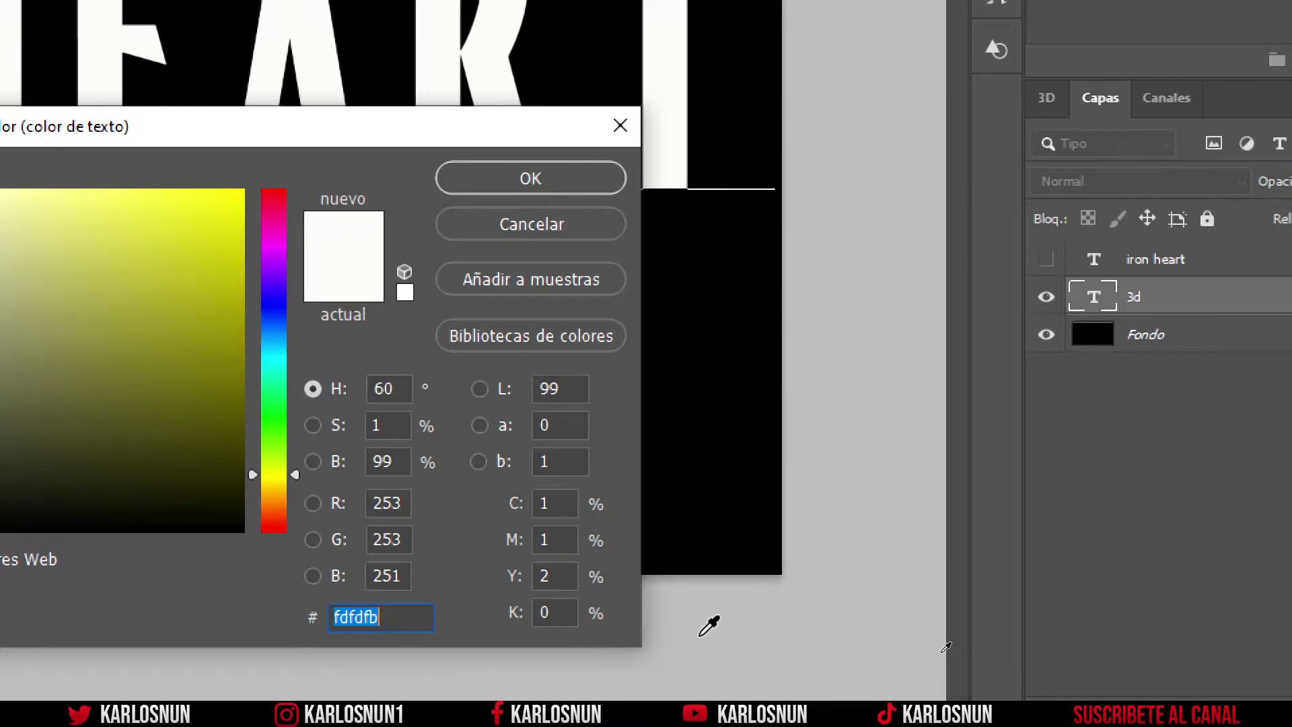
{"action": "type", "text": "62"}
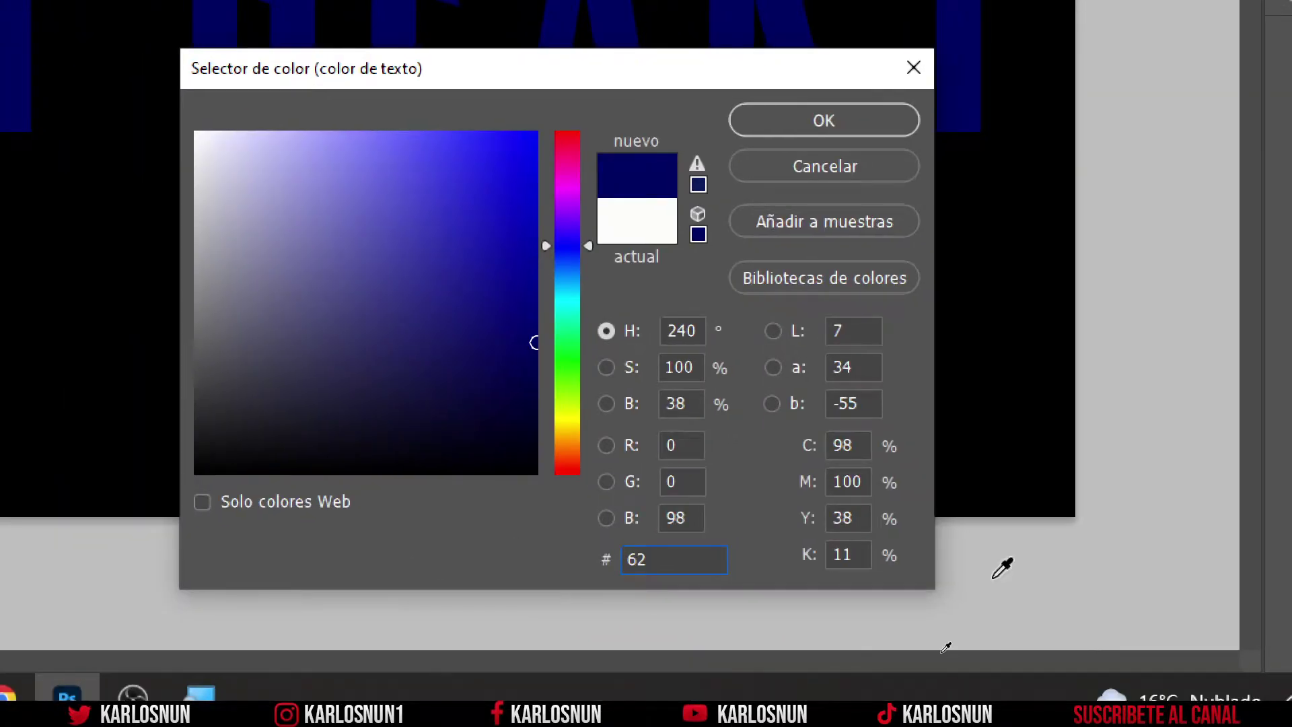
{"action": "type", "text": "390"}
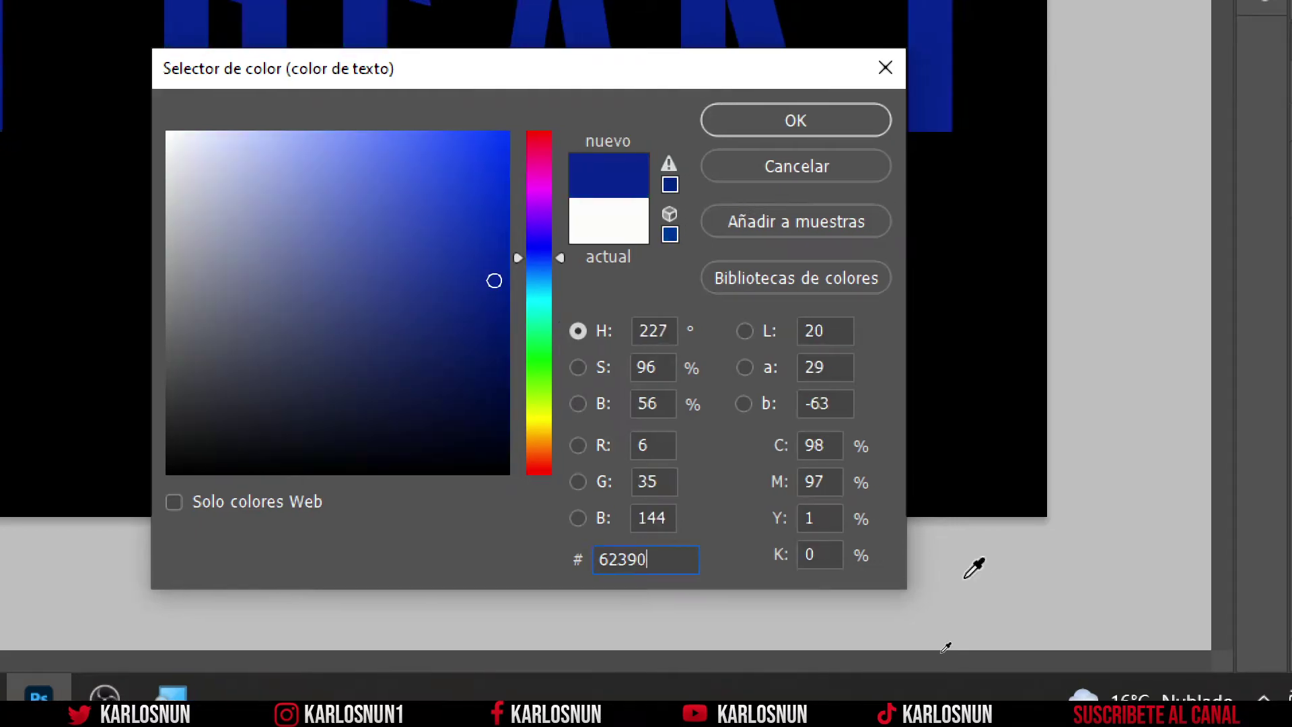
{"action": "type", "text": "2"}
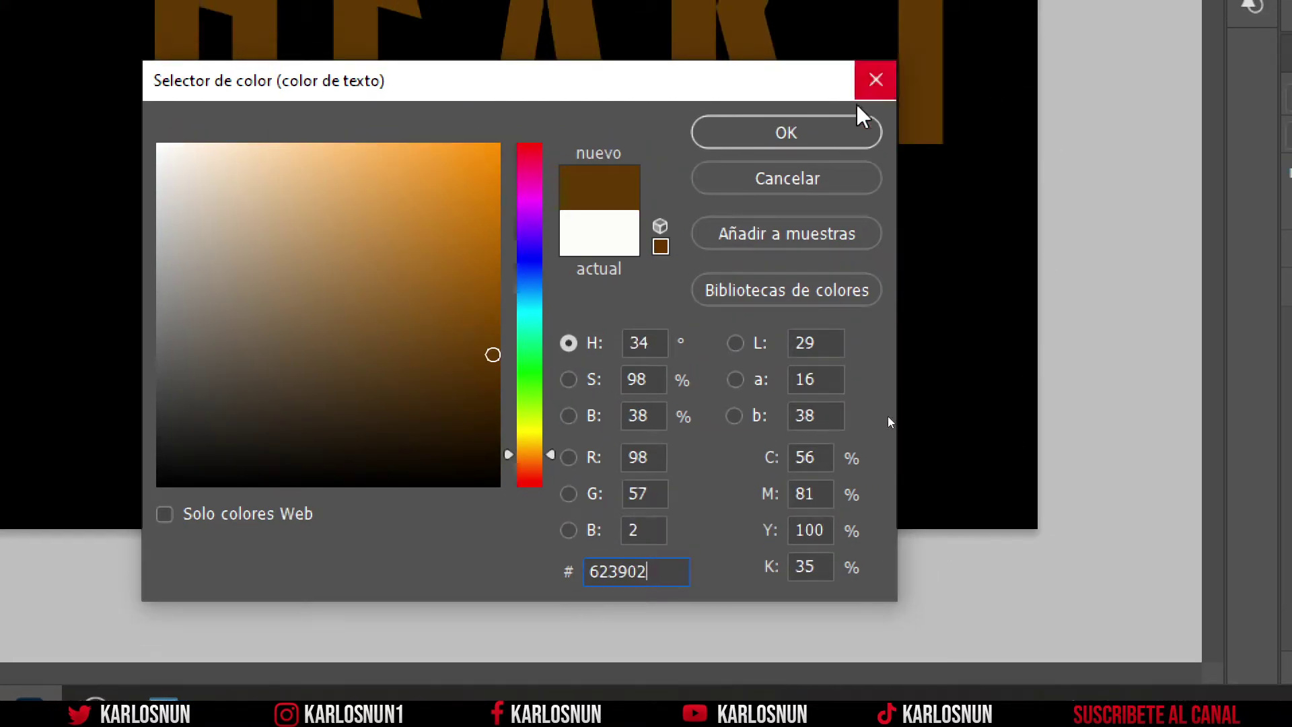
{"action": "left_click", "coordinate": [833, 142]}
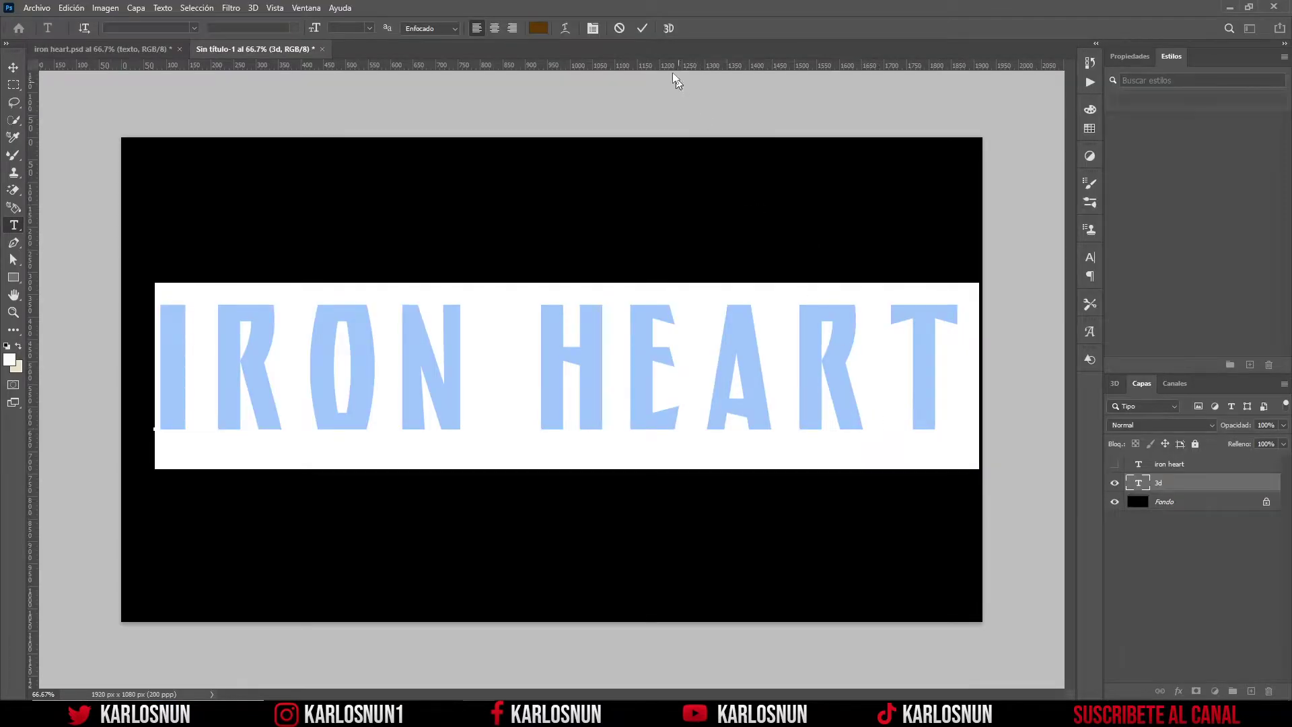
{"action": "left_click", "coordinate": [642, 29]}
{"action": "key", "text": "v"}
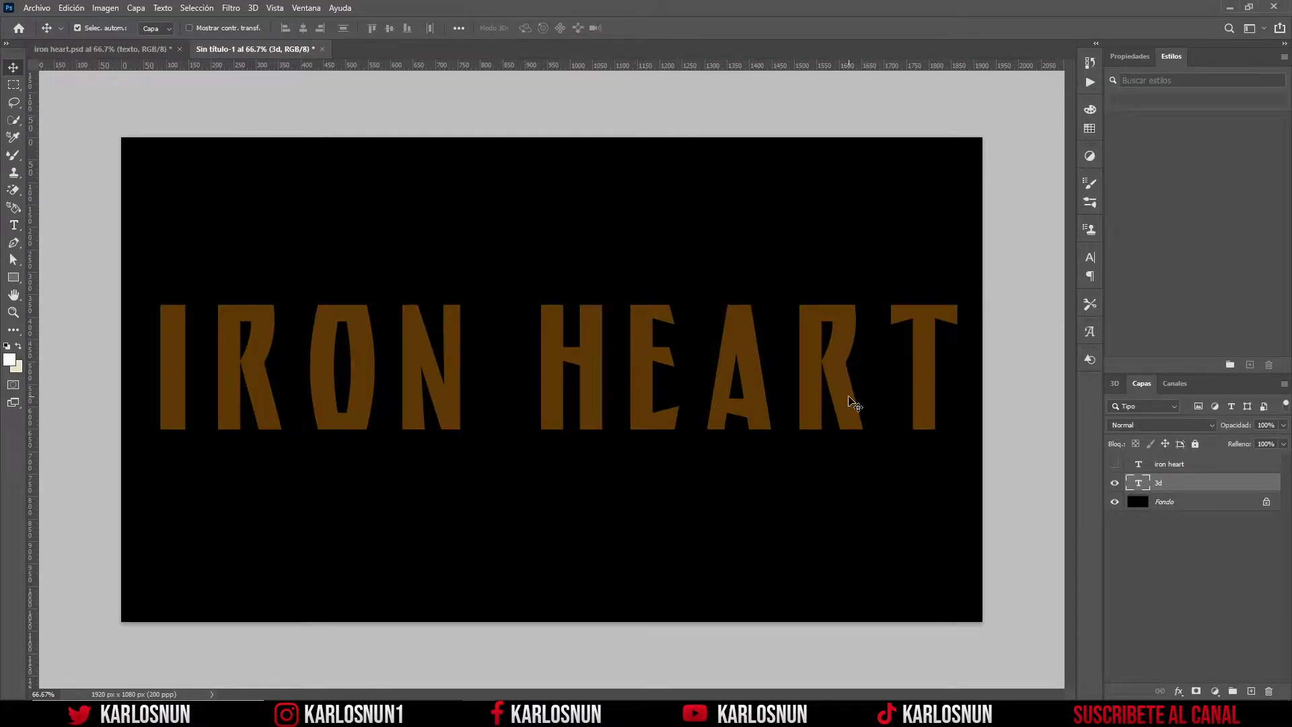
{"action": "left_click", "coordinate": [1115, 464]}
{"action": "left_click", "coordinate": [1202, 464]}
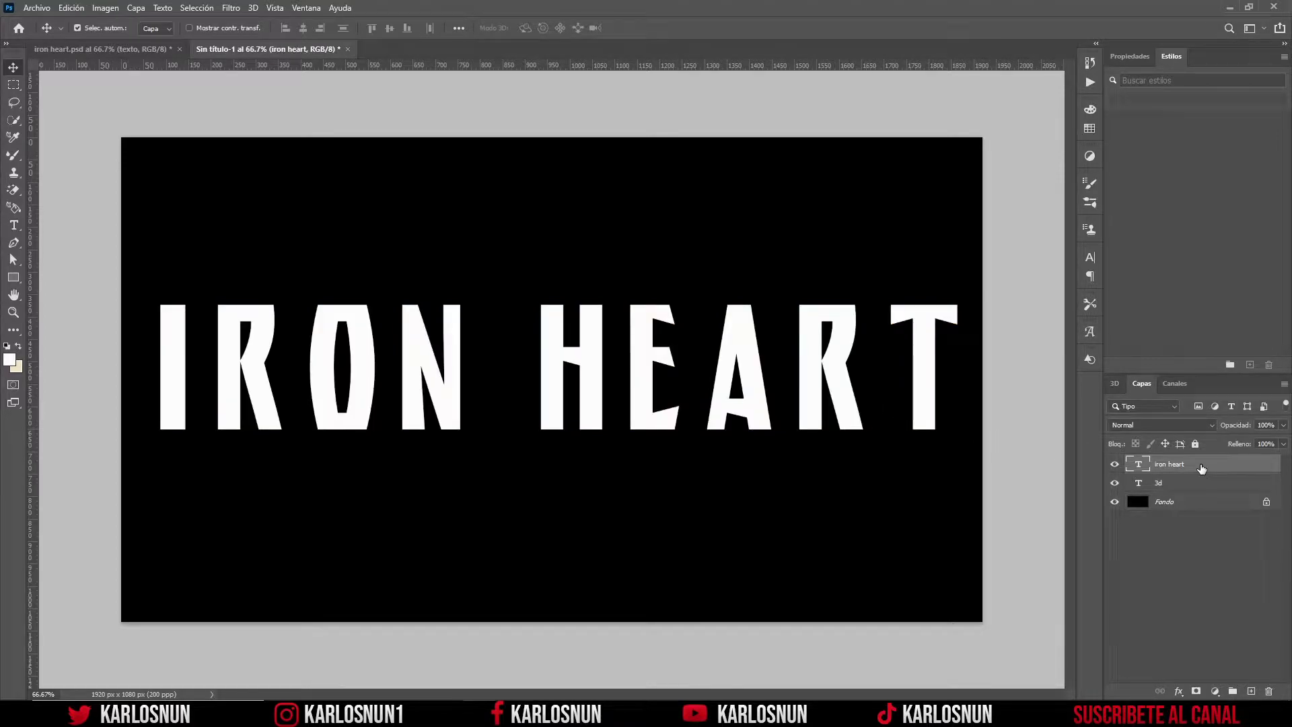
{"action": "left_click", "coordinate": [153, 50]}
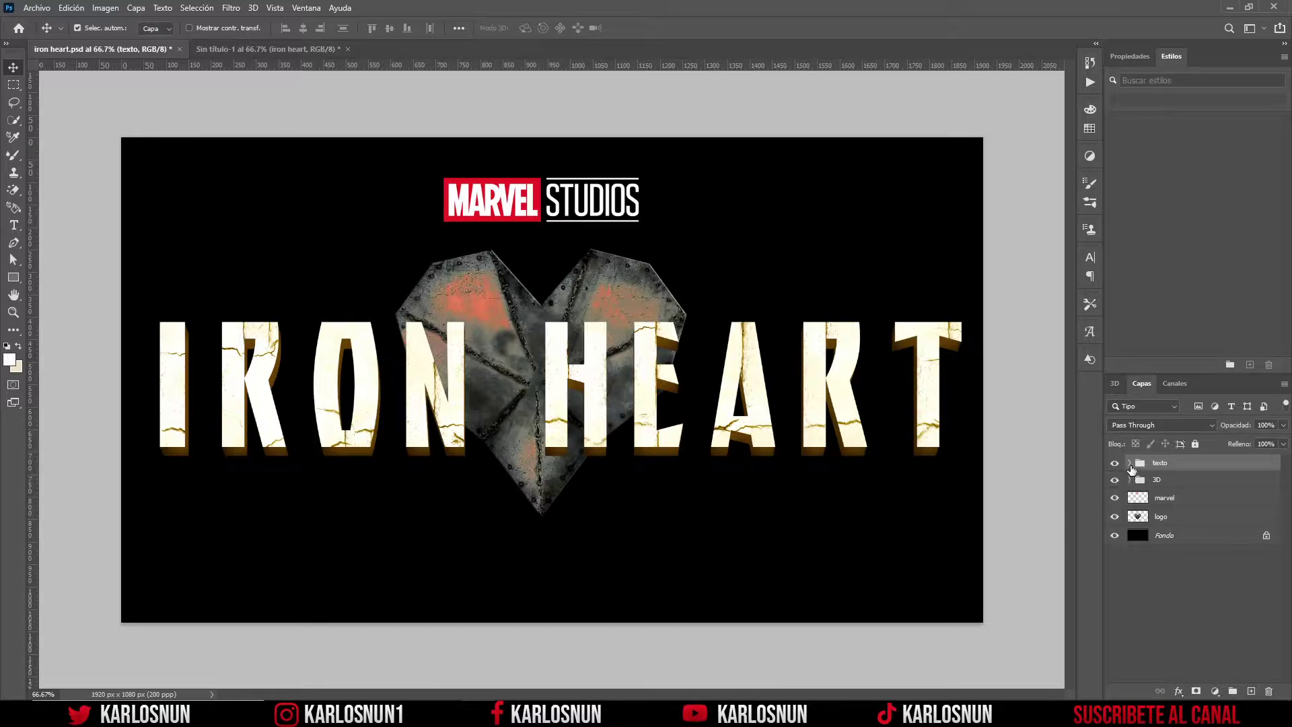
{"action": "left_click", "coordinate": [1130, 463]}
{"action": "scroll", "coordinate": [389, 401], "scroll_direction": "up", "scroll_amount": 1}
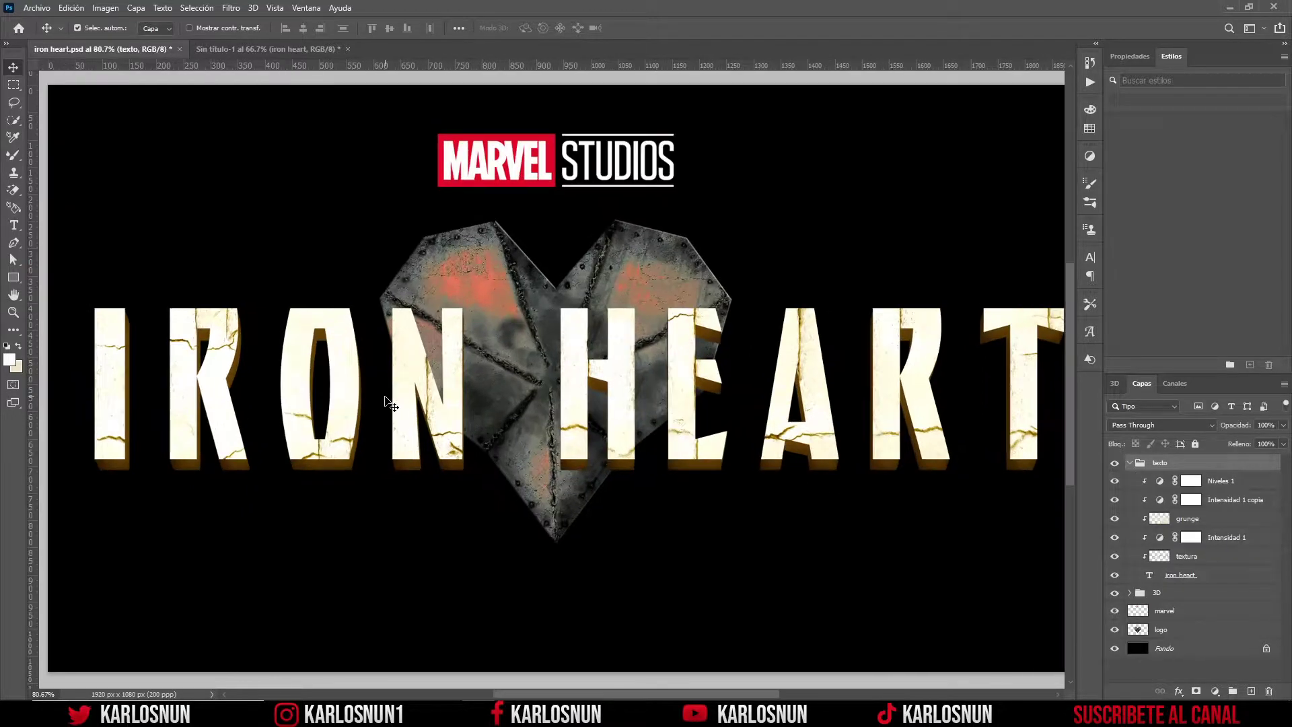
{"action": "scroll", "coordinate": [390, 402], "scroll_direction": "up", "scroll_amount": 1}
{"action": "scroll", "coordinate": [390, 402], "scroll_direction": "up", "scroll_amount": 1}
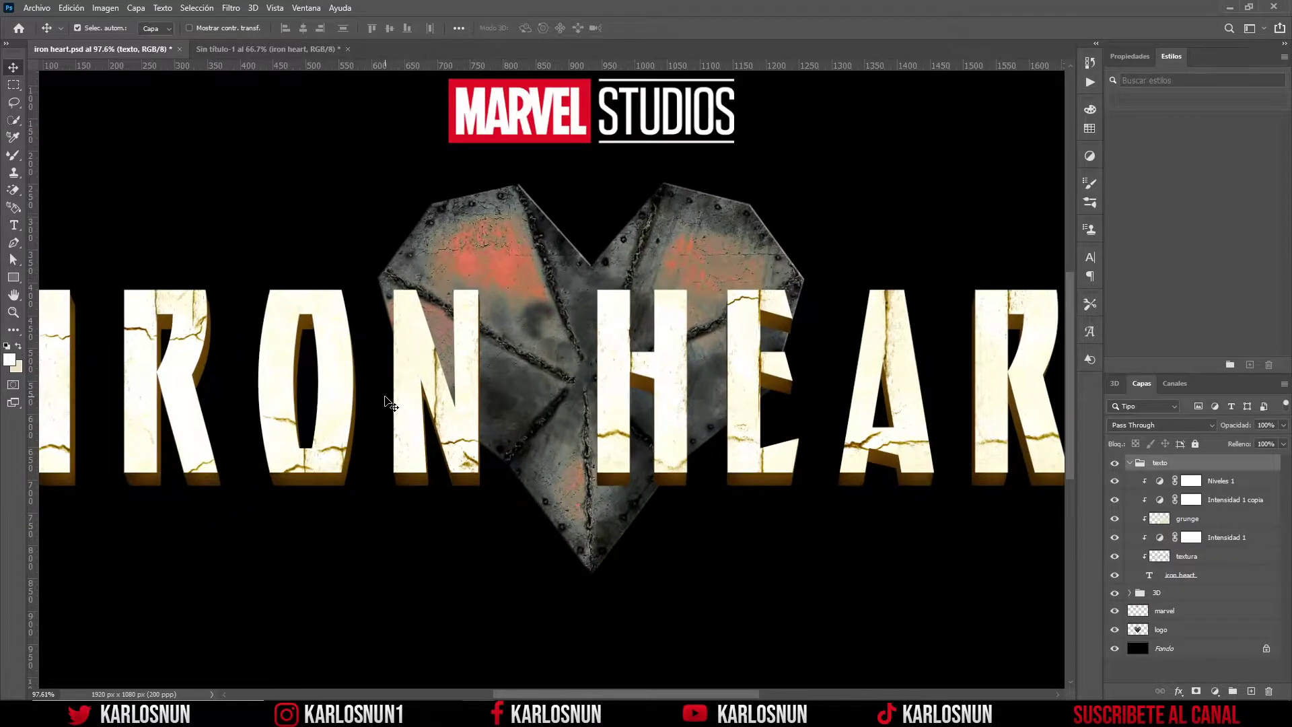
{"action": "scroll", "coordinate": [389, 402], "scroll_direction": "up", "scroll_amount": 1}
{"action": "scroll", "coordinate": [390, 403], "scroll_direction": "down", "scroll_amount": 1}
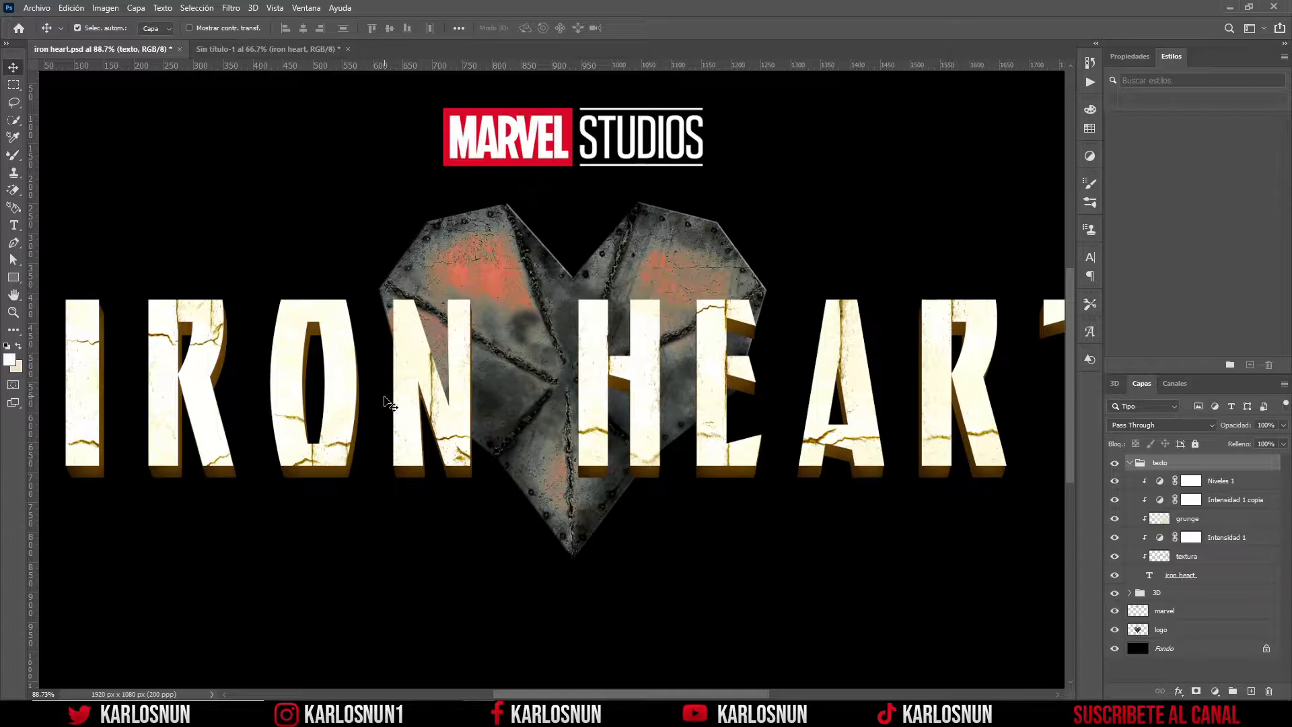
{"action": "left_click", "coordinate": [268, 49]}
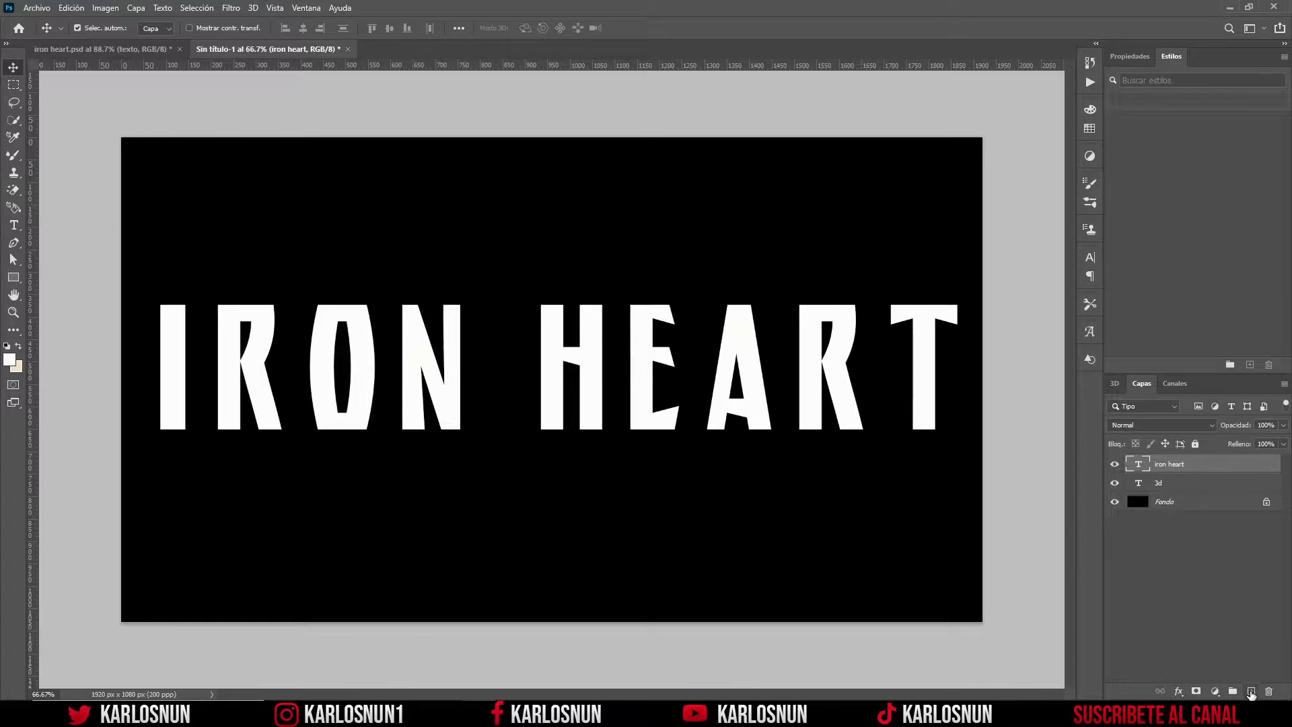
Add a new empty layer at the top named textura
{"action": "left_click", "coordinate": [1251, 691]}
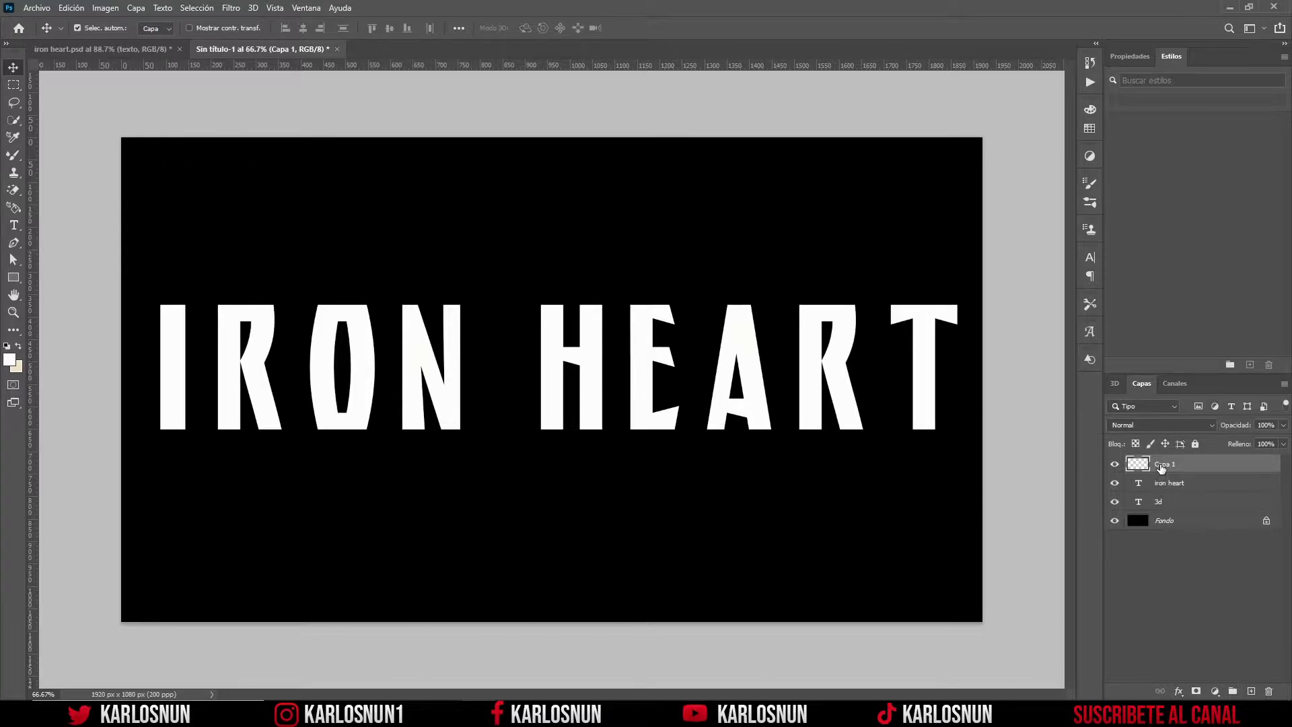
{"action": "double_click", "coordinate": [1162, 464]}
{"action": "type", "text": "a"}
{"action": "key", "text": "Return"}
Set the foreground colour to dark olive-brown 4d3d12
{"action": "left_click", "coordinate": [9, 360]}
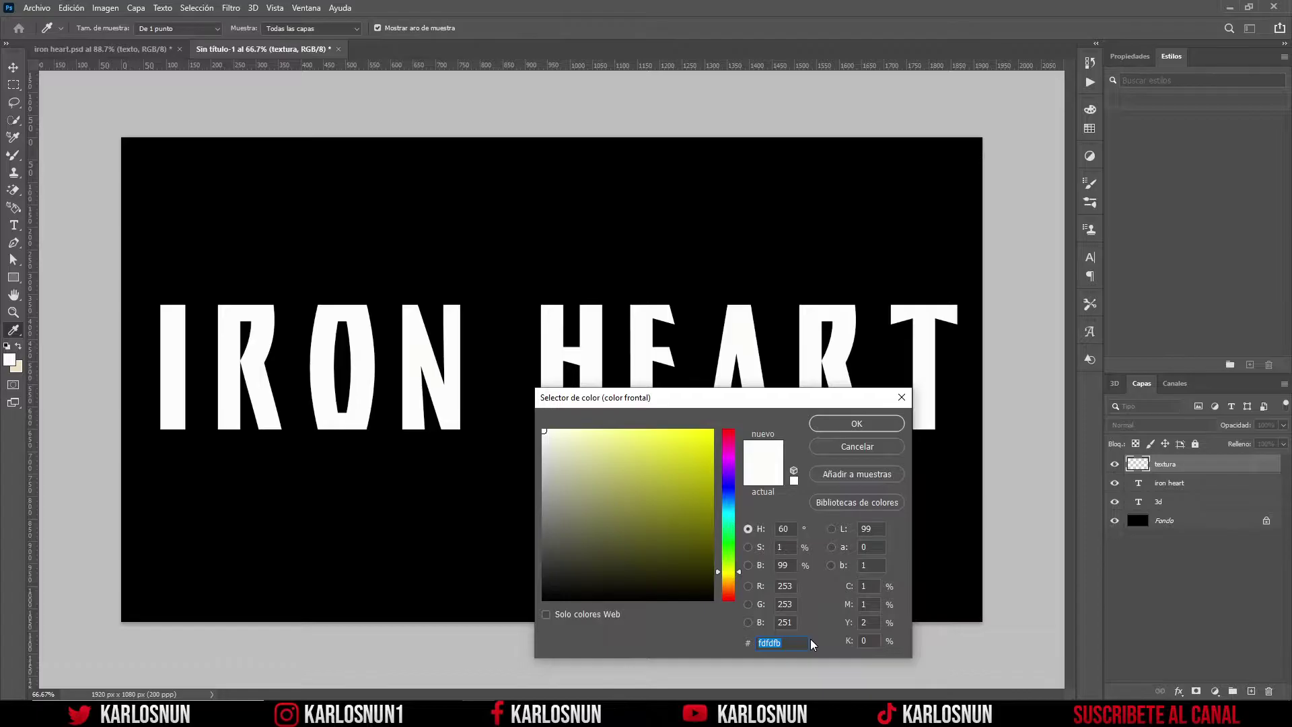
{"action": "type", "text": "4d3d12"}
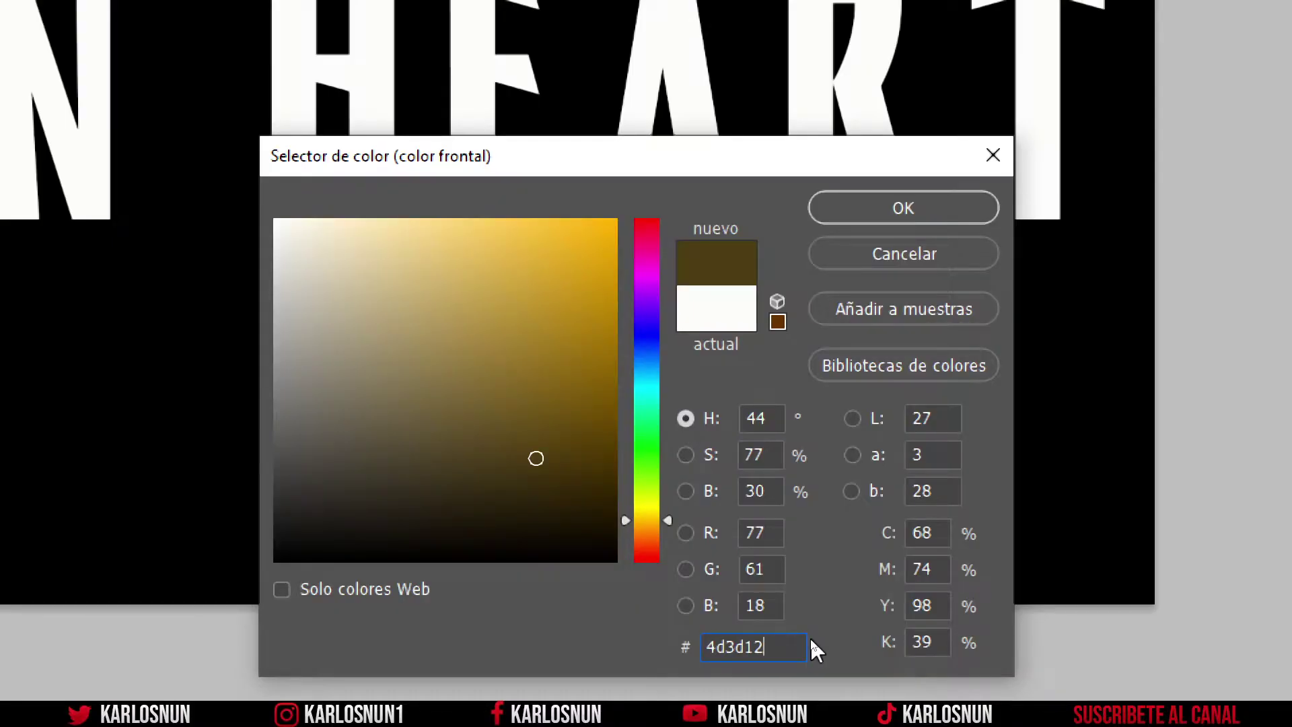
{"action": "left_click", "coordinate": [870, 203]}
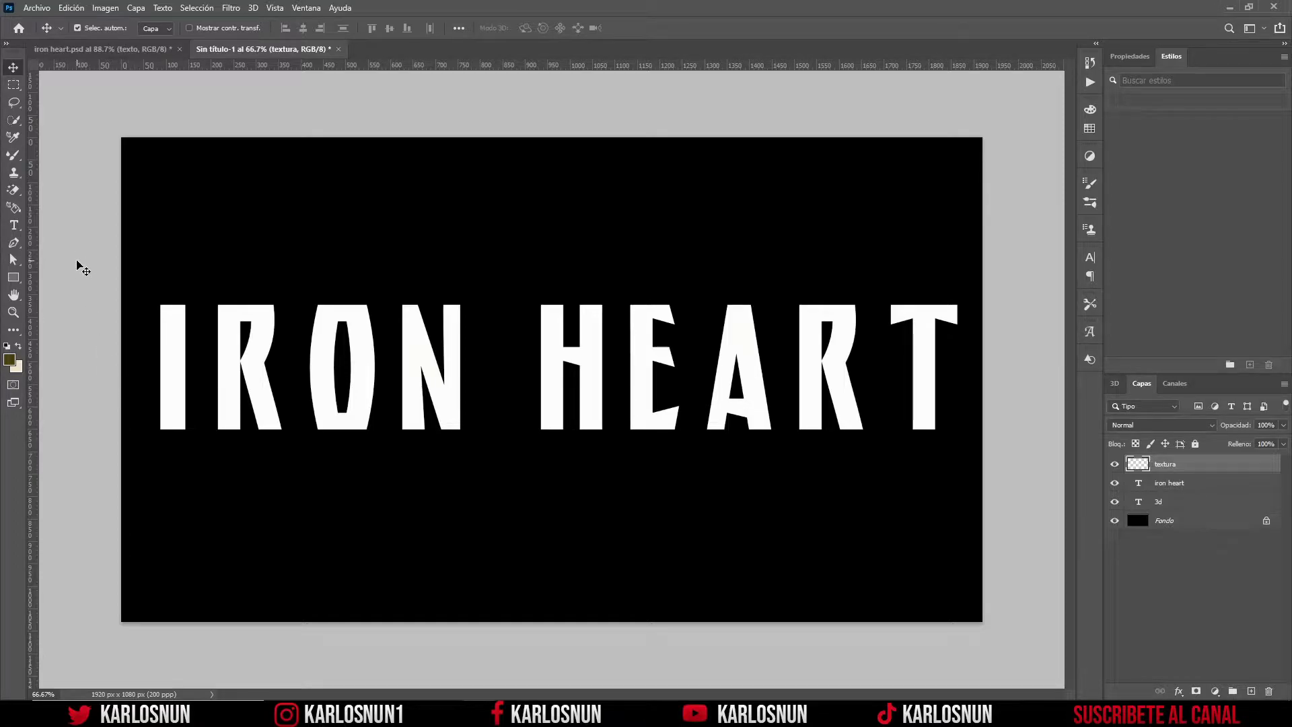
After checking the reference, pick the Mixer Brush and show the brush presets' settings menu
{"action": "left_click", "coordinate": [114, 49]}
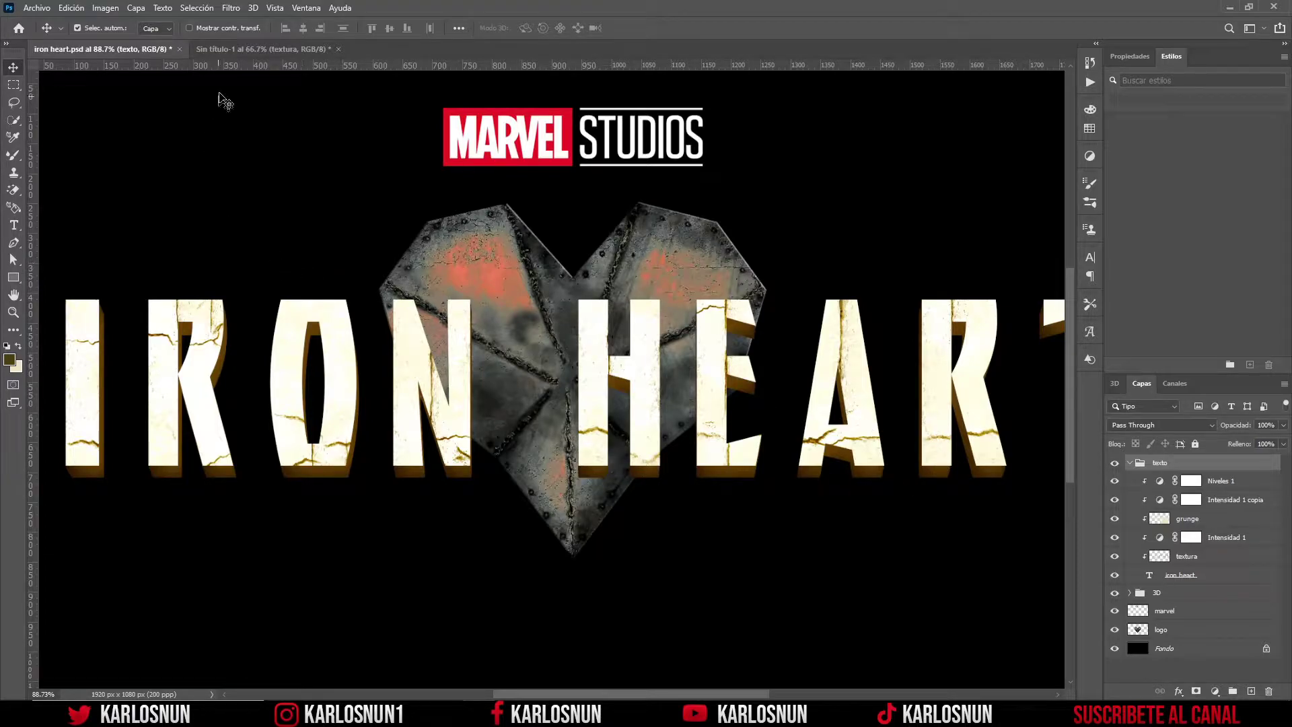
{"action": "left_click", "coordinate": [238, 51]}
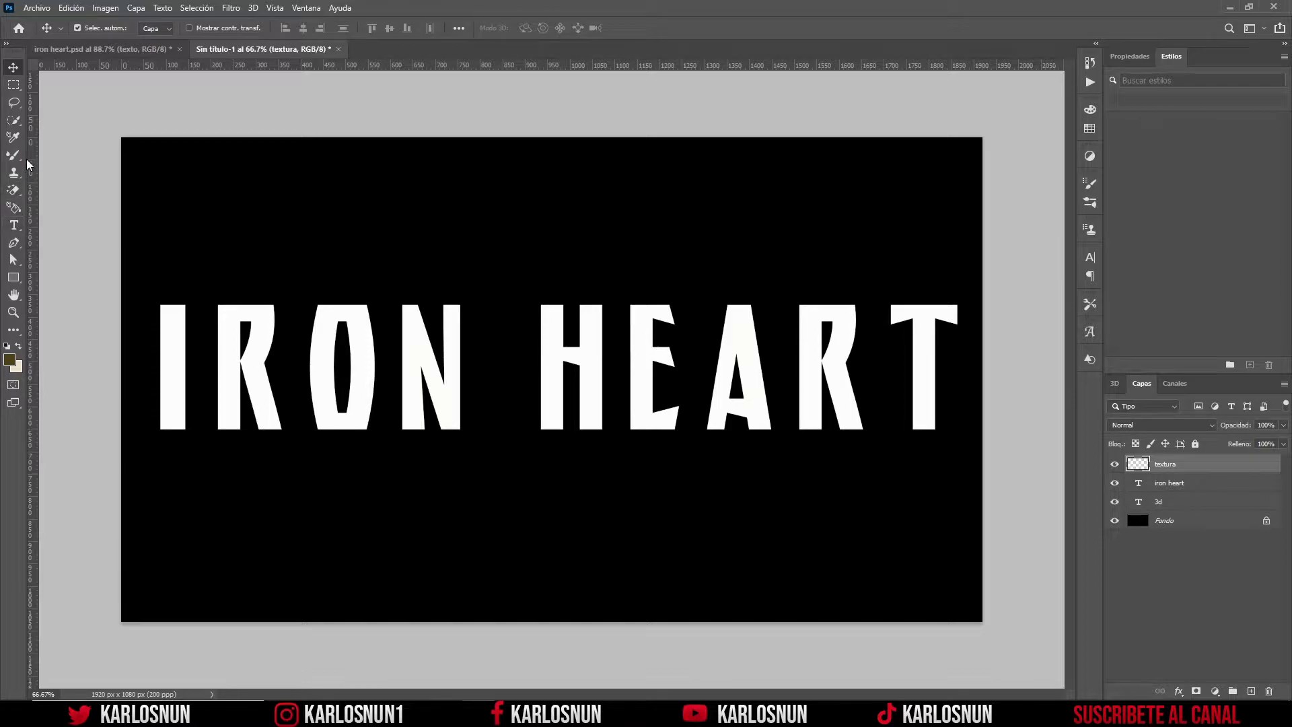
{"action": "left_click", "coordinate": [26, 159]}
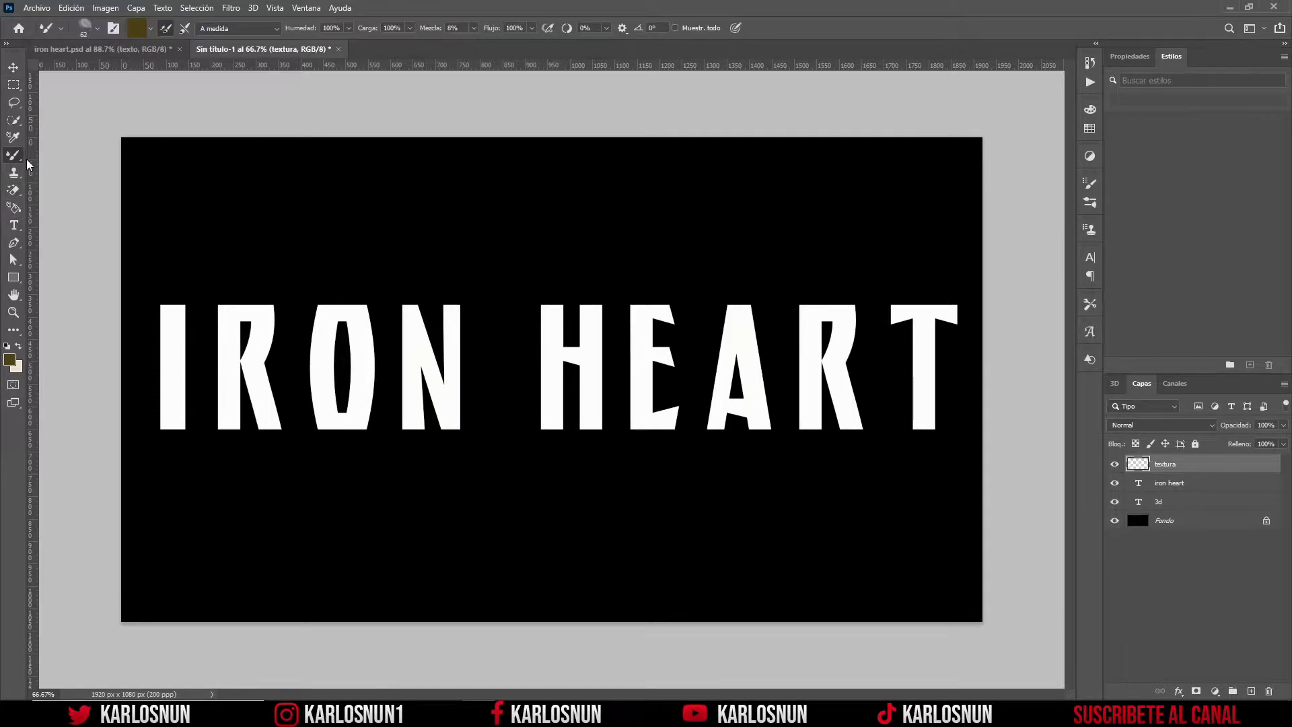
{"action": "left_click", "coordinate": [98, 29]}
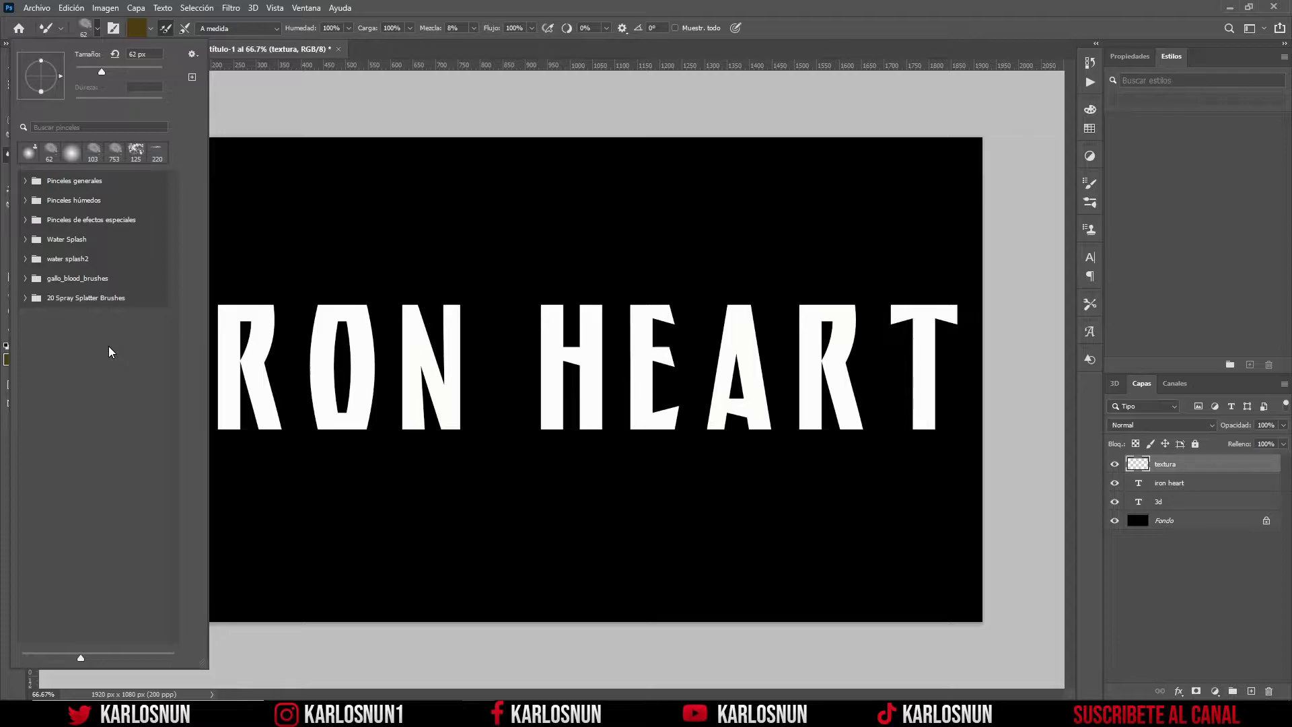
{"action": "key", "text": "Escape"}
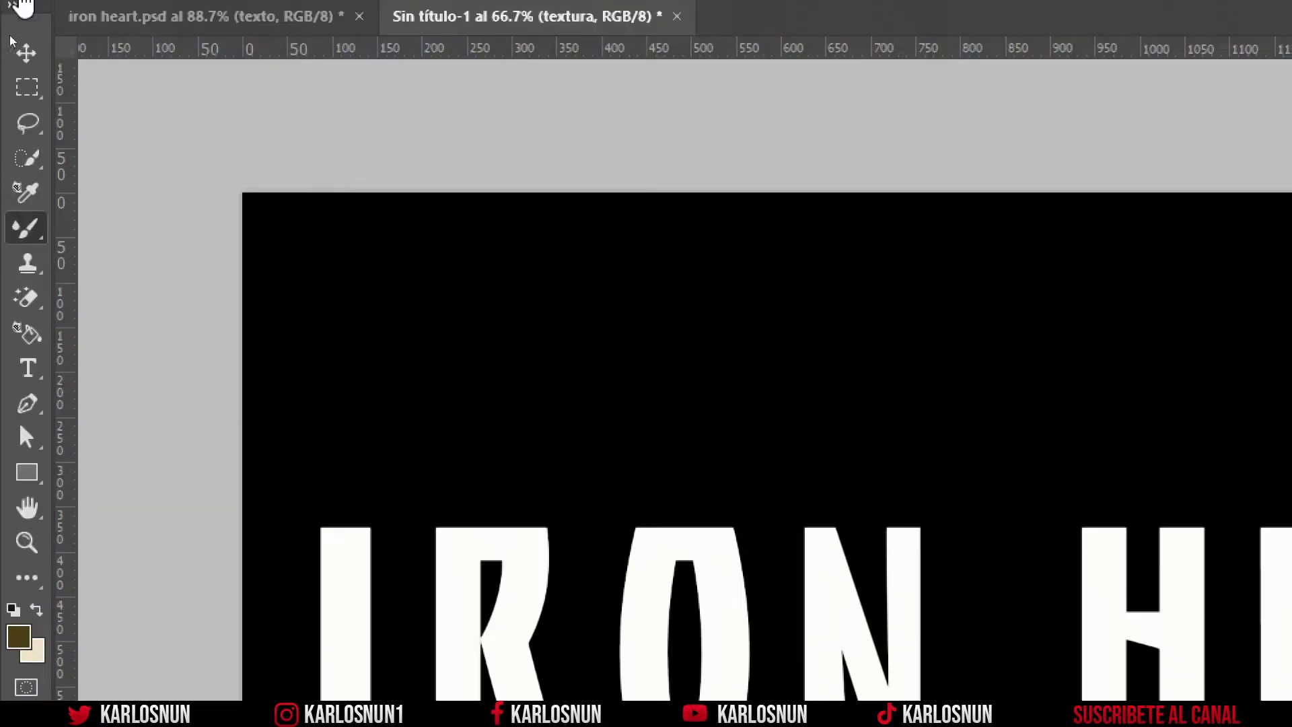
{"action": "left_click", "coordinate": [170, 54]}
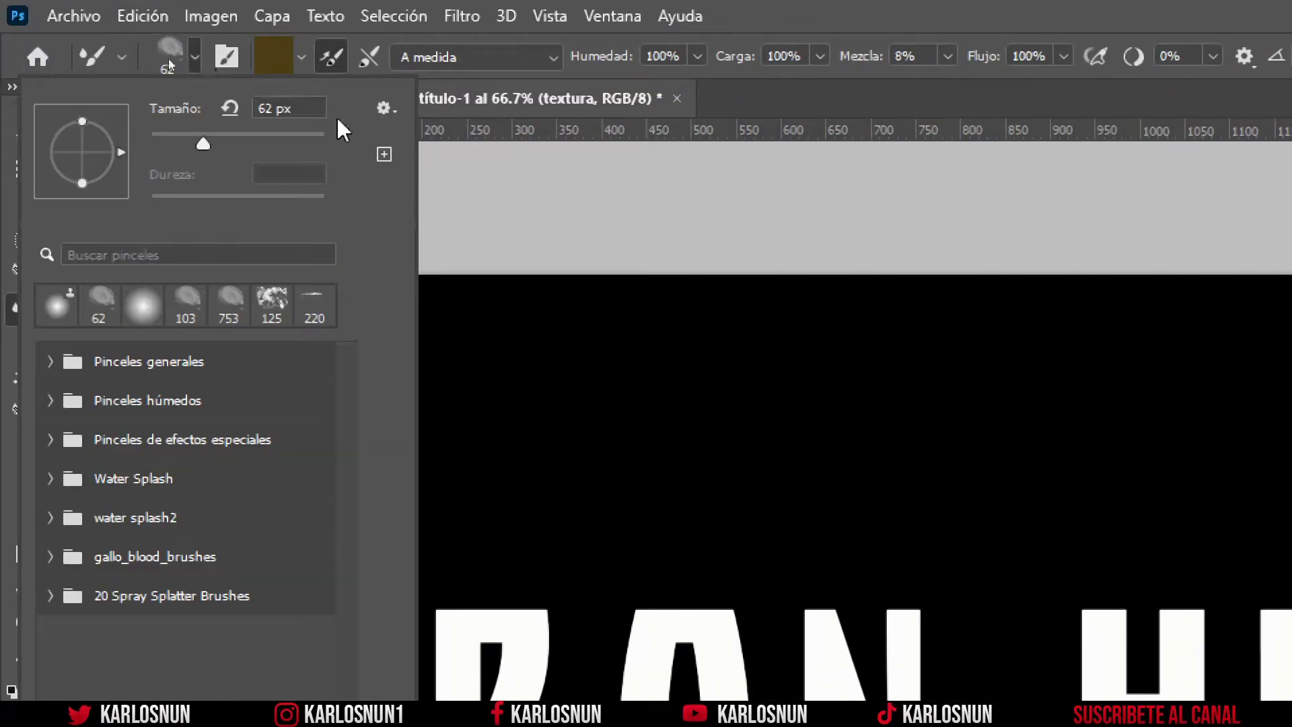
{"action": "left_click", "coordinate": [389, 110]}
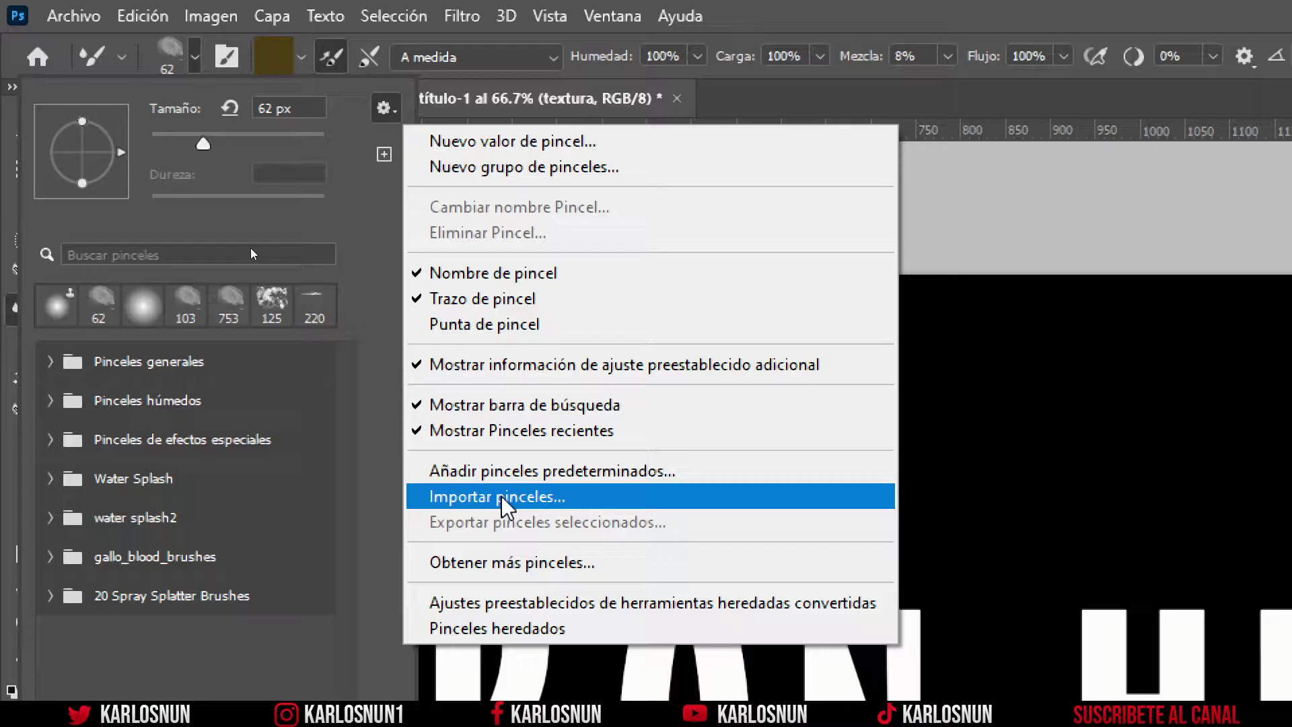
Import the PINCEL RAJADURA.abr brushes from the IRON HEART PSD > pinceles folder
{"action": "left_click", "coordinate": [505, 498]}
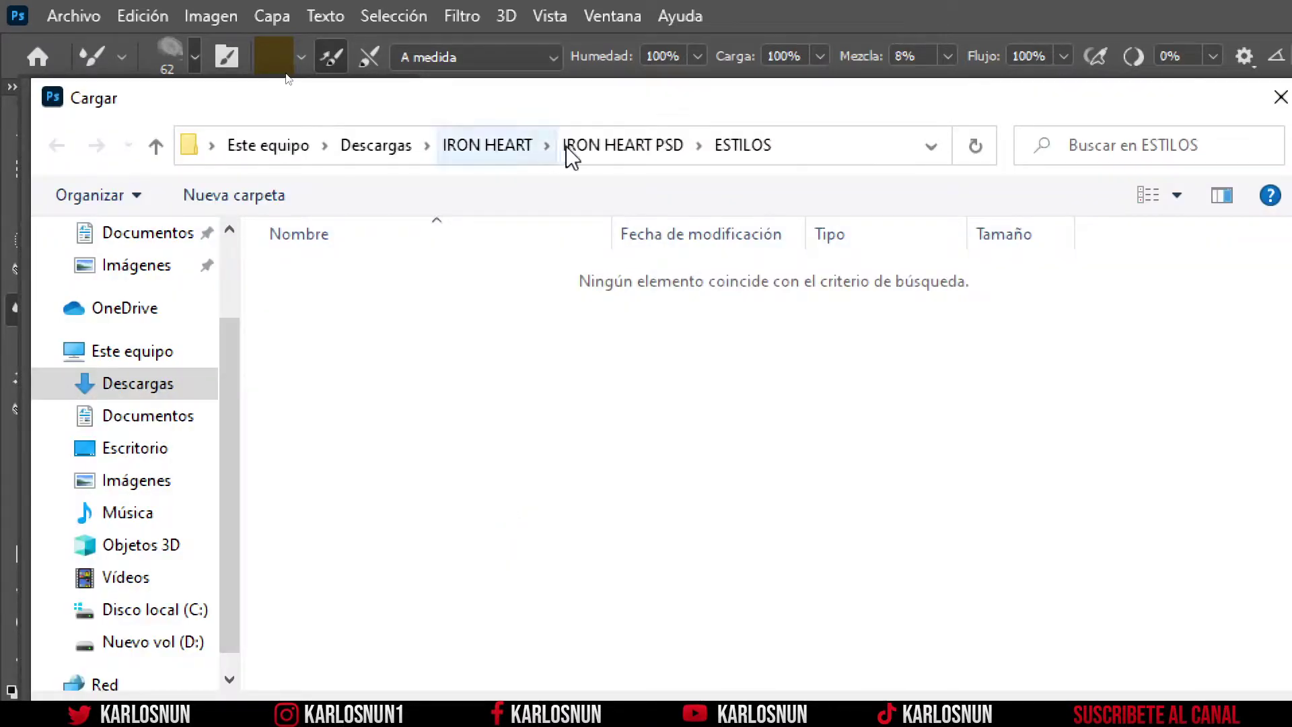
{"action": "left_click", "coordinate": [603, 146]}
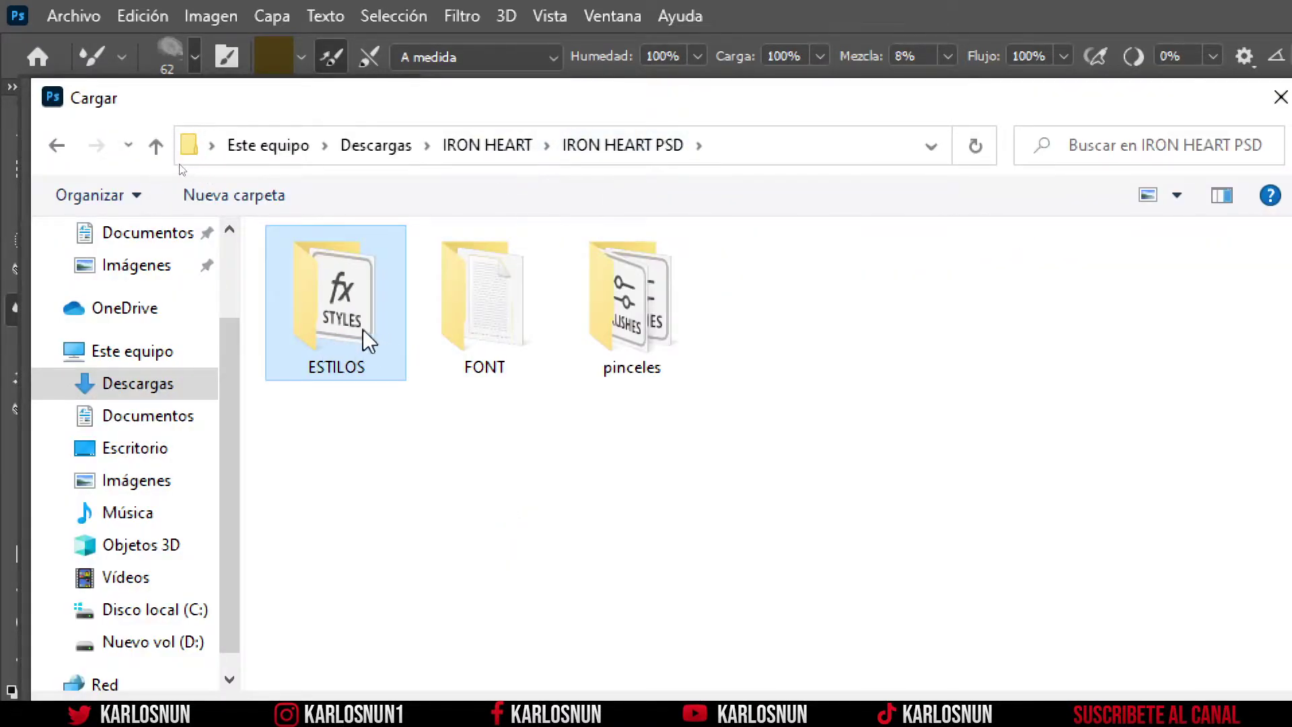
{"action": "double_click", "coordinate": [626, 333]}
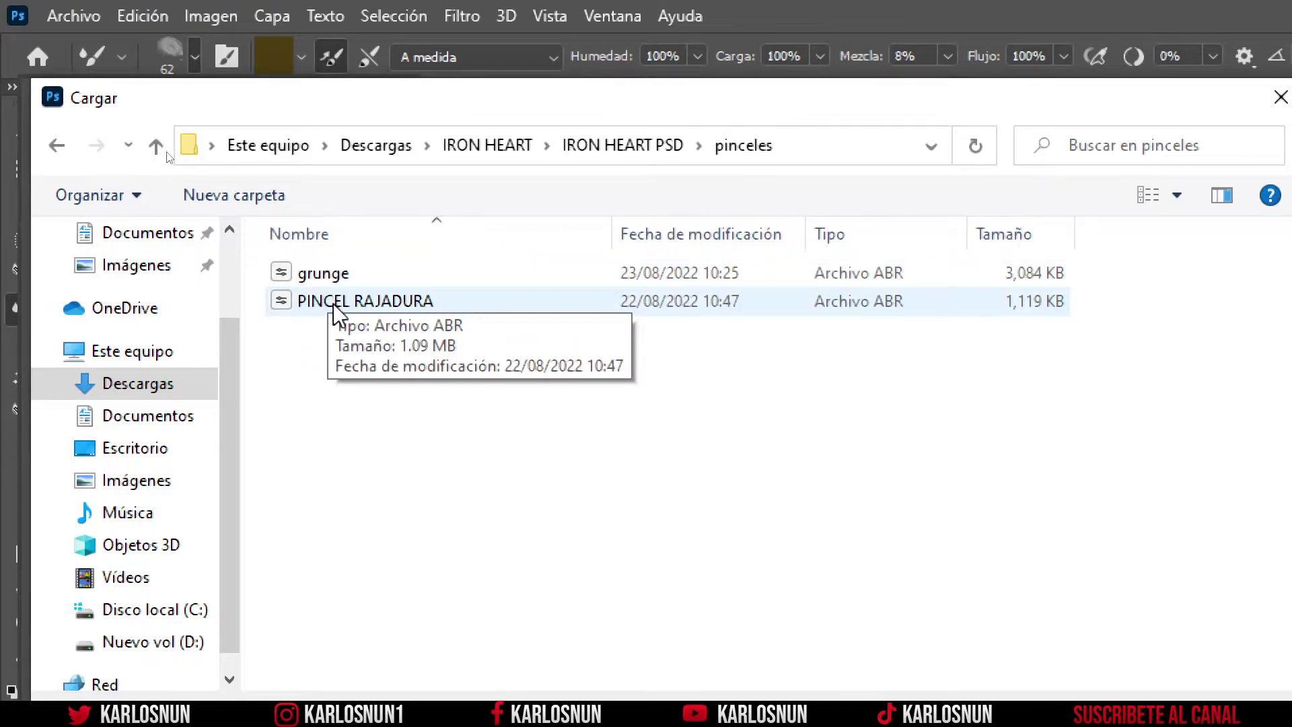
{"action": "left_click", "coordinate": [333, 304]}
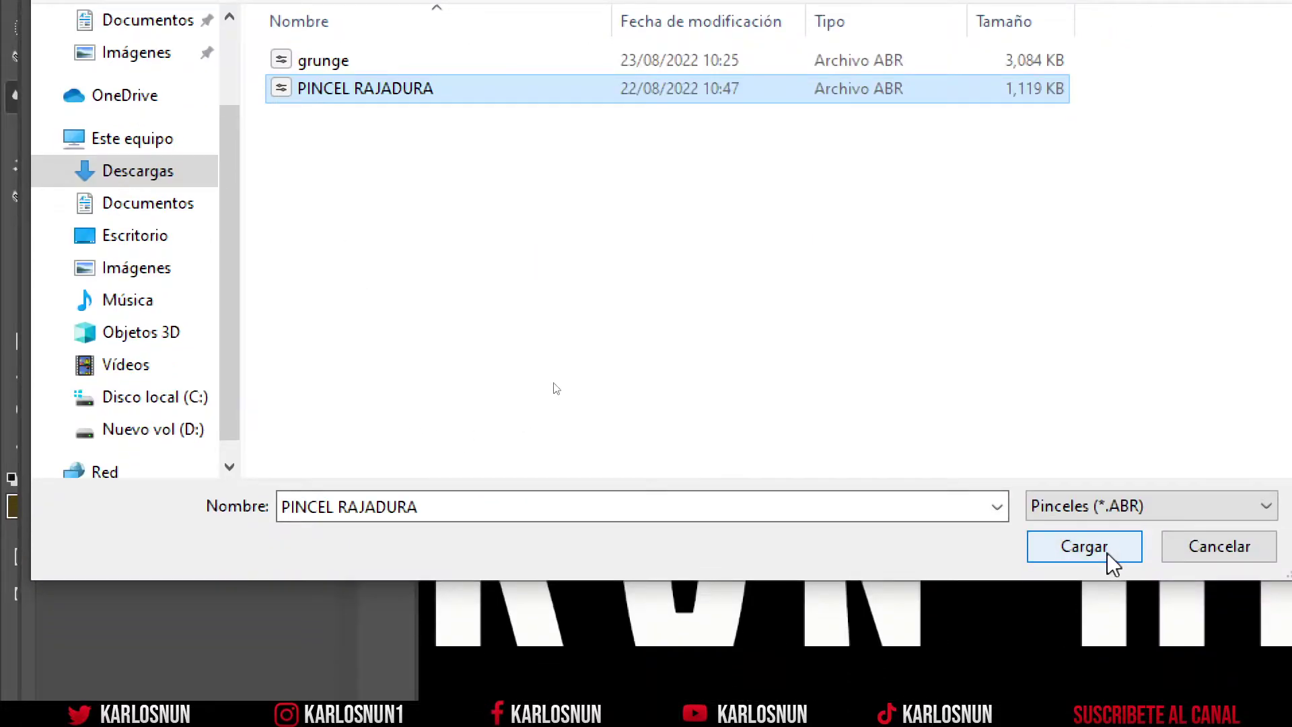
{"action": "left_click", "coordinate": [1104, 549]}
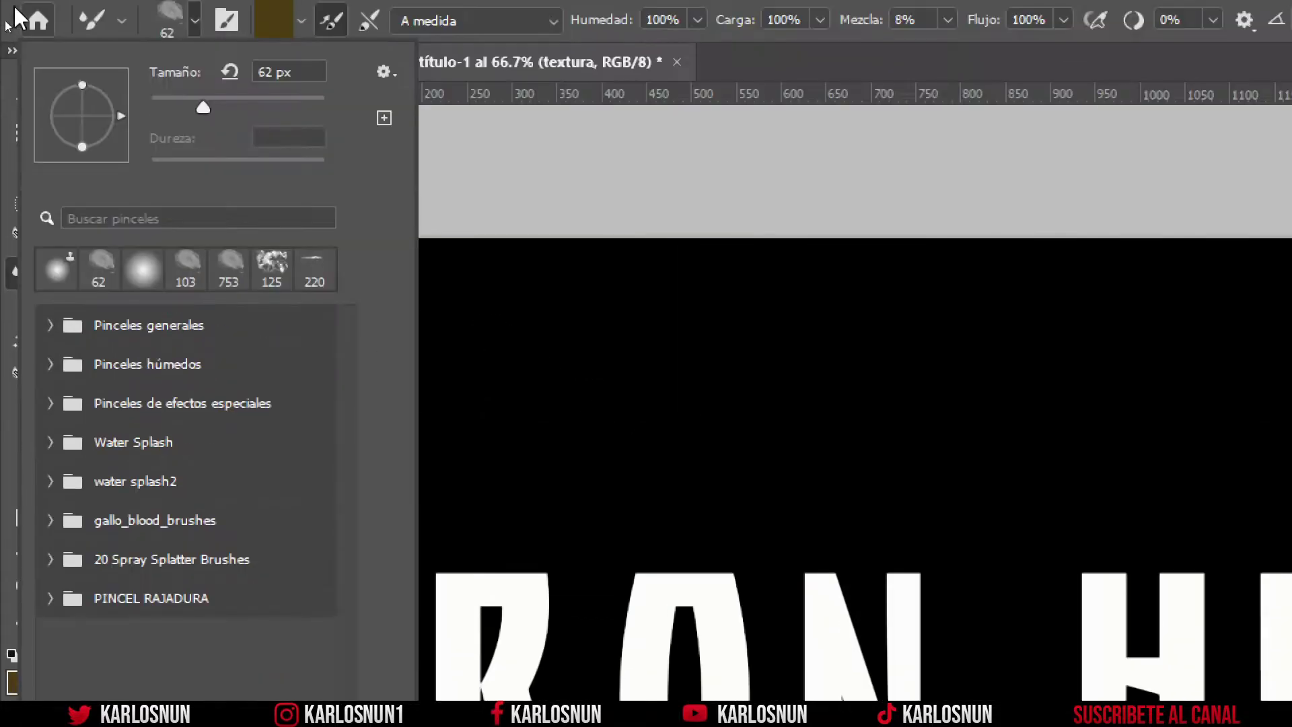
Import the grunge.abr brushes from the same pinceles folder
{"action": "left_click", "coordinate": [381, 99]}
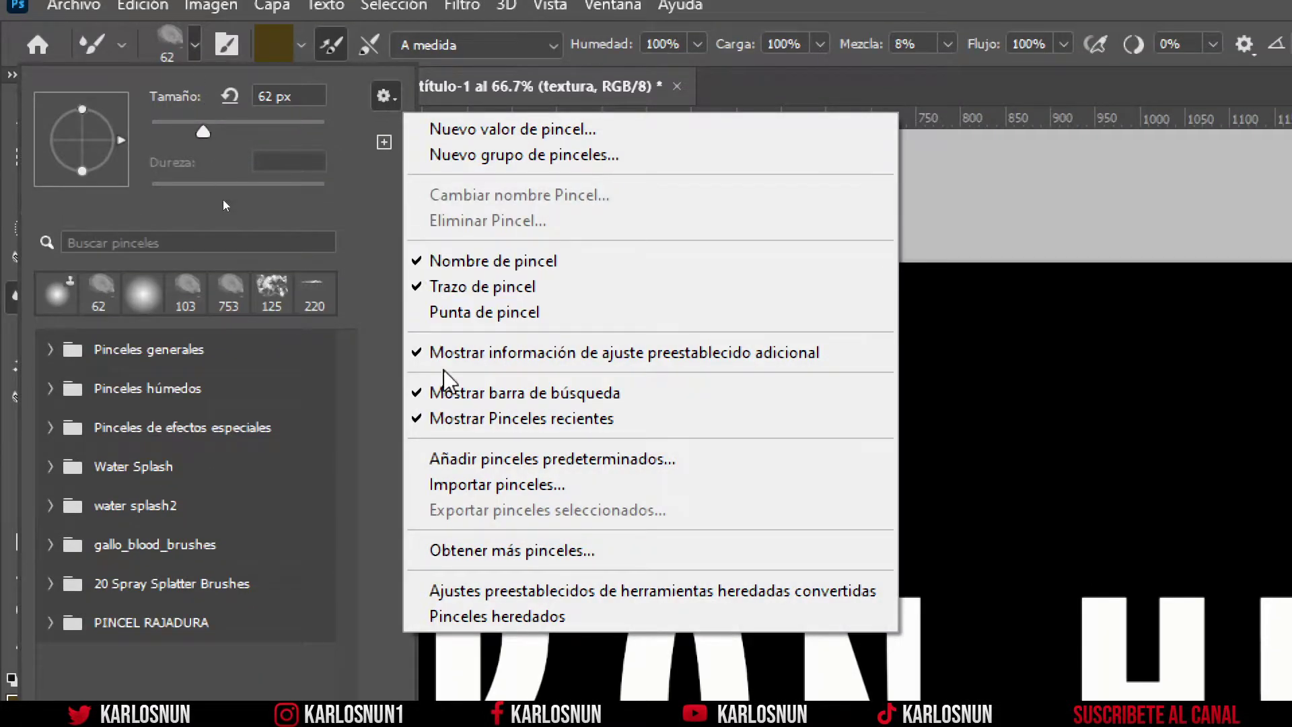
{"action": "left_click", "coordinate": [489, 497]}
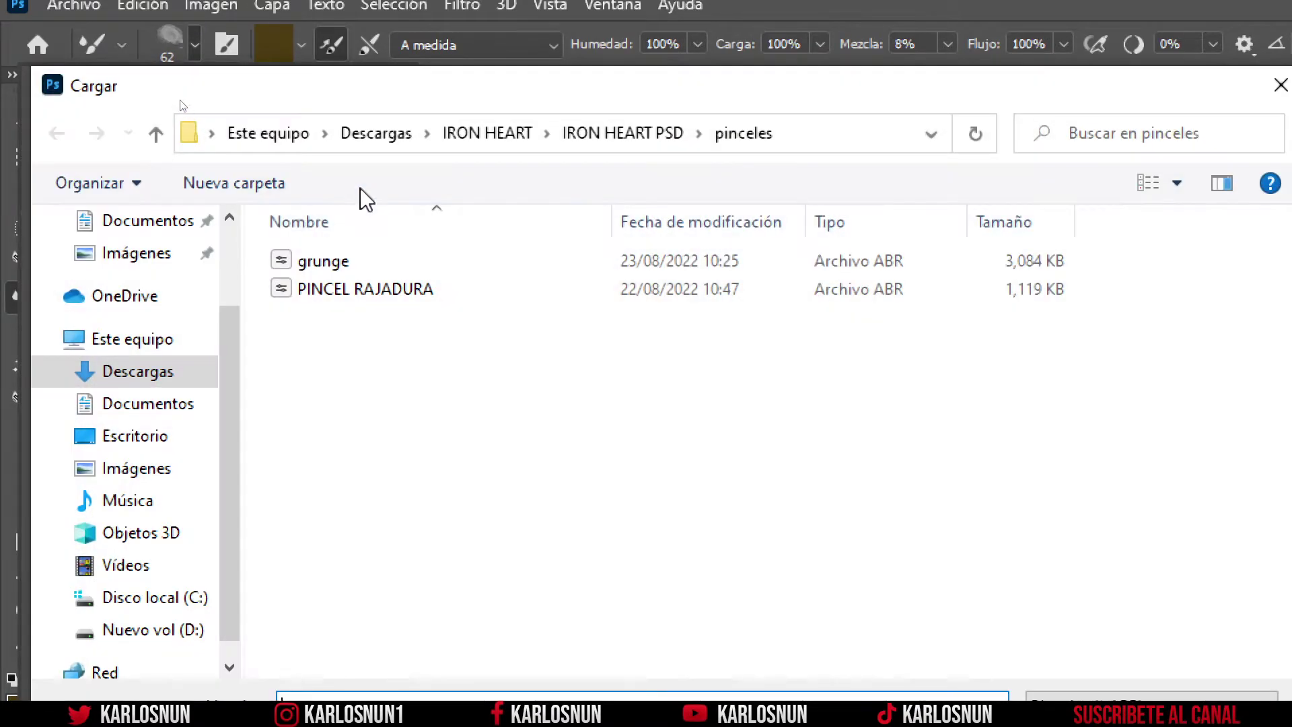
{"action": "left_click", "coordinate": [335, 273]}
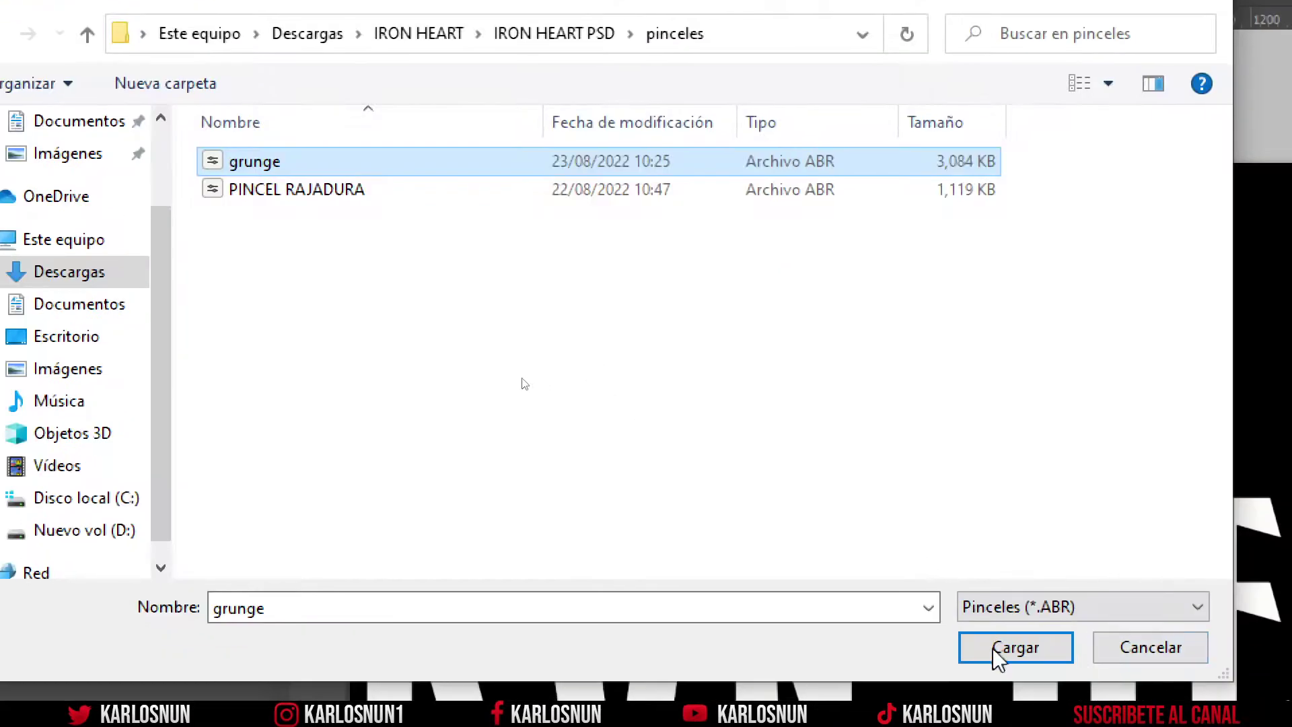
{"action": "left_click", "coordinate": [969, 650]}
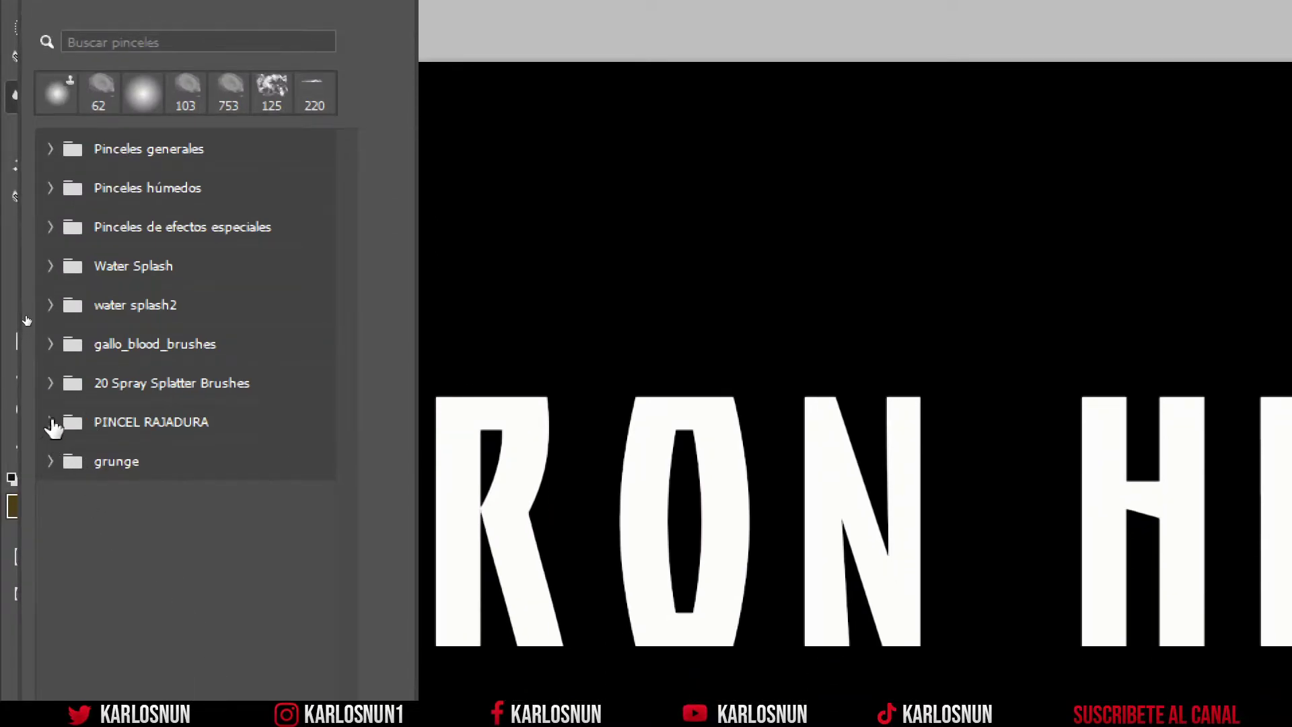
Expand the PINCEL RAJADURA brush set and set the brush size to 220 px
{"action": "left_click", "coordinate": [51, 424]}
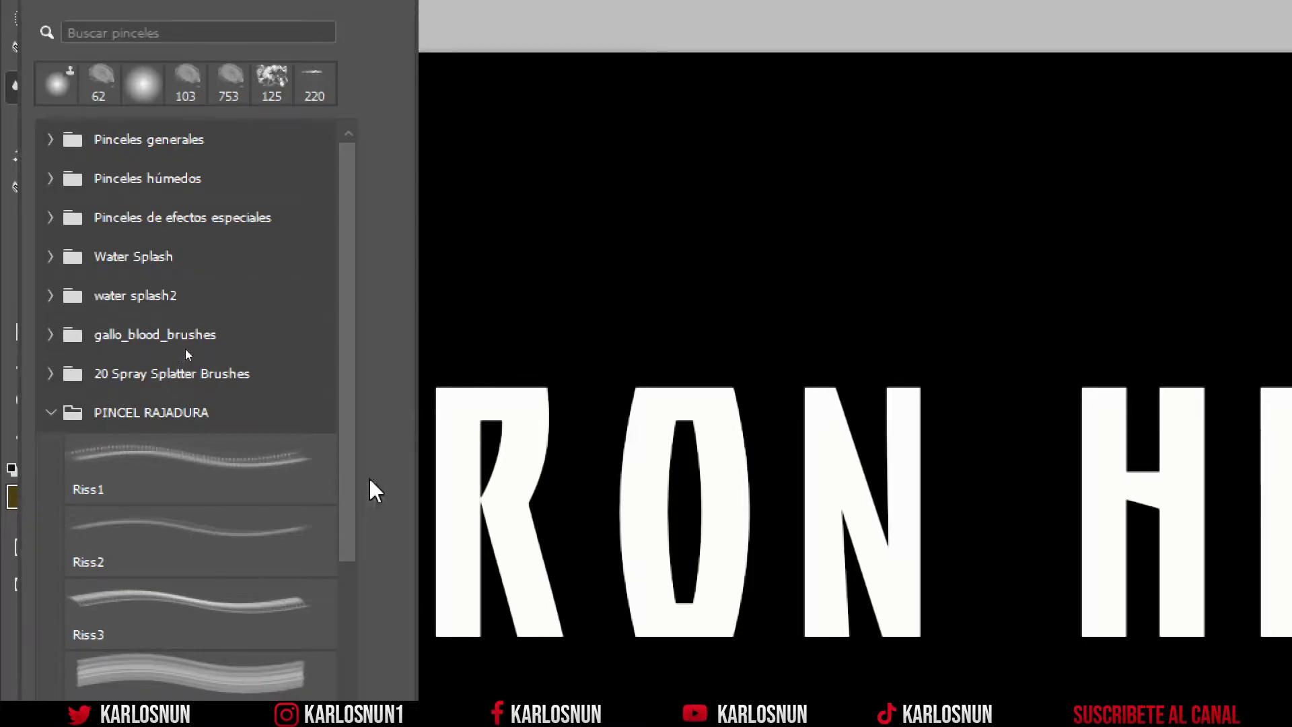
{"action": "mouse_move", "coordinate": [349, 397]}
{"action": "left_mouse_down"}
{"action": "mouse_move", "coordinate": [348, 646]}
{"action": "mouse_move", "coordinate": [353, 355]}
{"action": "left_mouse_up"}
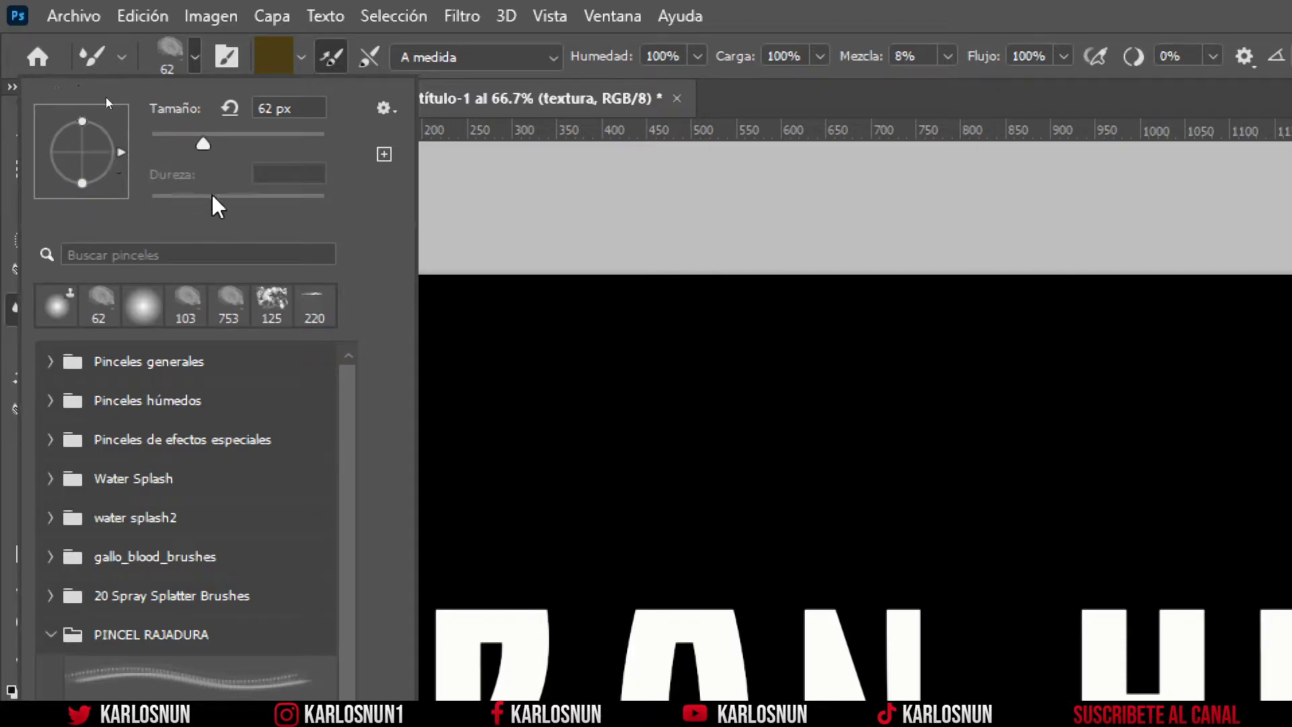
{"action": "left_click", "coordinate": [231, 108]}
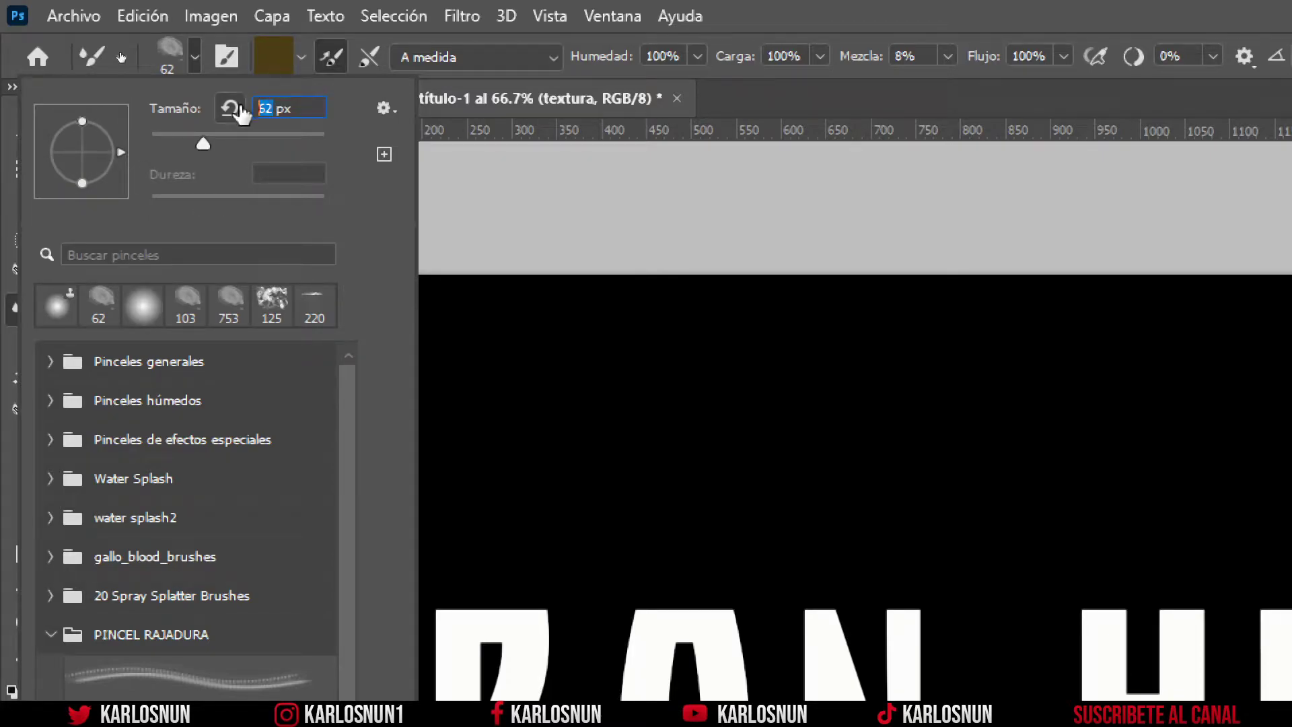
{"action": "type", "text": "22"}
{"action": "type", "text": "0"}
{"action": "key", "text": "Return"}
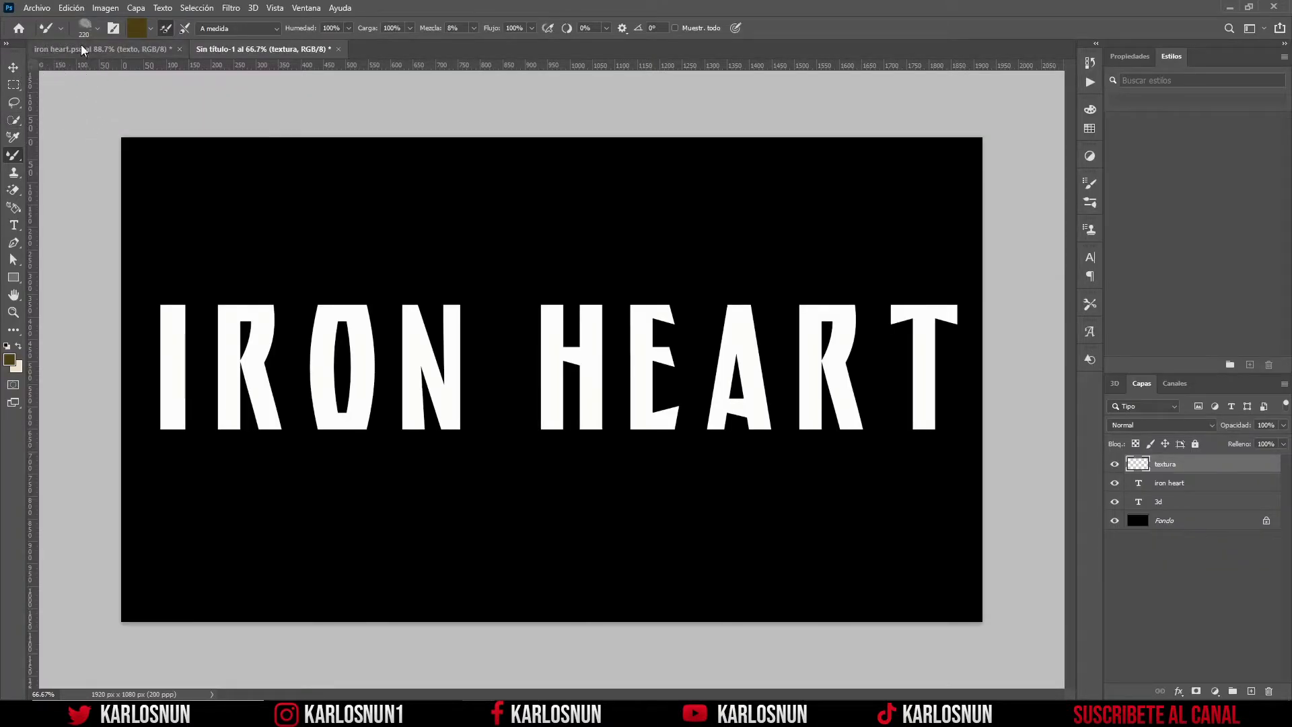
Select the Riss2 crack brush from the PINCEL RAJADURA set
{"action": "left_click", "coordinate": [97, 27]}
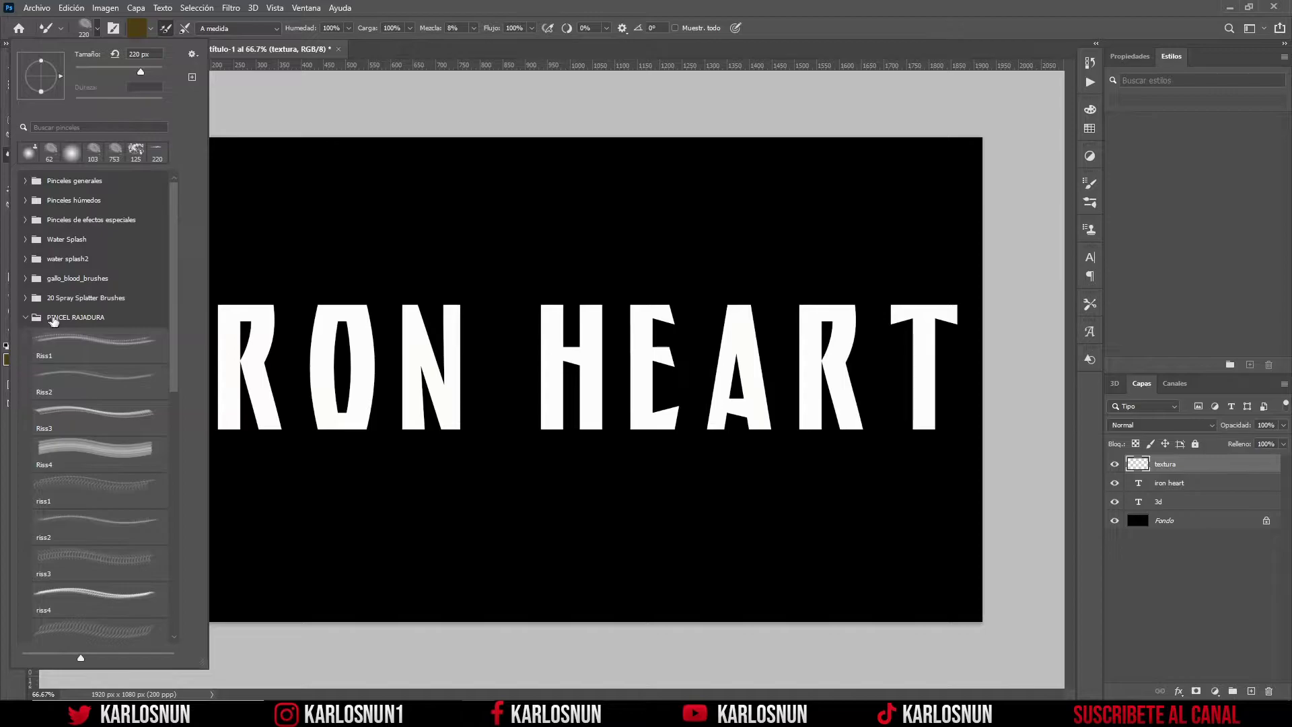
{"action": "left_click", "coordinate": [79, 320]}
{"action": "left_click", "coordinate": [88, 337]}
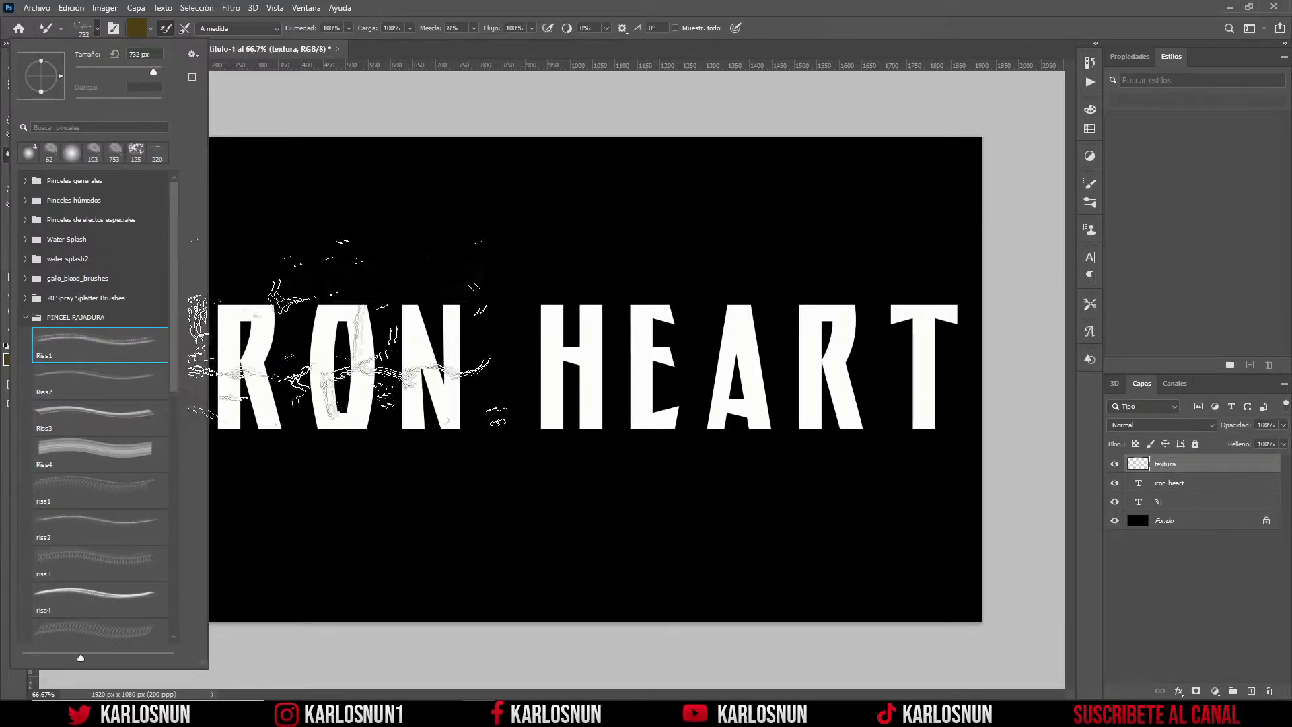
{"action": "left_click", "coordinate": [132, 375]}
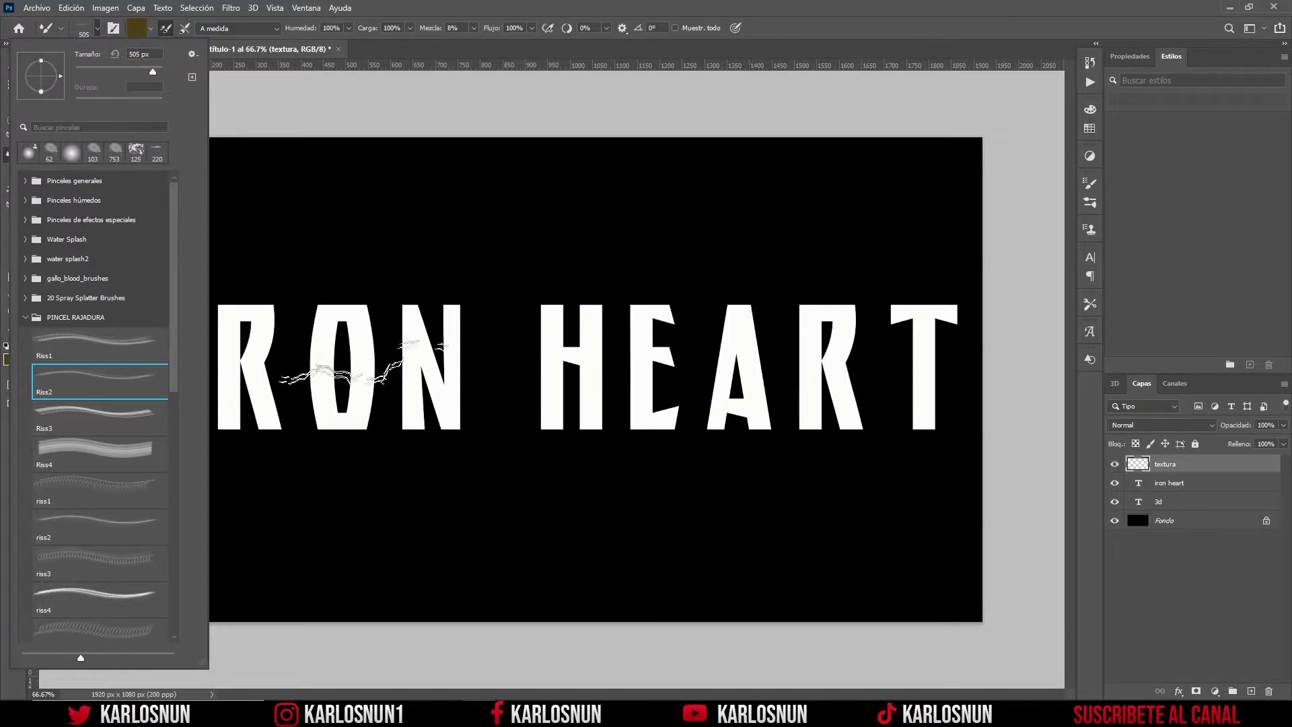
{"action": "scroll", "coordinate": [330, 364], "scroll_direction": "up", "scroll_amount": 5}
{"action": "scroll", "coordinate": [351, 402], "scroll_direction": "up", "scroll_amount": 2}
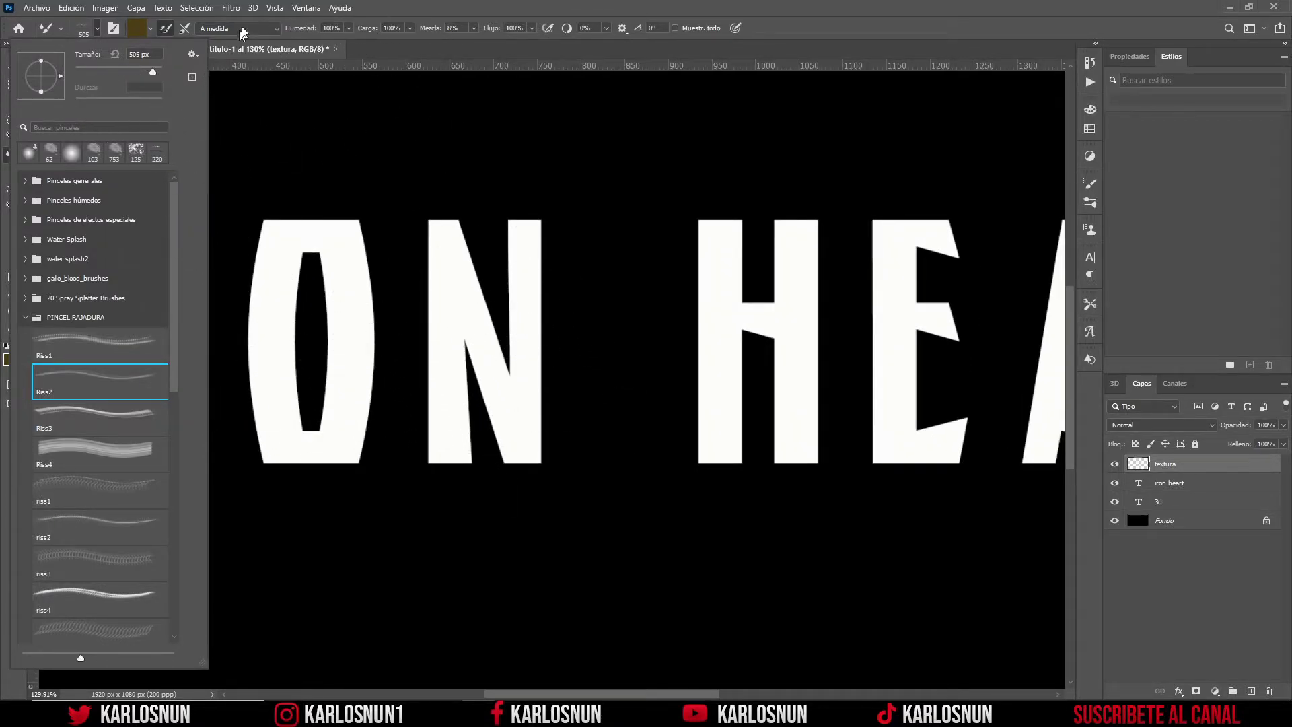
{"action": "key", "text": "Escape"}
After checking iron heart.psd, stamp Riss2 cracks along the bottoms of IRON and HEART
{"action": "left_click", "coordinate": [101, 49]}
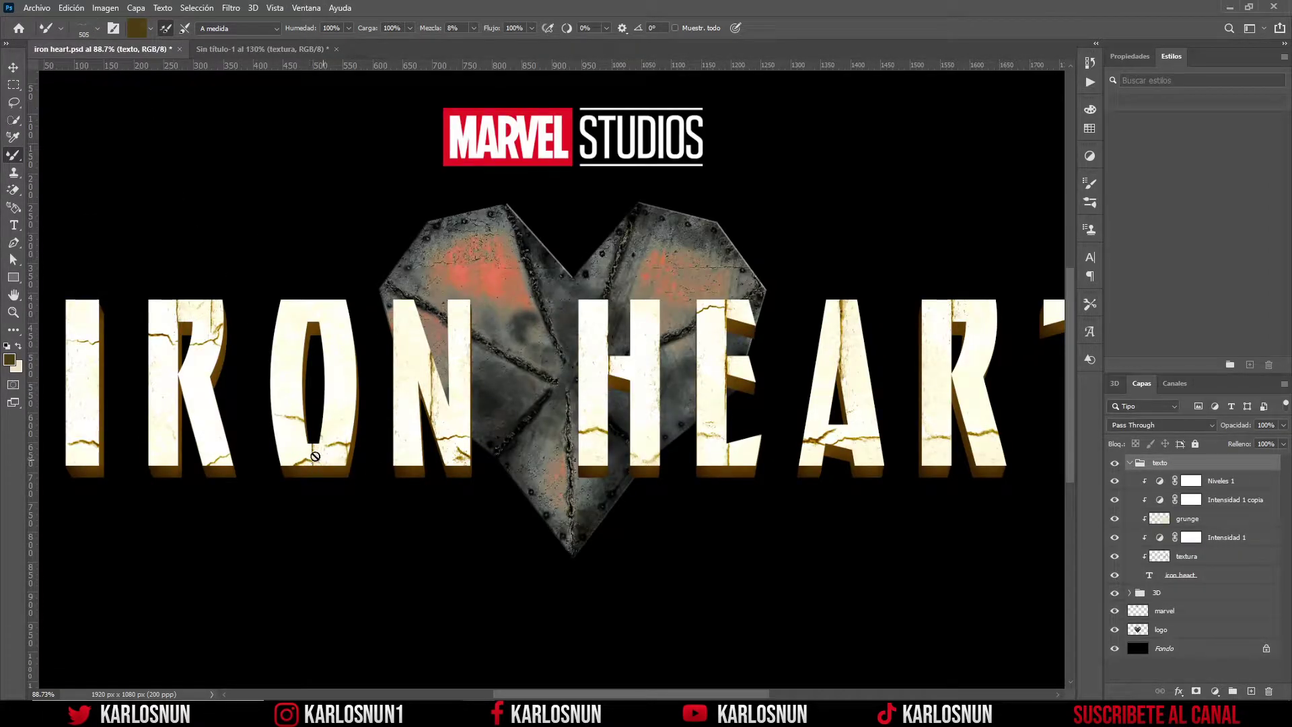
{"action": "left_click", "coordinate": [268, 49]}
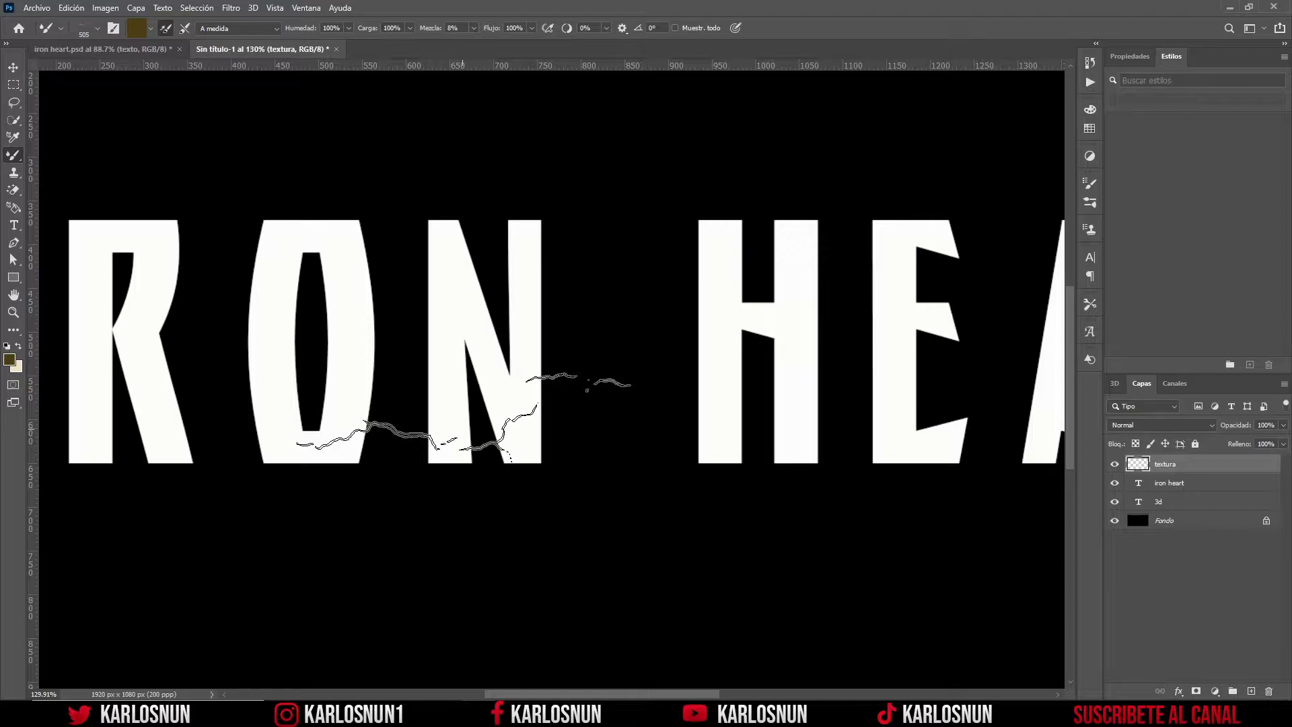
{"action": "left_click", "coordinate": [464, 414]}
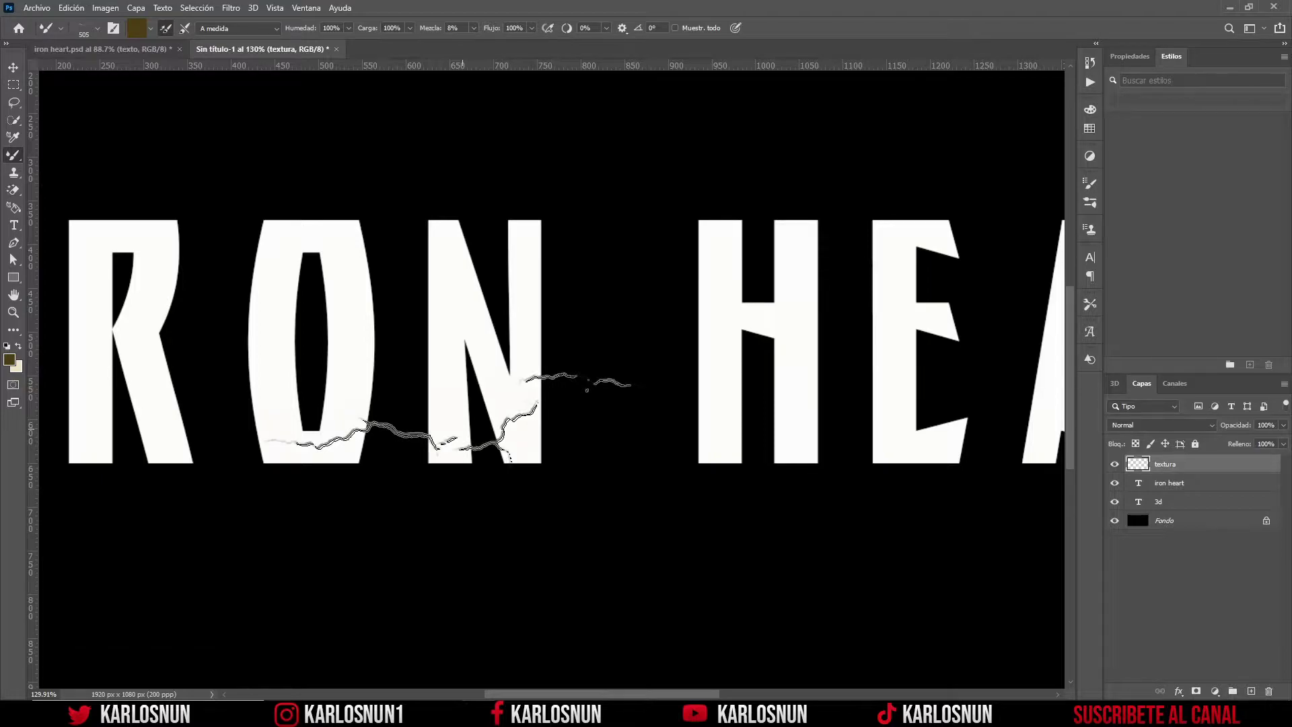
{"action": "left_click", "coordinate": [587, 390]}
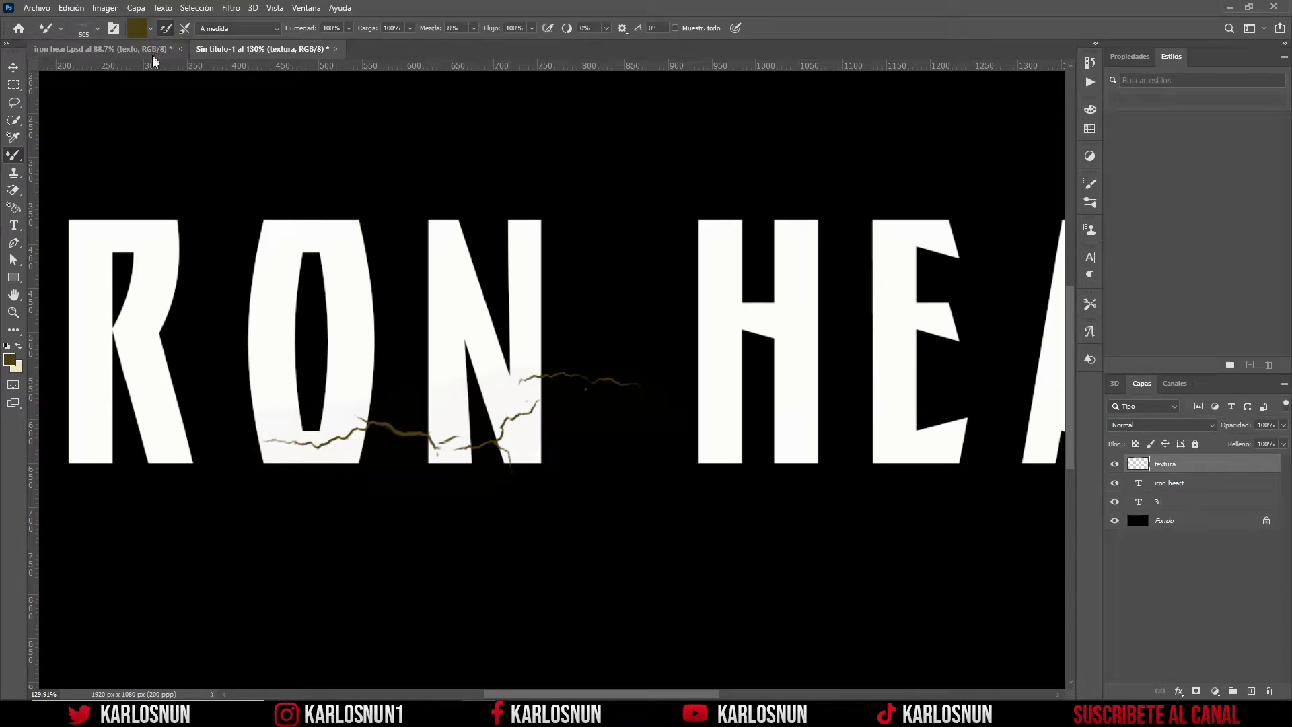
{"action": "scroll", "coordinate": [346, 446], "scroll_direction": "down", "scroll_amount": 2}
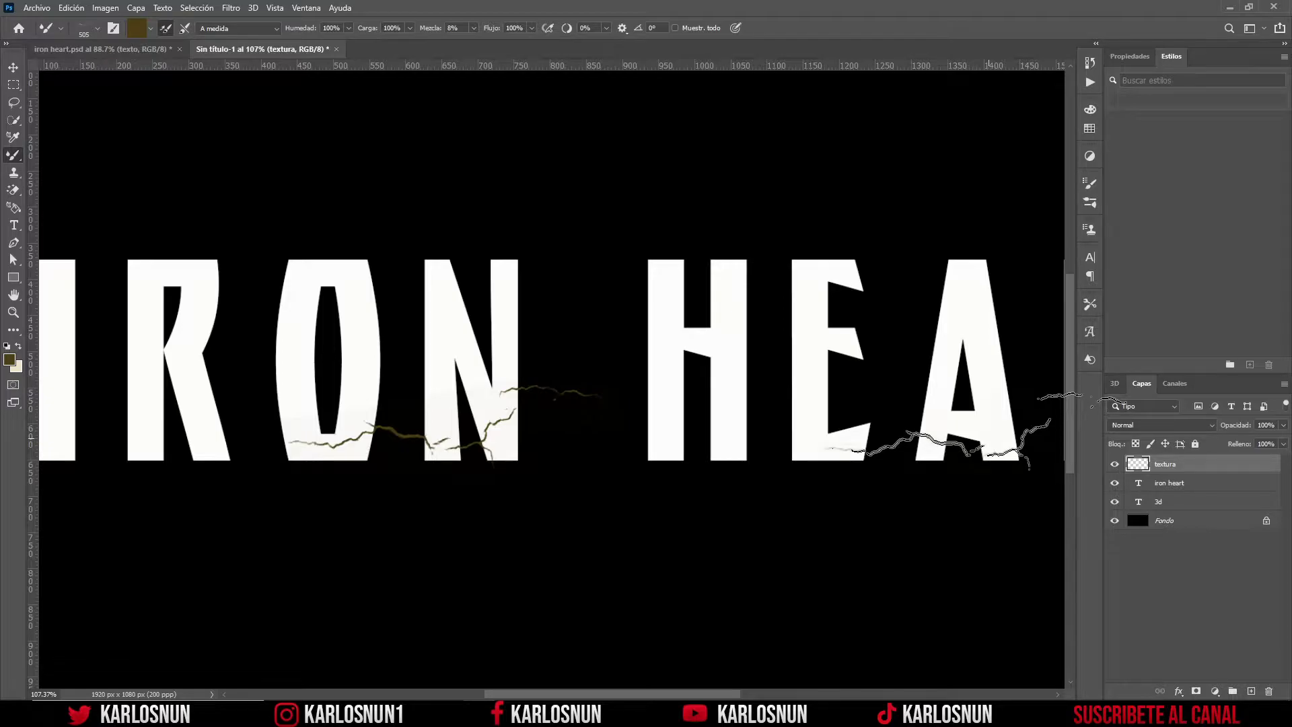
{"action": "left_click", "coordinate": [955, 431]}
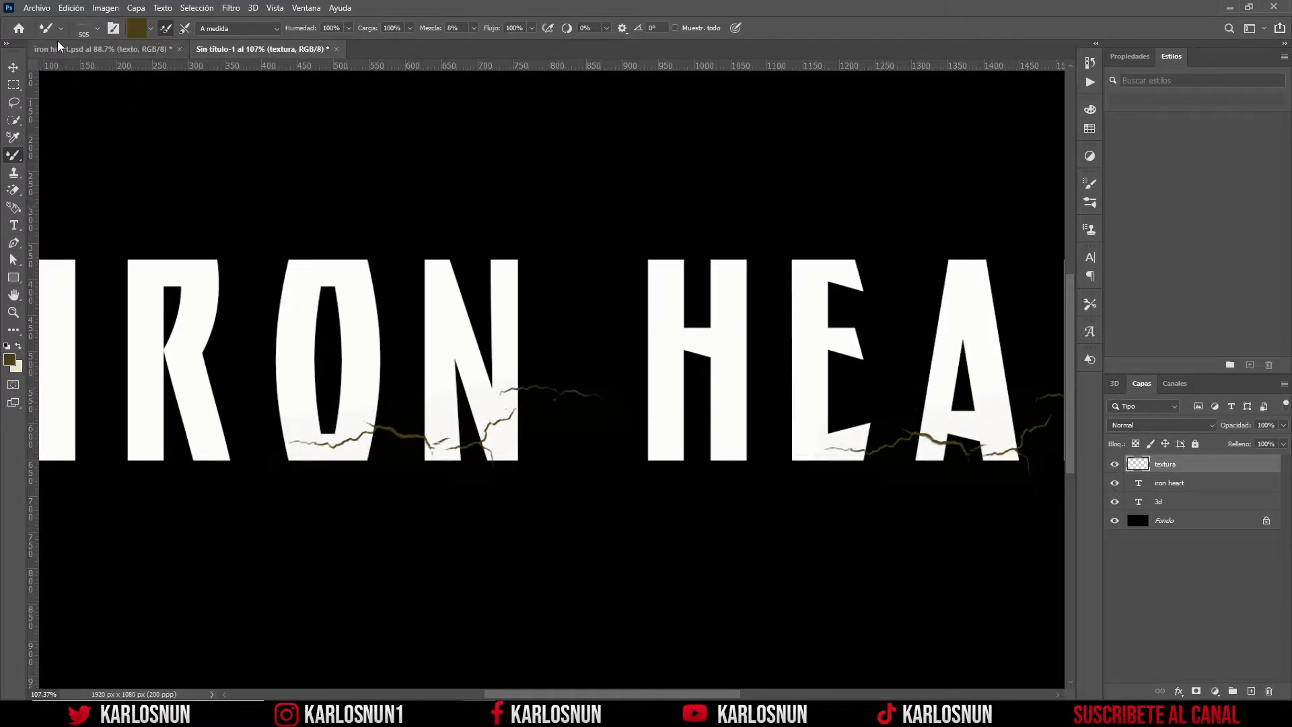
Switch to the smaller Riss3 crack brush and stamp a small crack under the R
{"action": "left_click", "coordinate": [95, 27]}
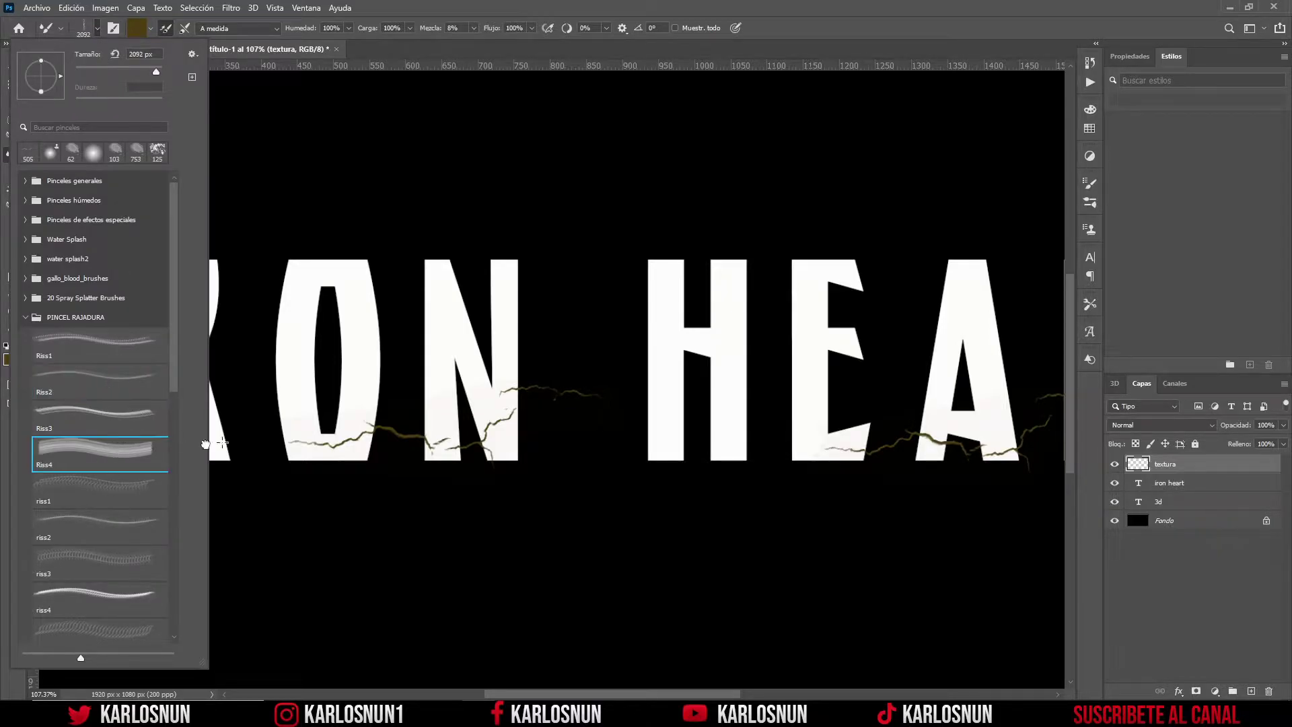
{"action": "left_click", "coordinate": [111, 424]}
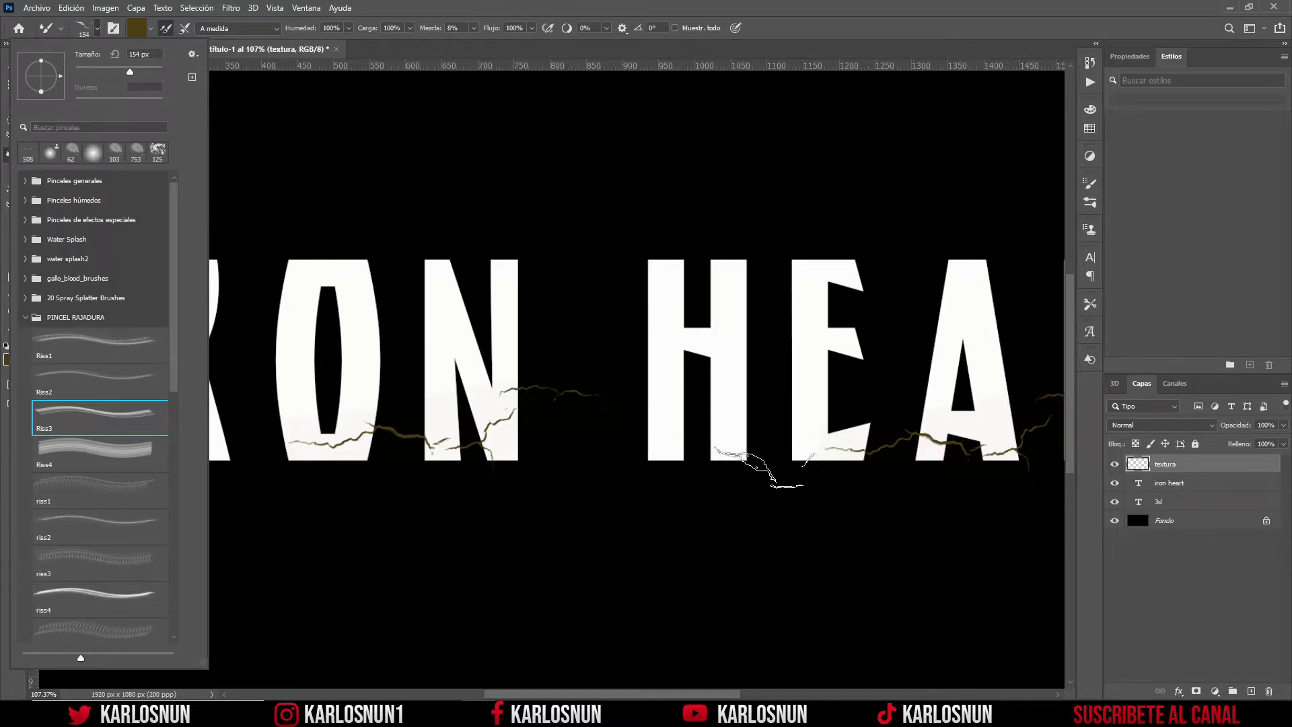
{"action": "left_click", "coordinate": [758, 467]}
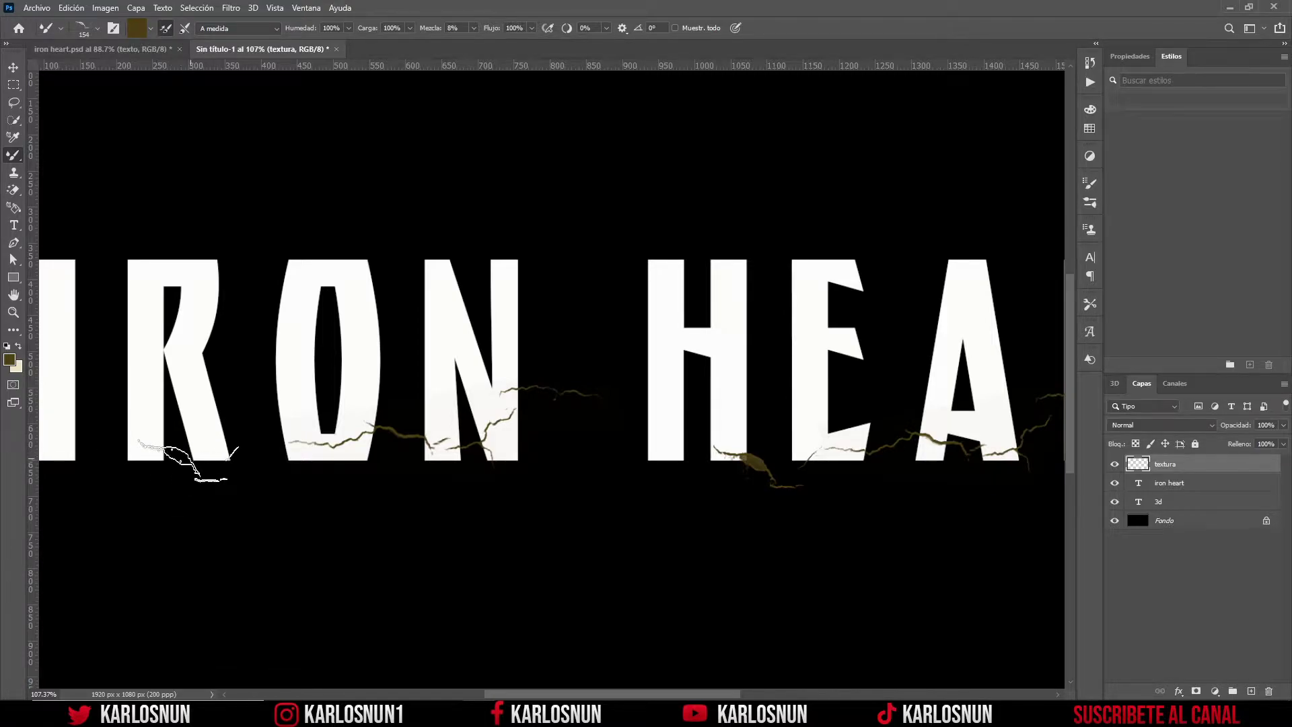
{"action": "left_click", "coordinate": [188, 465]}
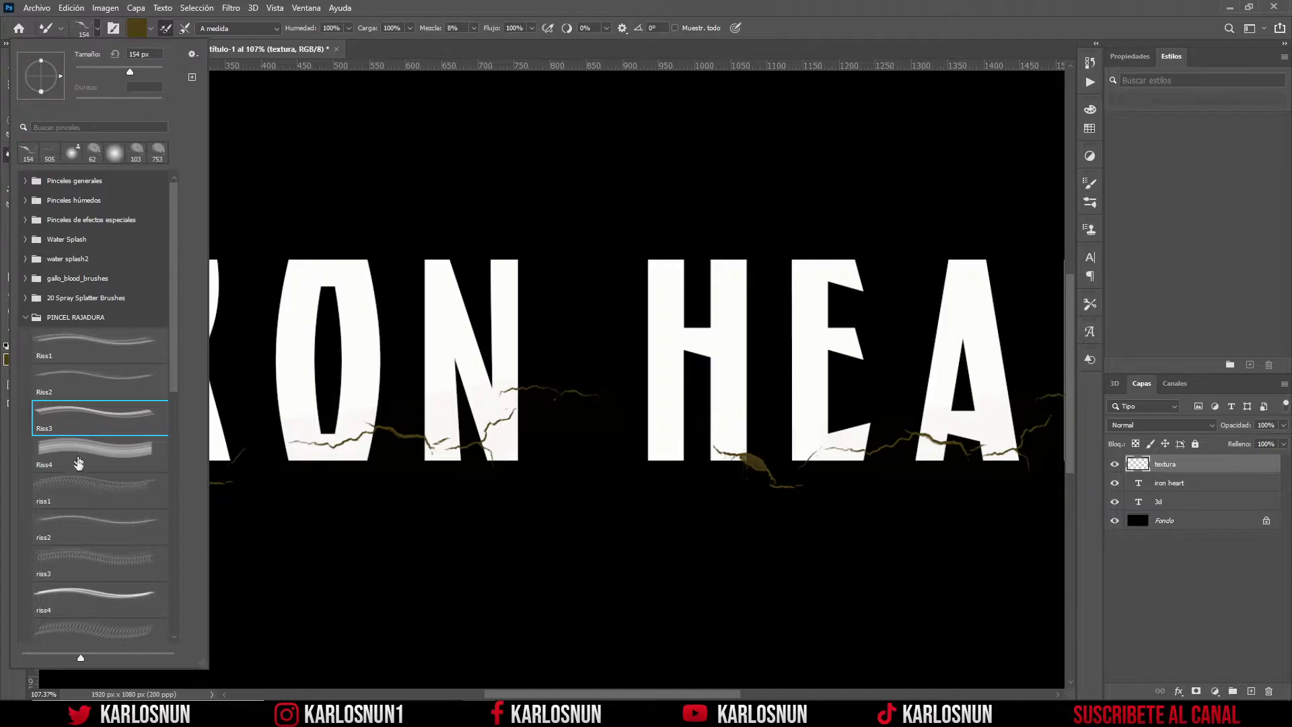
{"action": "scroll", "coordinate": [90, 505], "scroll_direction": "down", "scroll_amount": 1}
{"action": "scroll", "coordinate": [90, 505], "scroll_direction": "down", "scroll_amount": 1}
{"action": "left_click", "coordinate": [102, 533]}
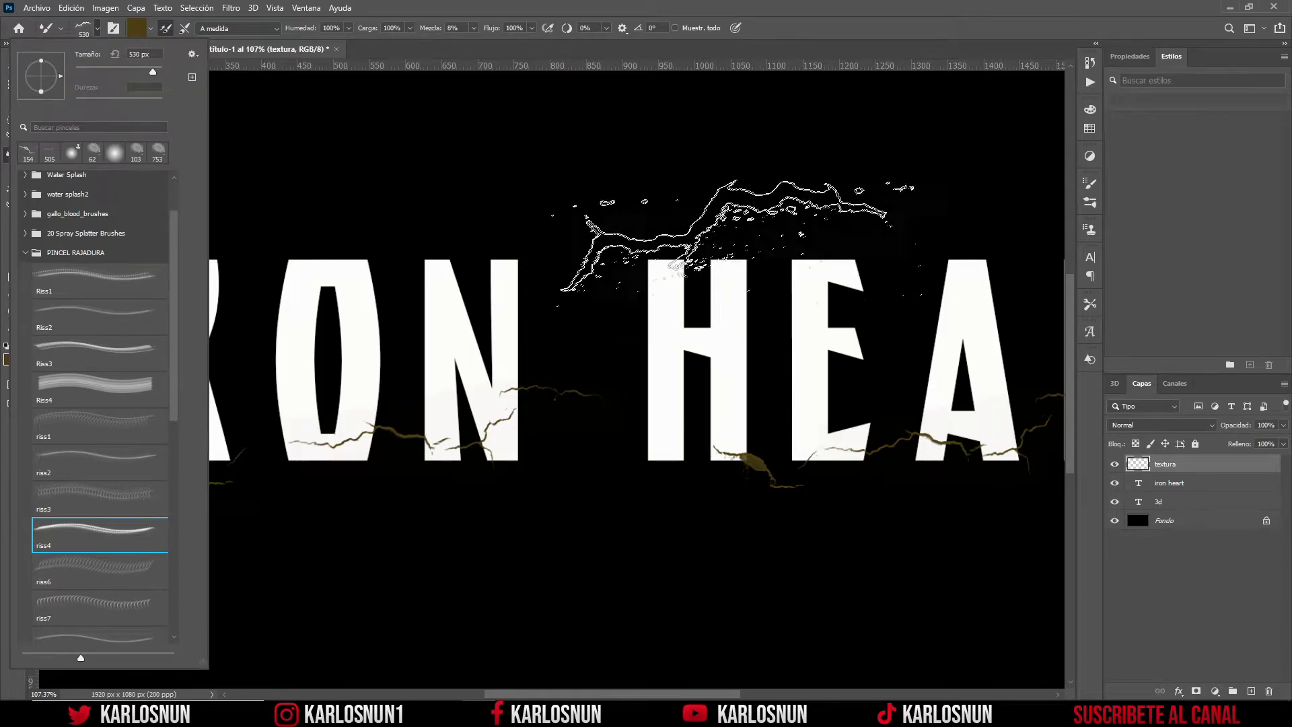
Stamp large crack bands above HEA, above IRON and the I, and along the left edge
{"action": "left_click", "coordinate": [751, 234]}
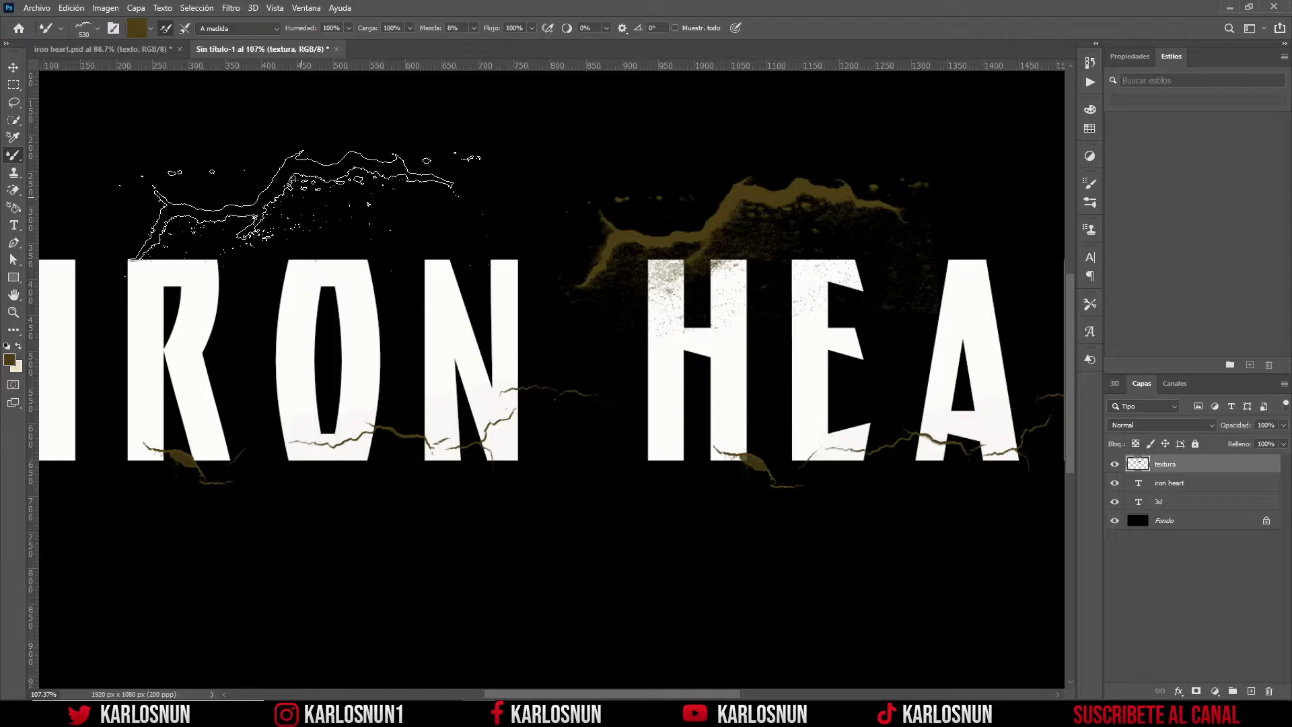
{"action": "left_click", "coordinate": [272, 202]}
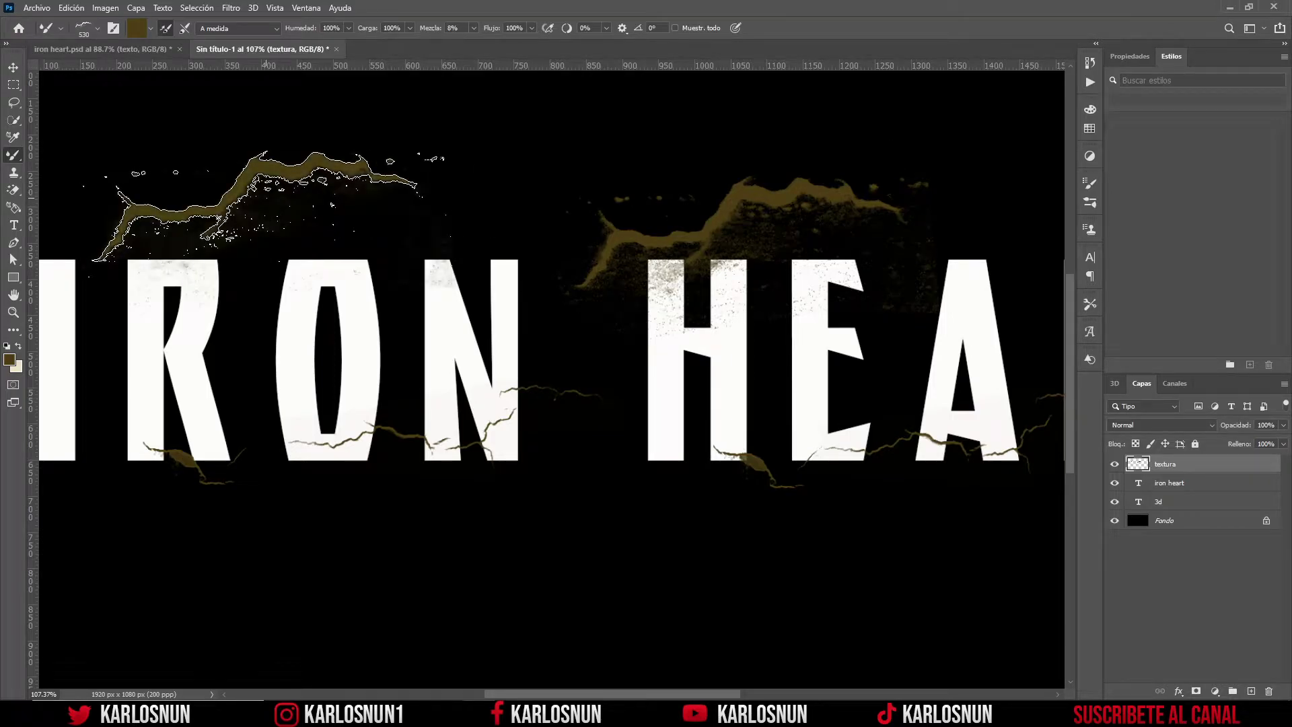
{"action": "left_click_drag", "start_coordinate": [236, 198], "coordinate": [330, 202]}
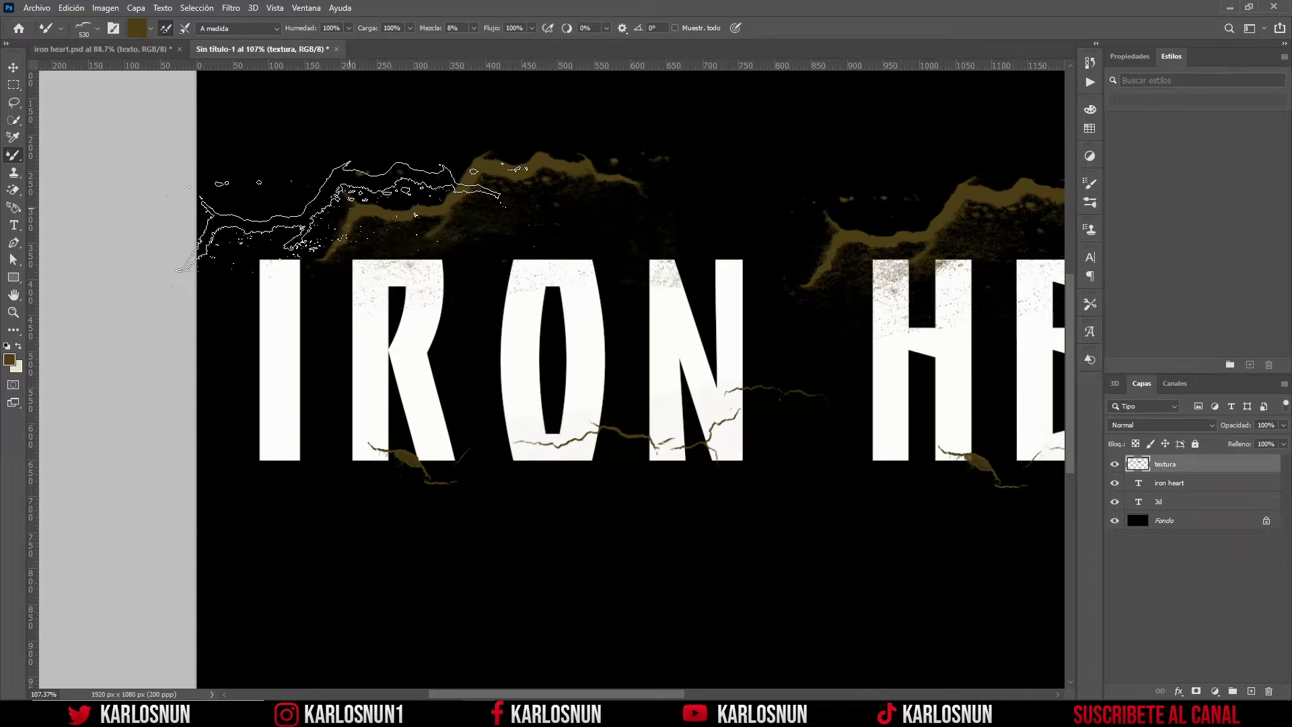
{"action": "left_click", "coordinate": [337, 216]}
{"action": "left_click", "coordinate": [84, 28]}
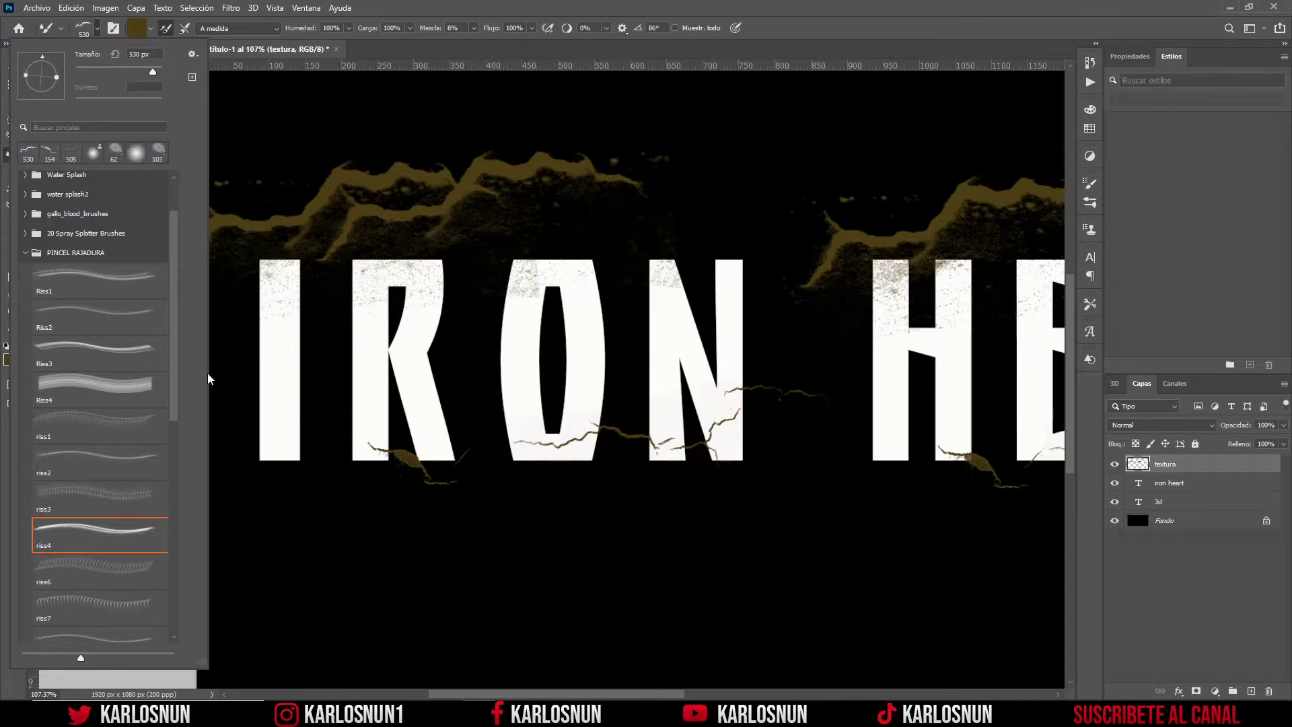
{"action": "left_click", "coordinate": [232, 444]}
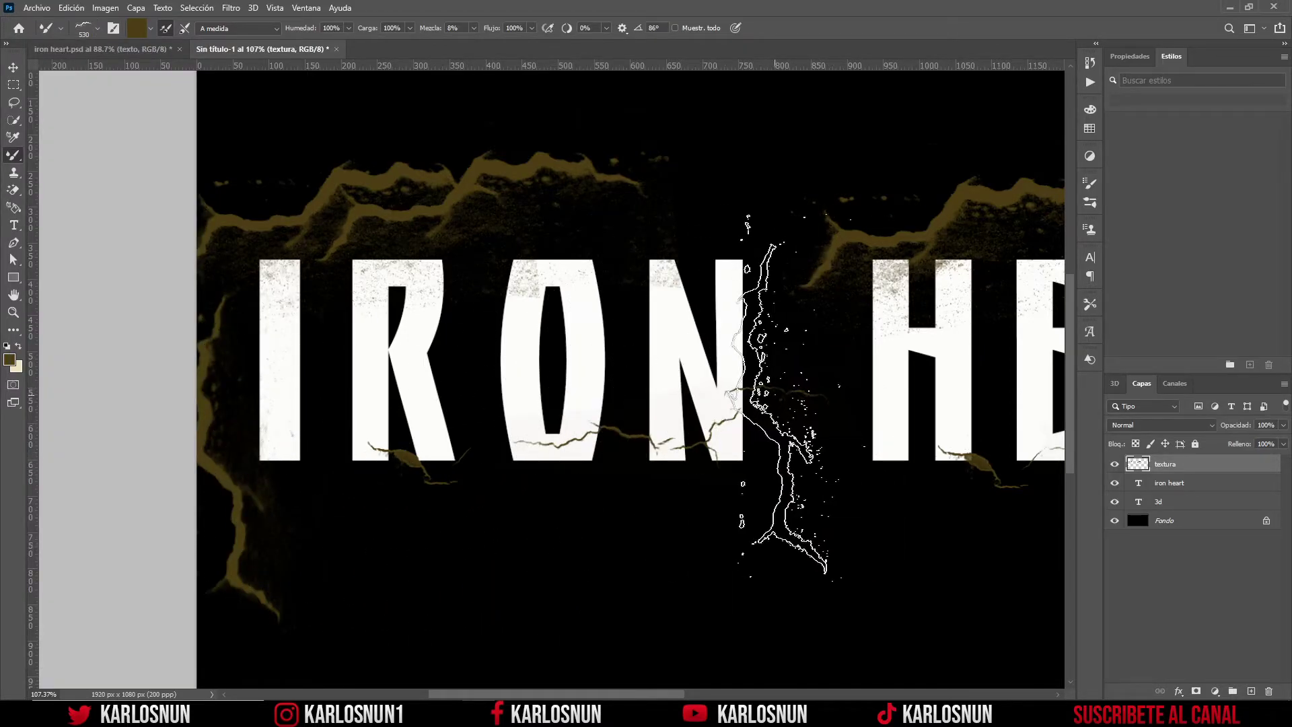
{"action": "left_click_drag", "start_coordinate": [771, 390], "coordinate": [259, 371]}
{"action": "left_click_drag", "start_coordinate": [657, 406], "coordinate": [425, 418]}
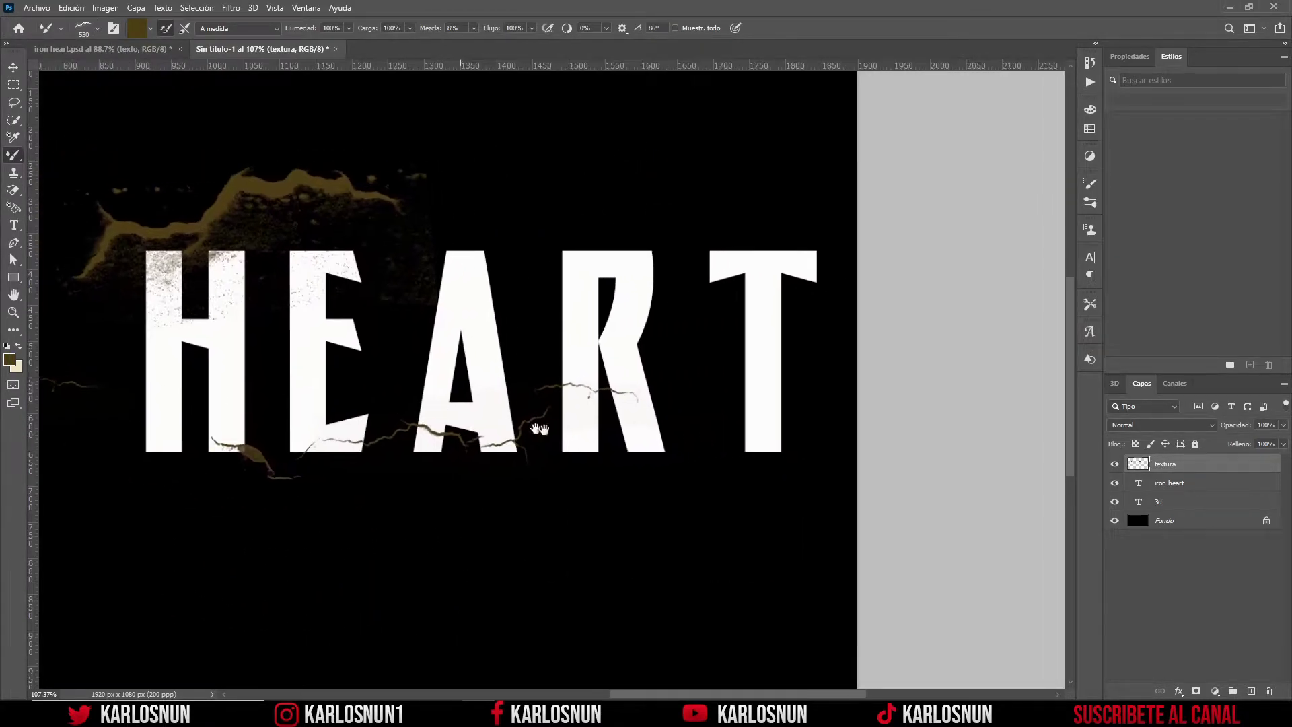
Stamp a crack across the letters, then use the riss8 brush for a crack across the T
{"action": "left_click", "coordinate": [694, 545]}
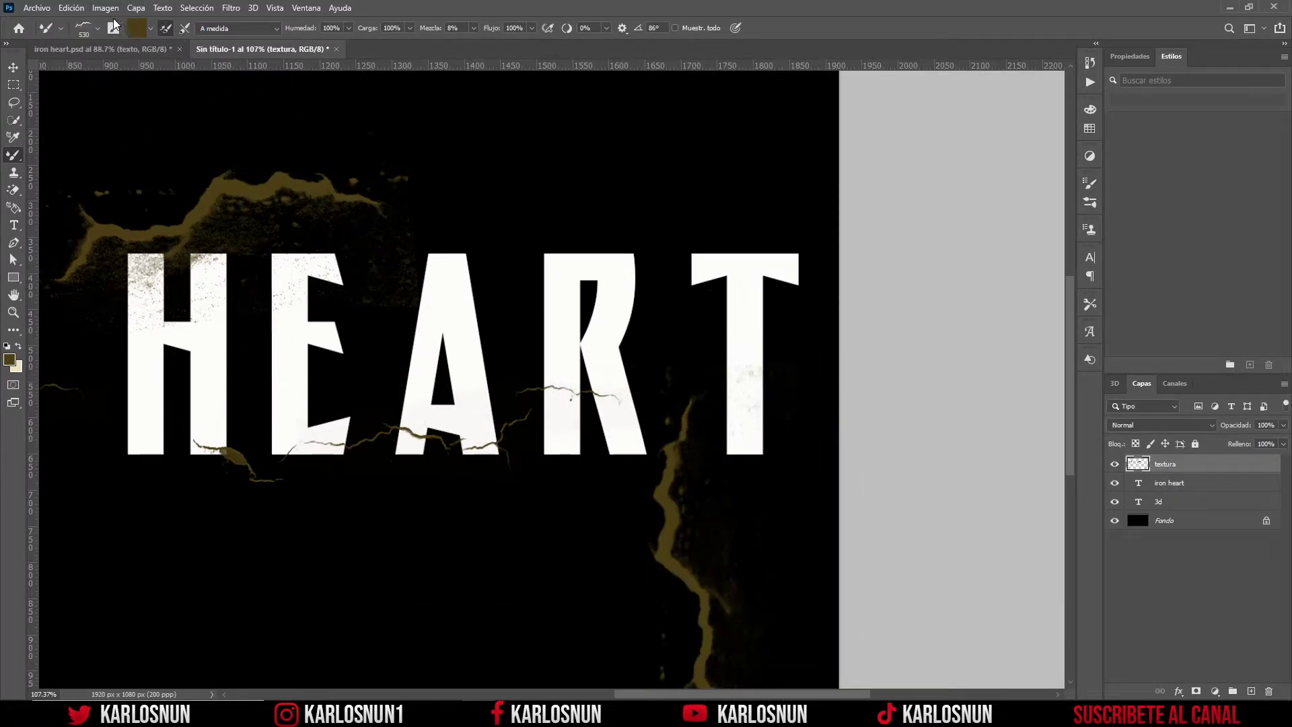
{"action": "left_click", "coordinate": [99, 30]}
{"action": "scroll", "coordinate": [114, 451], "scroll_direction": "down", "scroll_amount": 3}
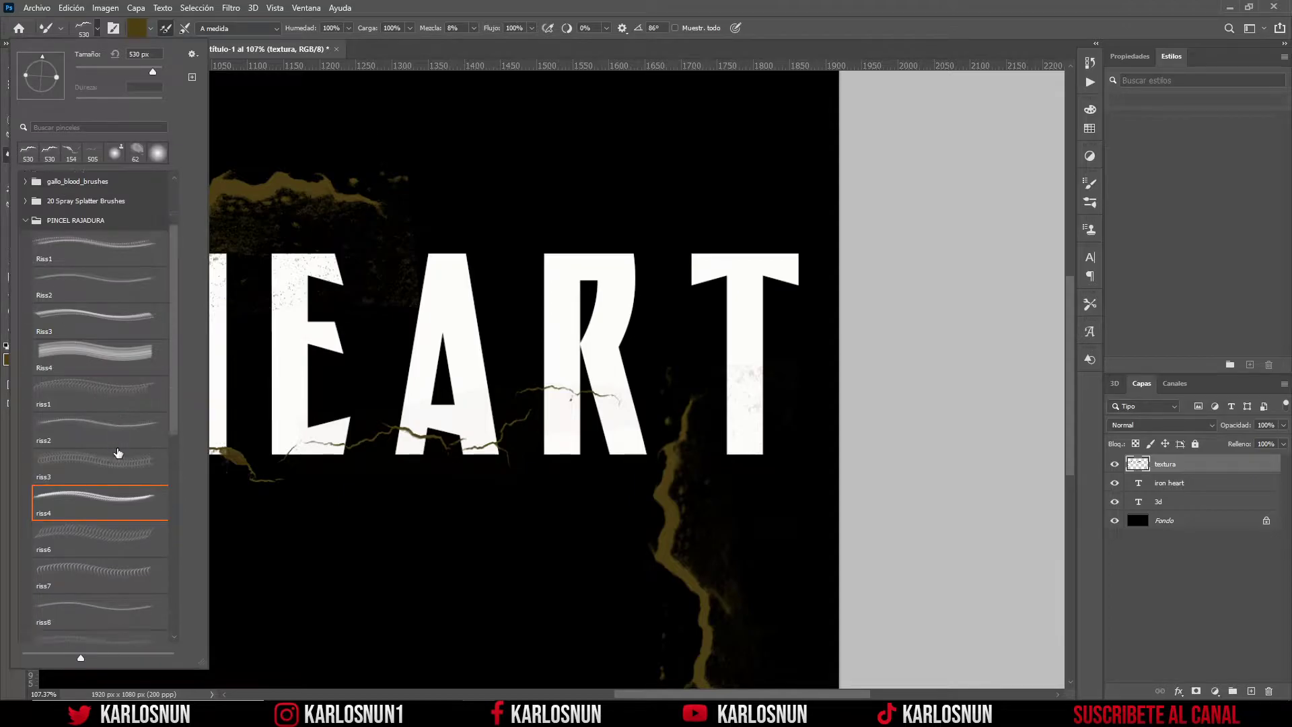
{"action": "left_click", "coordinate": [128, 578]}
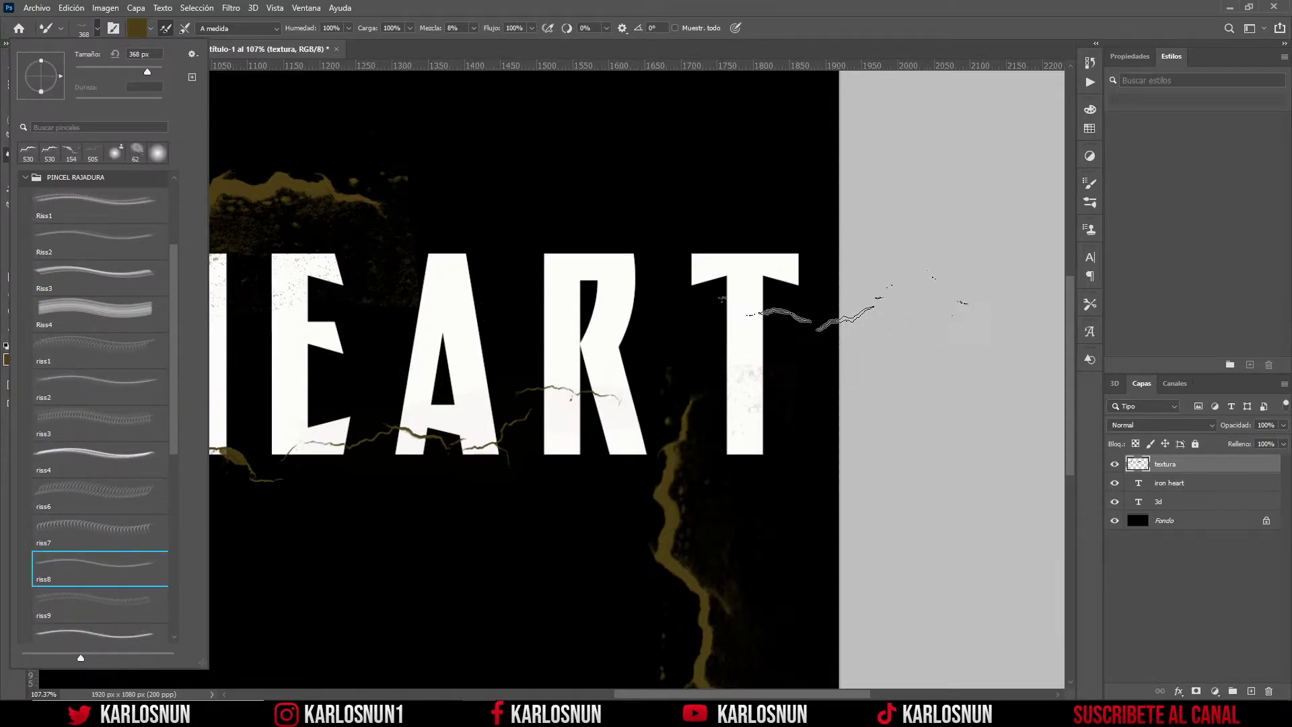
{"action": "left_click", "coordinate": [814, 306]}
{"action": "left_click", "coordinate": [848, 286]}
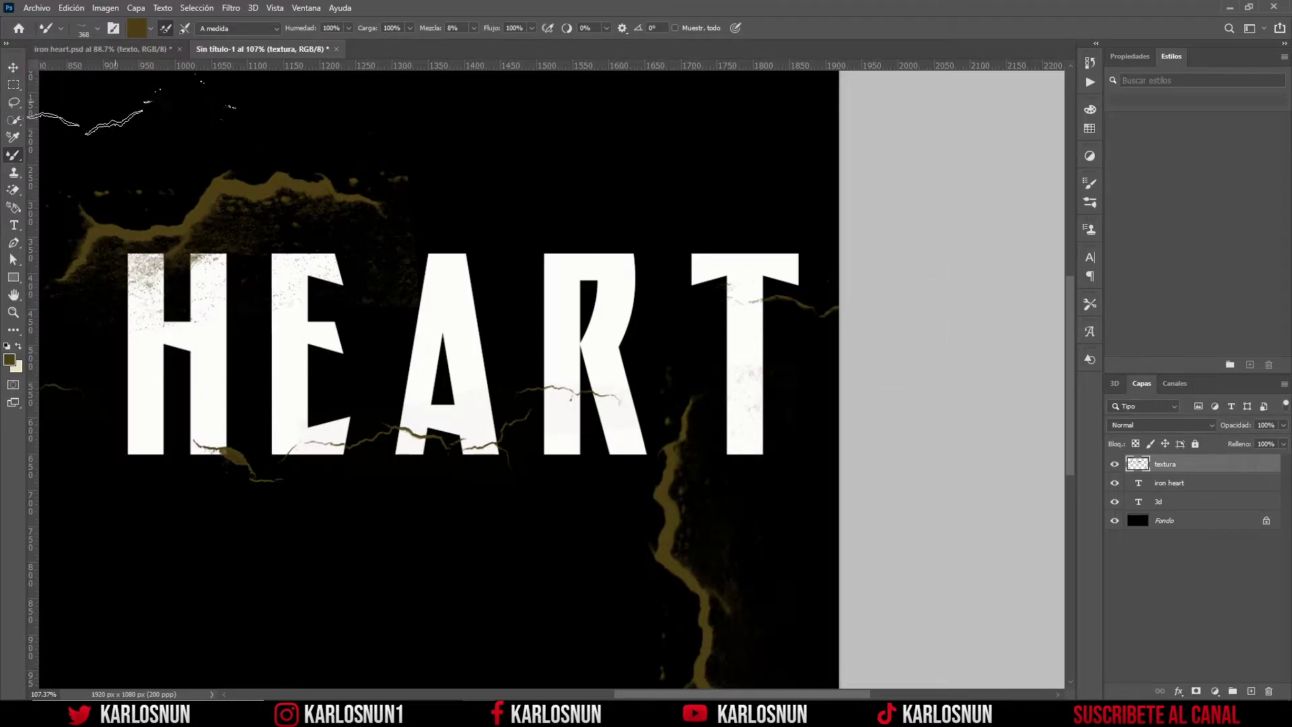
Rotate the brush tip to 61° and select the riss10 crack brush
{"action": "left_click", "coordinate": [97, 28]}
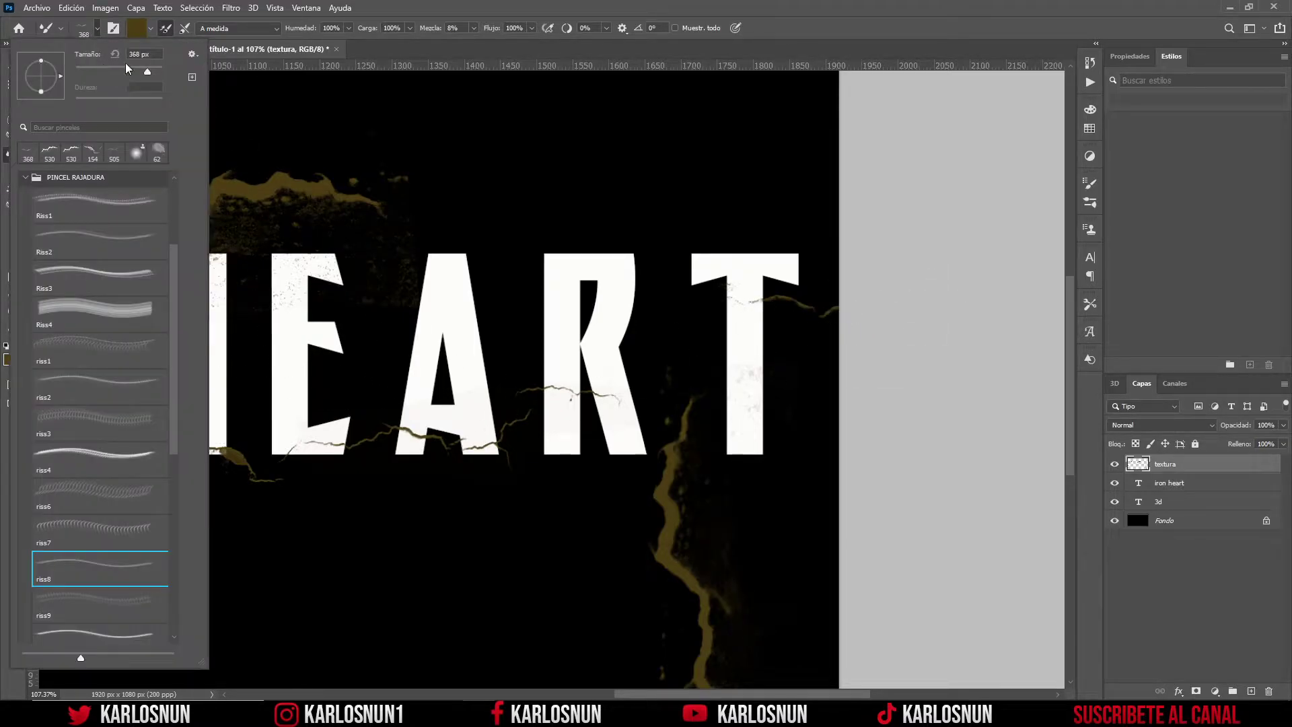
{"action": "left_click_drag", "start_coordinate": [52, 63], "coordinate": [49, 59]}
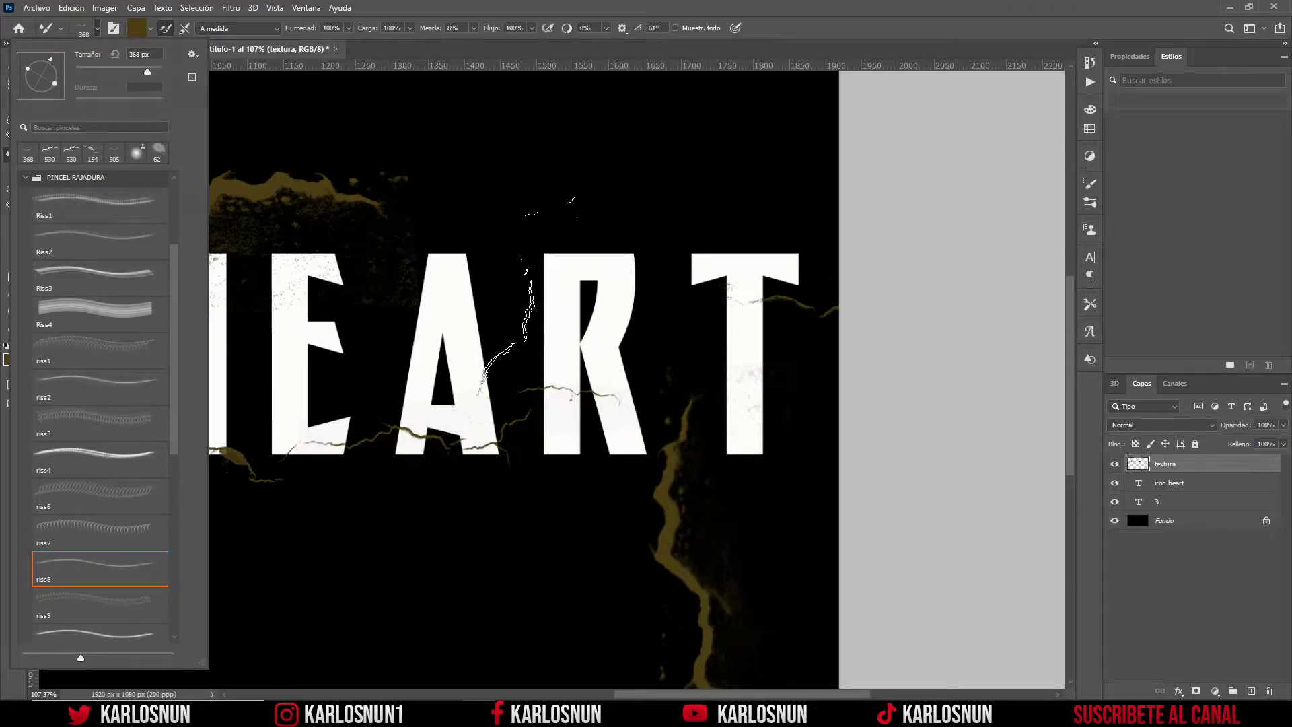
{"action": "left_click", "coordinate": [465, 295]}
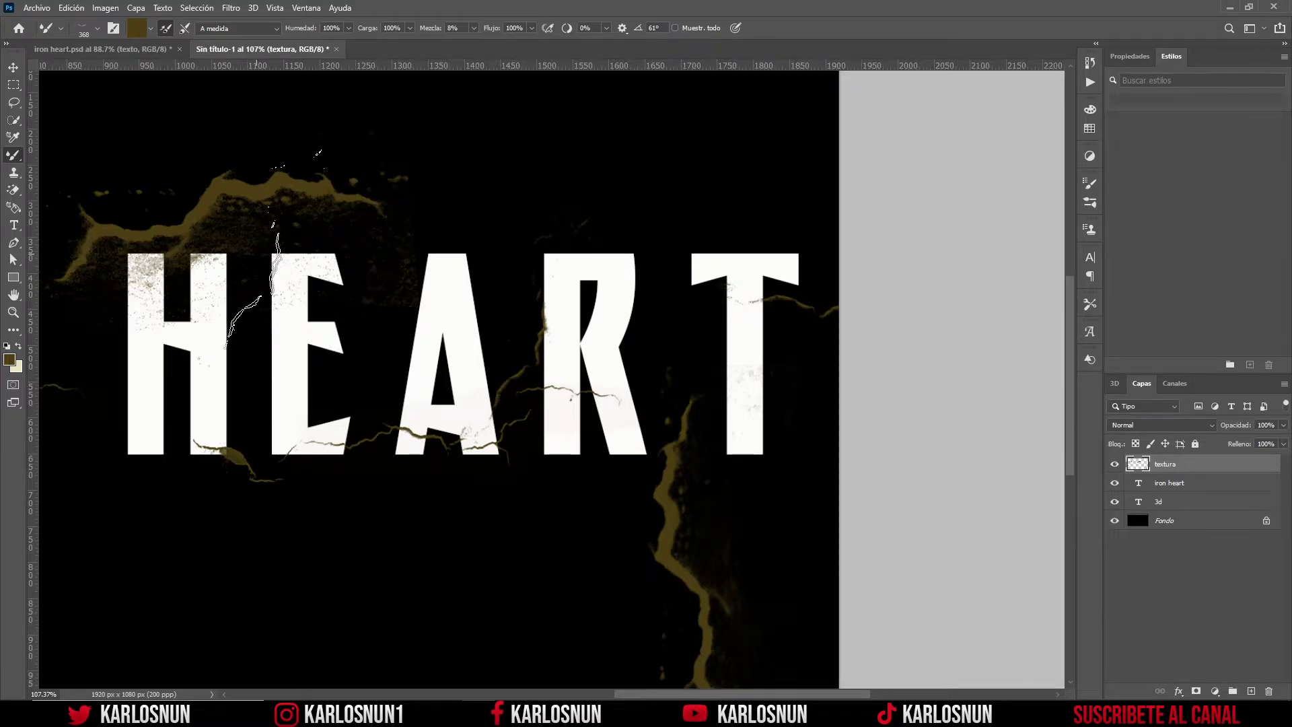
{"action": "left_click", "coordinate": [97, 29]}
{"action": "scroll", "coordinate": [103, 429], "scroll_direction": "down", "scroll_amount": 1}
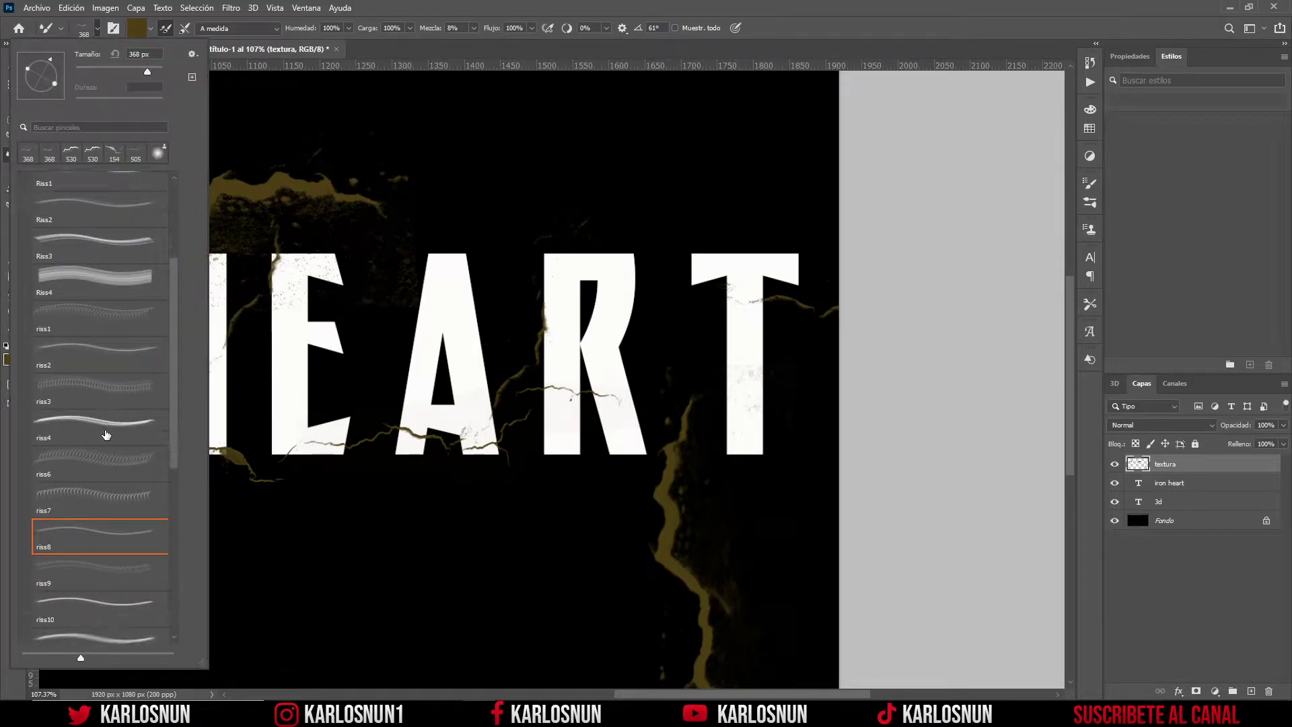
{"action": "scroll", "coordinate": [103, 434], "scroll_direction": "down", "scroll_amount": 1}
{"action": "left_click", "coordinate": [113, 579]}
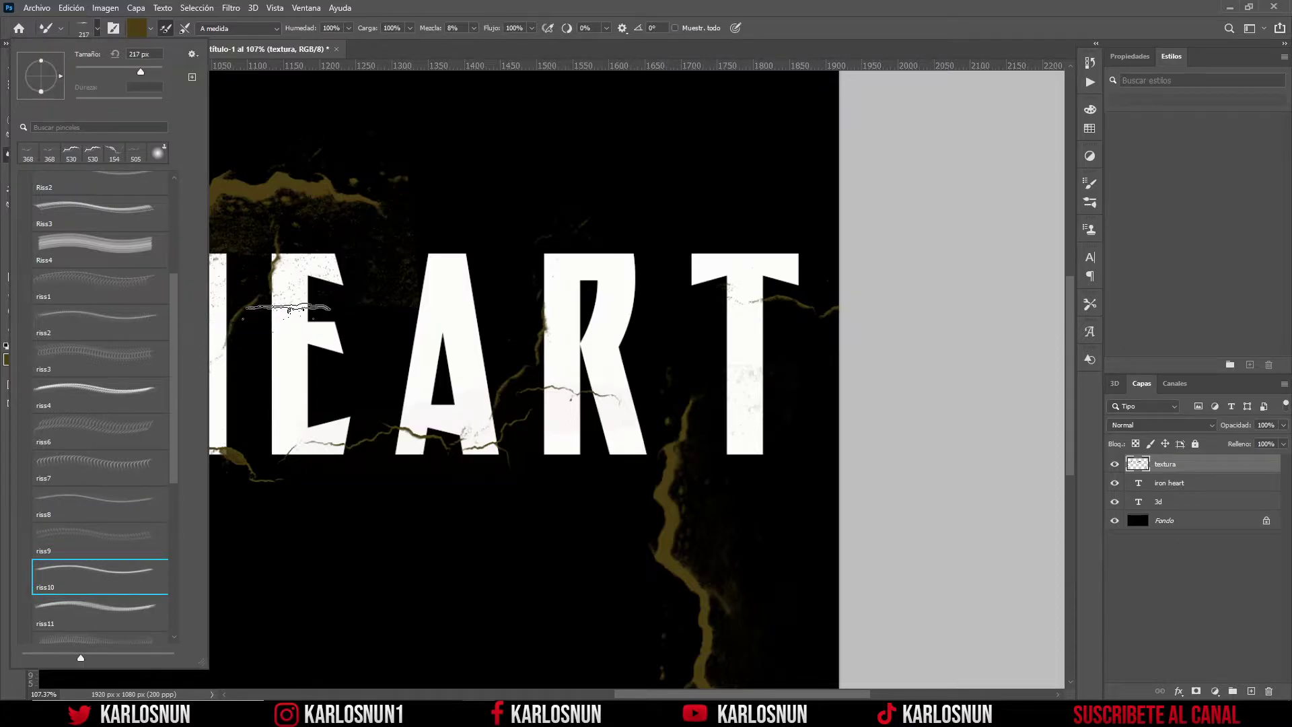
{"action": "left_click", "coordinate": [556, 11]}
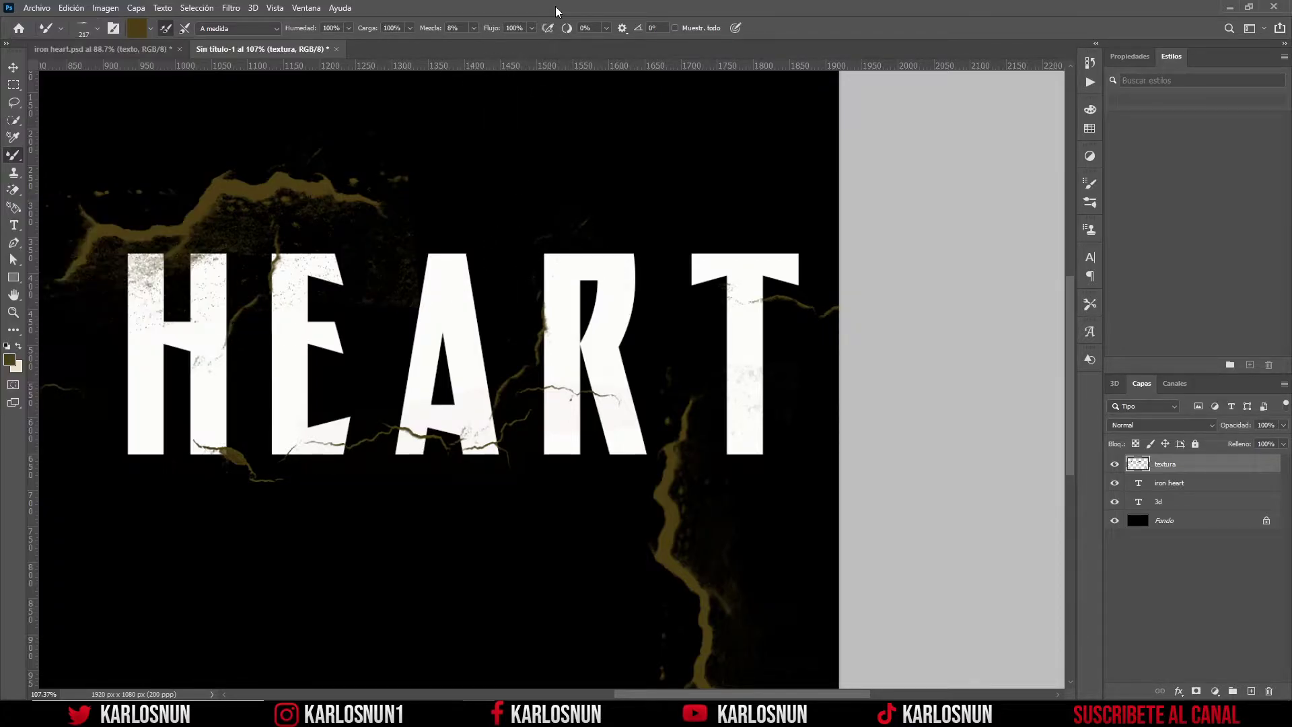
{"action": "left_click", "coordinate": [101, 49]}
Back in Sin título-1, set the riss10 brush to 225 px with a 90° tip angle
{"action": "scroll", "coordinate": [828, 341], "scroll_direction": "up", "scroll_amount": 2}
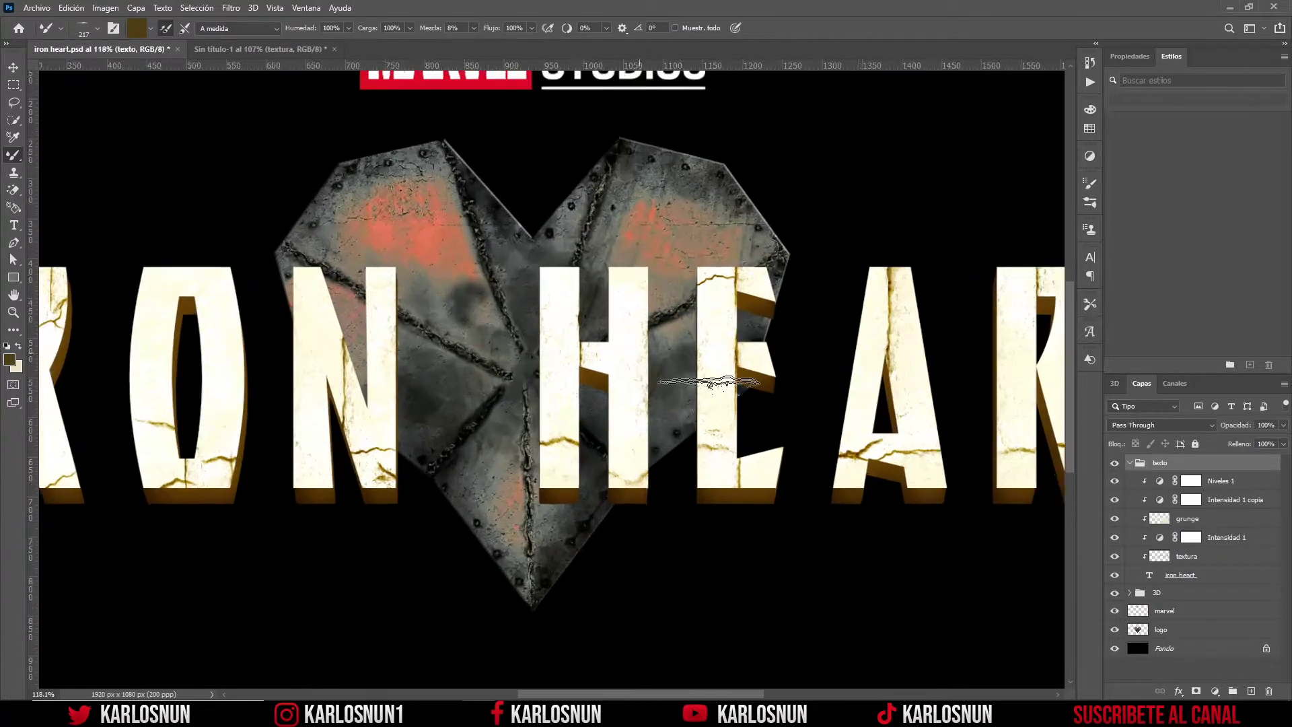
{"action": "scroll", "coordinate": [828, 341], "scroll_direction": "up", "scroll_amount": 2}
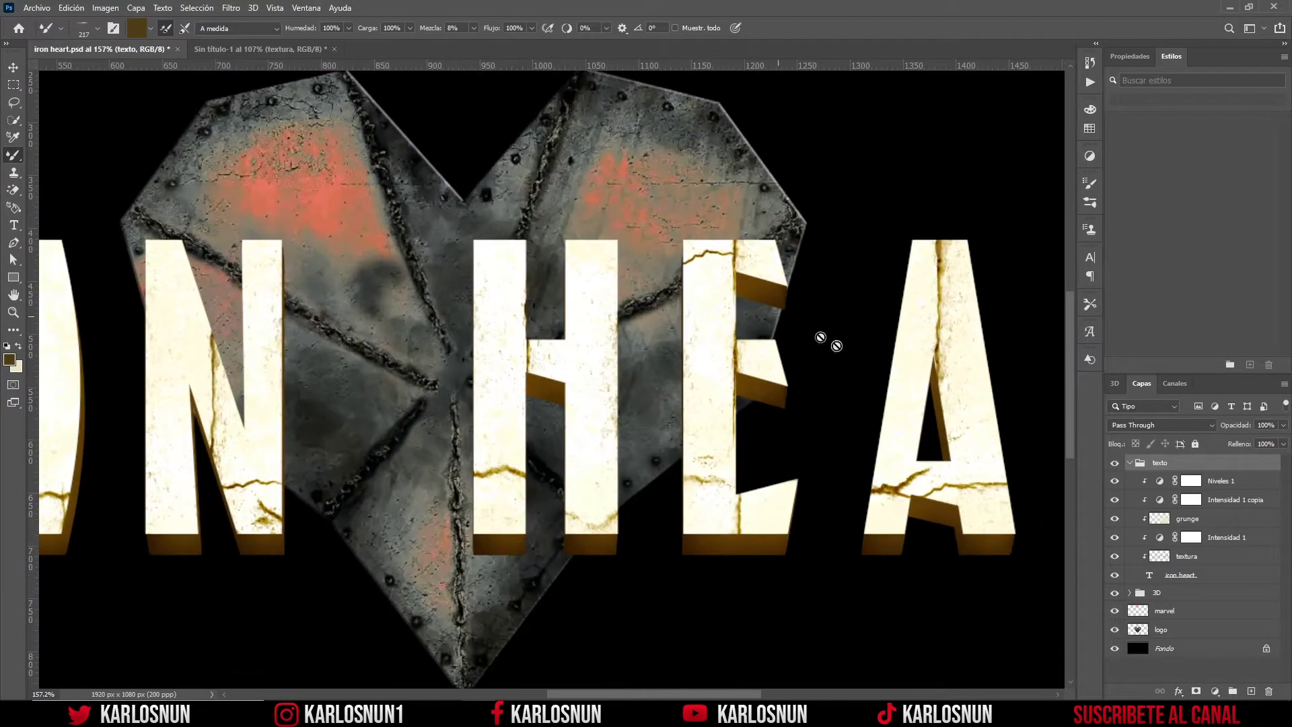
{"action": "left_click", "coordinate": [270, 49]}
{"action": "left_click", "coordinate": [96, 29]}
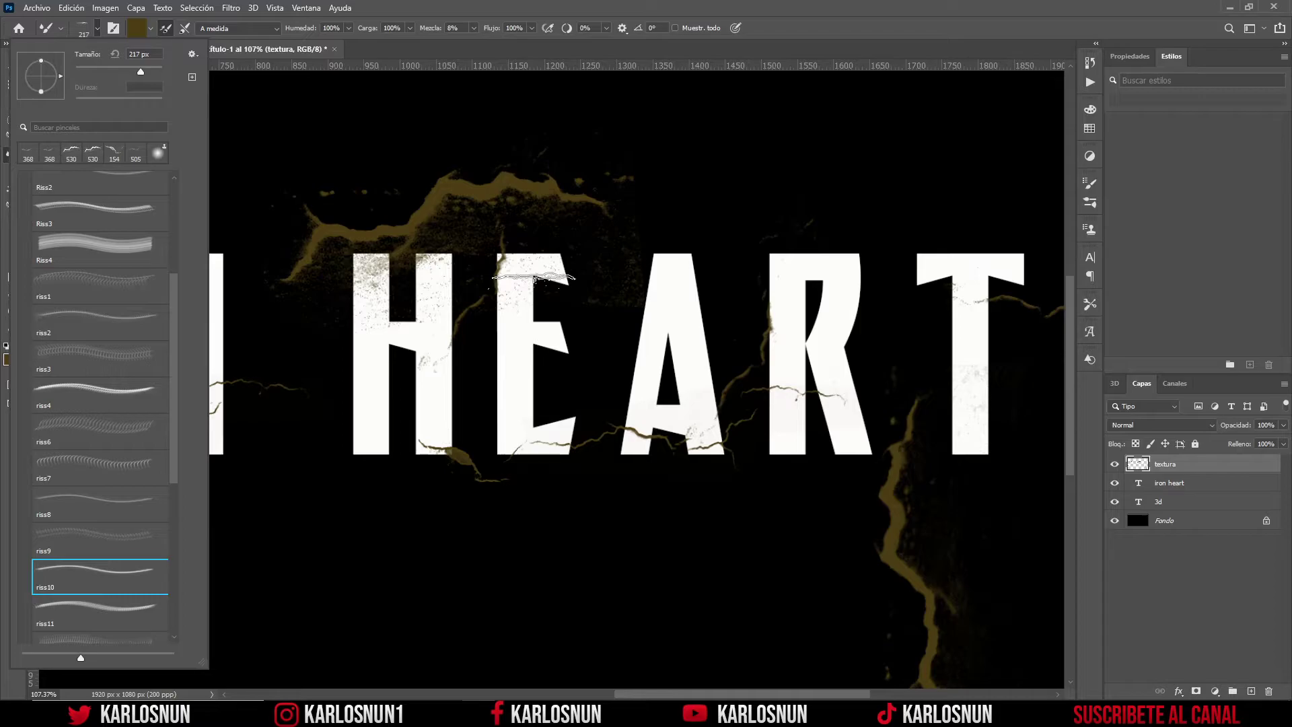
{"action": "left_click", "coordinate": [502, 10]}
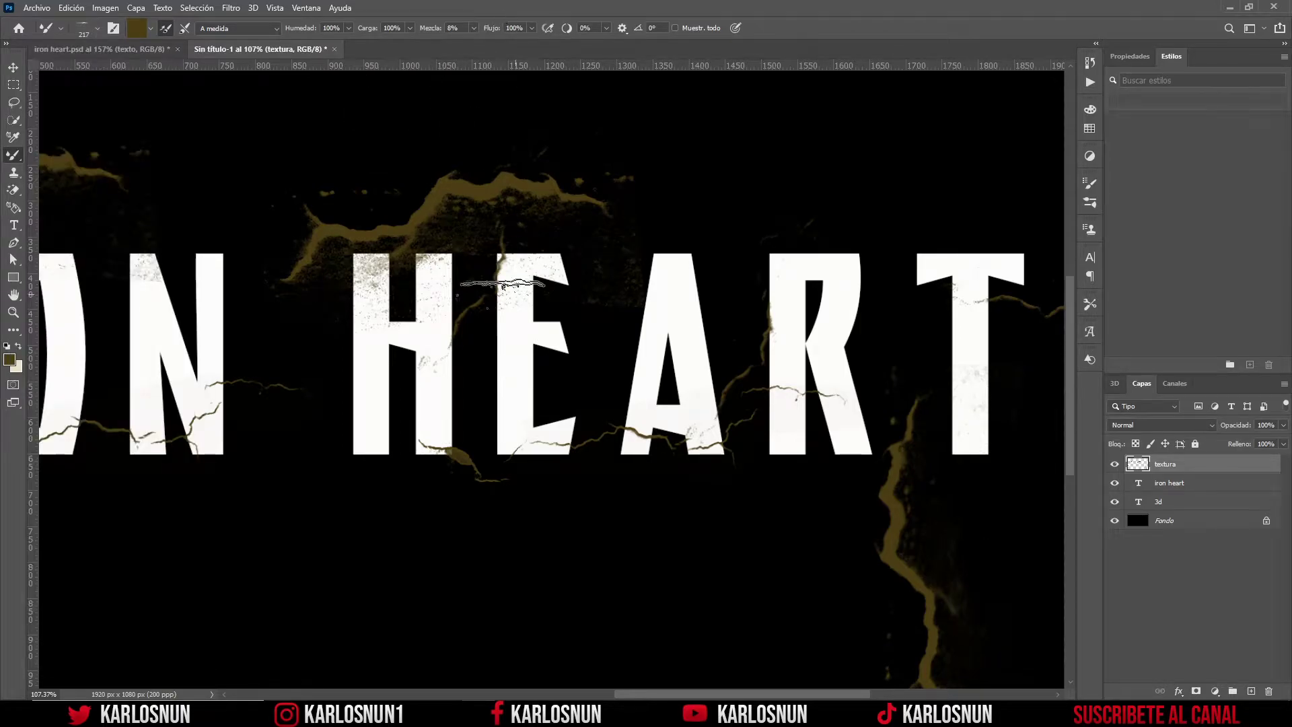
{"action": "scroll", "coordinate": [672, 288], "scroll_direction": "up", "scroll_amount": 2}
{"action": "scroll", "coordinate": [672, 288], "scroll_direction": "up", "scroll_amount": 2}
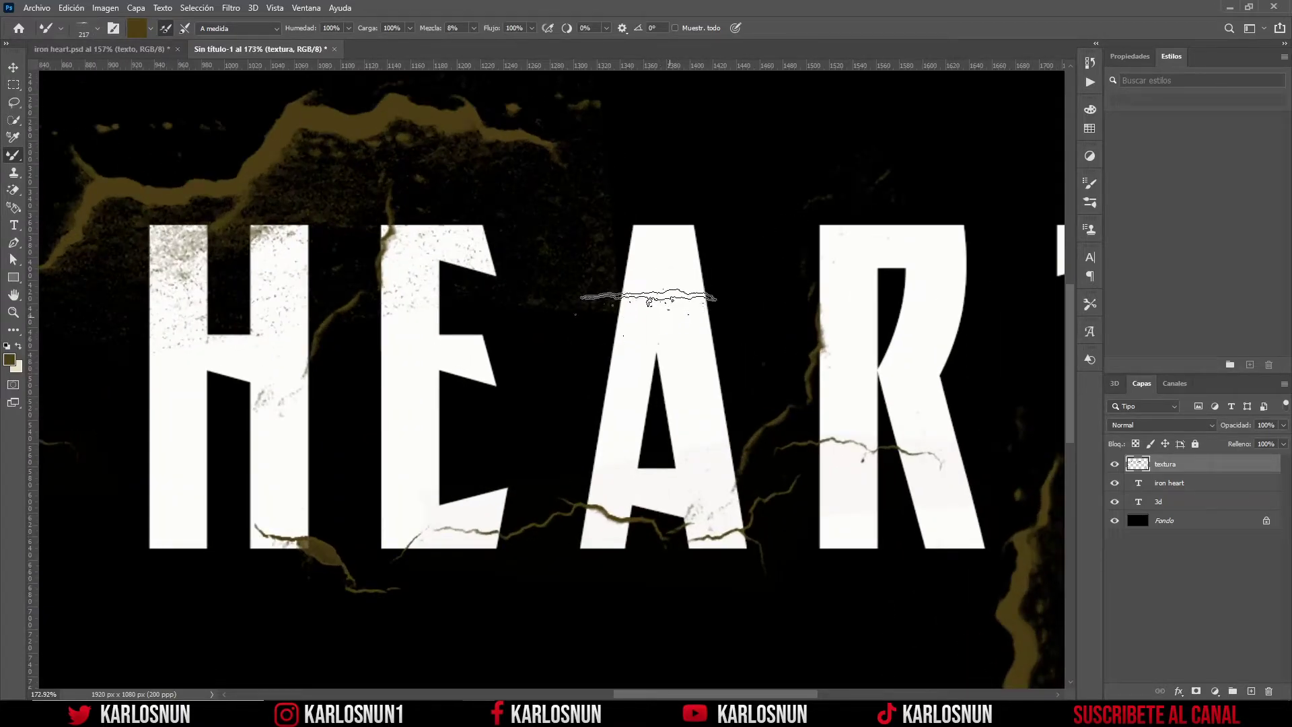
{"action": "left_click", "coordinate": [97, 28]}
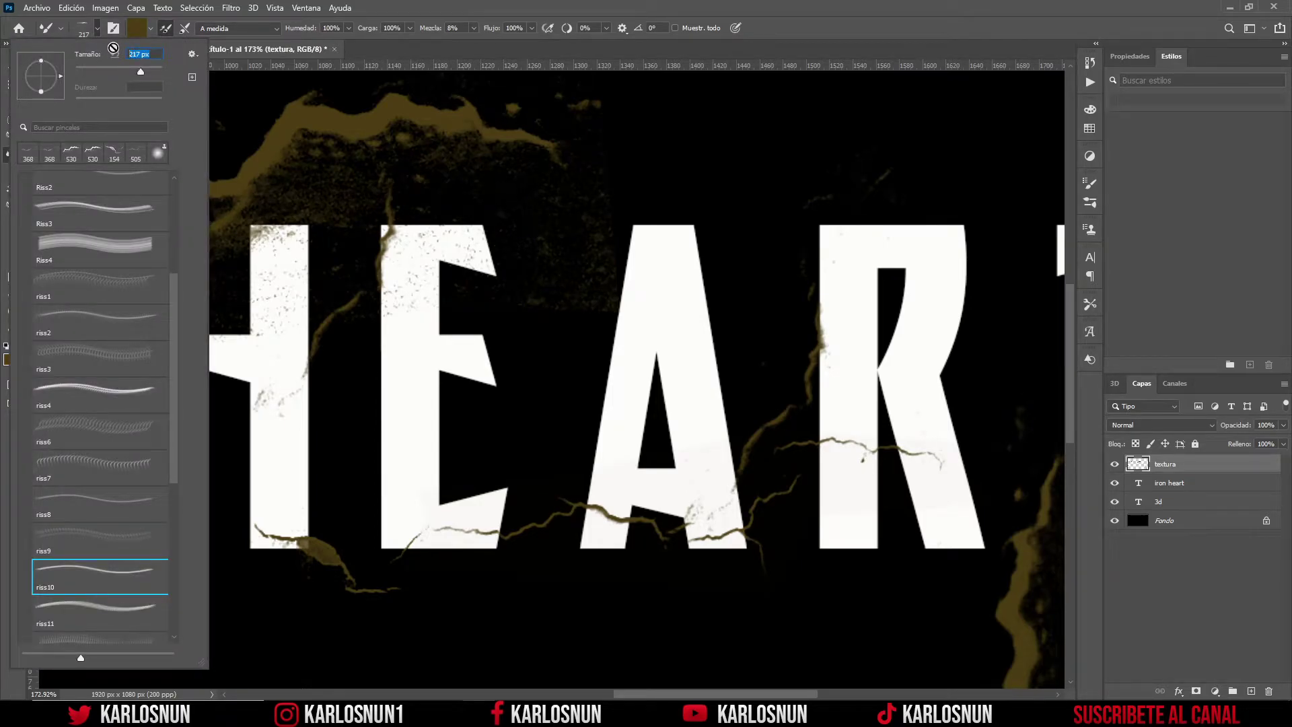
{"action": "type", "text": "225"}
{"action": "key", "text": "Return"}
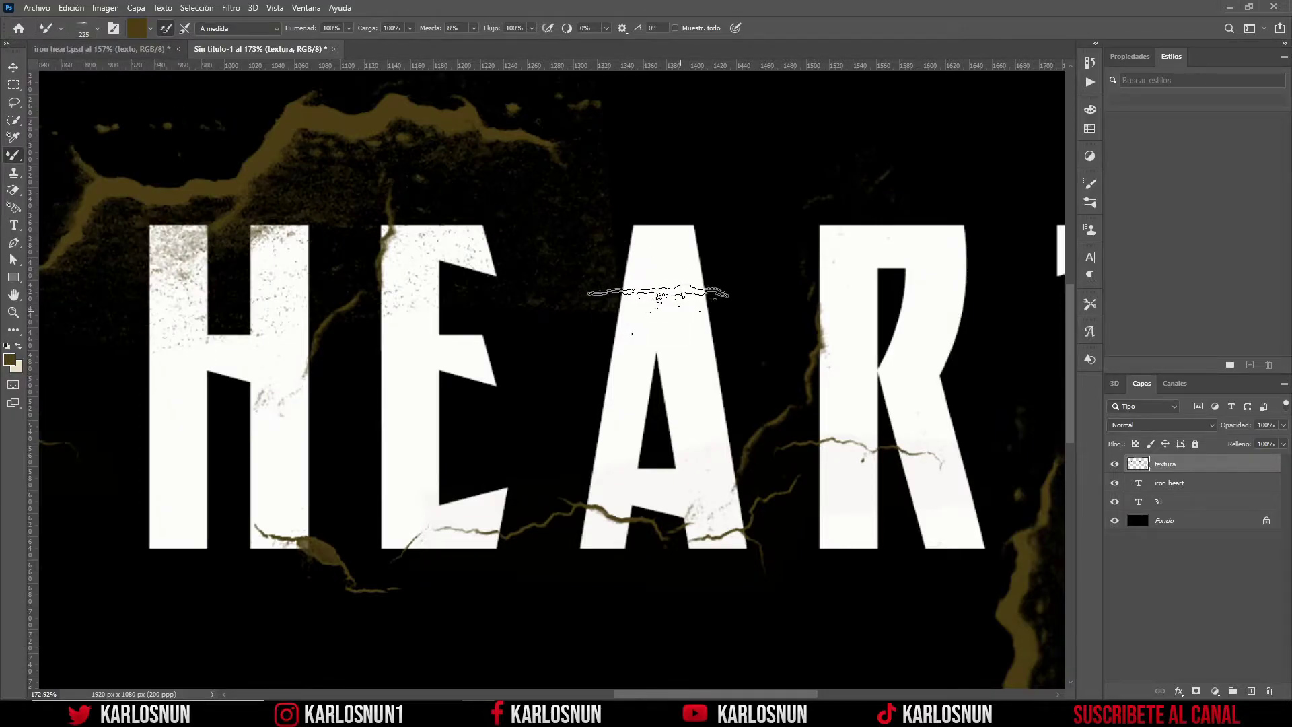
{"action": "left_click", "coordinate": [97, 29]}
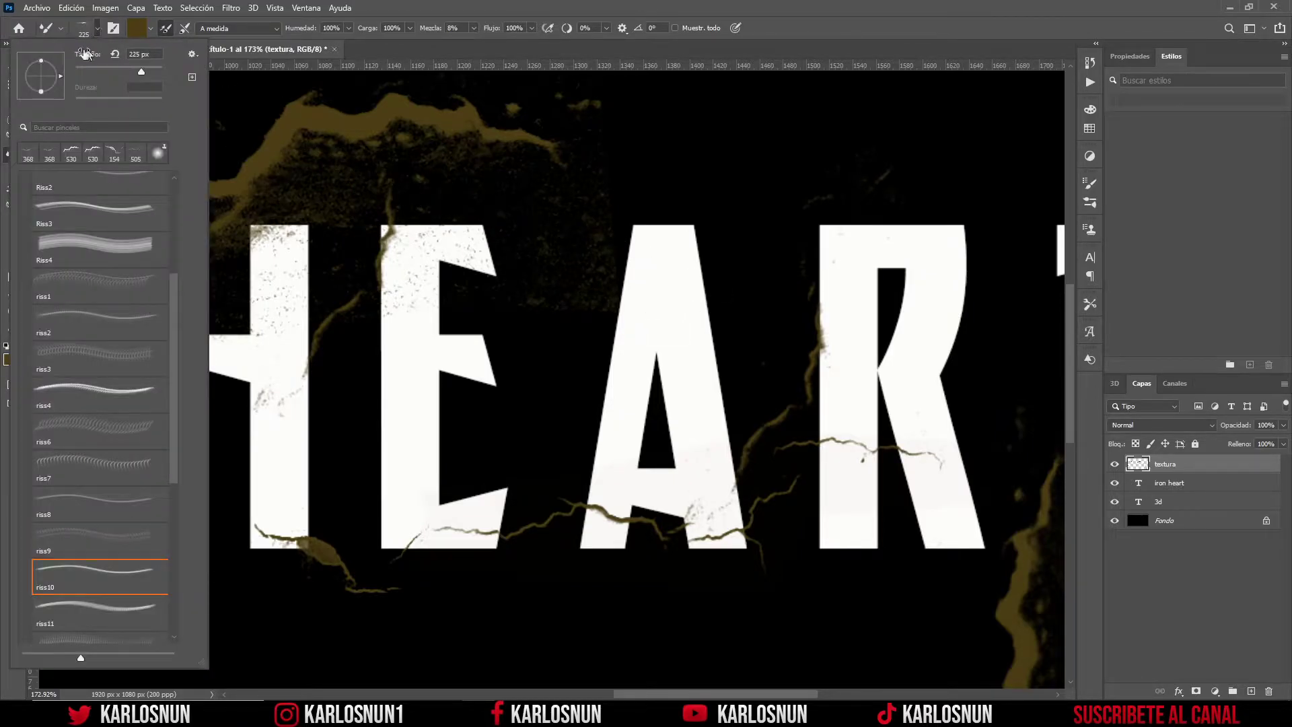
{"action": "left_click", "coordinate": [42, 54]}
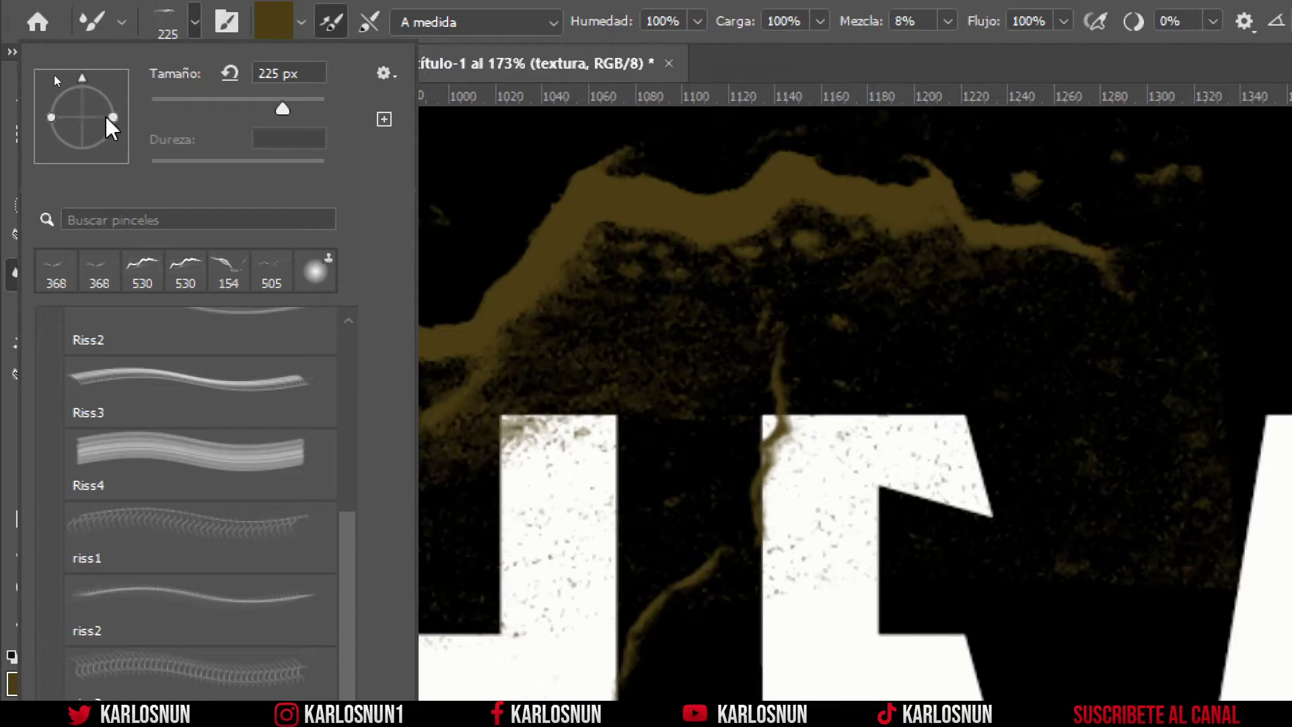
Reduce the riss10 tip's roundness to a thin vertical ellipse
{"action": "left_click_drag", "start_coordinate": [112, 117], "coordinate": [94, 117]}
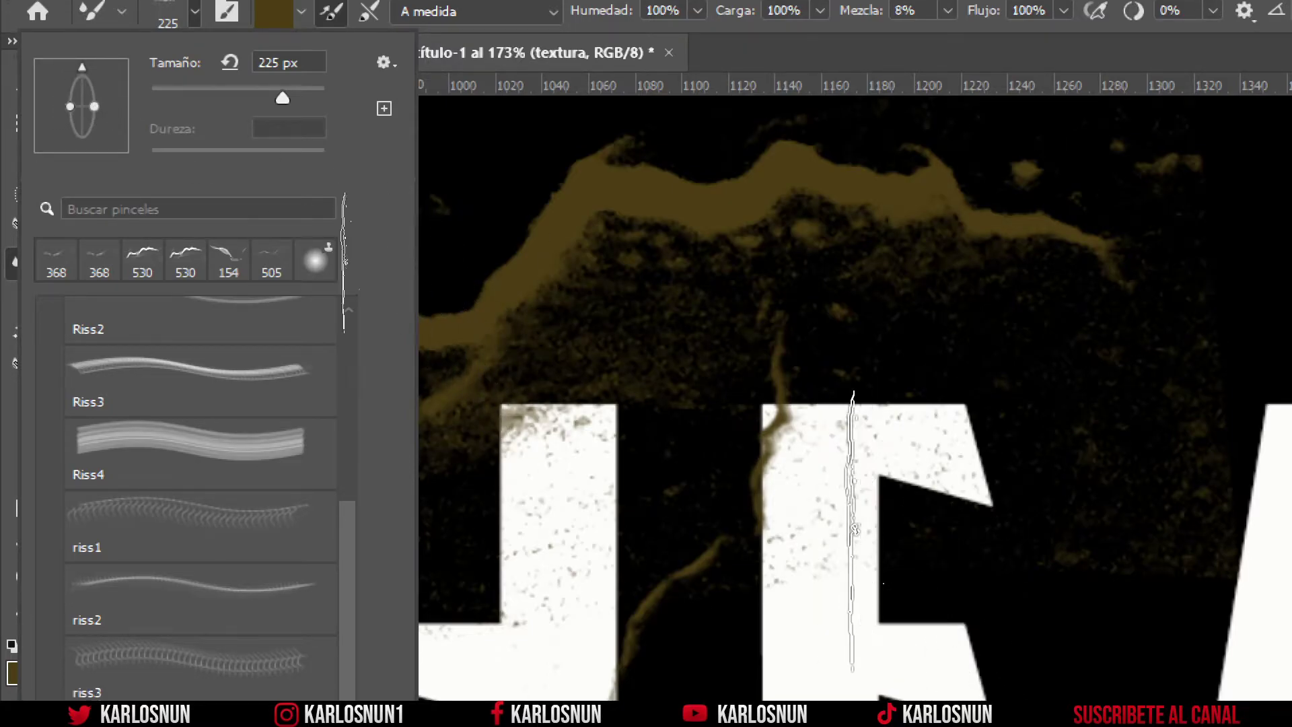
{"action": "left_click_drag", "start_coordinate": [94, 106], "coordinate": [110, 107]}
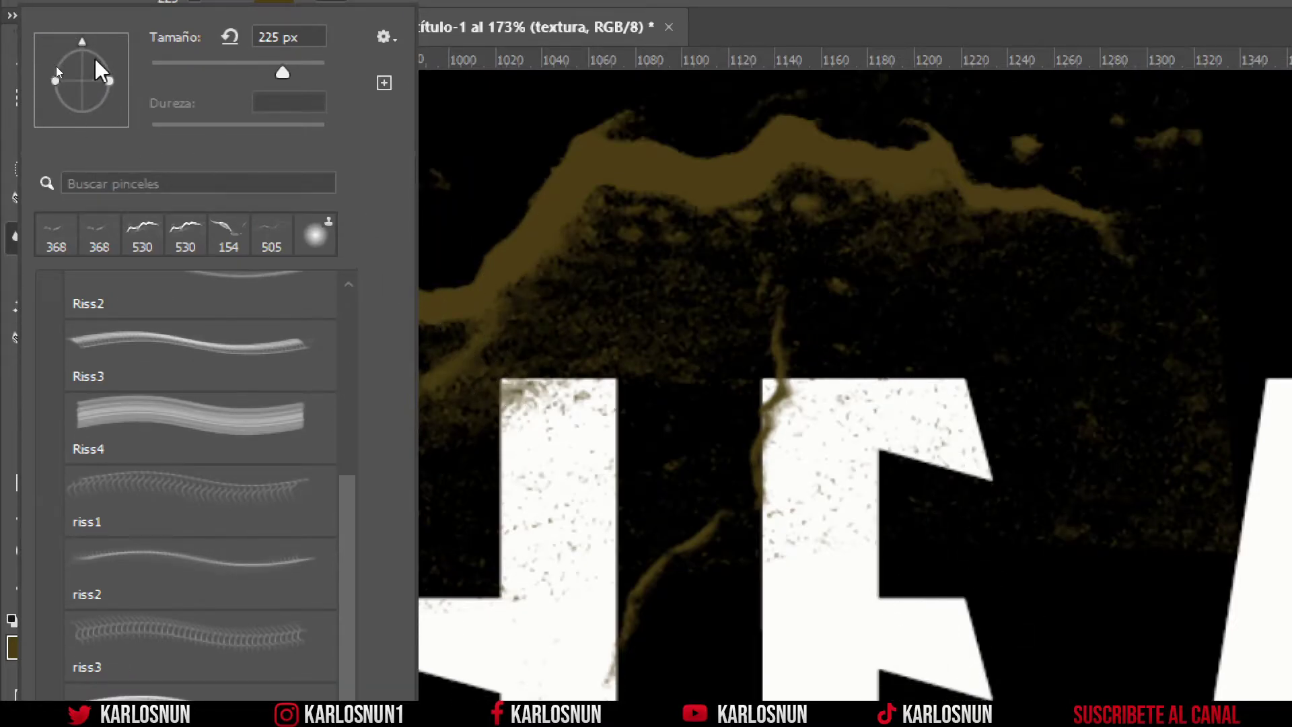
{"action": "left_click_drag", "start_coordinate": [108, 81], "coordinate": [89, 81]}
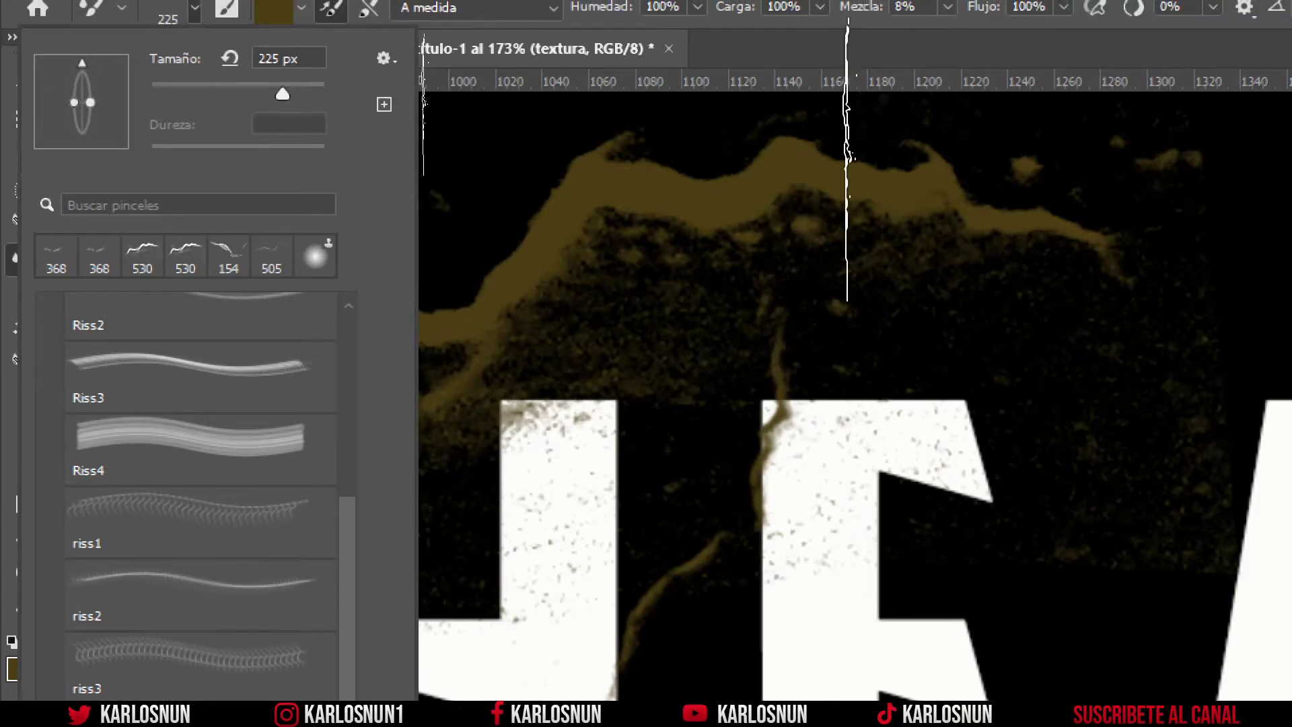
{"action": "key", "text": "Escape"}
{"action": "scroll", "coordinate": [865, 404], "scroll_direction": "down", "scroll_amount": 2}
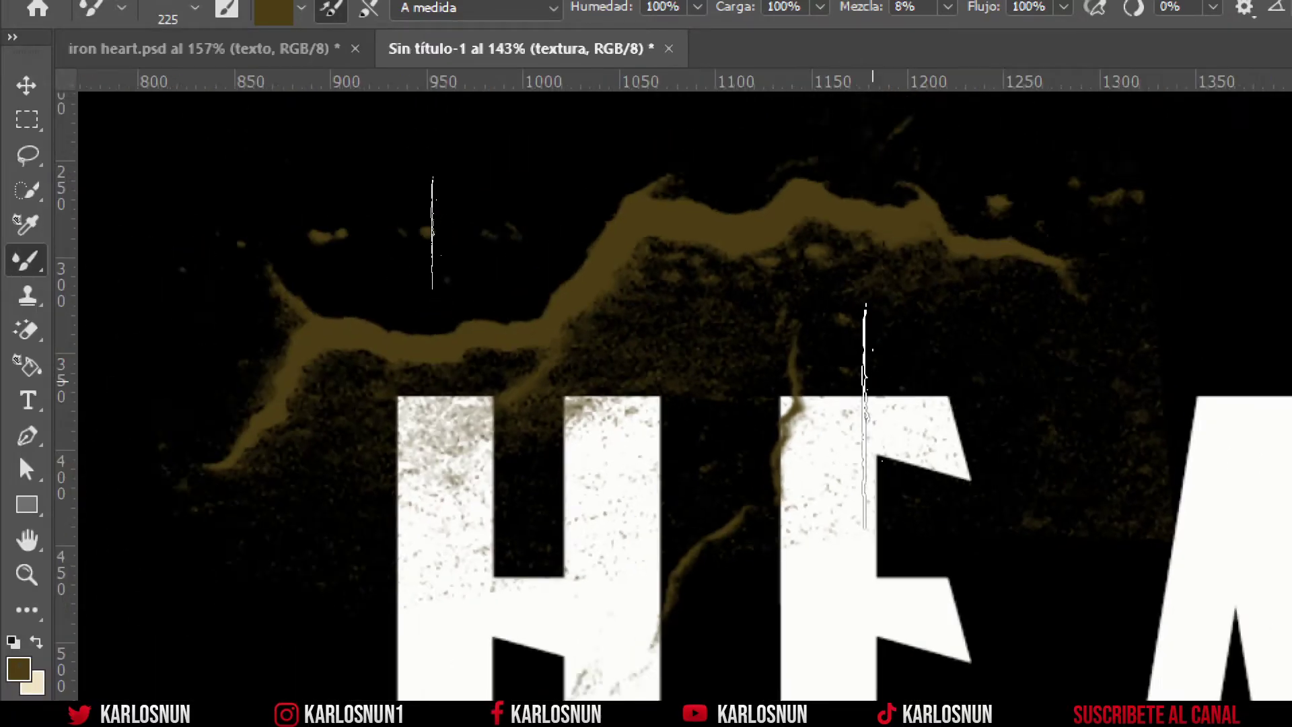
{"action": "scroll", "coordinate": [865, 404], "scroll_direction": "down", "scroll_amount": 2}
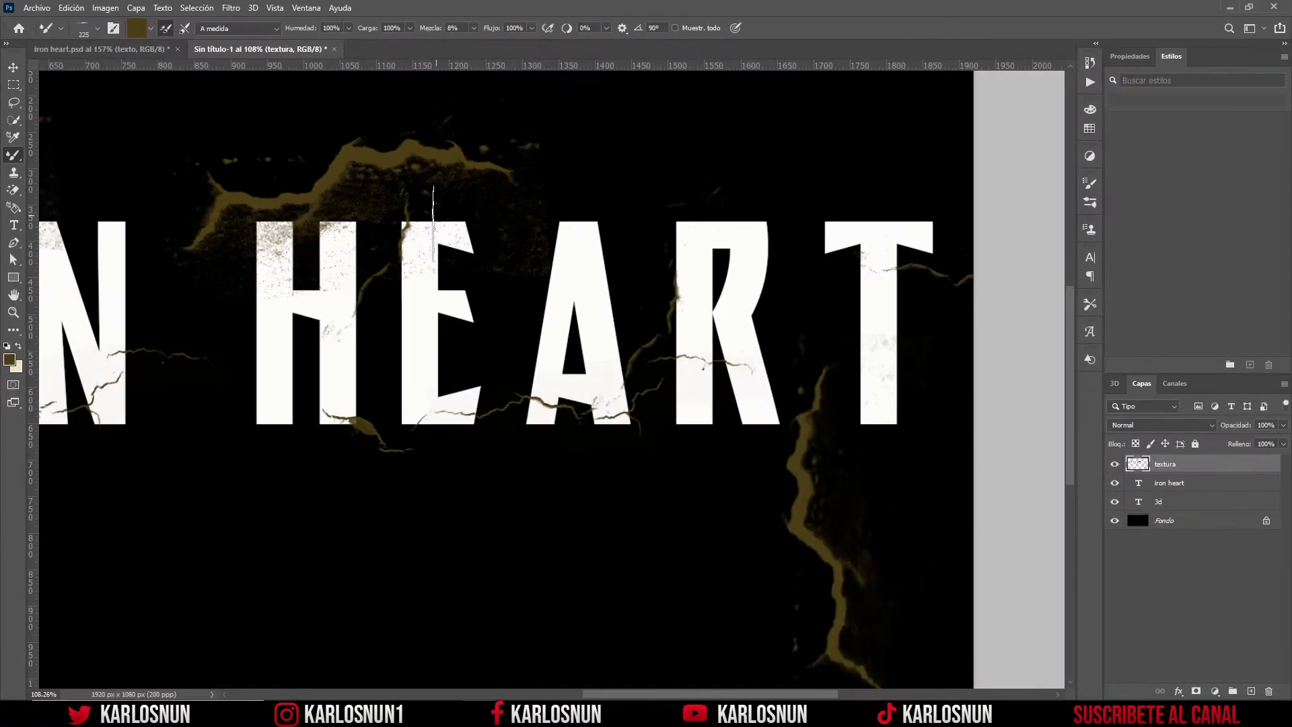
{"action": "left_click", "coordinate": [155, 47]}
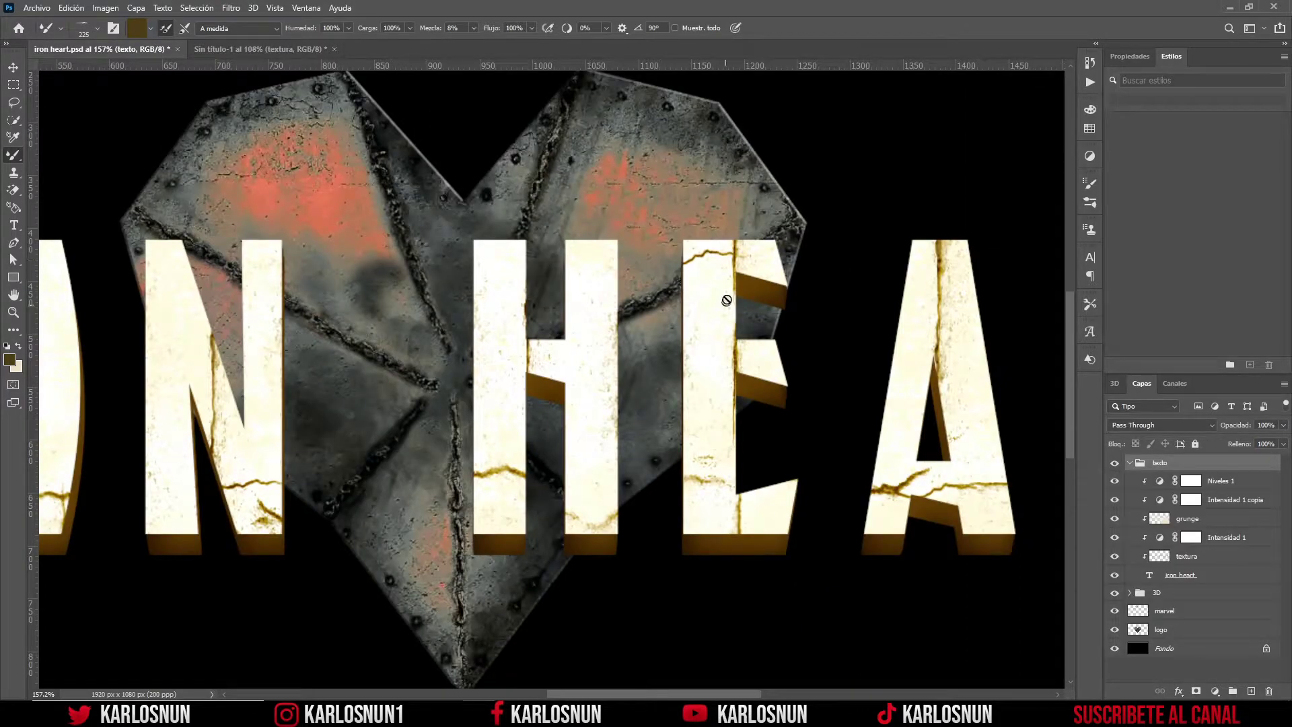
{"action": "left_click", "coordinate": [301, 50]}
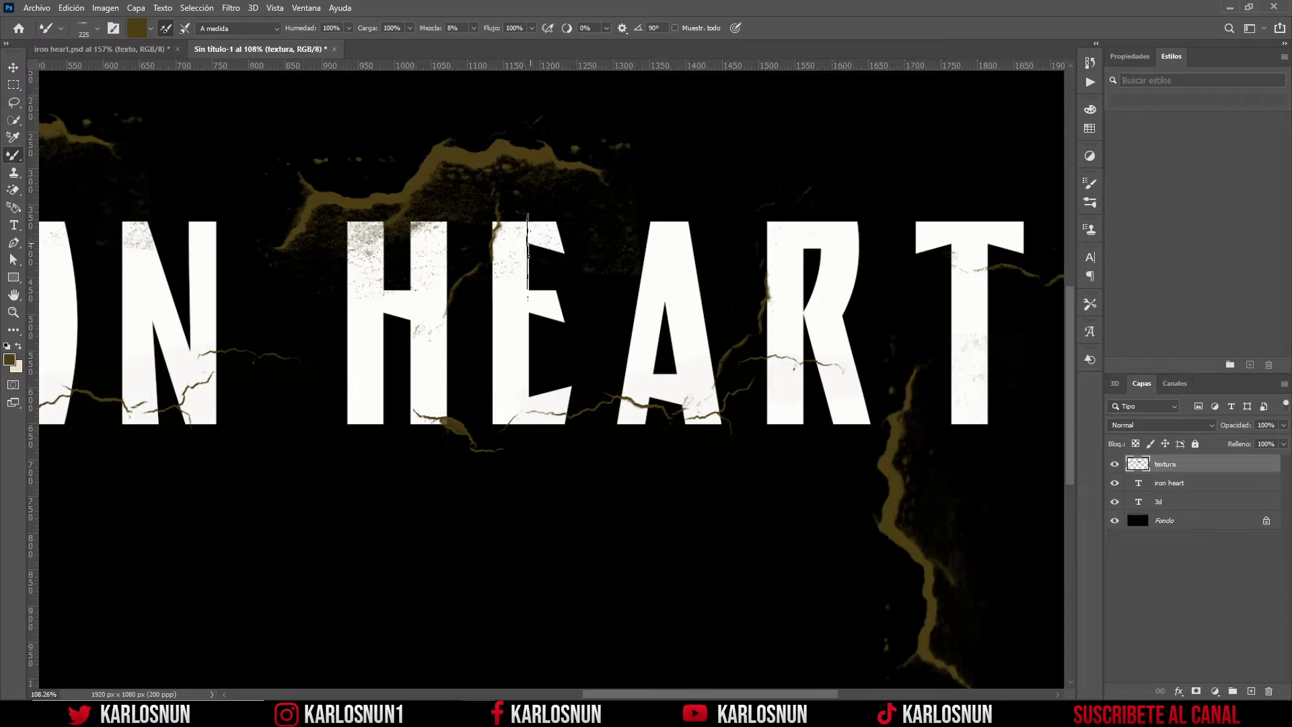
{"action": "left_click", "coordinate": [156, 48]}
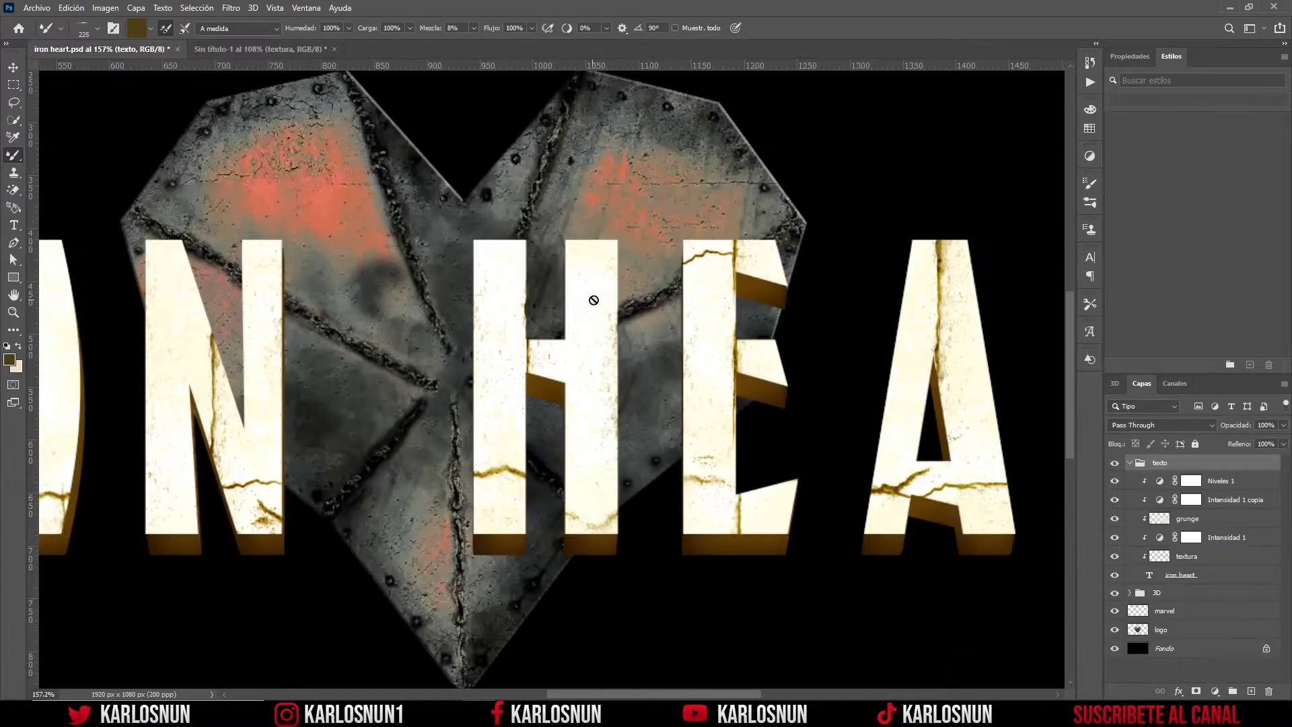
{"action": "left_click", "coordinate": [269, 49]}
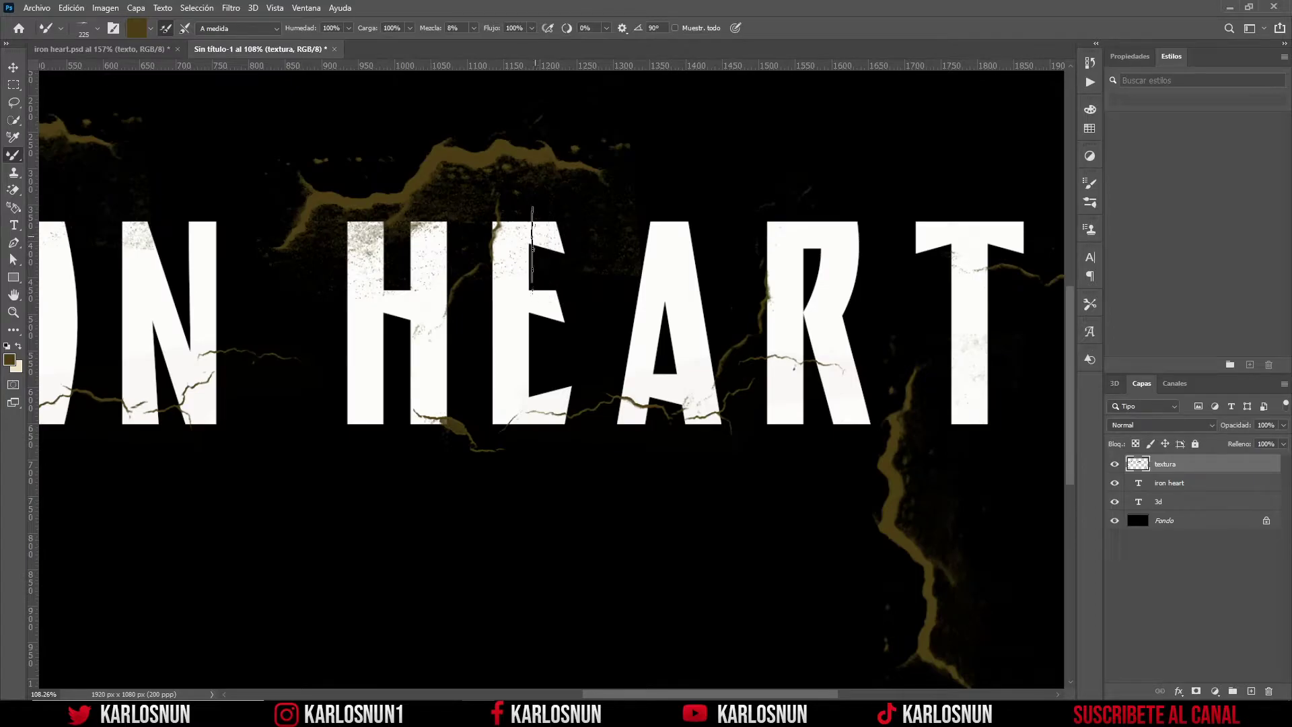
{"action": "scroll", "coordinate": [529, 330], "scroll_direction": "up", "scroll_amount": 3}
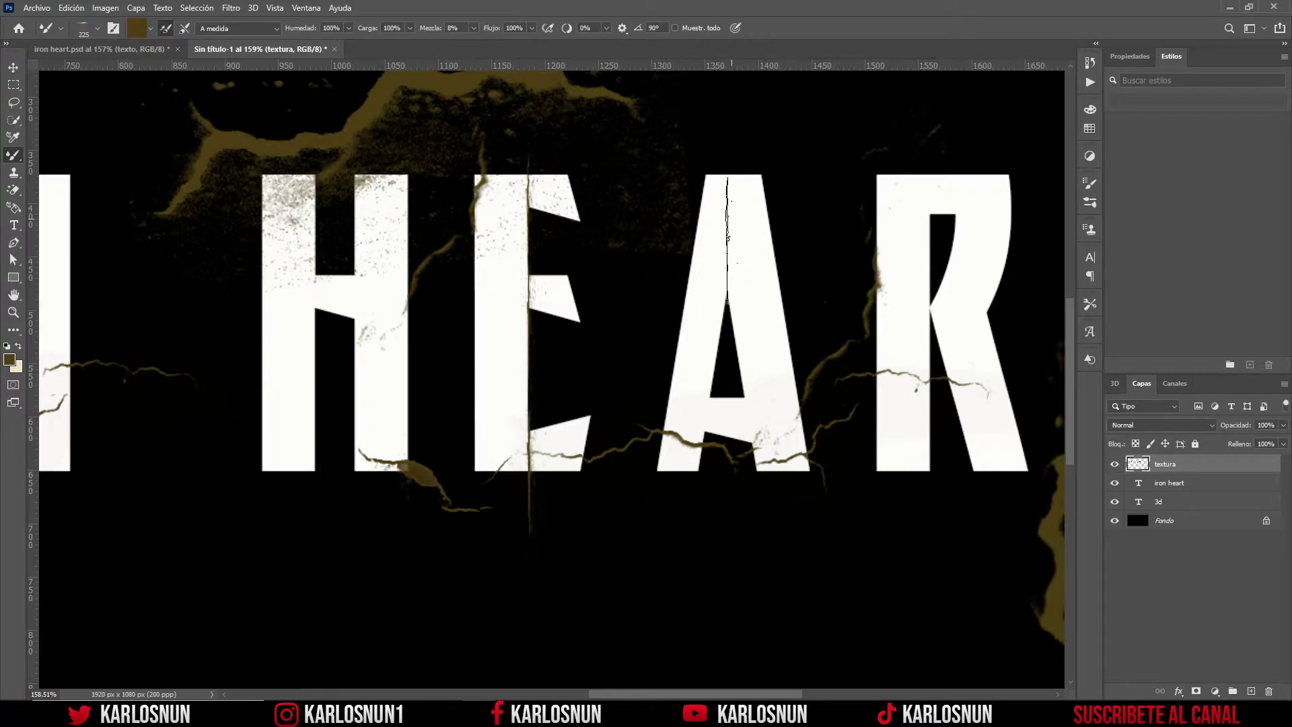
{"action": "scroll", "coordinate": [310, 239], "scroll_direction": "down", "scroll_amount": 2}
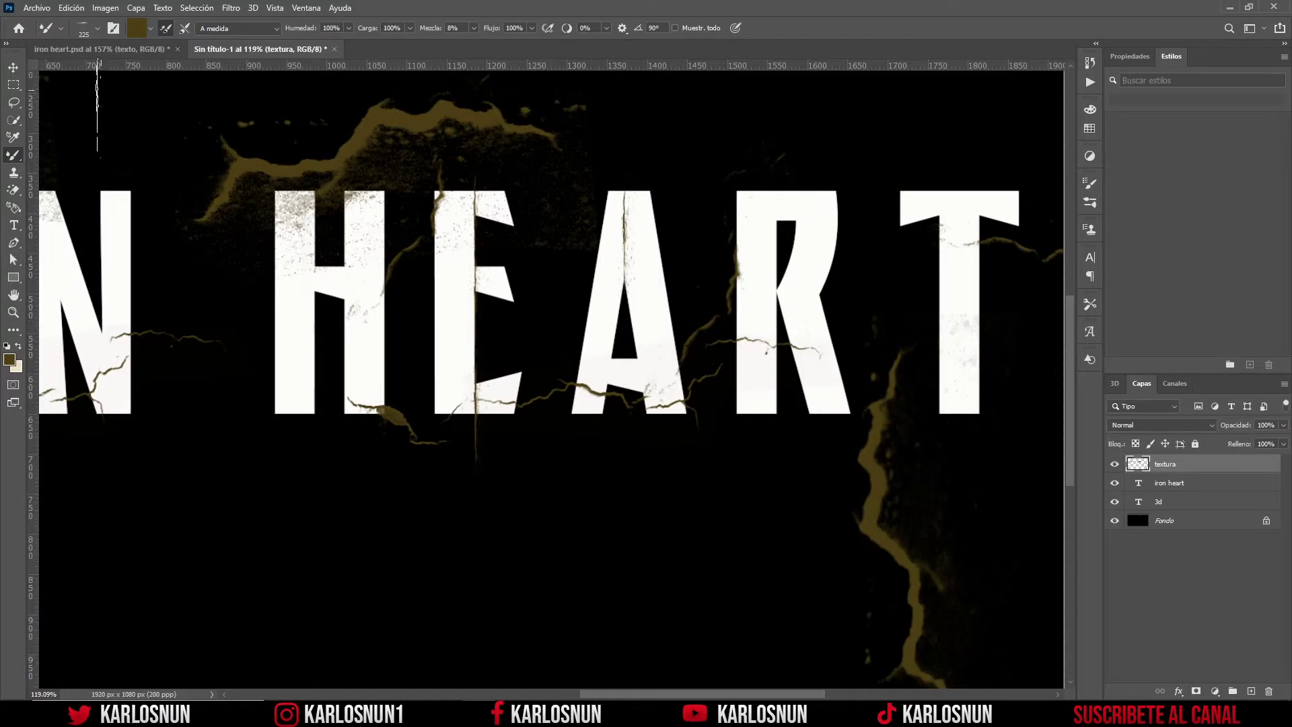
{"action": "left_click", "coordinate": [132, 47]}
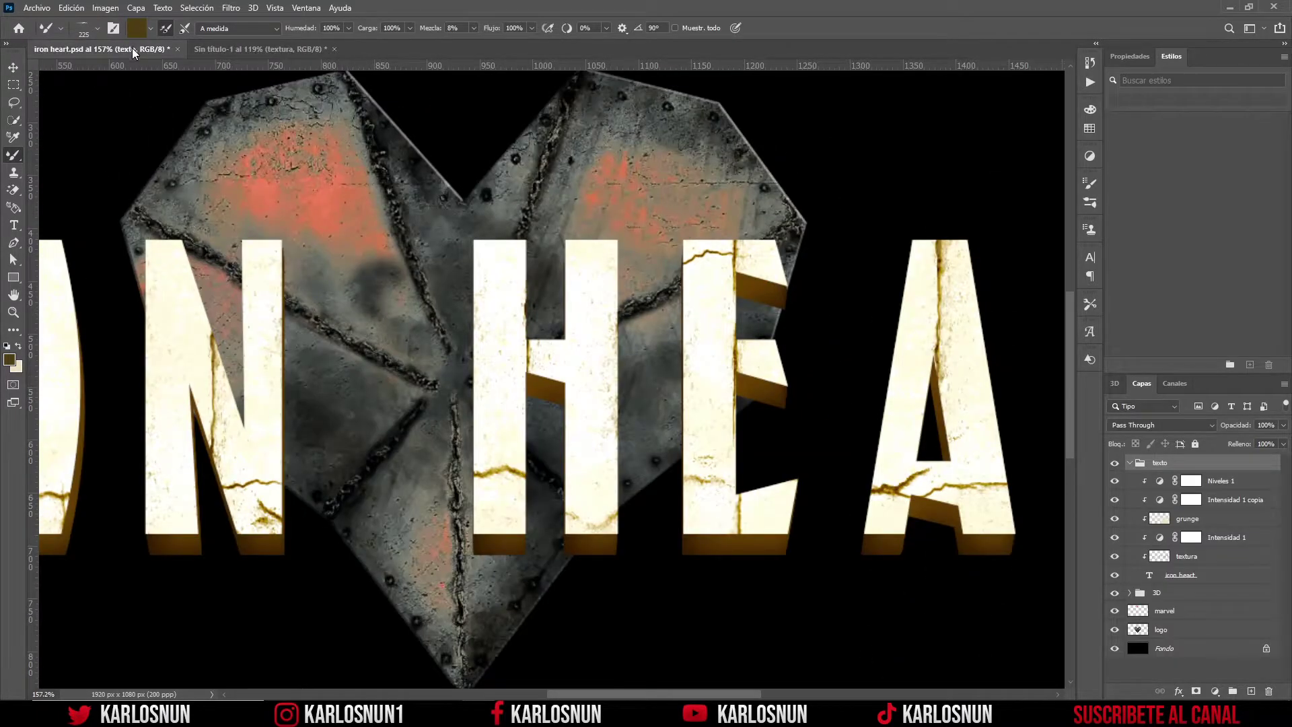
{"action": "scroll", "coordinate": [194, 216], "scroll_direction": "down", "scroll_amount": 1}
{"action": "scroll", "coordinate": [193, 215], "scroll_direction": "down", "scroll_amount": 2}
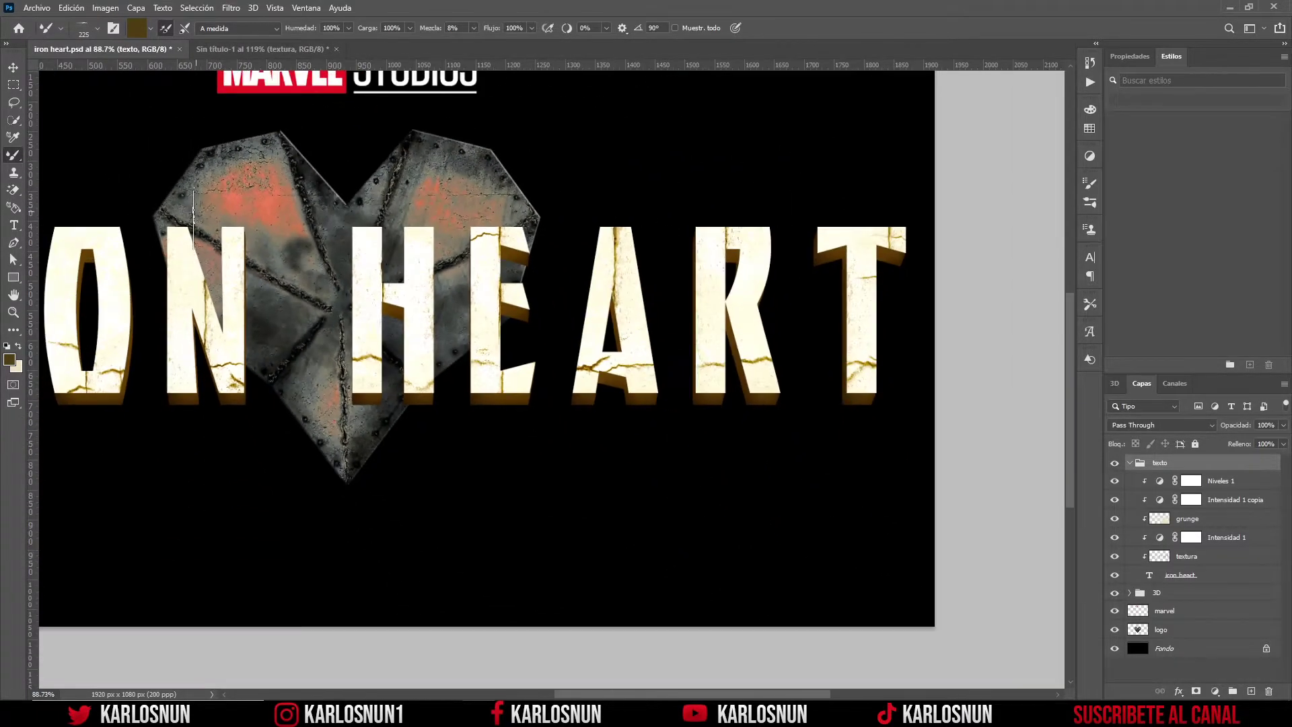
{"action": "left_click", "coordinate": [261, 49]}
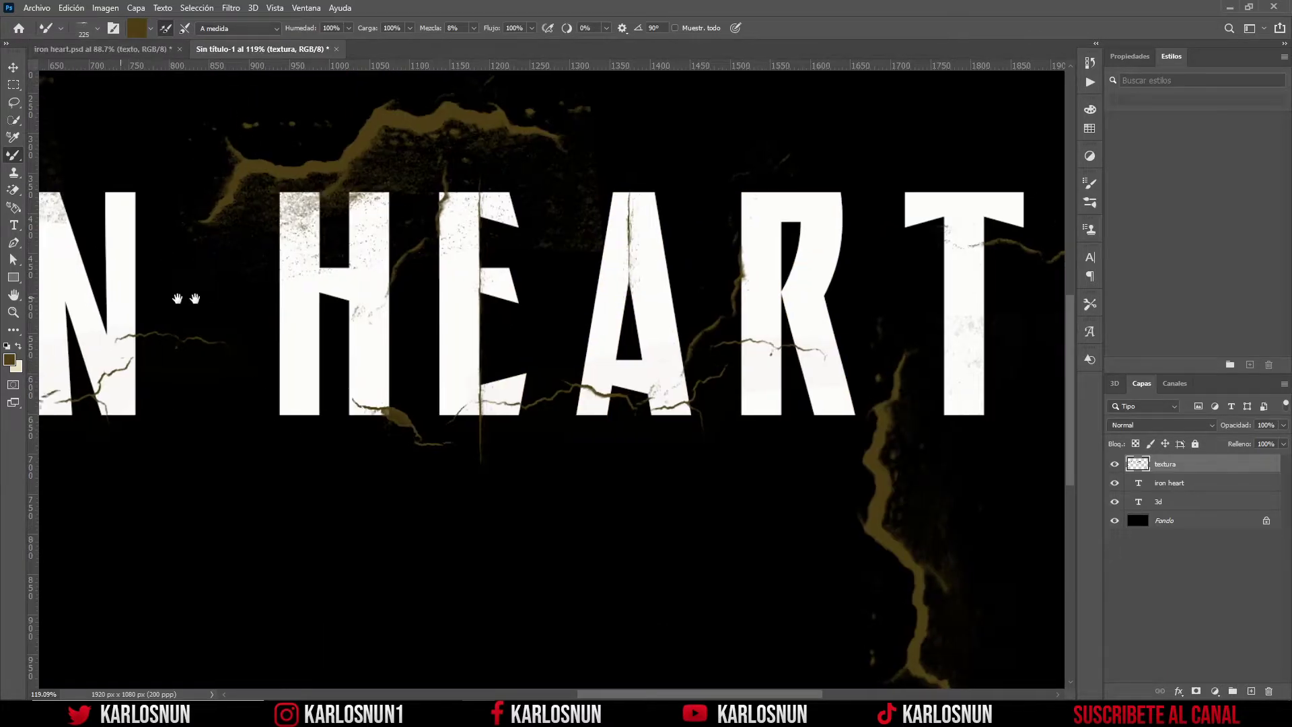
{"action": "left_click_drag", "start_coordinate": [187, 294], "coordinate": [507, 316]}
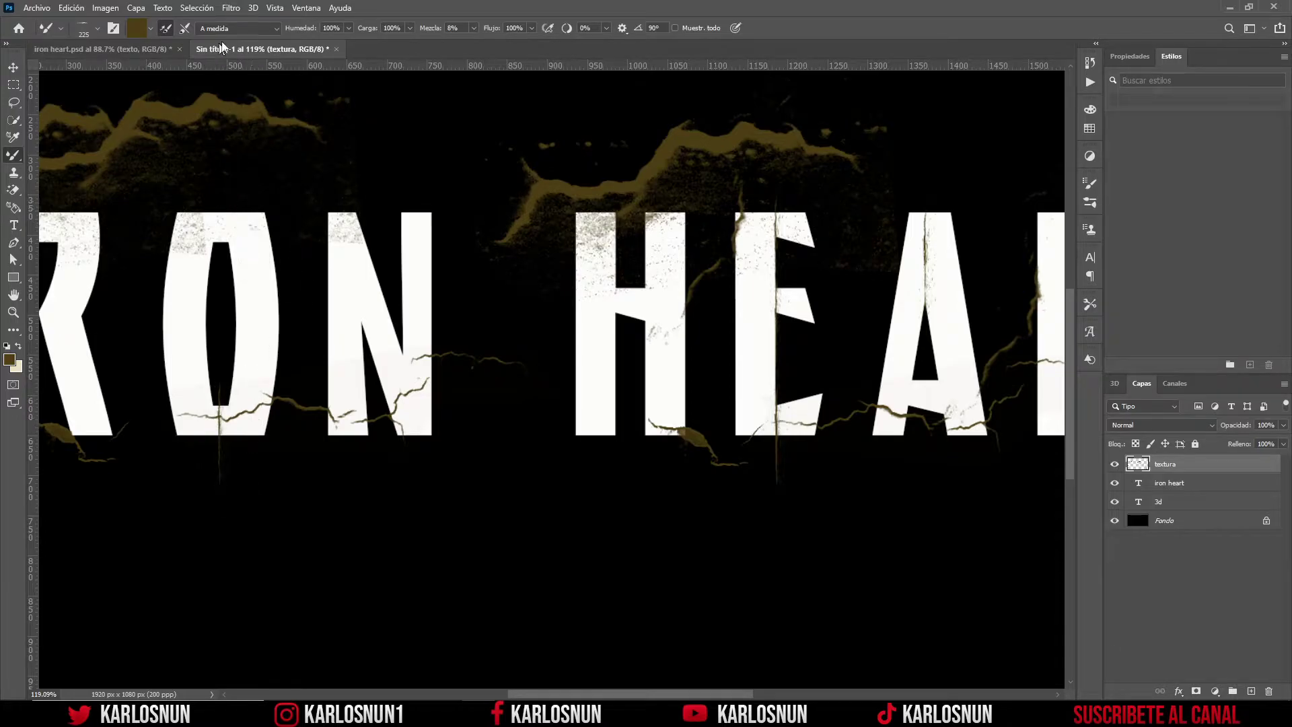
{"action": "left_click", "coordinate": [154, 48]}
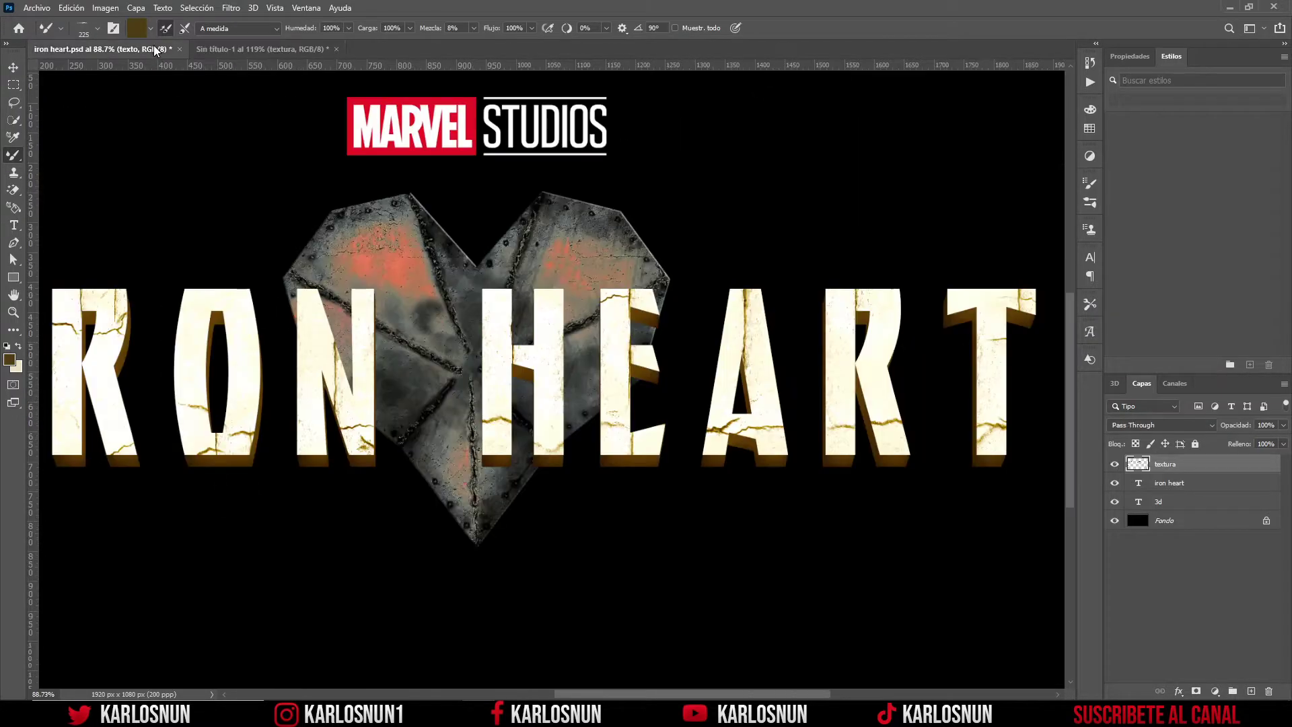
{"action": "left_click", "coordinate": [240, 50]}
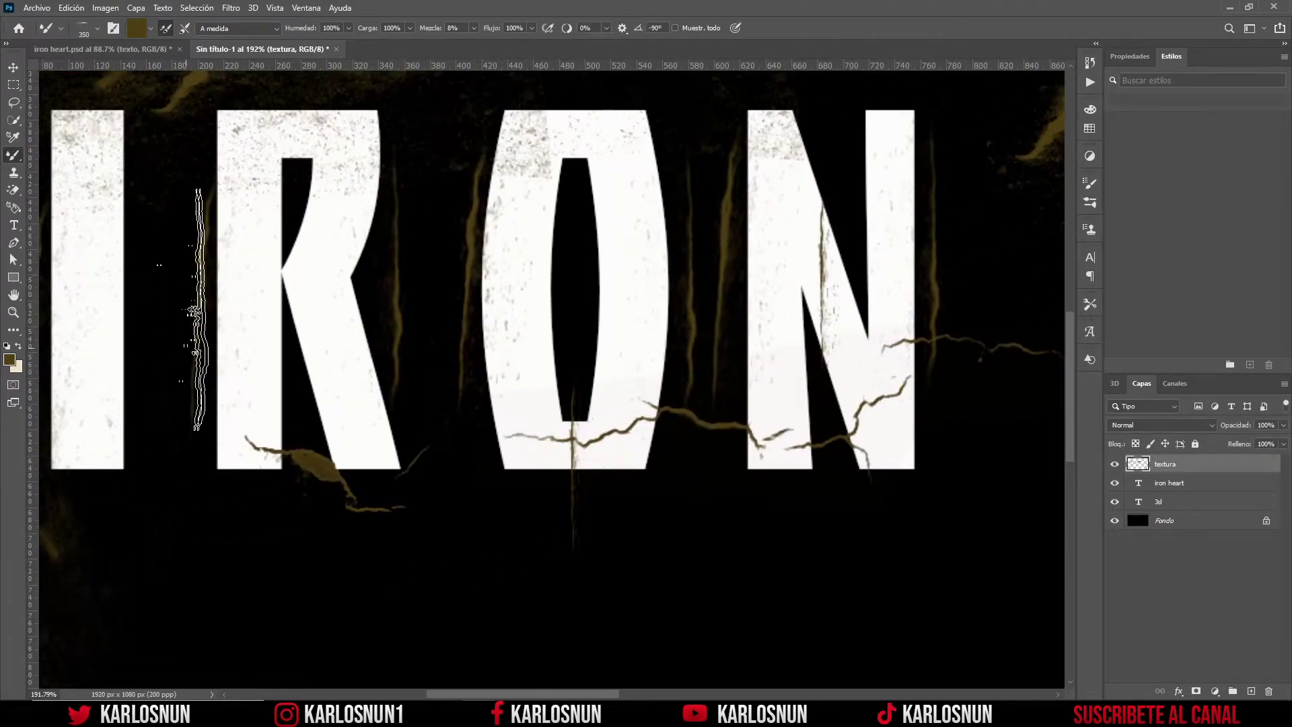
{"action": "scroll", "coordinate": [383, 347], "scroll_direction": "left", "scroll_amount": 3}
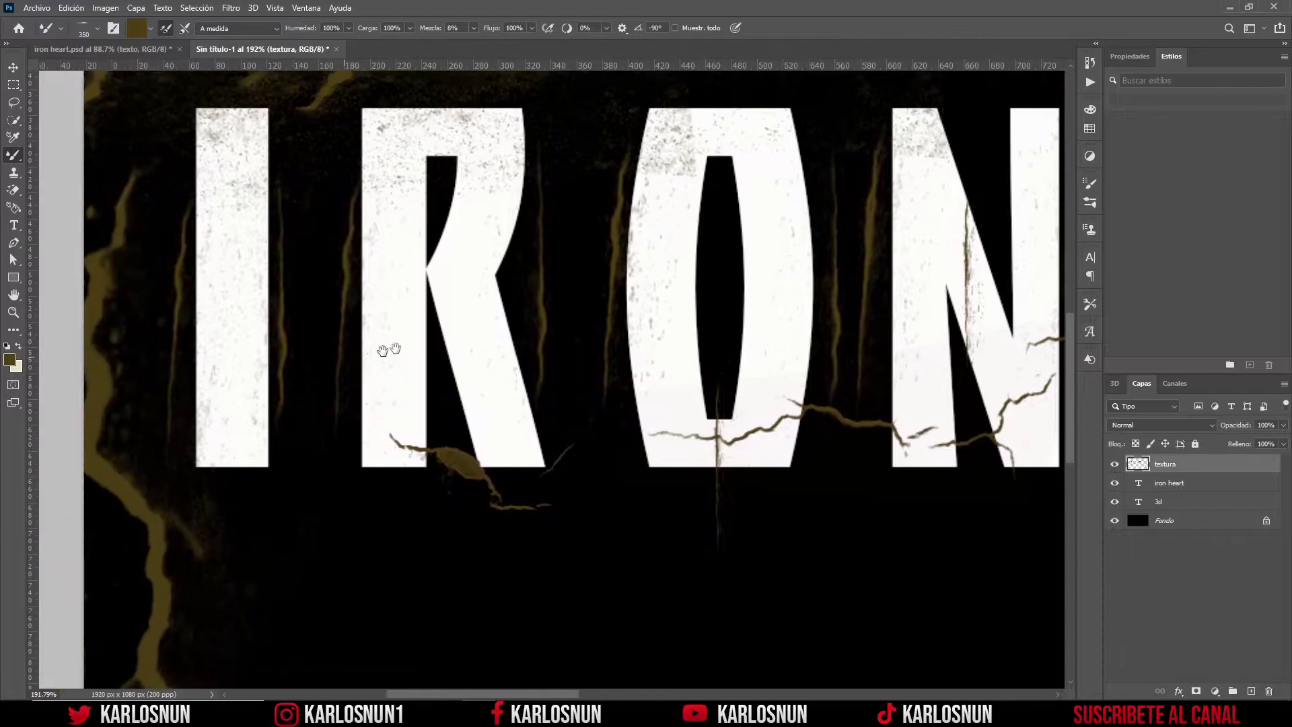
{"action": "scroll", "coordinate": [427, 347], "scroll_direction": "left", "scroll_amount": 3}
{"action": "mouse_move", "coordinate": [683, 421]}
{"action": "left_mouse_down"}
{"action": "mouse_move", "coordinate": [281, 438]}
{"action": "mouse_move", "coordinate": [448, 466]}
{"action": "left_mouse_up"}
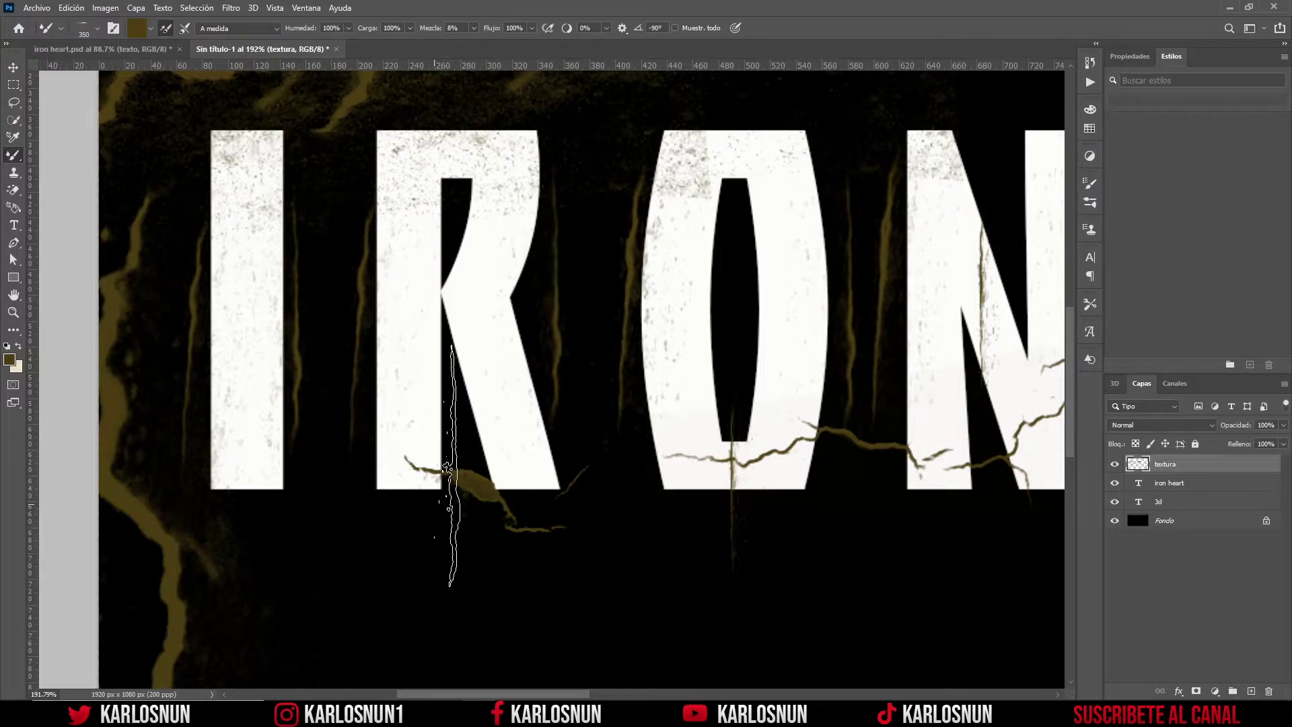
{"action": "scroll", "coordinate": [450, 464], "scroll_direction": "down", "scroll_amount": 2}
{"action": "scroll", "coordinate": [444, 471], "scroll_direction": "down", "scroll_amount": 2}
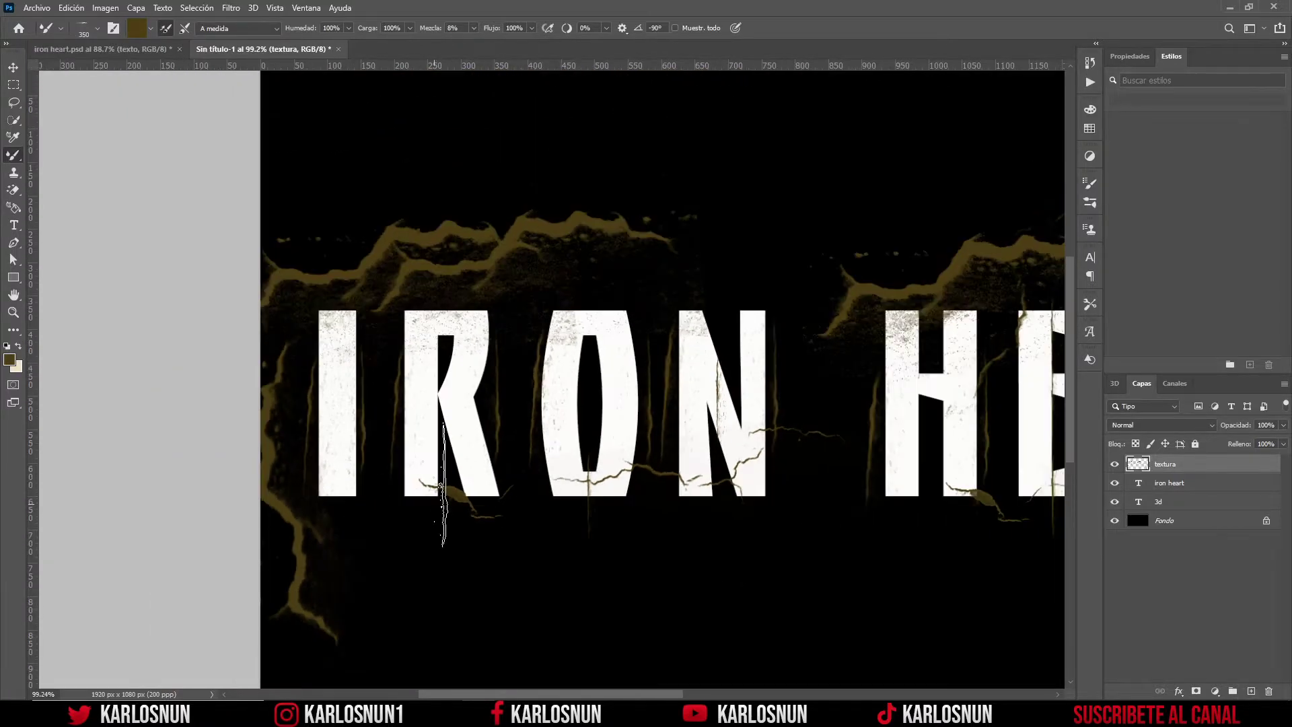
{"action": "scroll", "coordinate": [437, 471], "scroll_direction": "down", "scroll_amount": 2}
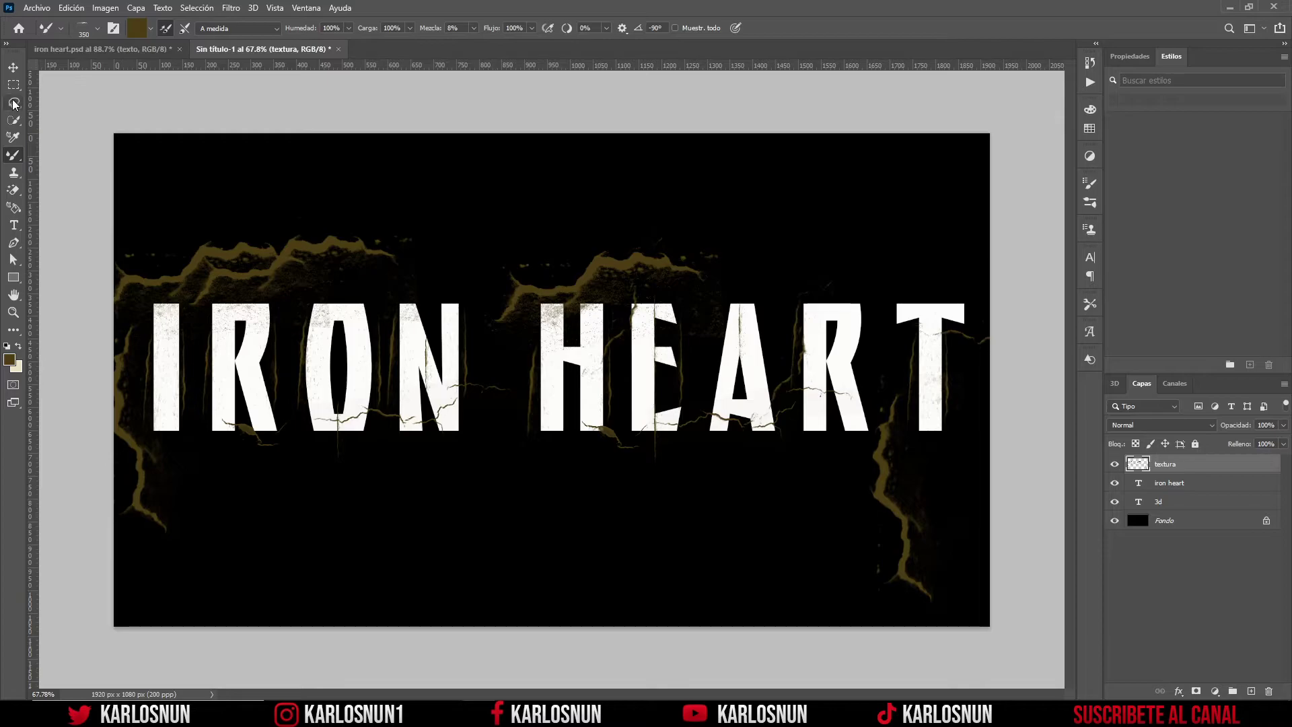
{"action": "left_click", "coordinate": [16, 69]}
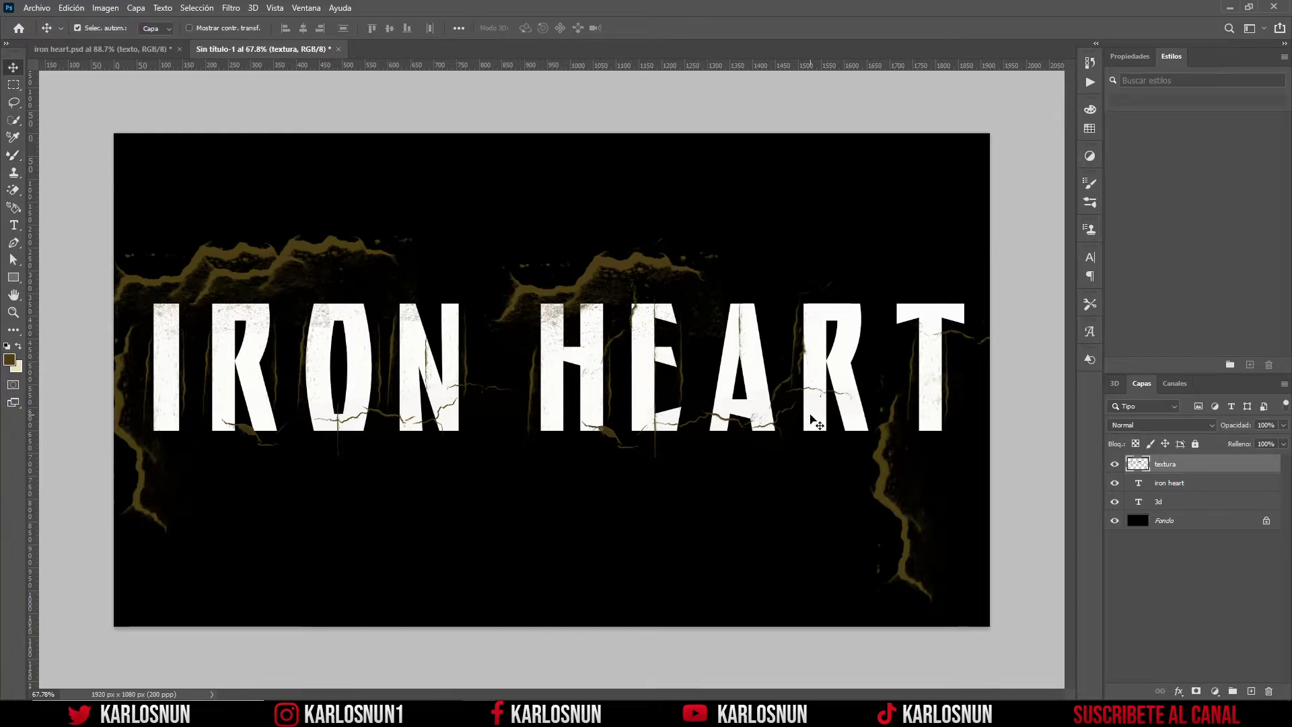
{"action": "scroll", "coordinate": [816, 423], "scroll_direction": "up", "scroll_amount": 2}
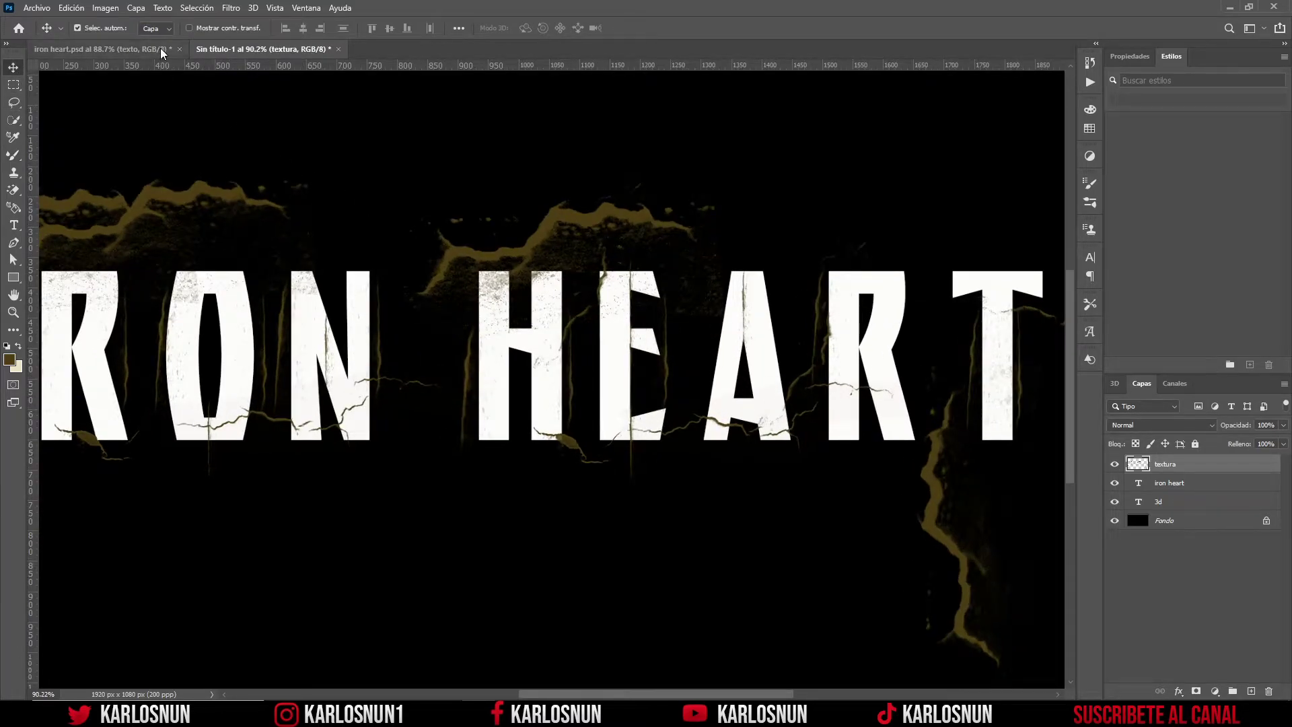
{"action": "left_click", "coordinate": [160, 47]}
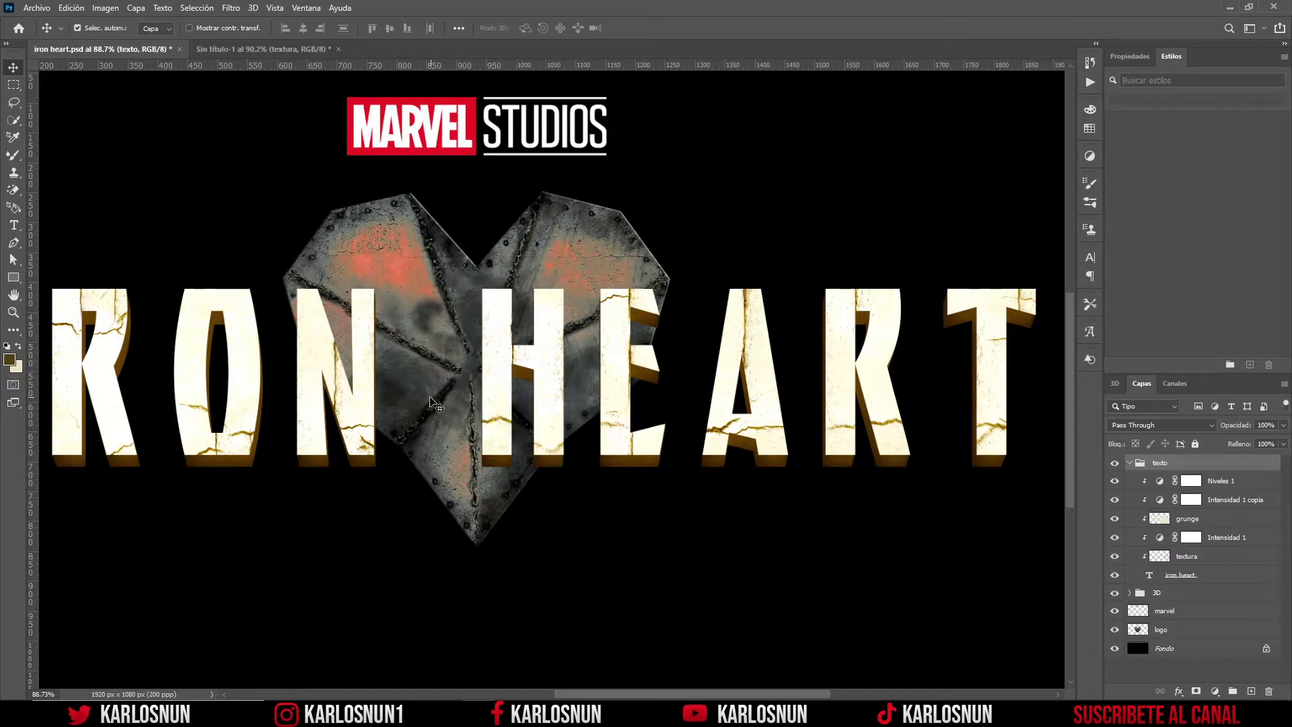
{"action": "left_click", "coordinate": [262, 49]}
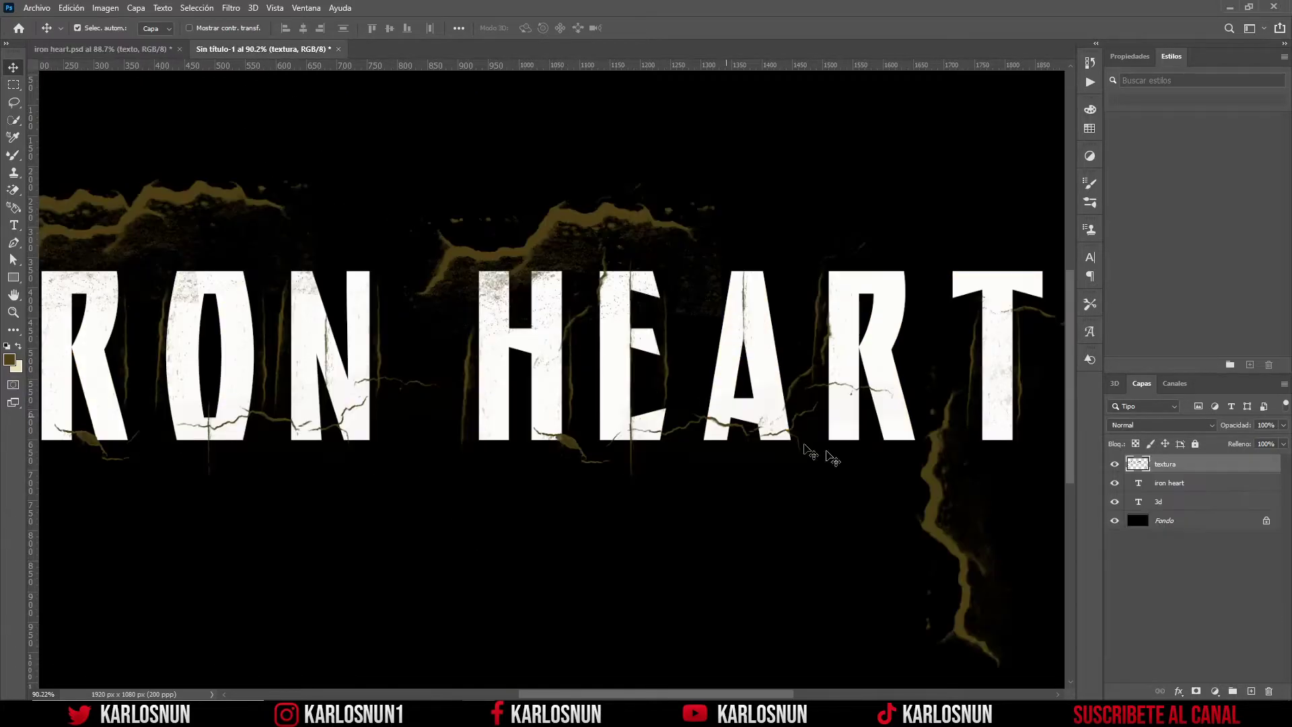
Apply Crear máscara de recorte to the textura layer so it clips to the iron heart text
{"action": "right_click", "coordinate": [1190, 468]}
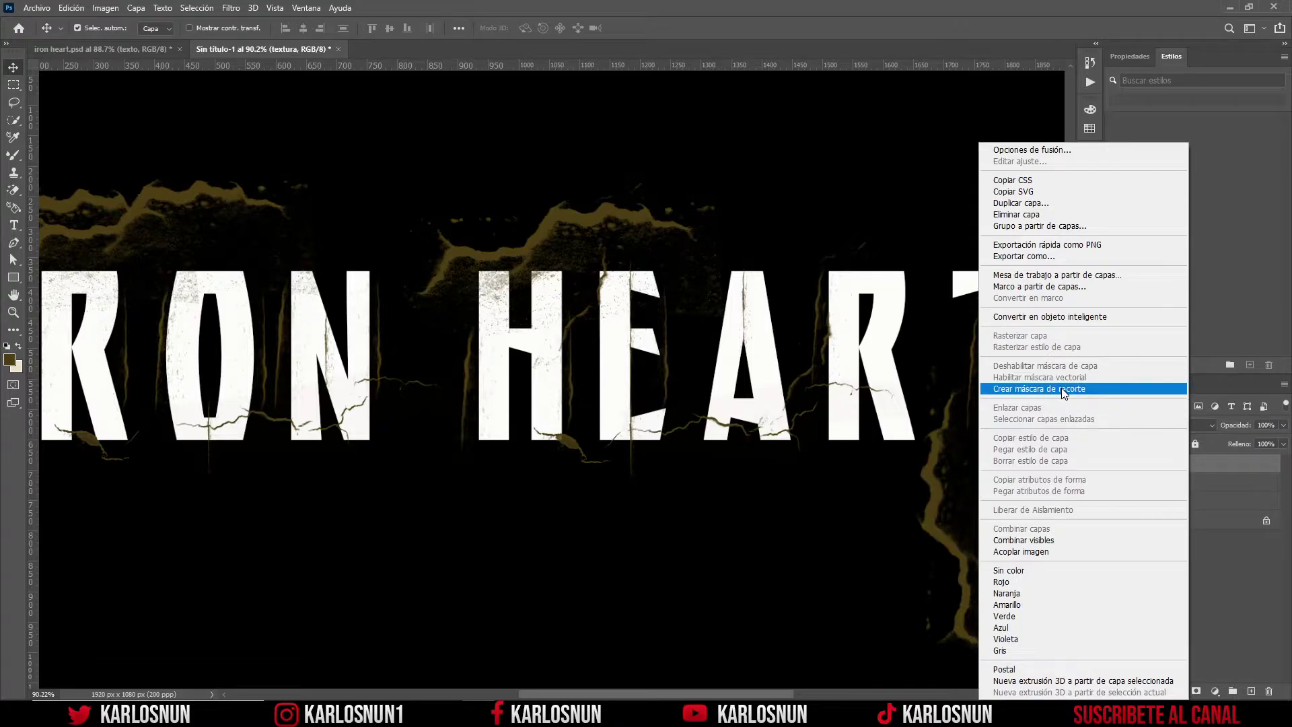
{"action": "left_click", "coordinate": [1054, 390]}
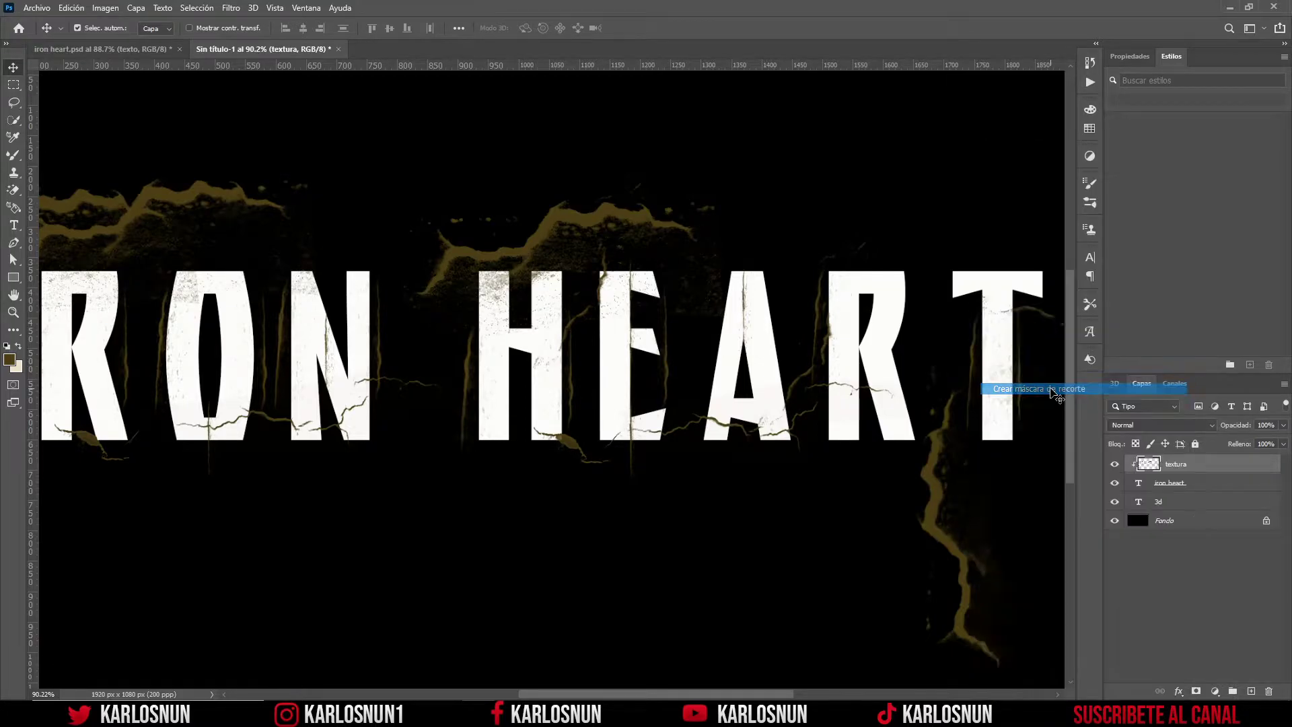
{"action": "scroll", "coordinate": [269, 380], "scroll_direction": "up", "scroll_amount": 2}
{"action": "scroll", "coordinate": [269, 384], "scroll_direction": "up", "scroll_amount": 3}
{"action": "scroll", "coordinate": [269, 384], "scroll_direction": "up", "scroll_amount": 1}
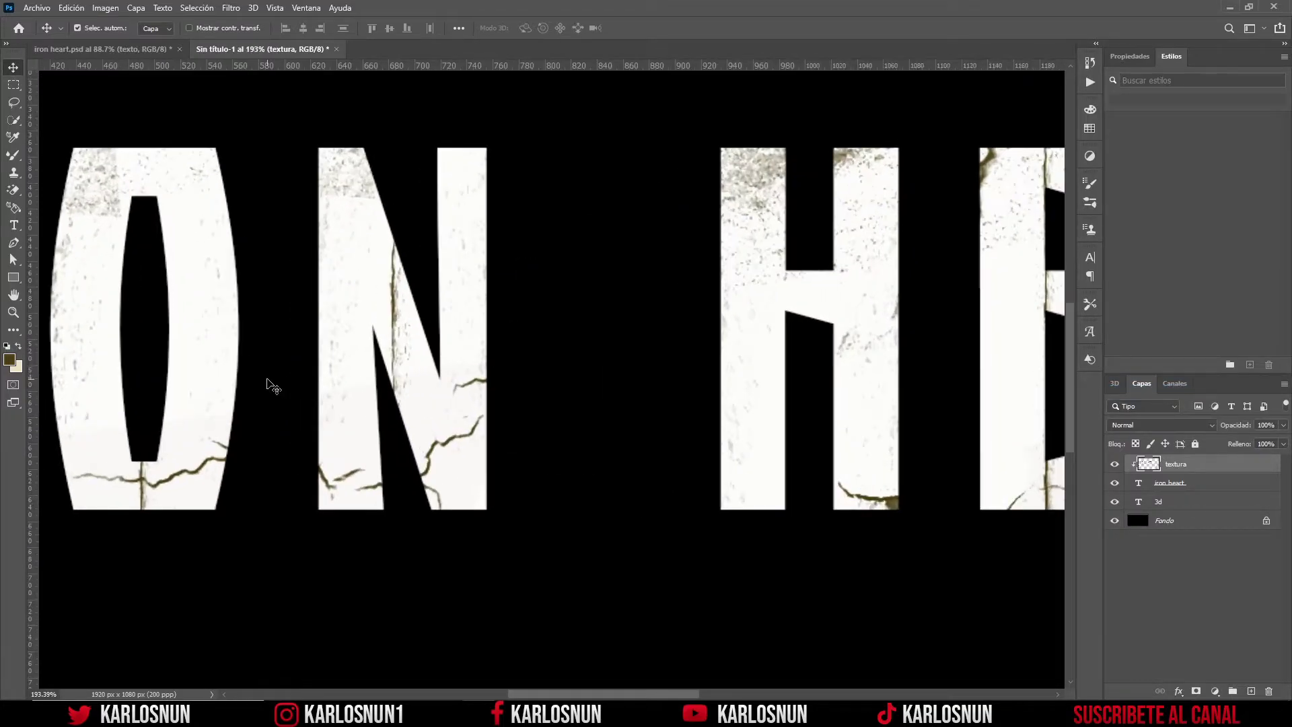
{"action": "scroll", "coordinate": [269, 383], "scroll_direction": "down", "scroll_amount": 2}
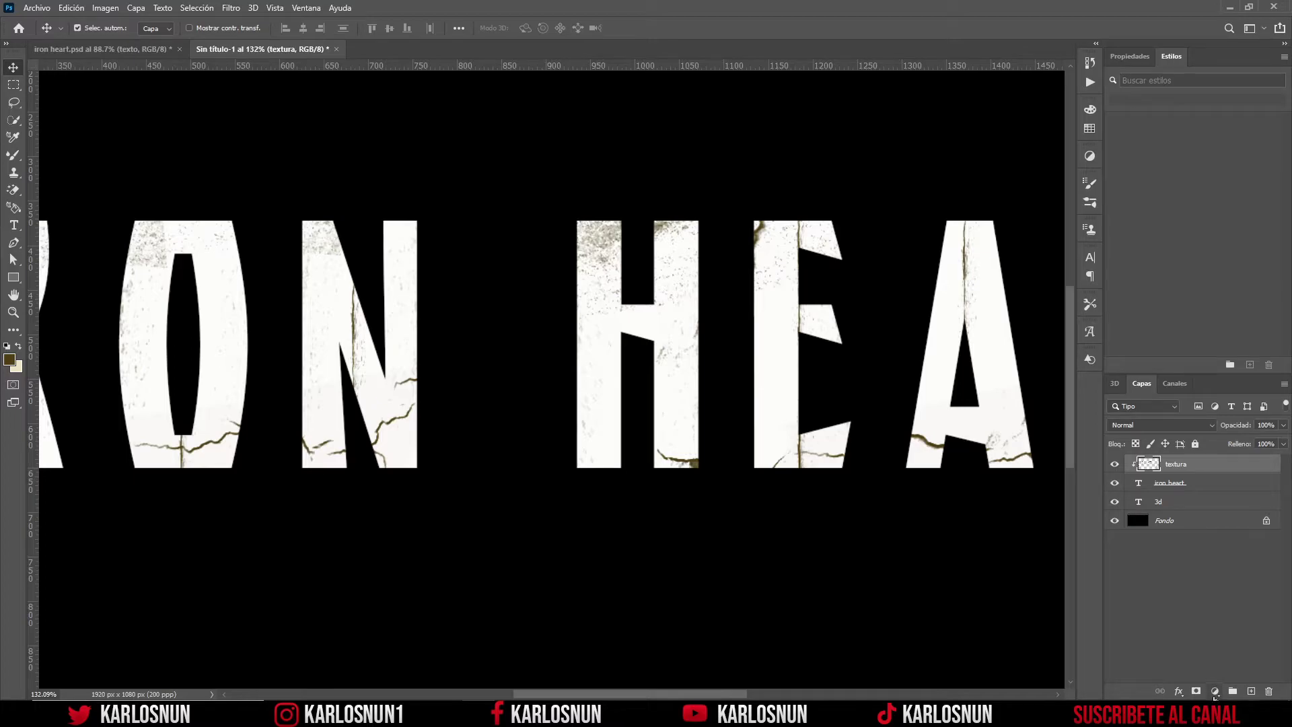
Add an Intensidad adjustment at +34 intensity and +100 saturation, clipped to textura
{"action": "left_click", "coordinate": [1216, 693]}
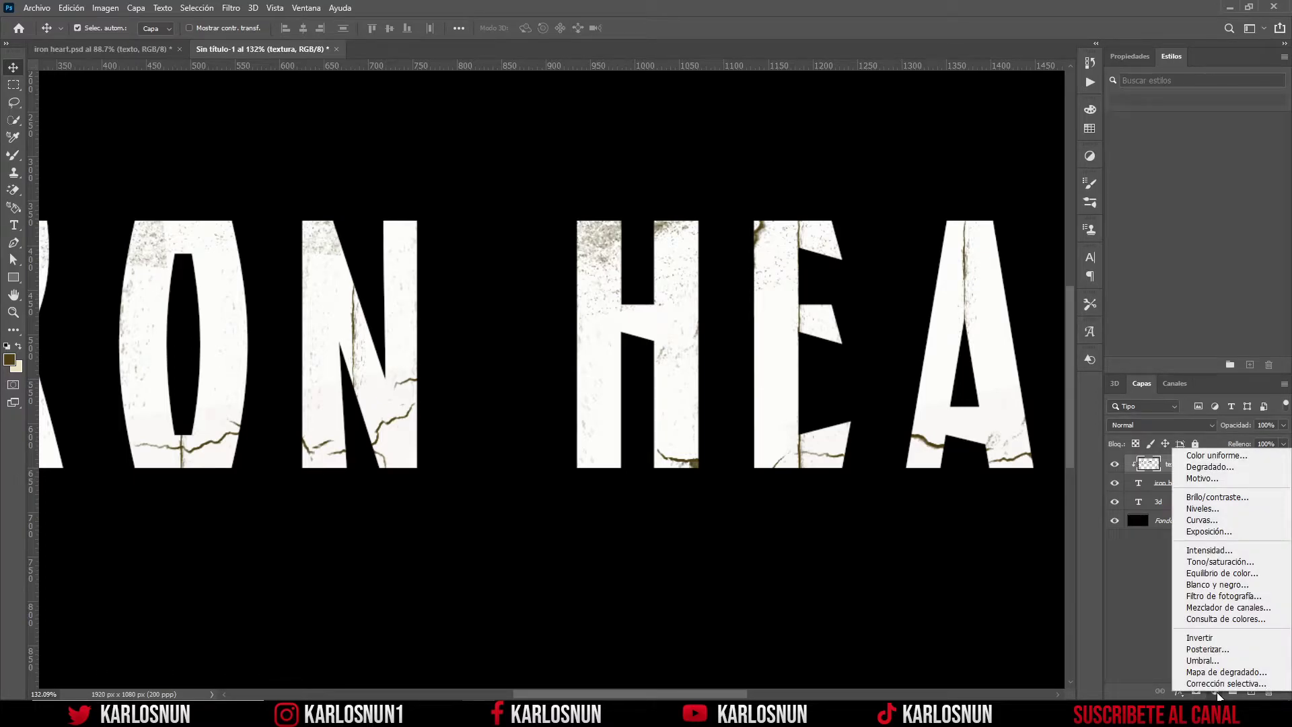
{"action": "left_click", "coordinate": [1198, 555]}
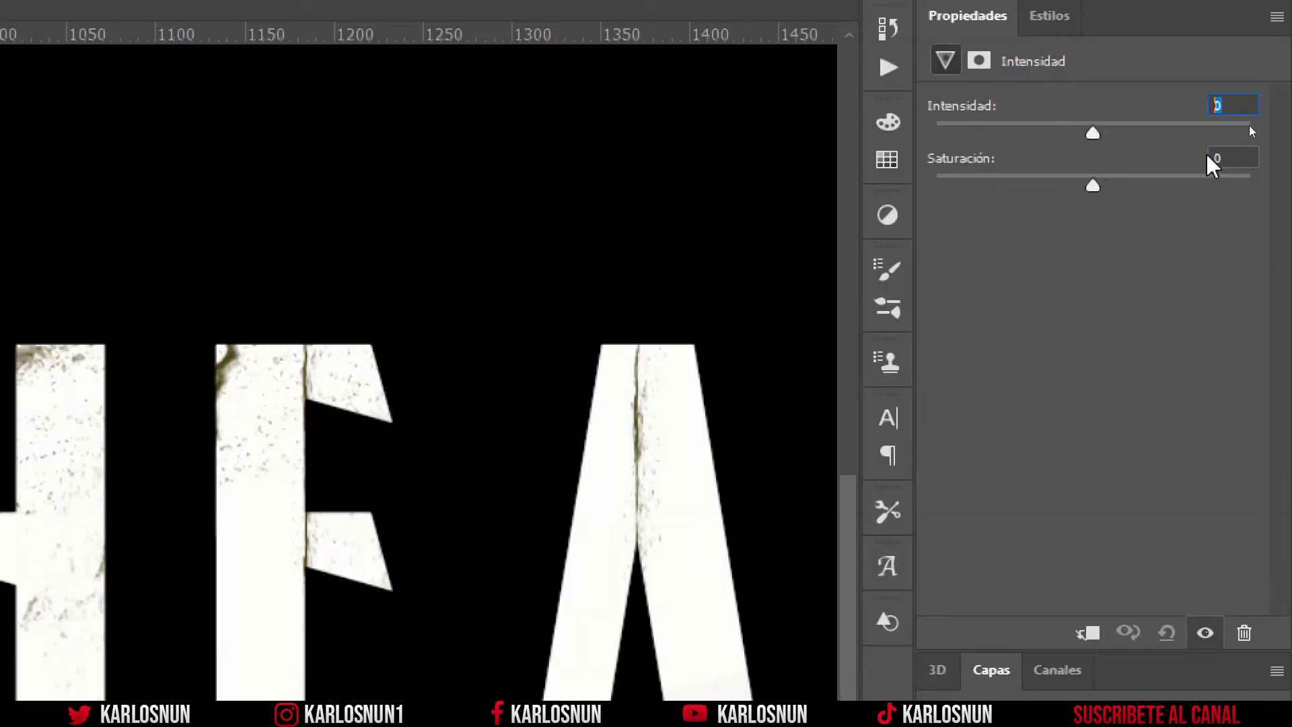
{"action": "type", "text": "+"}
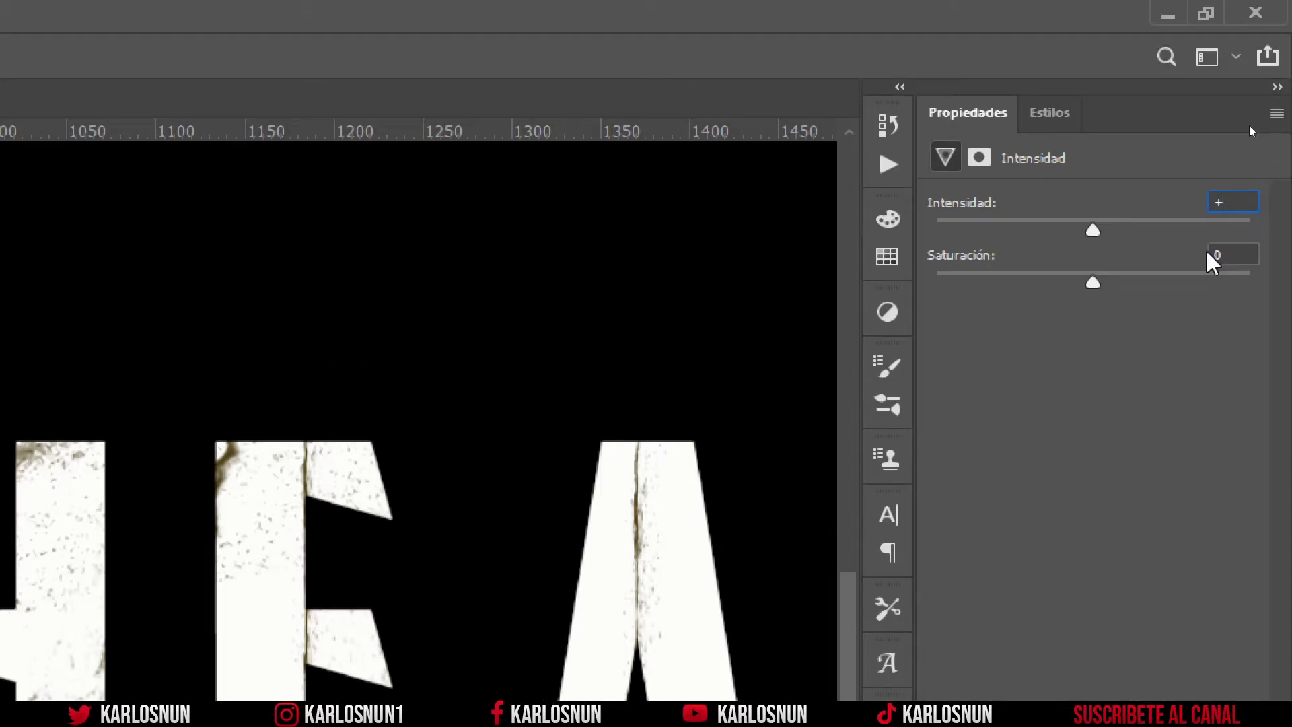
{"action": "type", "text": "34"}
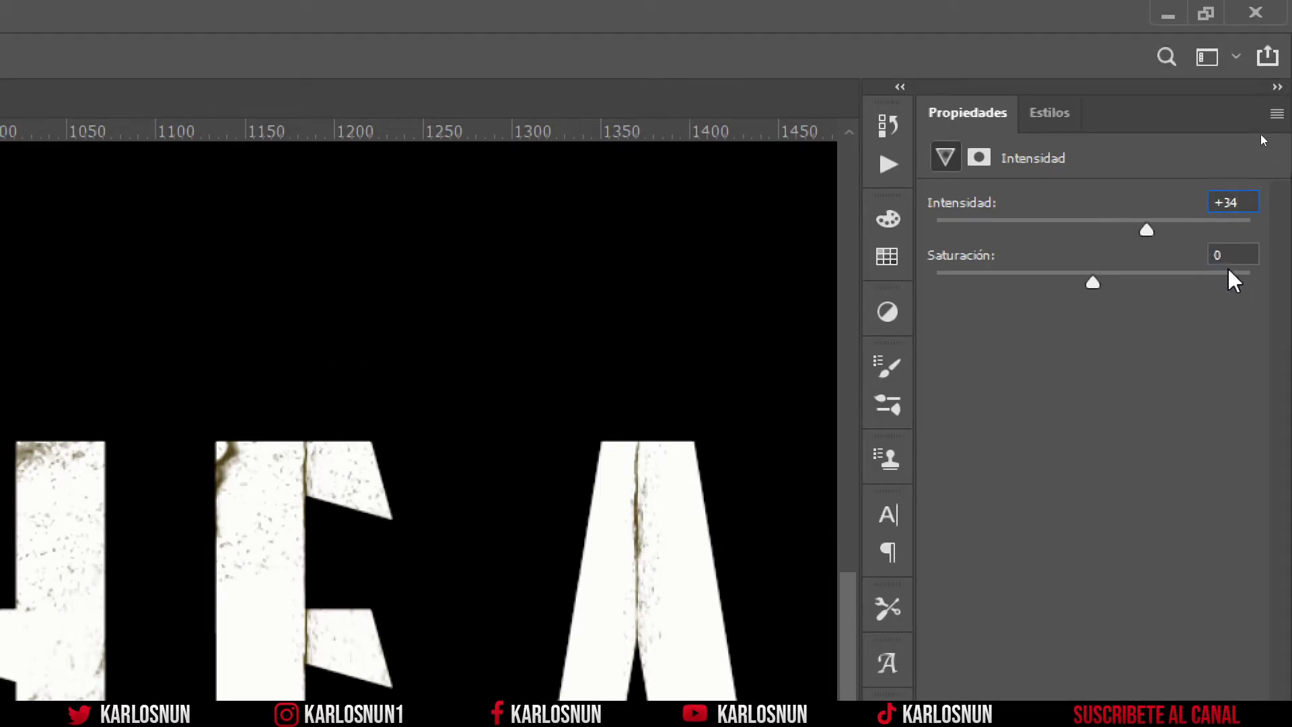
{"action": "left_click", "coordinate": [1238, 256]}
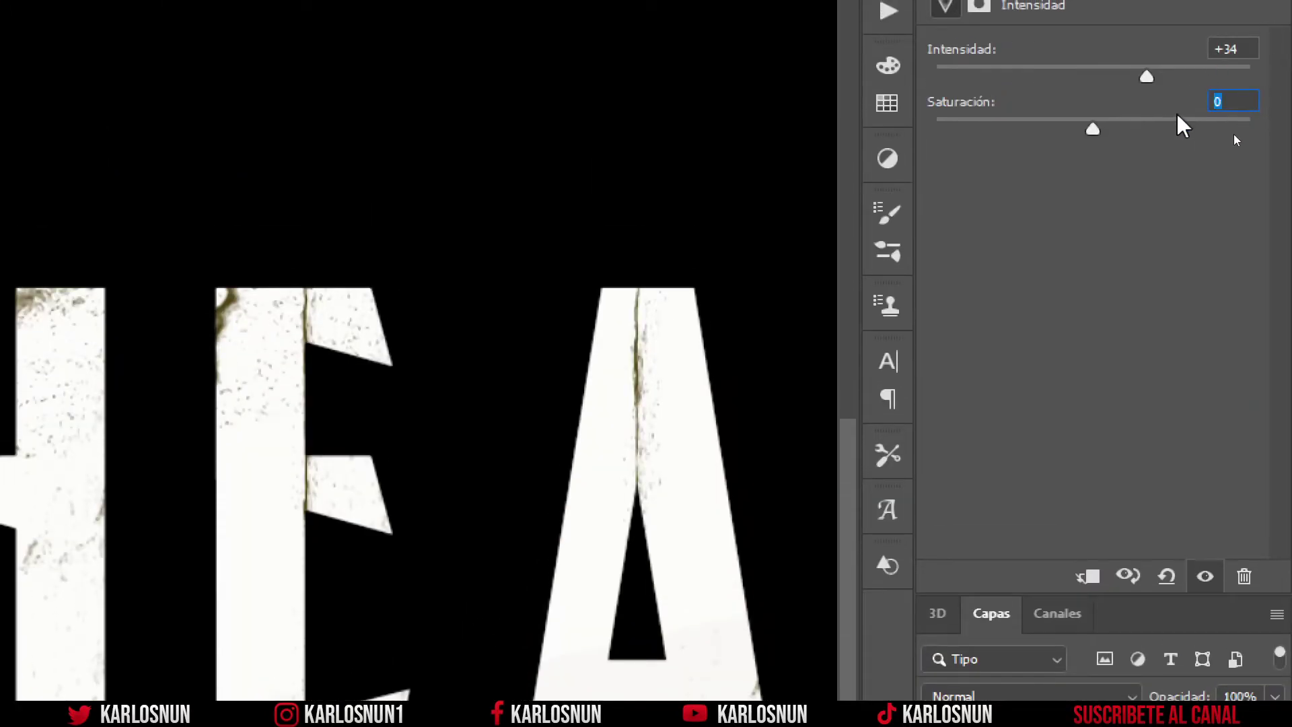
{"action": "type", "text": "+"}
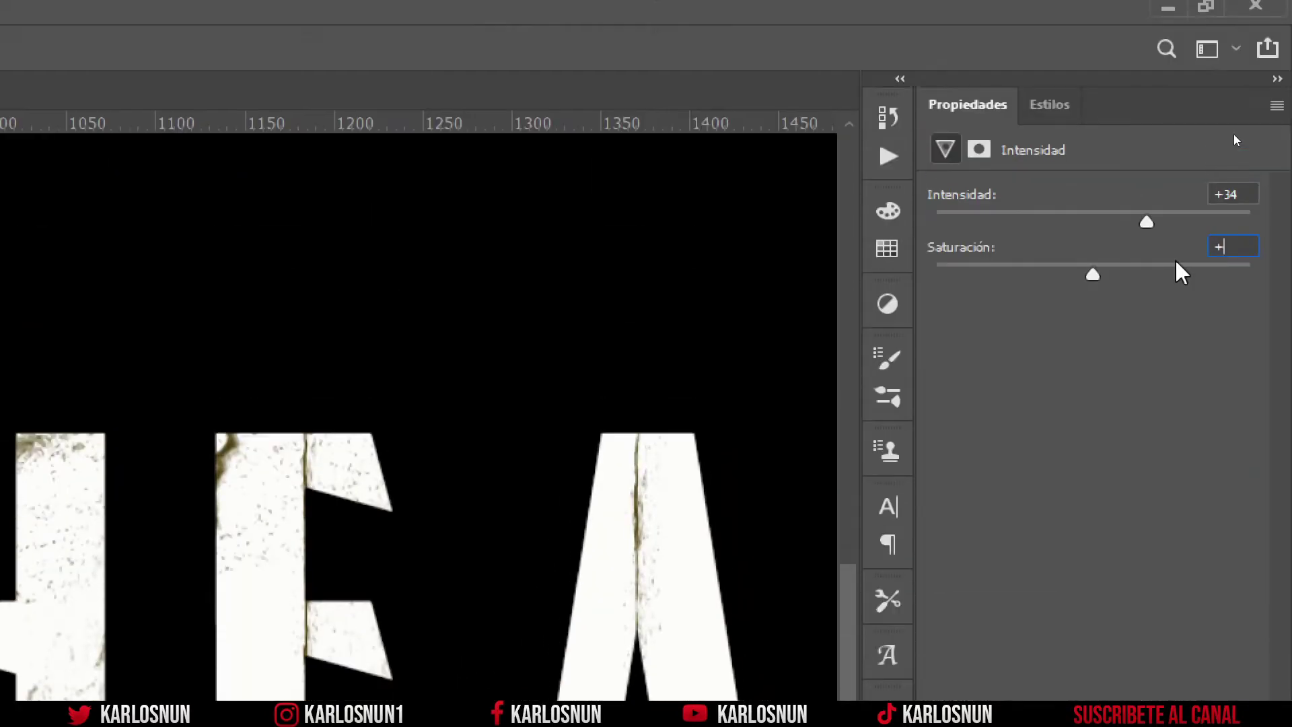
{"action": "type", "text": "100"}
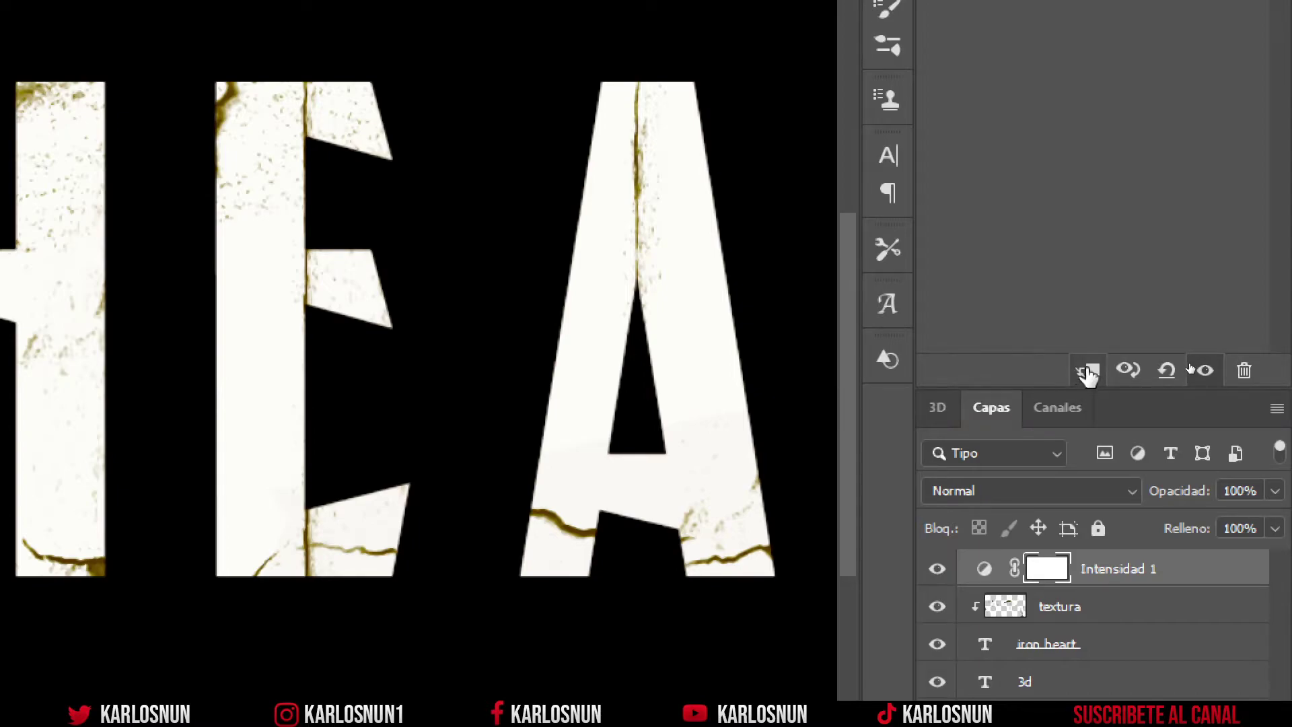
{"action": "left_click", "coordinate": [1086, 372]}
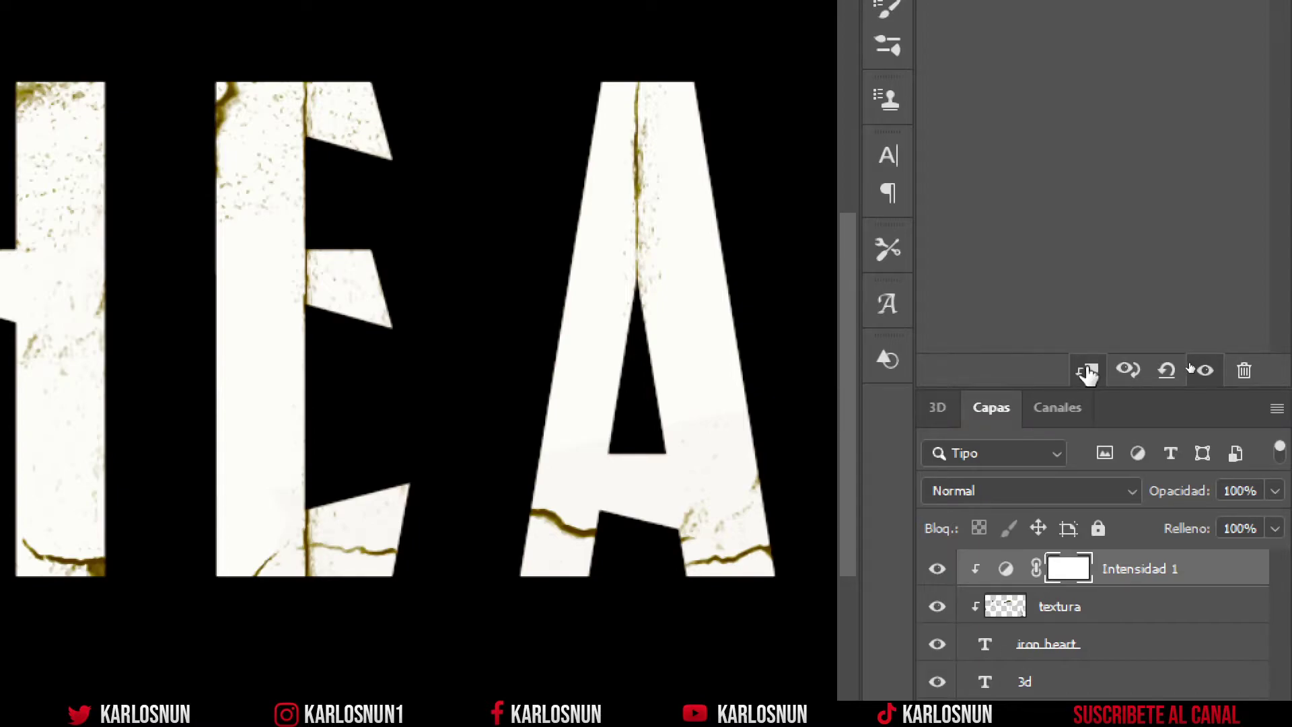
Toggle Intensidad 1's visibility and compare against the finished iron heart.psd
{"action": "left_click", "coordinate": [936, 569]}
{"action": "left_click", "coordinate": [936, 569]}
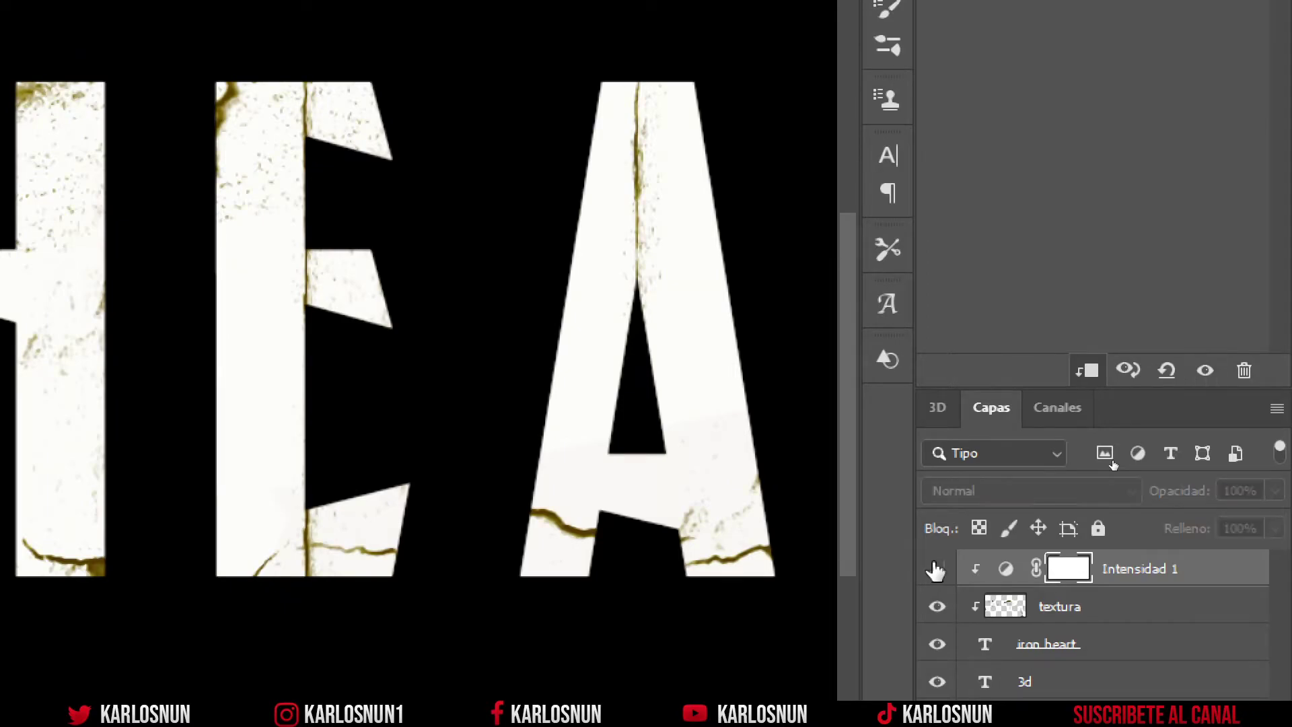
{"action": "left_click", "coordinate": [936, 569]}
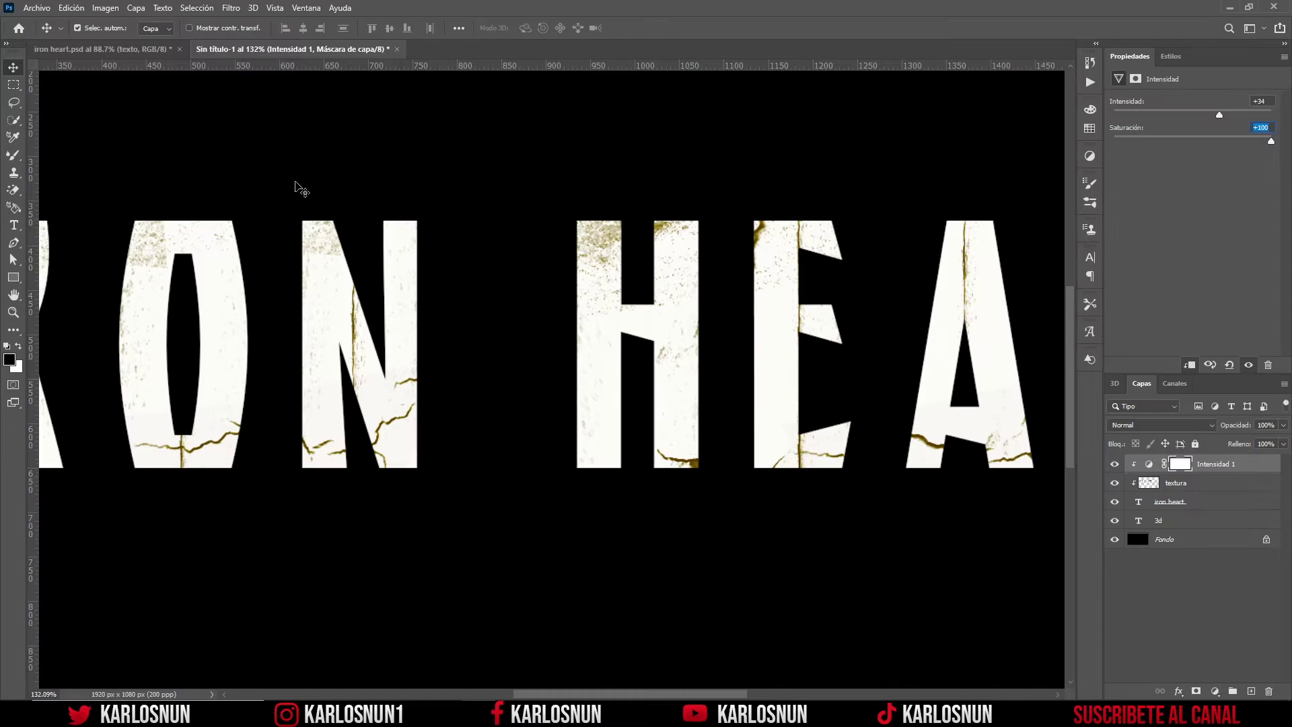
{"action": "left_click", "coordinate": [101, 49]}
{"action": "scroll", "coordinate": [526, 428], "scroll_direction": "up", "scroll_amount": 5}
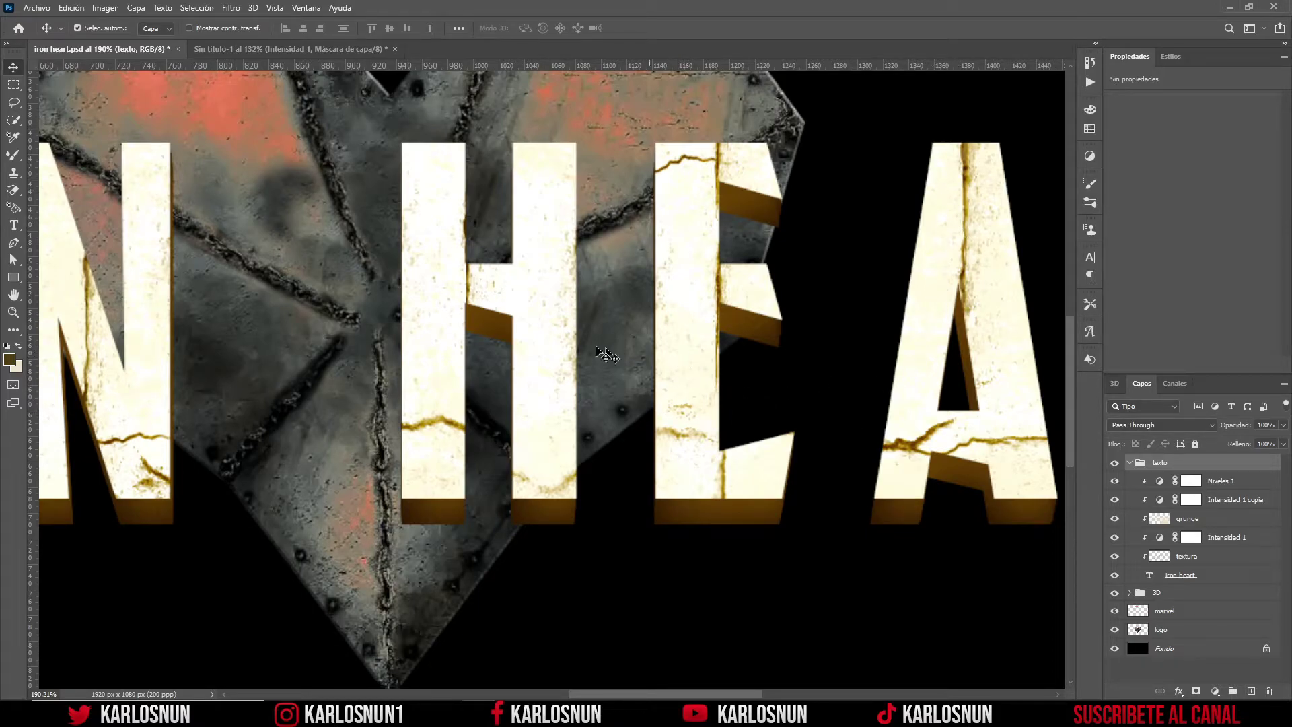
{"action": "left_click", "coordinate": [283, 49]}
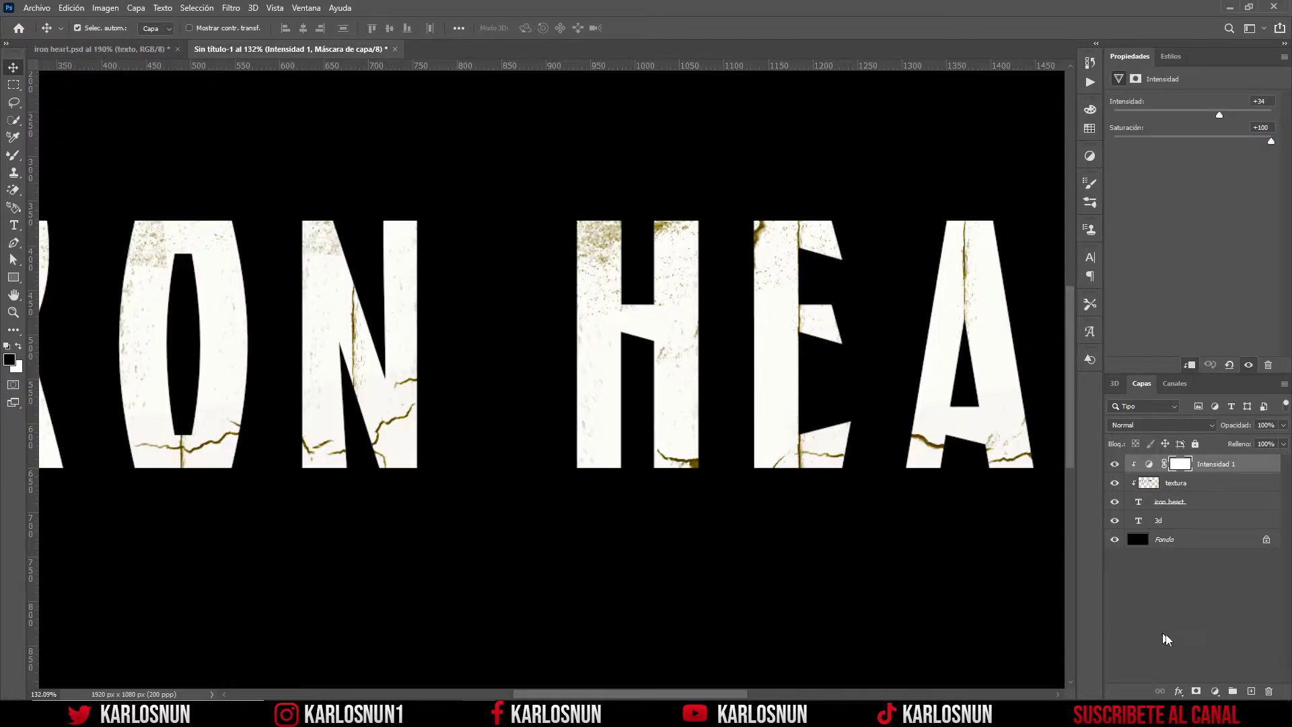
Add a new top layer named 'grunge'
{"action": "left_click", "coordinate": [1251, 692]}
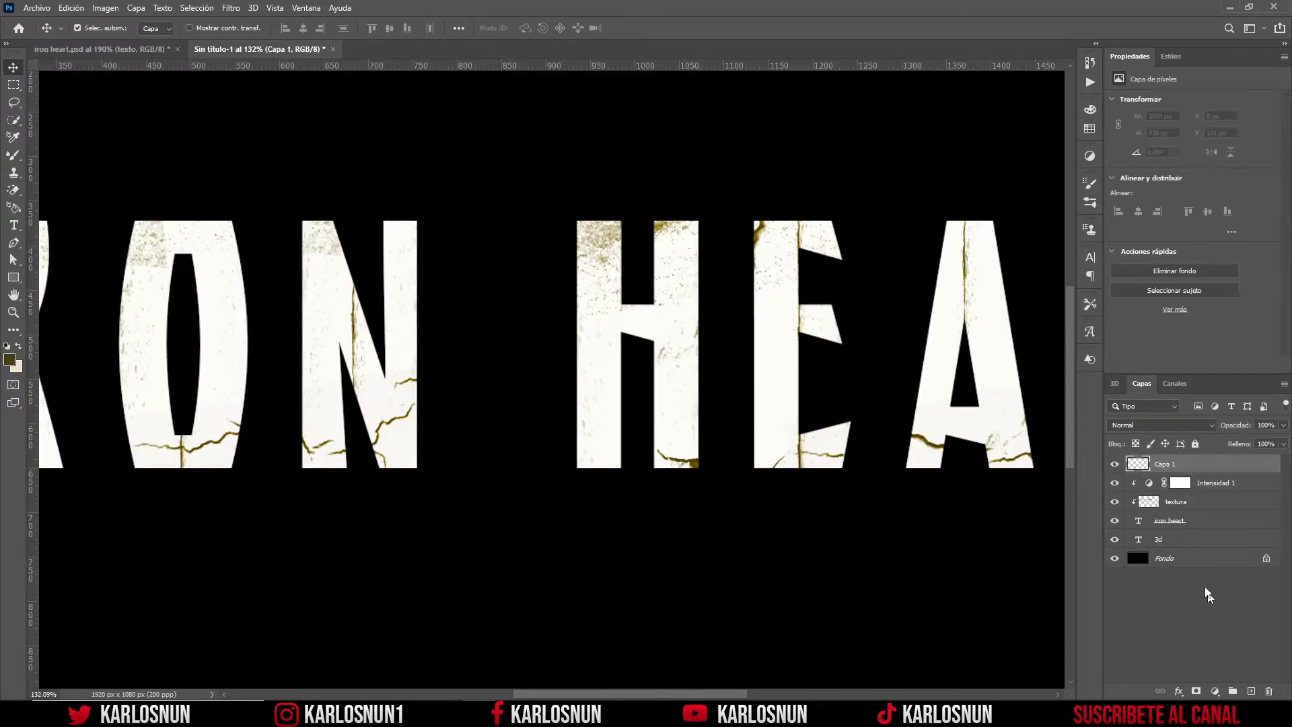
{"action": "double_click", "coordinate": [1162, 464]}
{"action": "key", "text": "Return"}
Set the foreground colour to pale beige hex efe3c4
{"action": "left_click", "coordinate": [10, 359]}
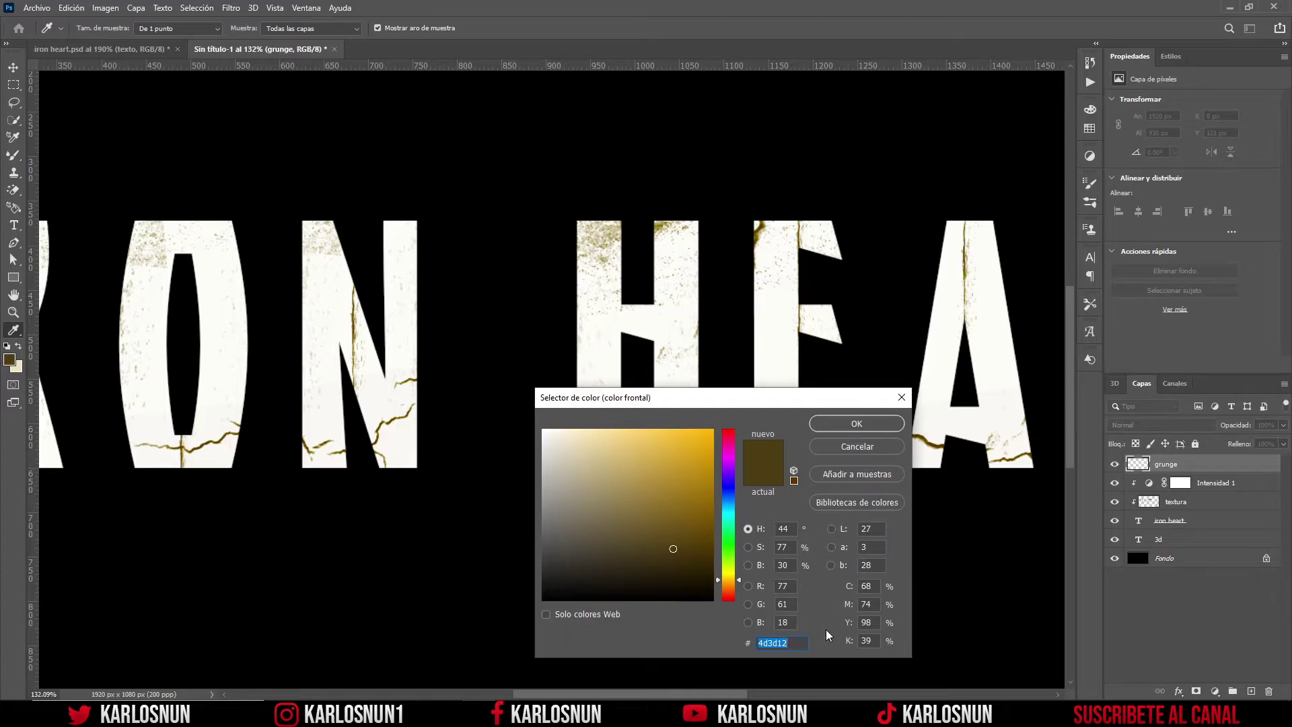
{"action": "type", "text": "e"}
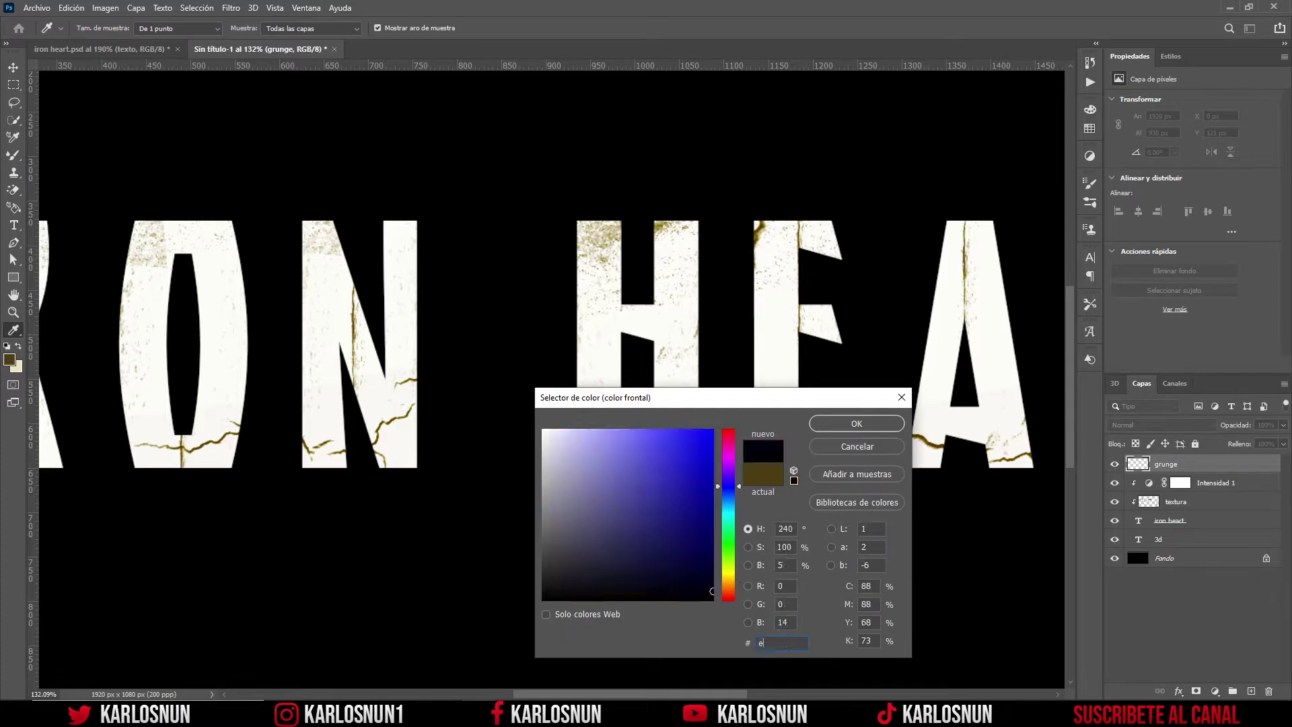
{"action": "type", "text": "fe"}
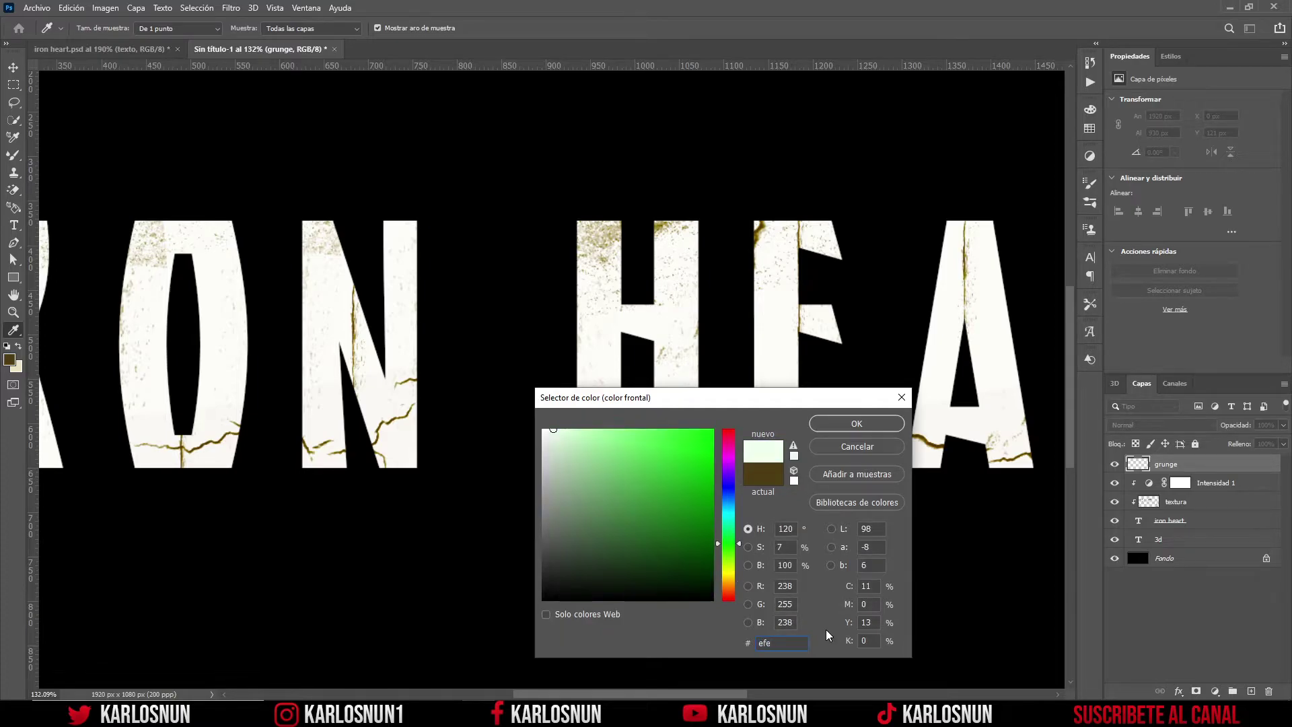
{"action": "type", "text": "3c4"}
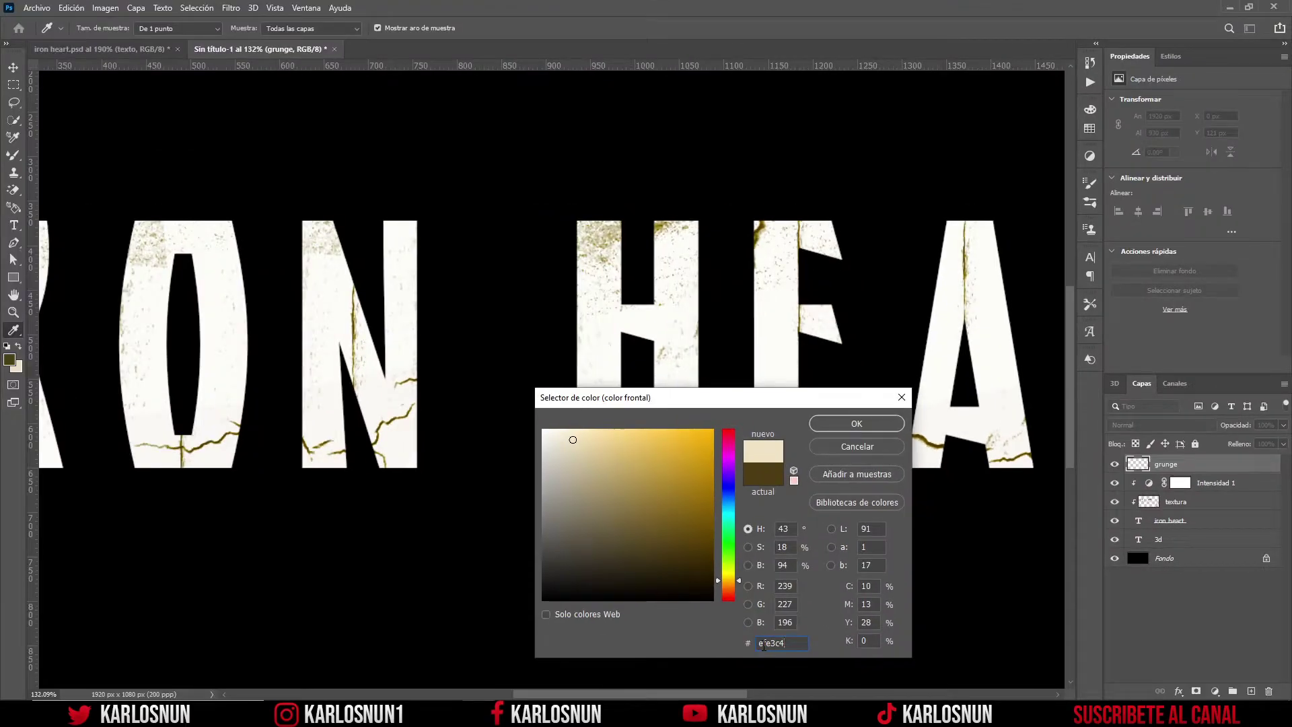
{"action": "left_click", "coordinate": [870, 426]}
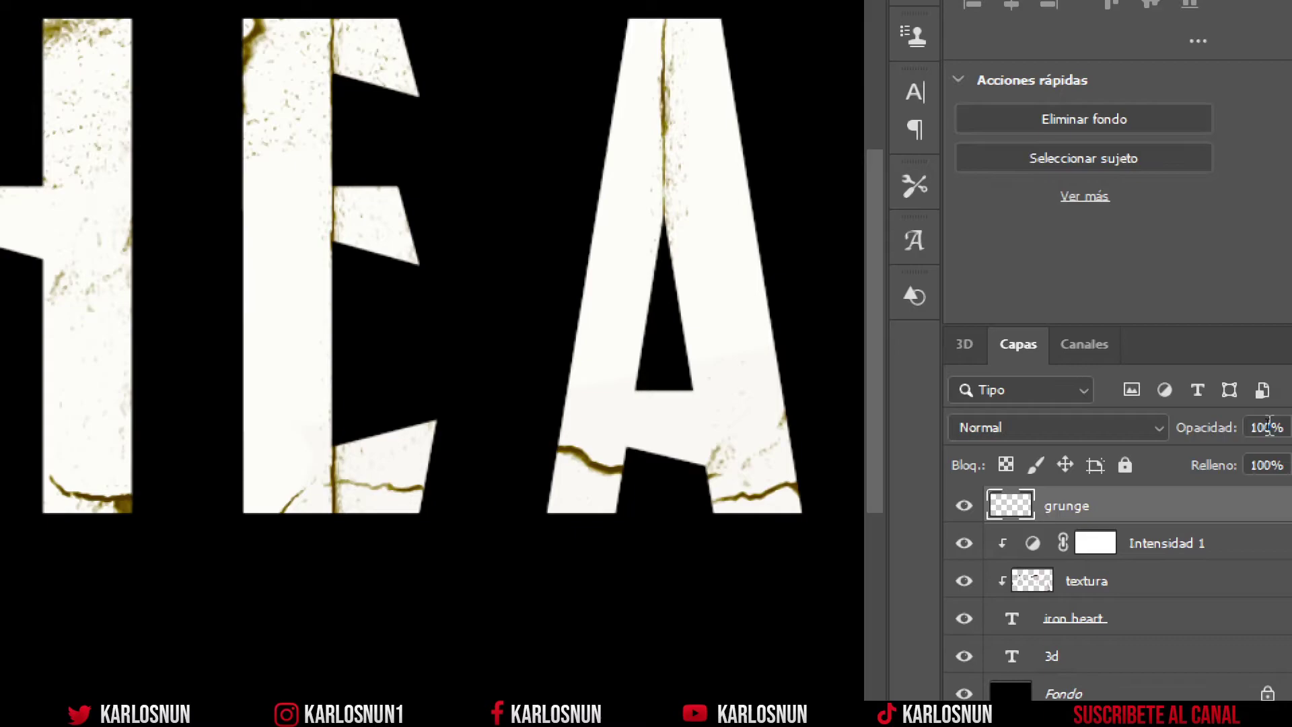
Set the grunge layer to 50% opacity and make it a clipping mask
{"action": "left_click", "coordinate": [1269, 427]}
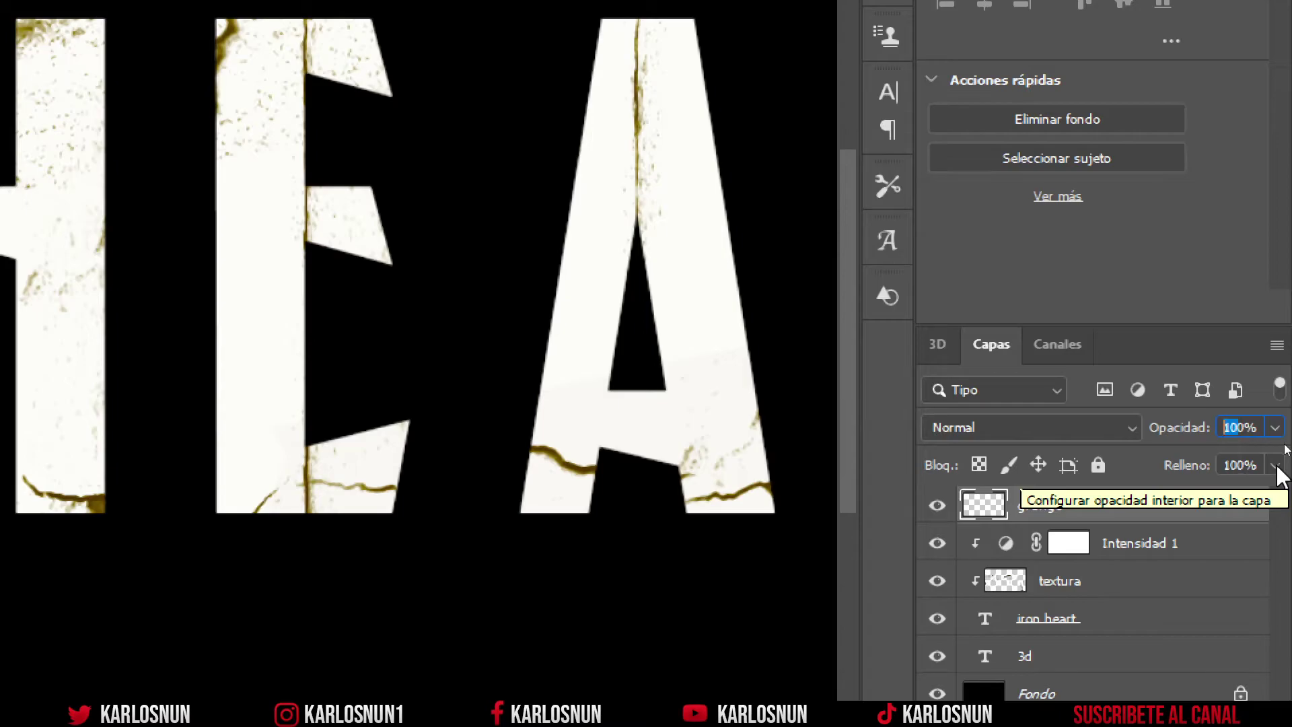
{"action": "type", "text": "50"}
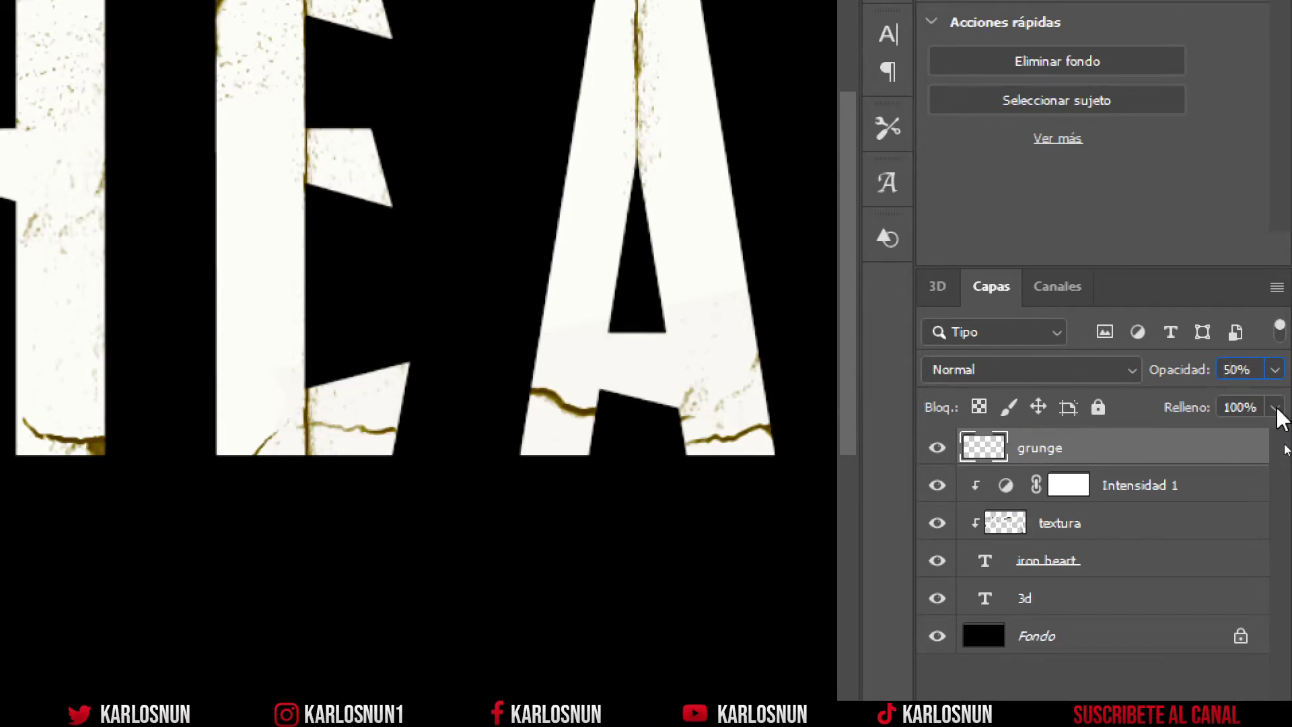
{"action": "key", "text": "Return"}
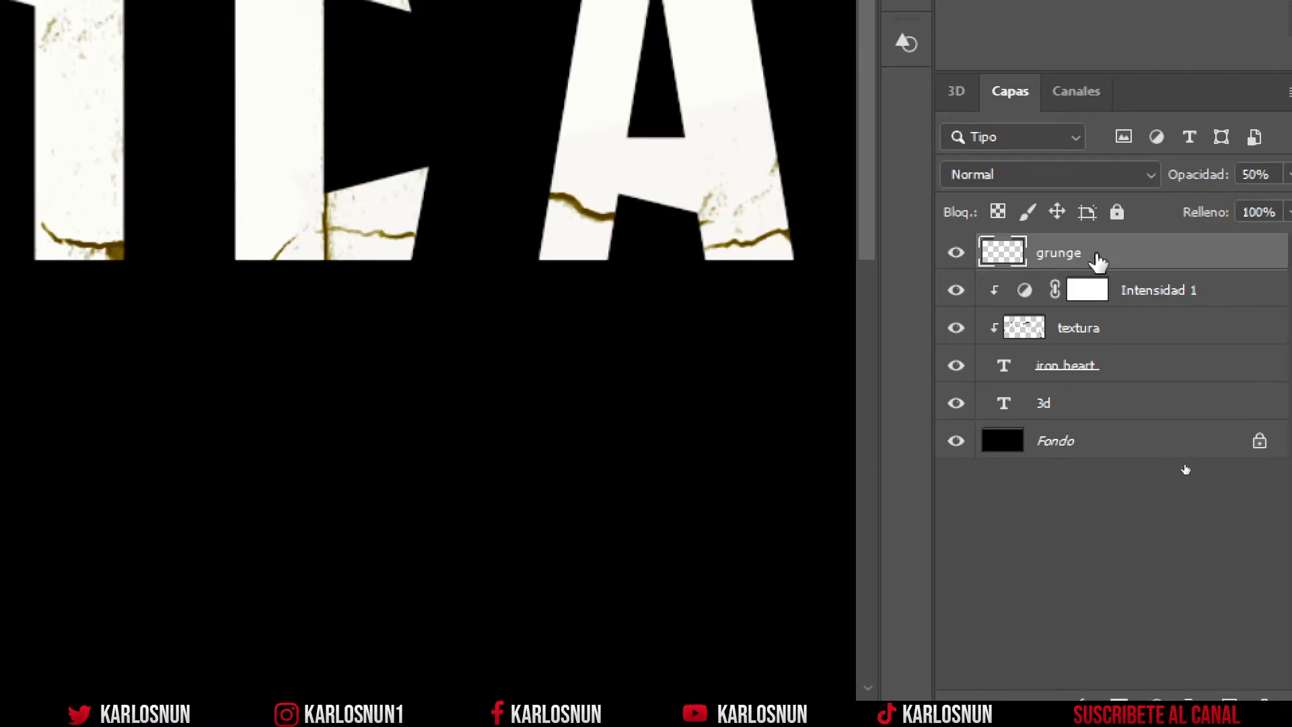
{"action": "right_click", "coordinate": [1097, 259]}
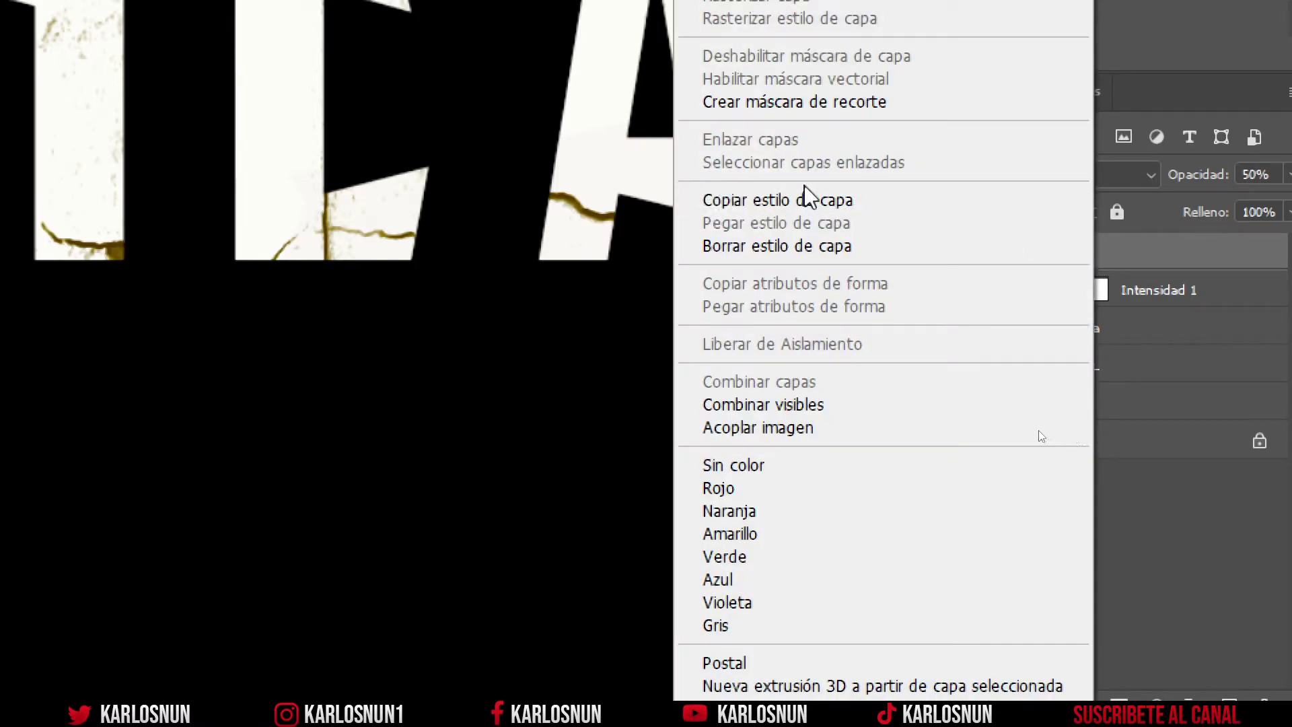
{"action": "left_click", "coordinate": [847, 108]}
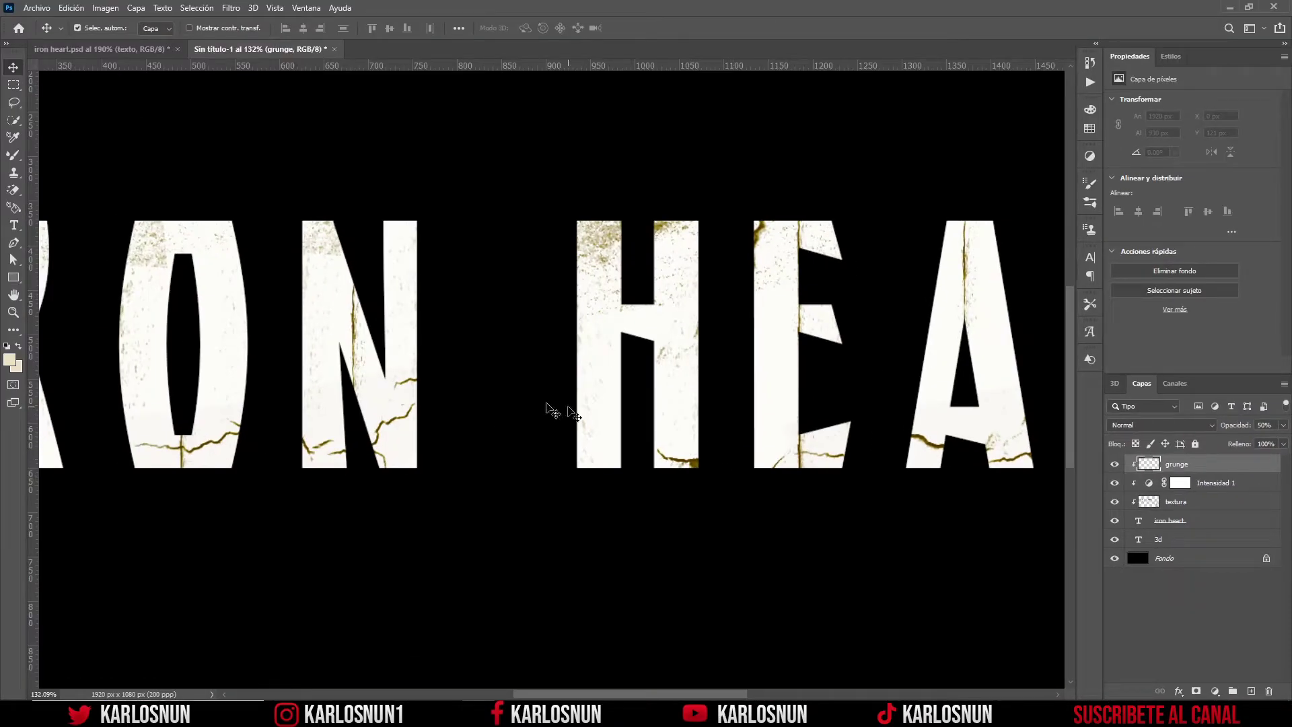
Switch to the Mixer Brush and expand the PINCEL GRUNGE set in the brush presets
{"action": "key", "text": "b"}
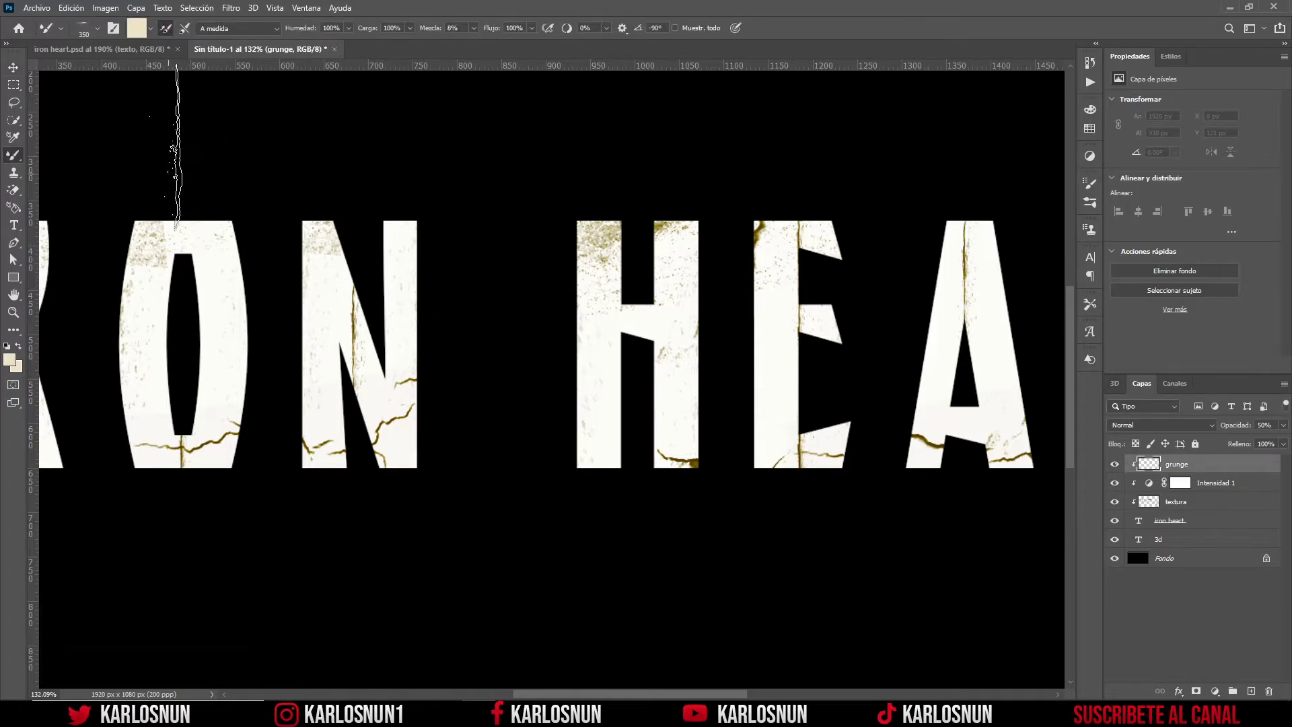
{"action": "left_click", "coordinate": [152, 29]}
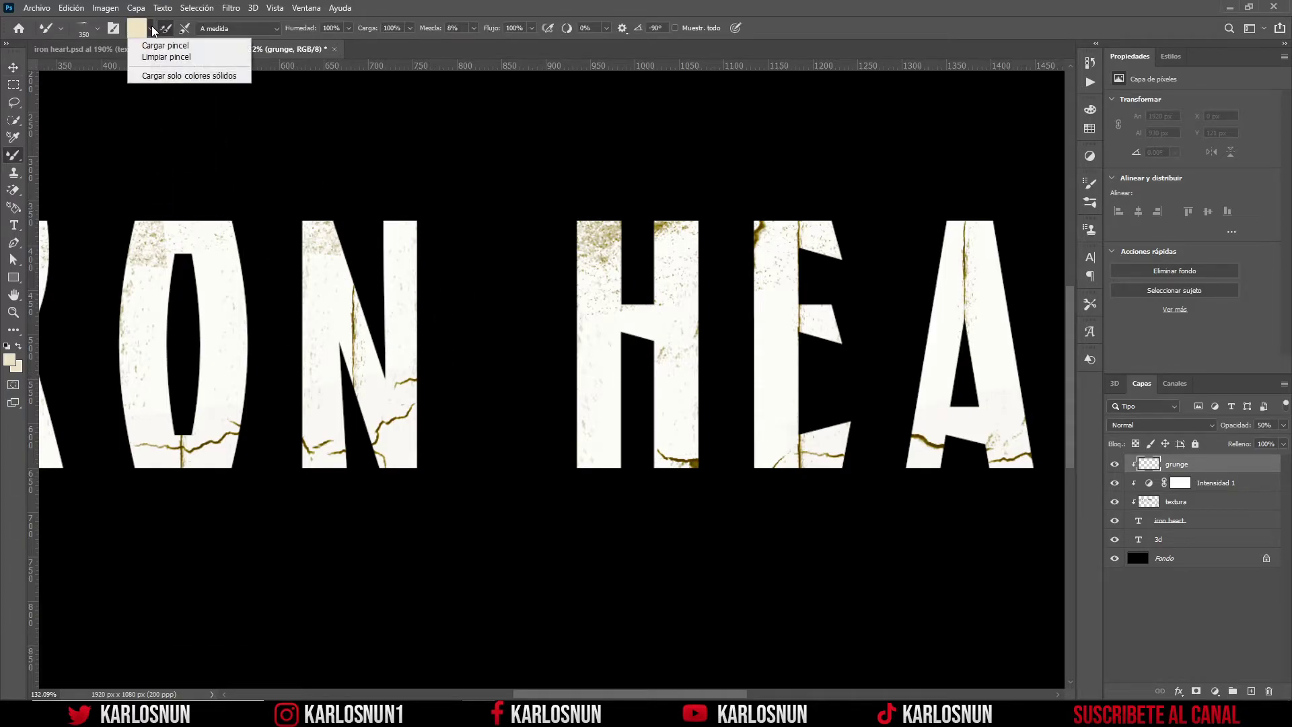
{"action": "left_click", "coordinate": [95, 30]}
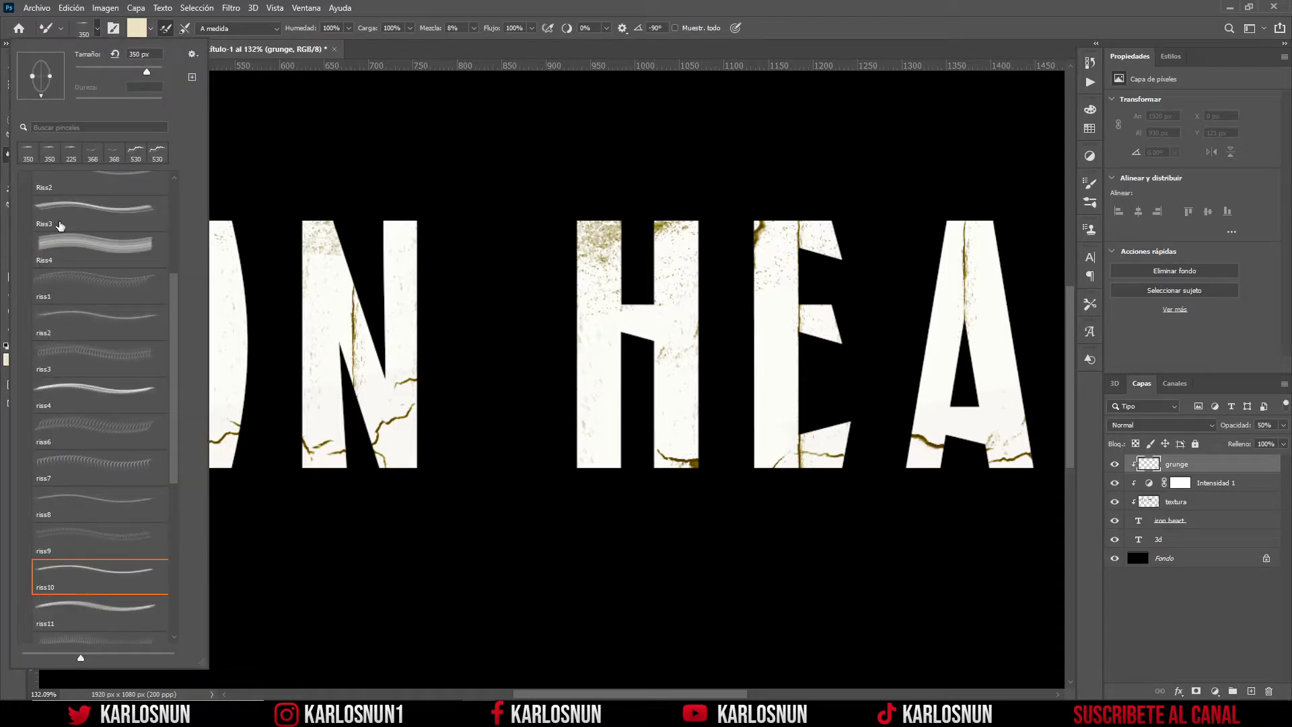
{"action": "scroll", "coordinate": [60, 226], "scroll_direction": "up", "scroll_amount": 2}
{"action": "scroll", "coordinate": [50, 226], "scroll_direction": "up", "scroll_amount": 2}
{"action": "scroll", "coordinate": [37, 226], "scroll_direction": "up", "scroll_amount": 1}
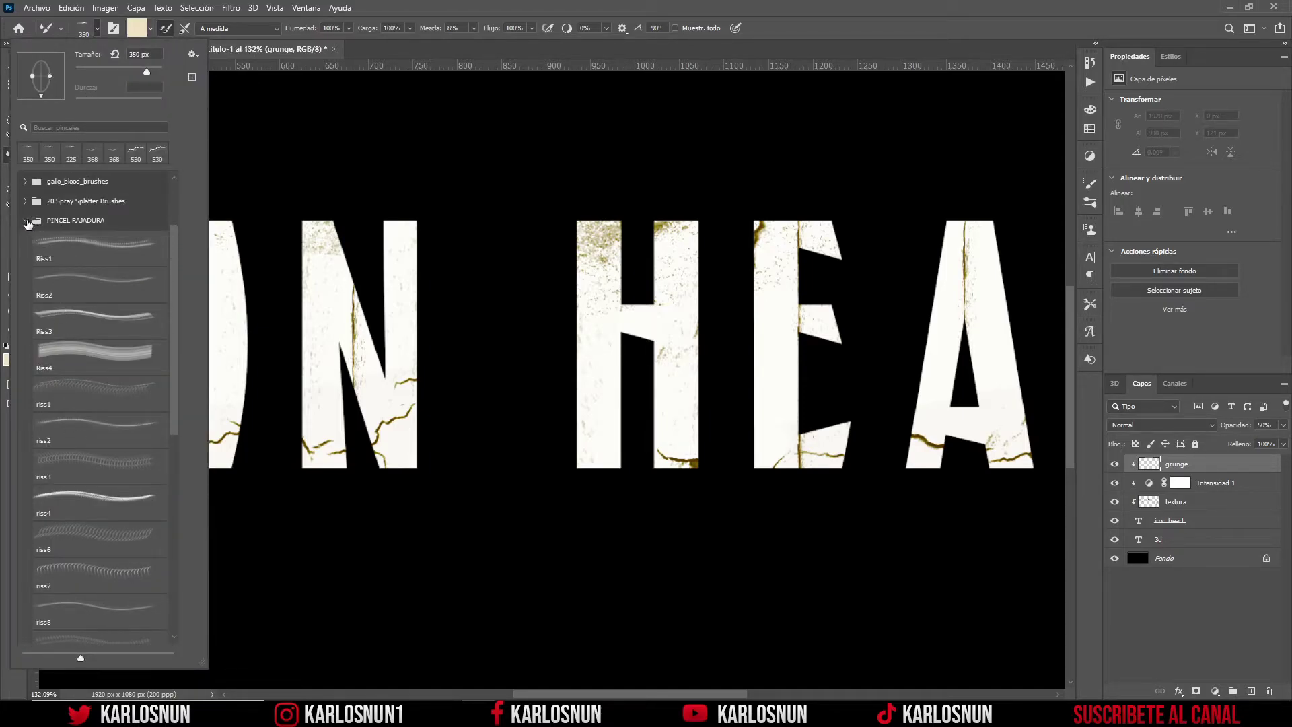
{"action": "left_click", "coordinate": [26, 222]}
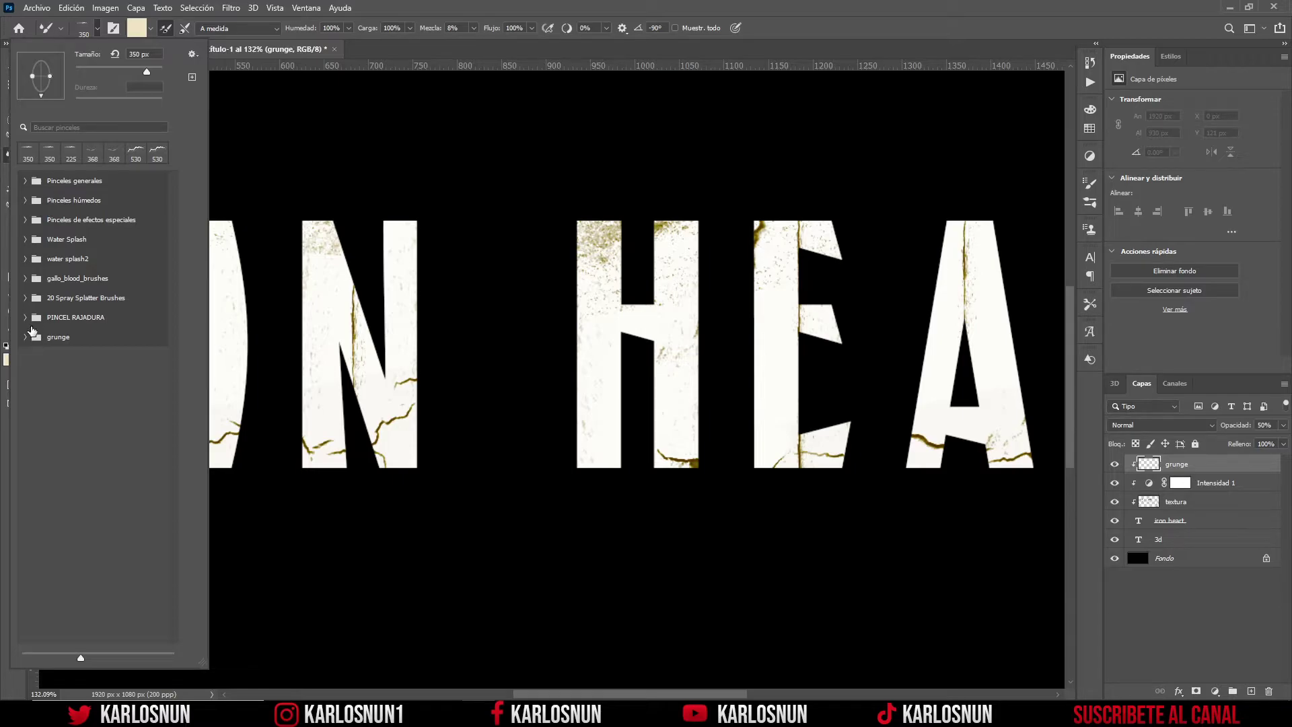
{"action": "left_click", "coordinate": [25, 337]}
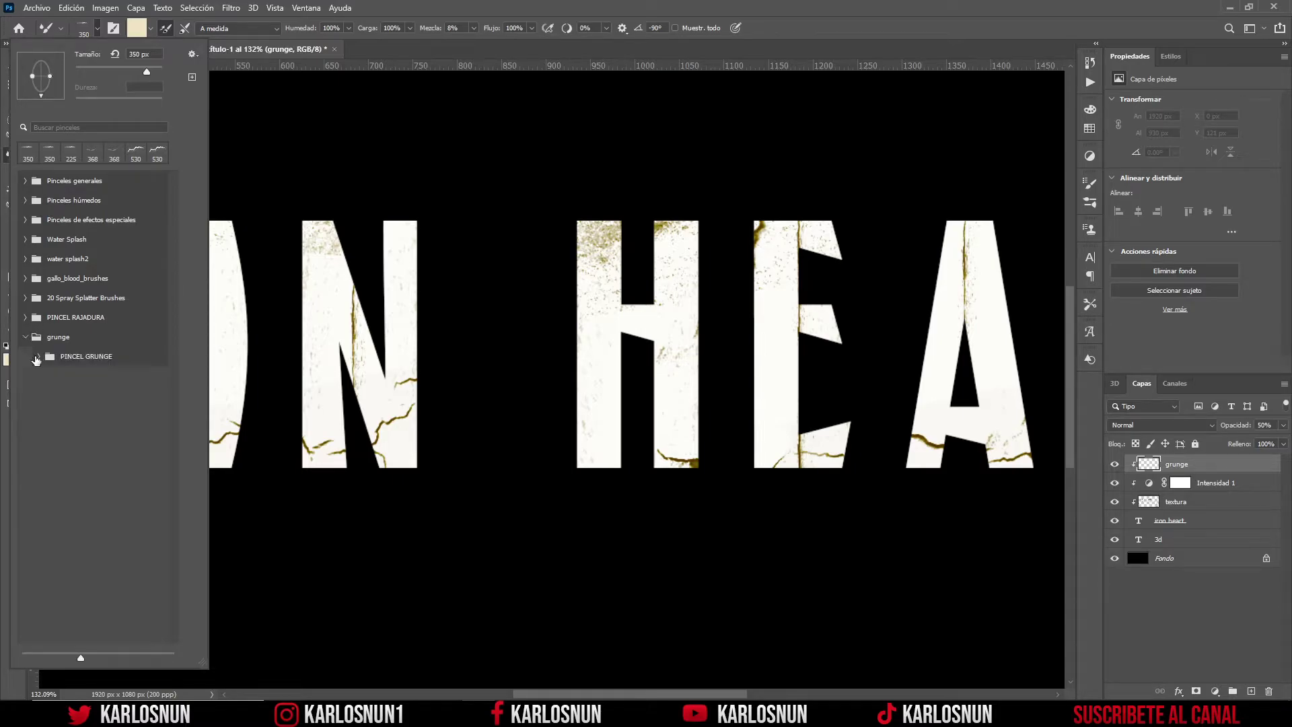
{"action": "left_click", "coordinate": [40, 357]}
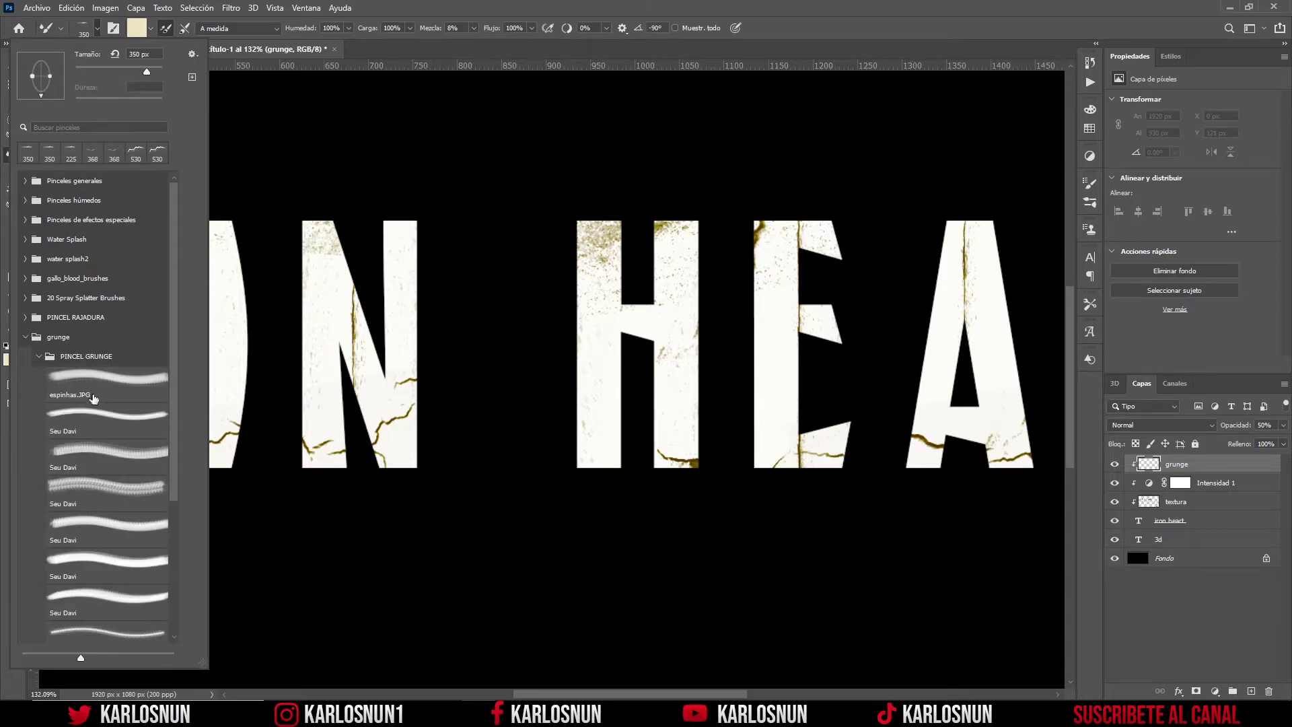
Pick the streaky Seu Davi grunge brush and set its size to 220 px
{"action": "left_click", "coordinate": [122, 383]}
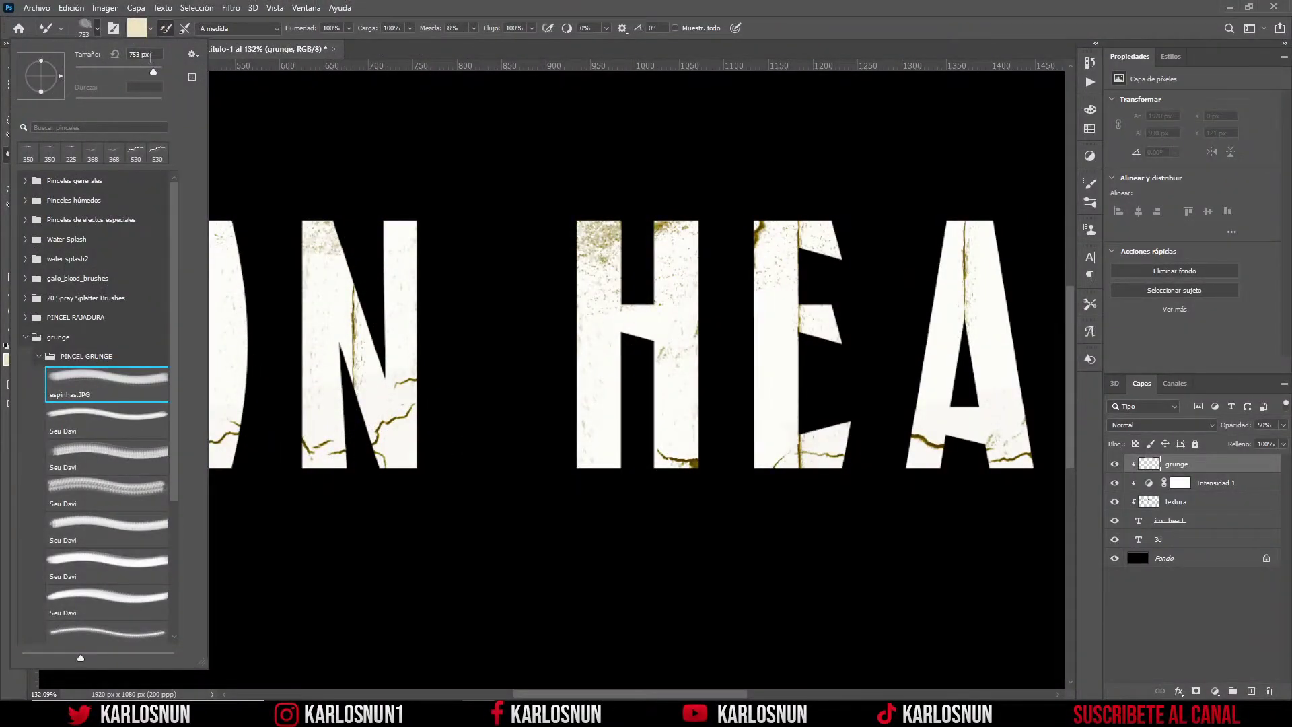
{"action": "left_click_drag", "start_coordinate": [151, 56], "coordinate": [103, 55]}
{"action": "type", "text": "2"}
{"action": "type", "text": "20"}
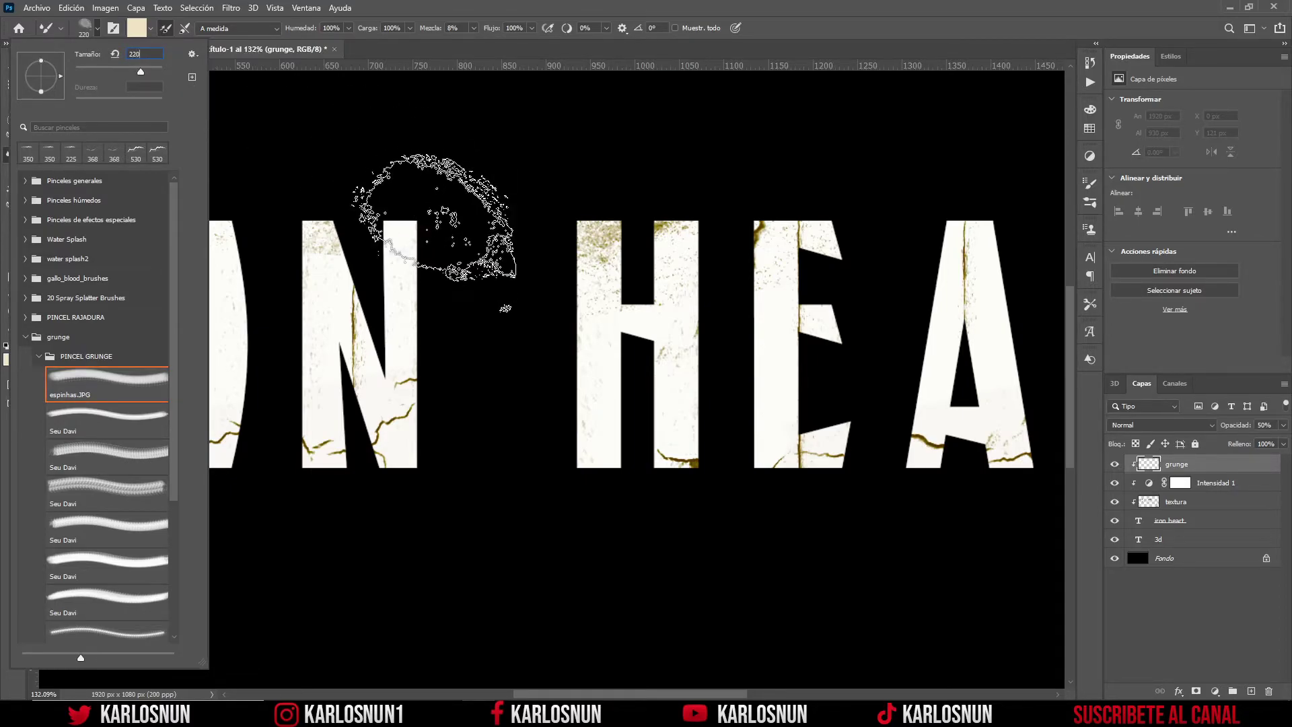
{"action": "left_click", "coordinate": [117, 431]}
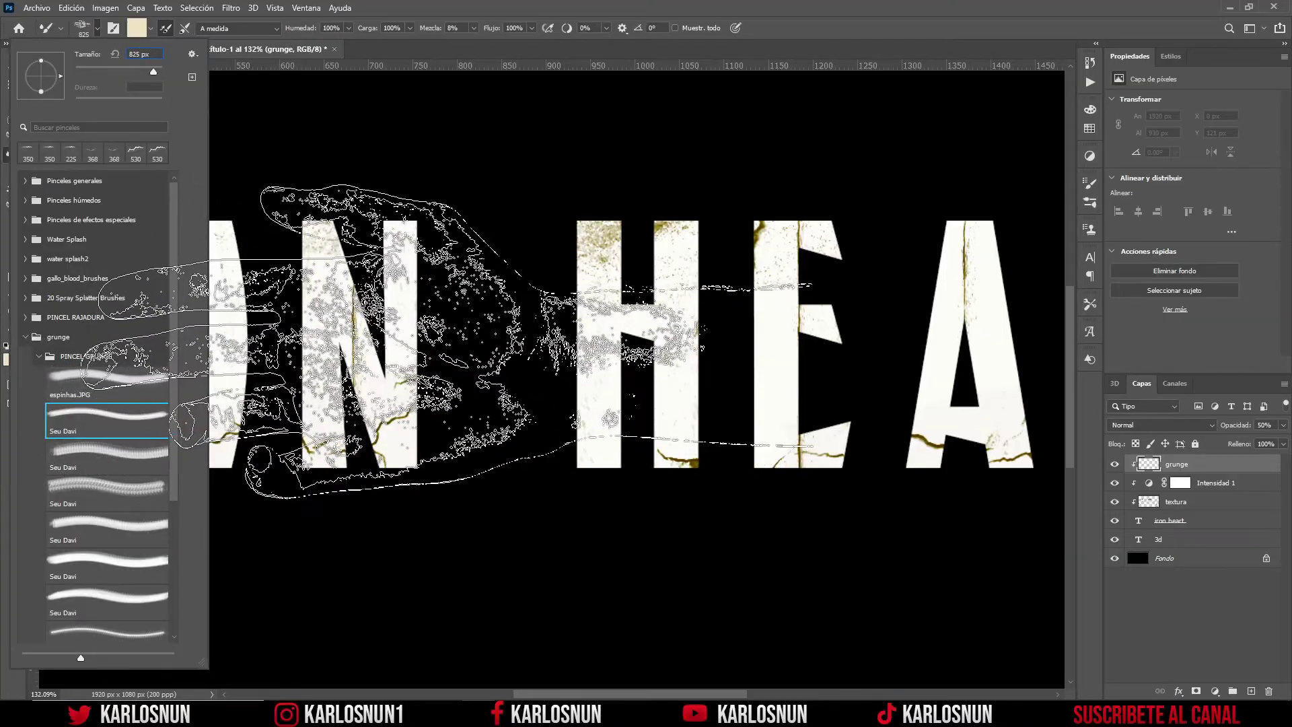
{"action": "left_click", "coordinate": [136, 454]}
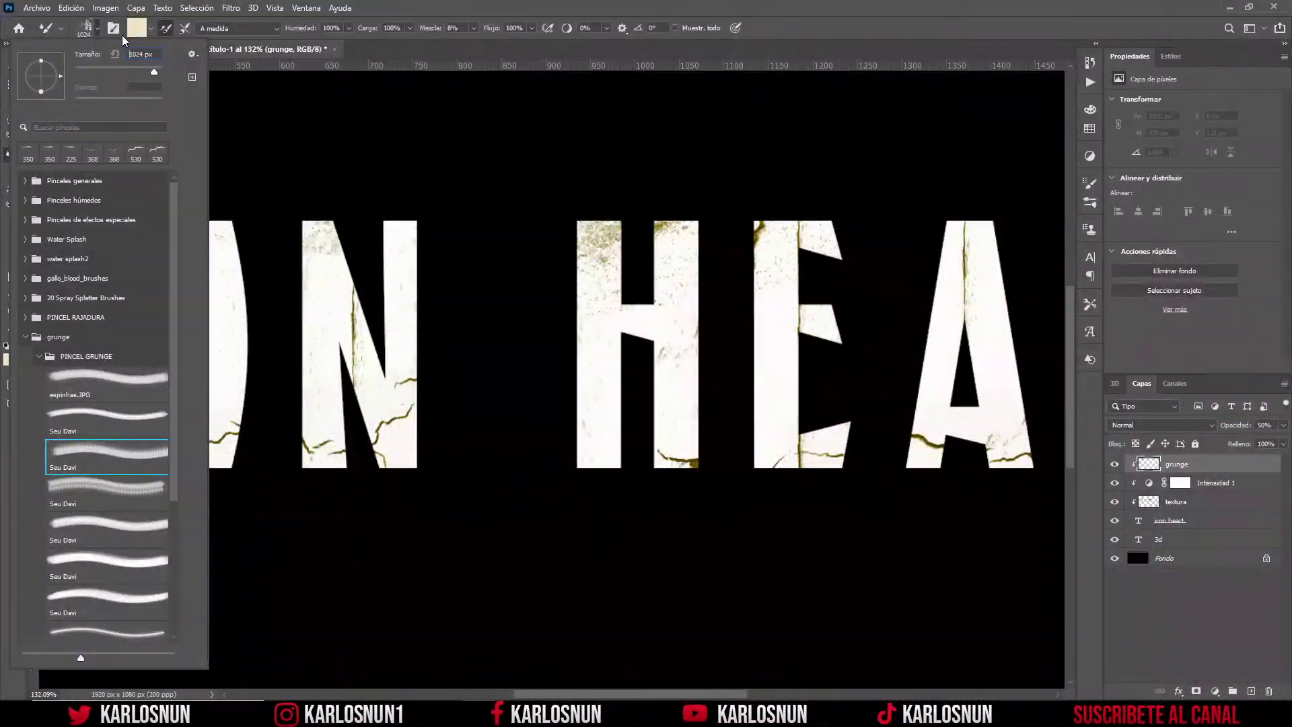
{"action": "left_click_drag", "start_coordinate": [157, 54], "coordinate": [107, 53]}
{"action": "type", "text": "220"}
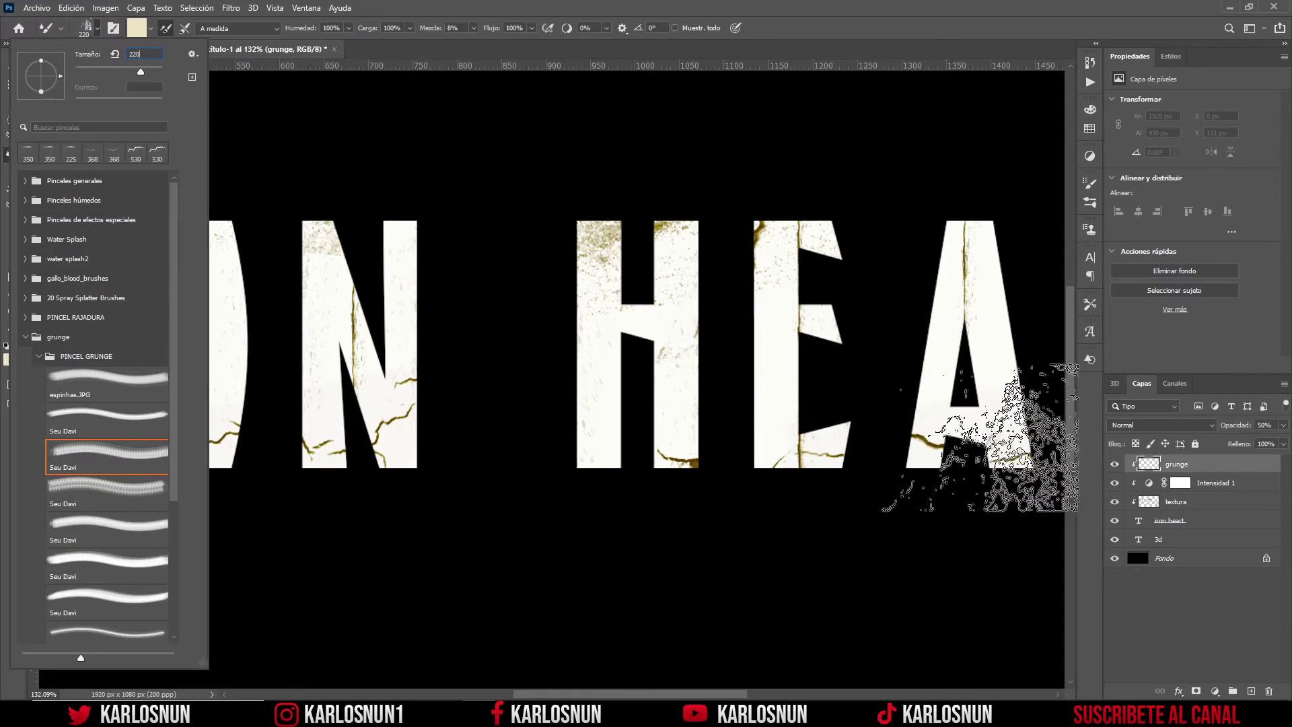
Paint beige grunge texture over the T, R and A letters
{"action": "key", "text": "Return"}
{"action": "mouse_move", "coordinate": [802, 438]}
{"action": "left_mouse_down"}
{"action": "mouse_move", "coordinate": [508, 445]}
{"action": "mouse_move", "coordinate": [496, 434]}
{"action": "left_mouse_up"}
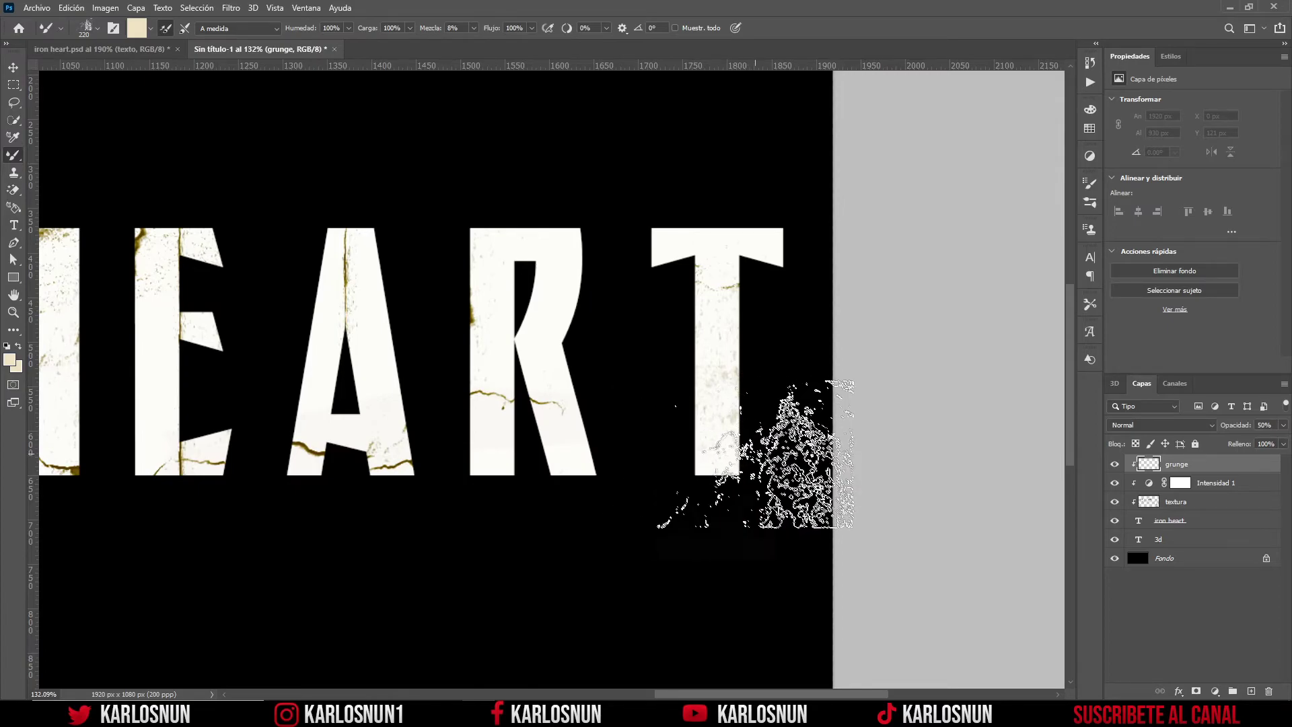
{"action": "left_click_drag", "start_coordinate": [765, 433], "coordinate": [794, 411]}
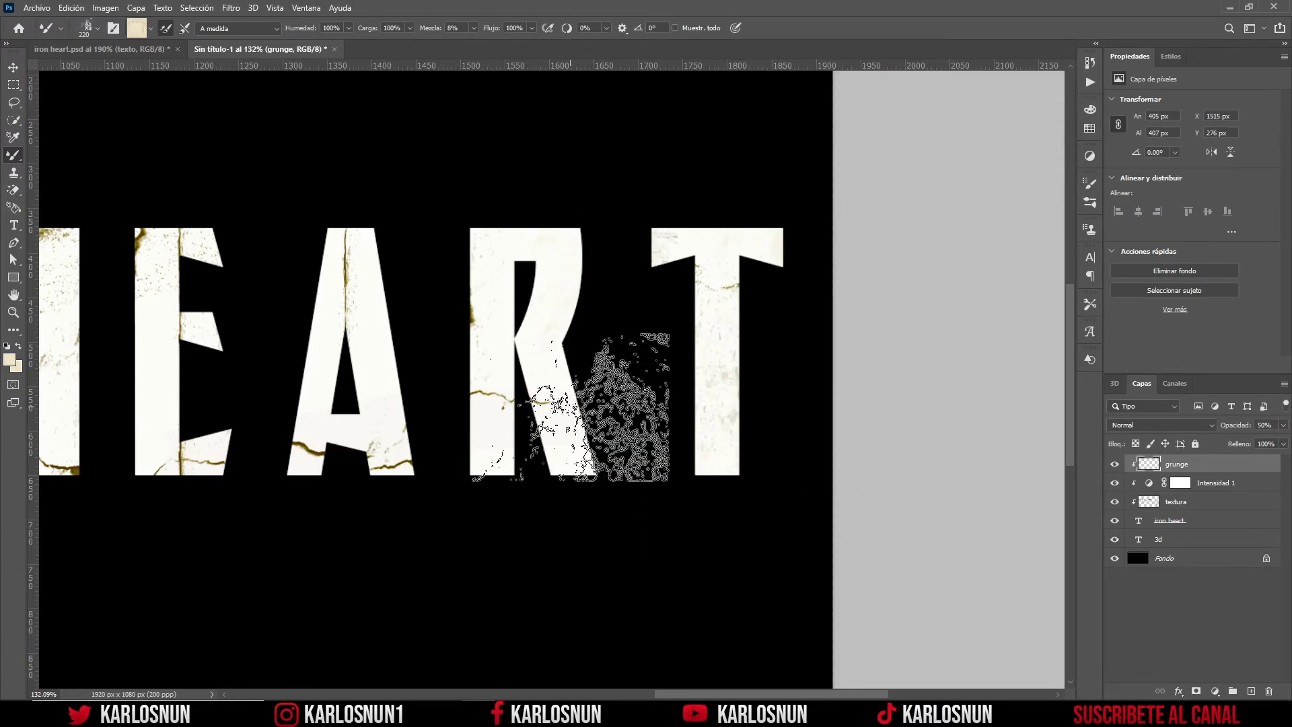
{"action": "scroll", "coordinate": [505, 444], "scroll_direction": "up", "scroll_amount": 5}
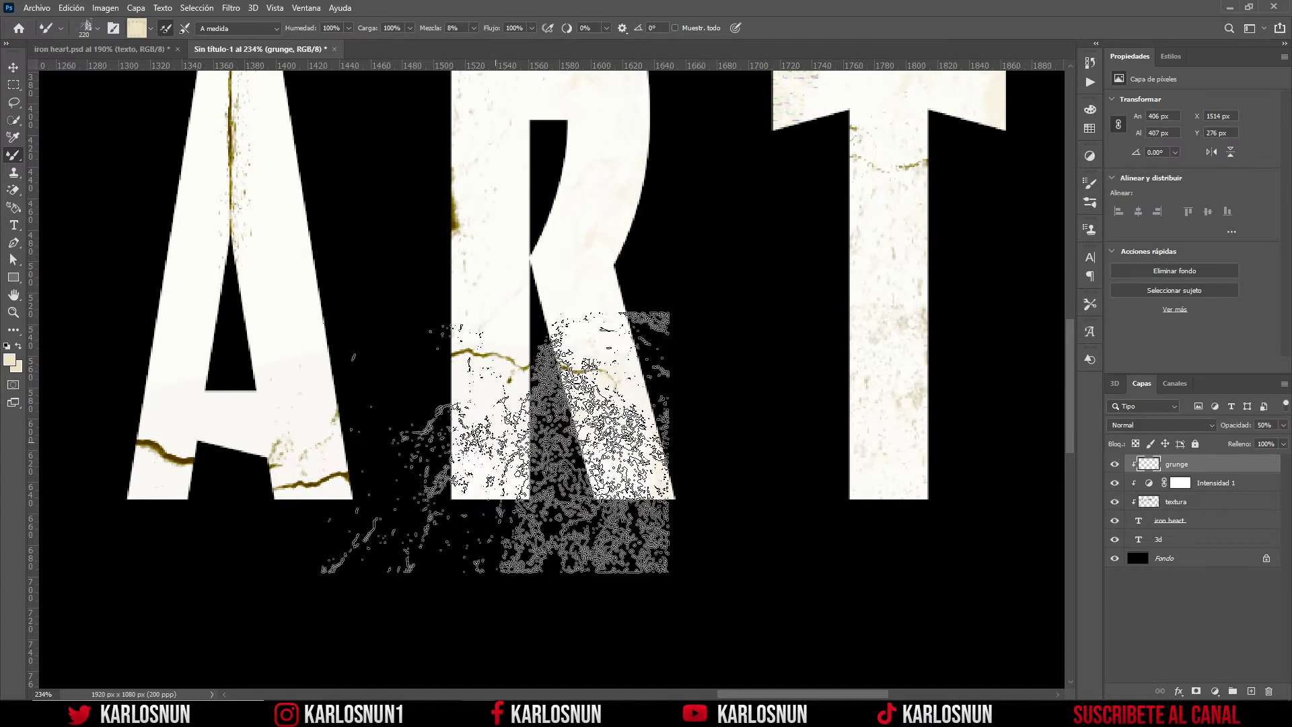
{"action": "left_click_drag", "start_coordinate": [495, 441], "coordinate": [605, 501]}
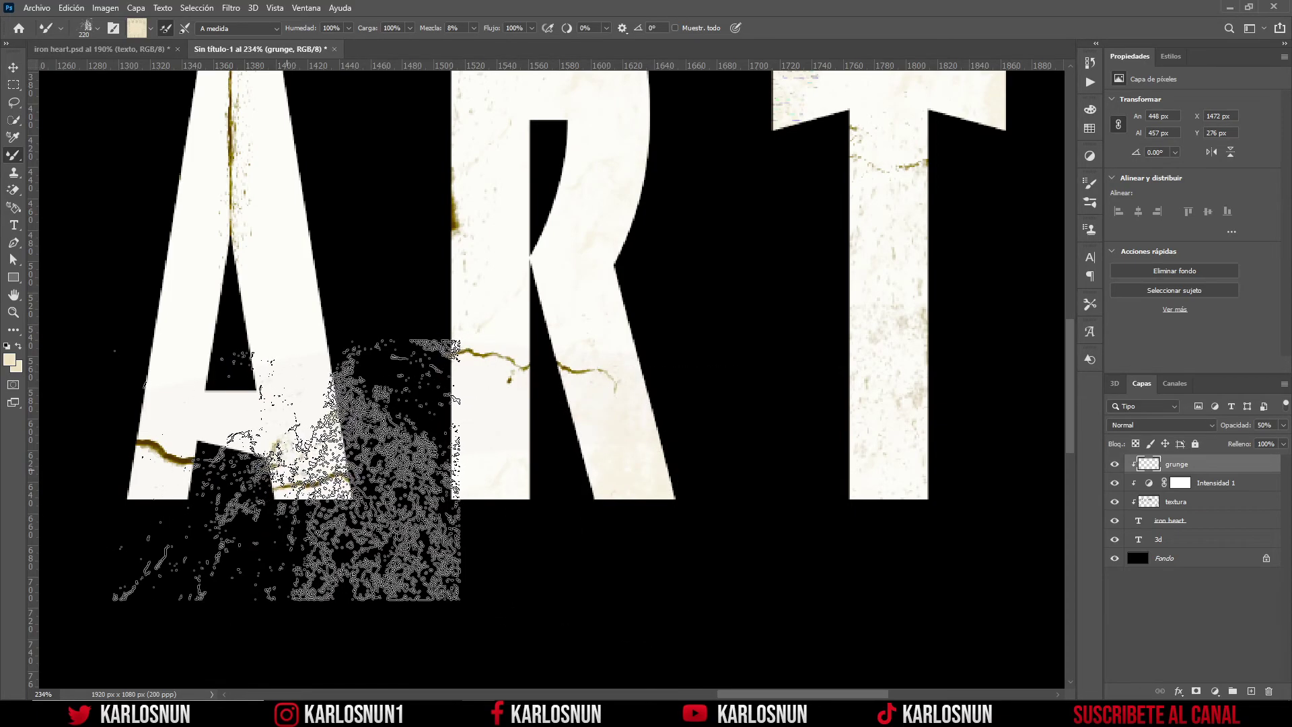
{"action": "left_click_drag", "start_coordinate": [287, 468], "coordinate": [377, 202]}
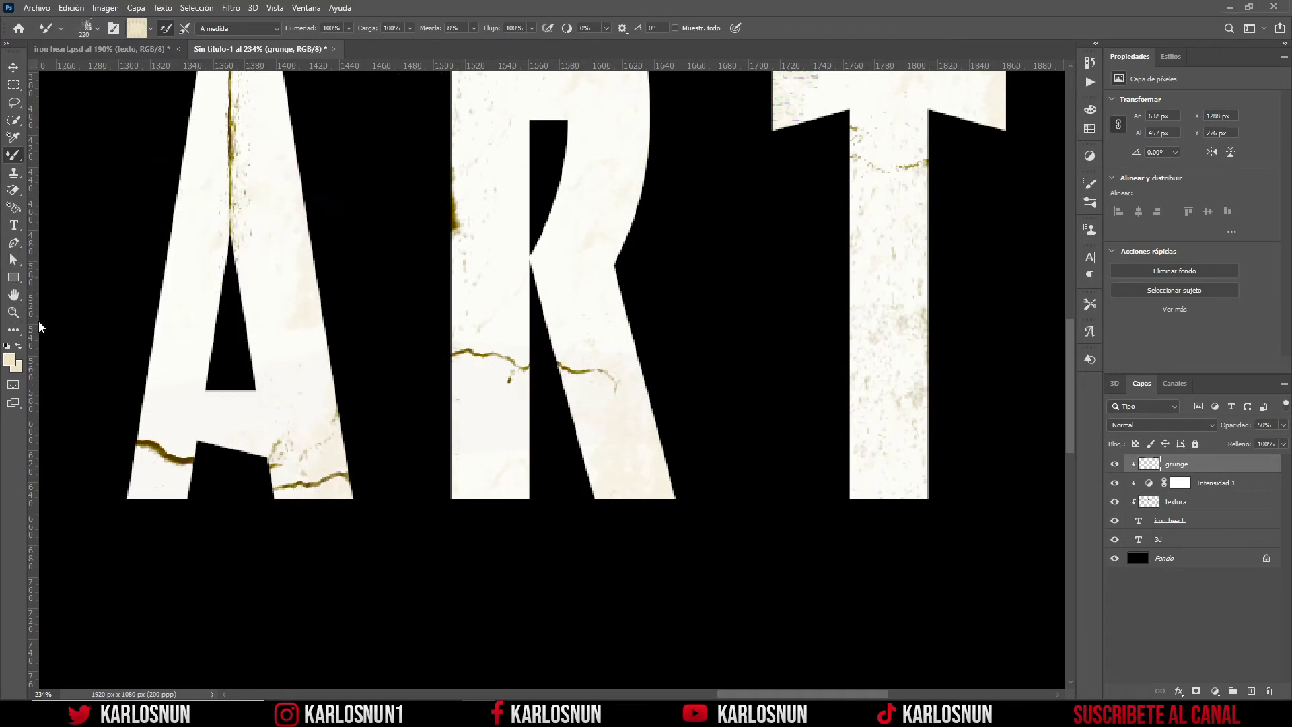
Extend the grunge strokes over the E, then return to the Move tool
{"action": "mouse_move", "coordinate": [41, 327]}
{"action": "left_mouse_down"}
{"action": "mouse_move", "coordinate": [450, 363]}
{"action": "mouse_move", "coordinate": [377, 471]}
{"action": "left_mouse_up"}
{"action": "left_click_drag", "start_coordinate": [471, 350], "coordinate": [202, 579]}
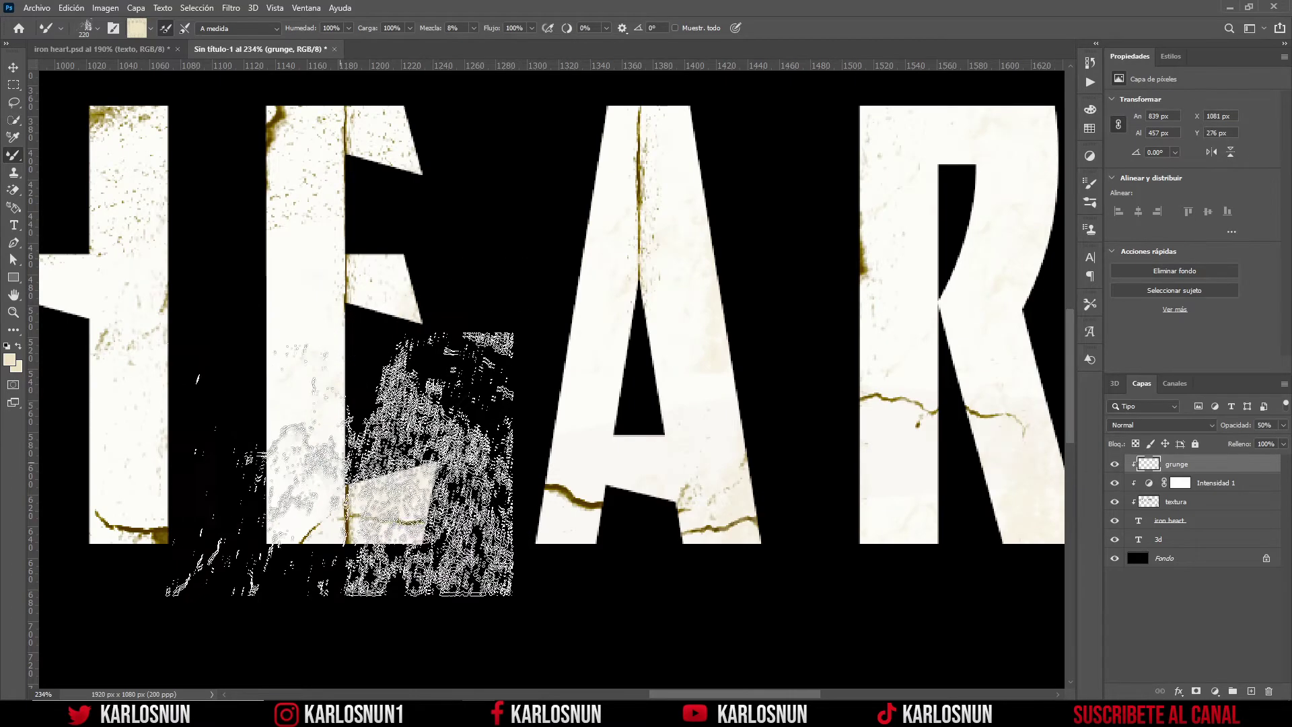
{"action": "left_click_drag", "start_coordinate": [340, 464], "coordinate": [457, 256]}
{"action": "scroll", "coordinate": [458, 256], "scroll_direction": "down", "scroll_amount": 5}
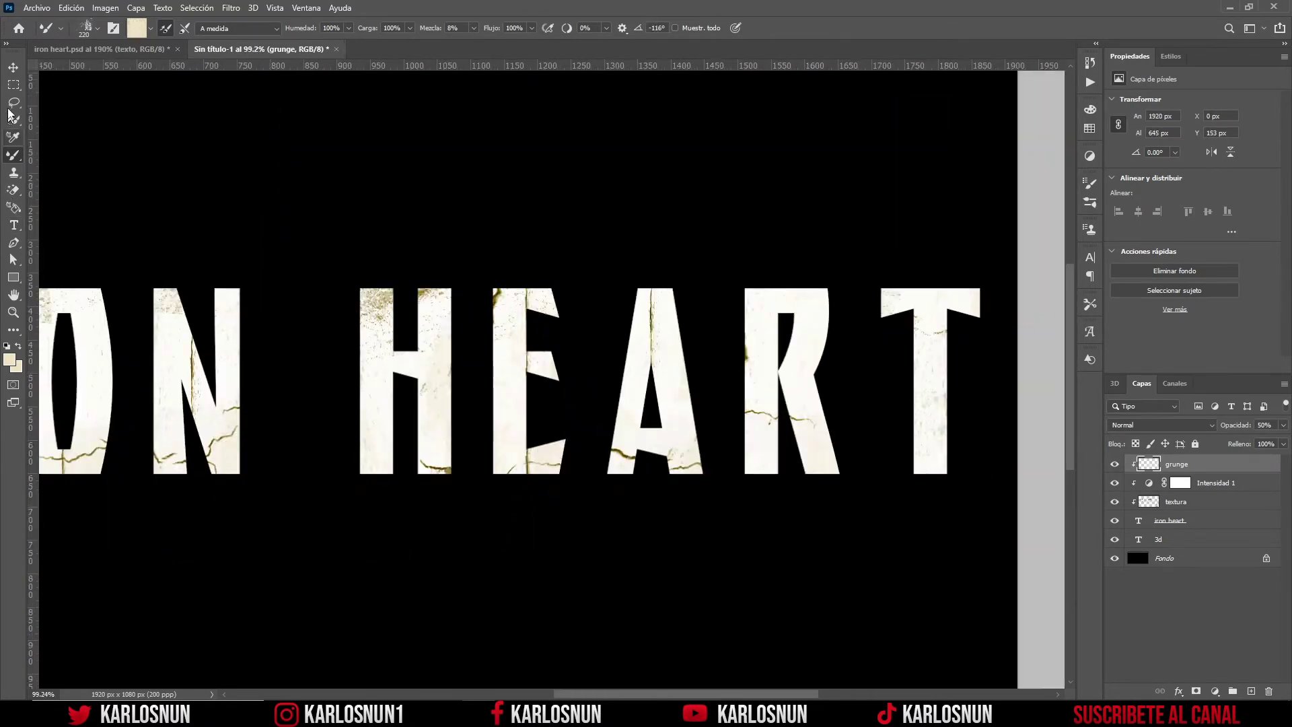
{"action": "left_click", "coordinate": [13, 67]}
{"action": "scroll", "coordinate": [402, 360], "scroll_direction": "up", "scroll_amount": 5}
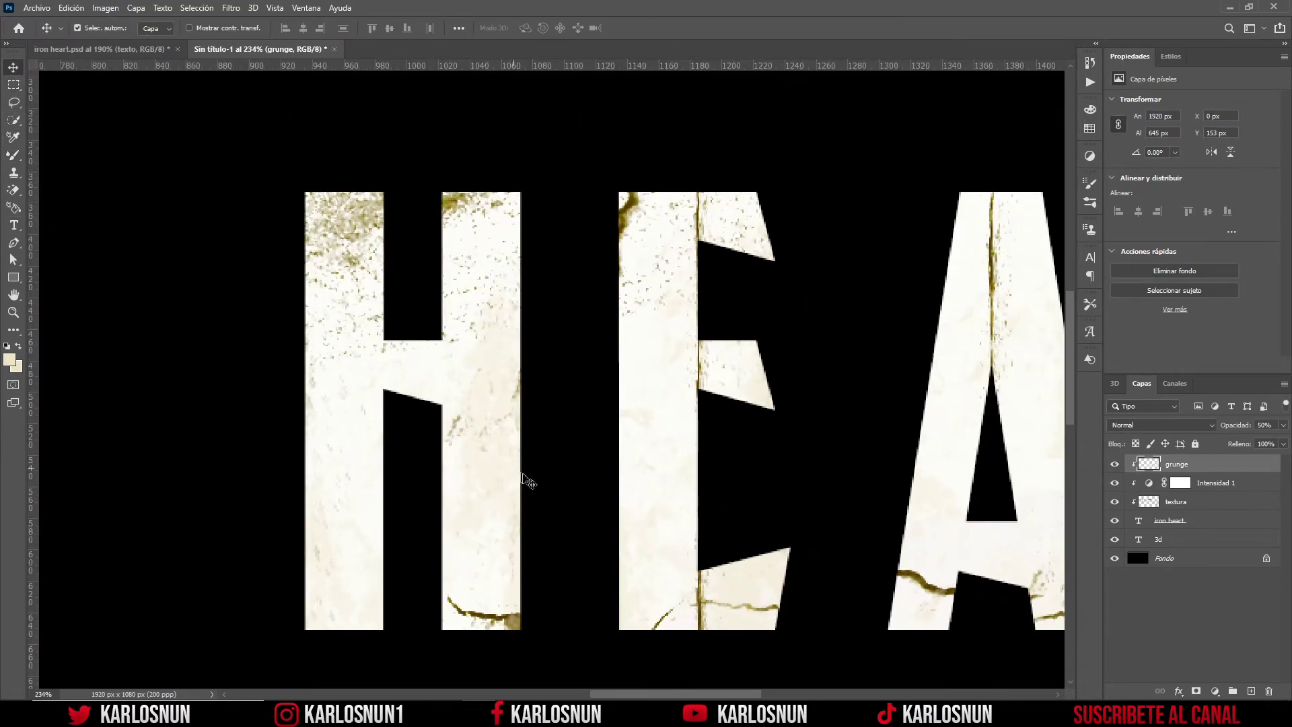
{"action": "scroll", "coordinate": [602, 496], "scroll_direction": "down", "scroll_amount": 1}
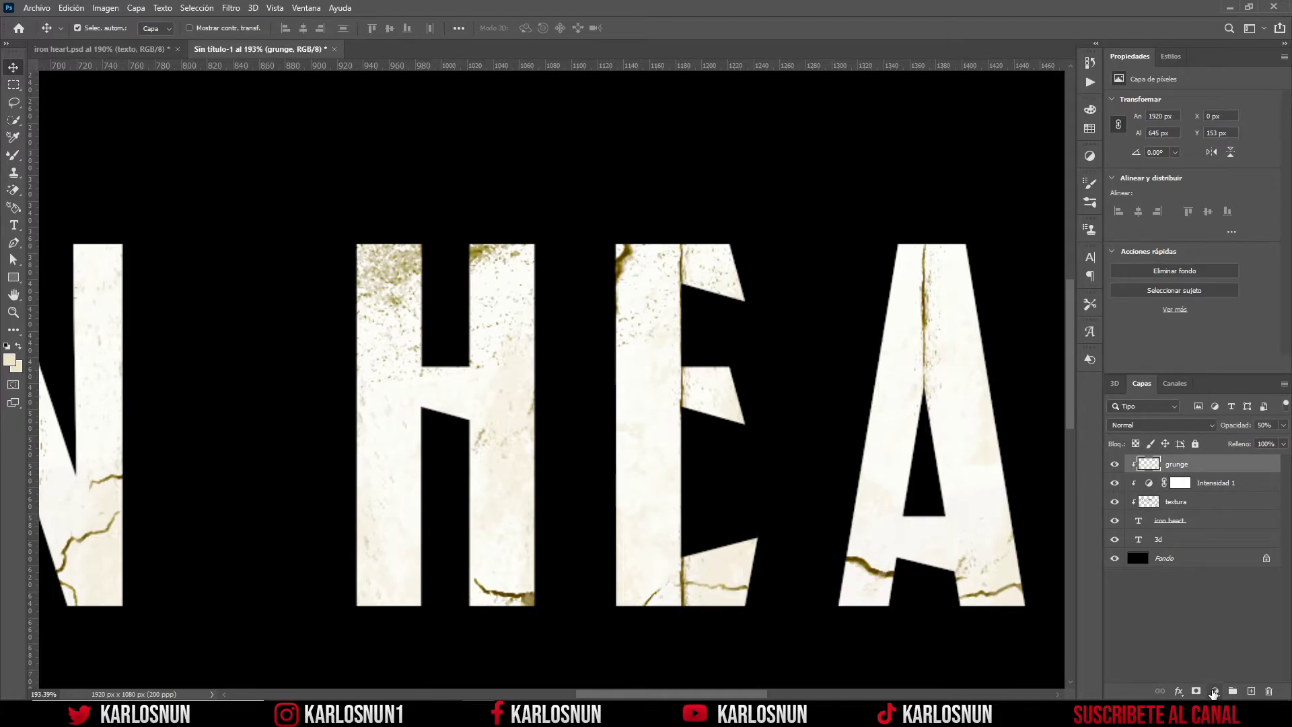
Add a Vibrance layer clipped to the grunge layer with Intensidad +9 and Saturación +19
{"action": "left_click", "coordinate": [1213, 693]}
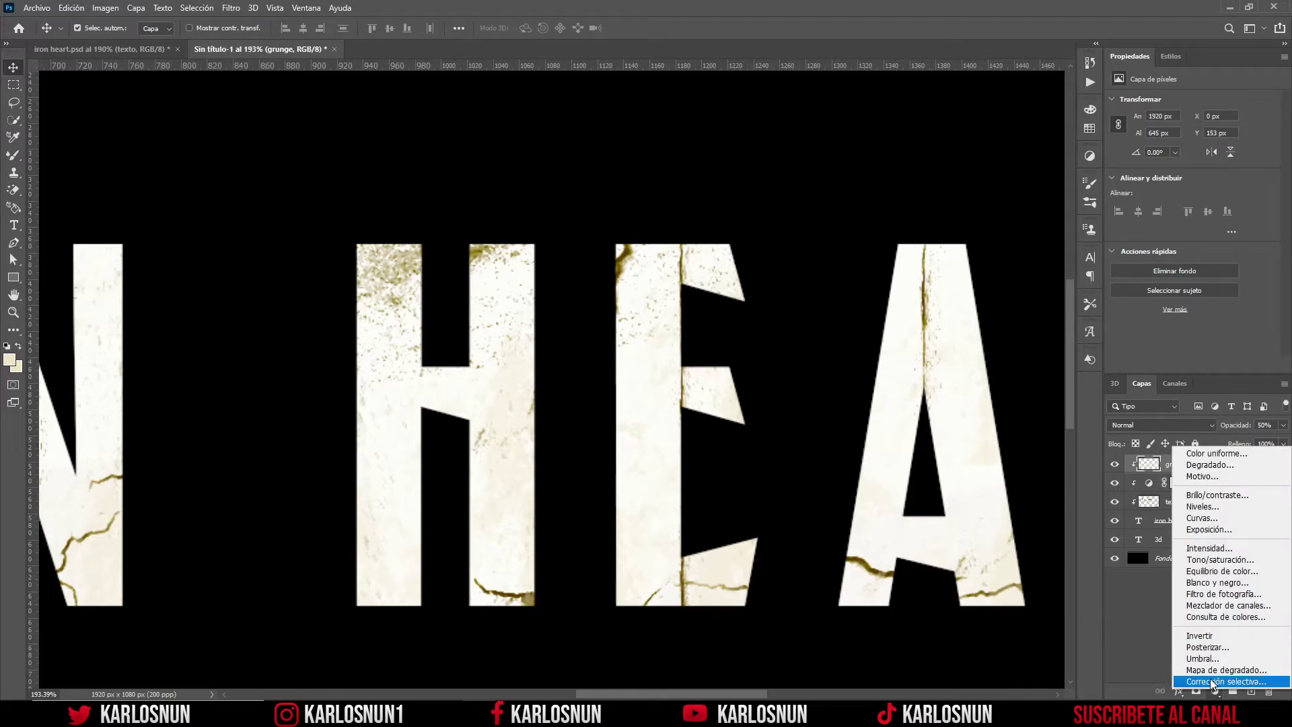
{"action": "left_click", "coordinate": [1202, 548]}
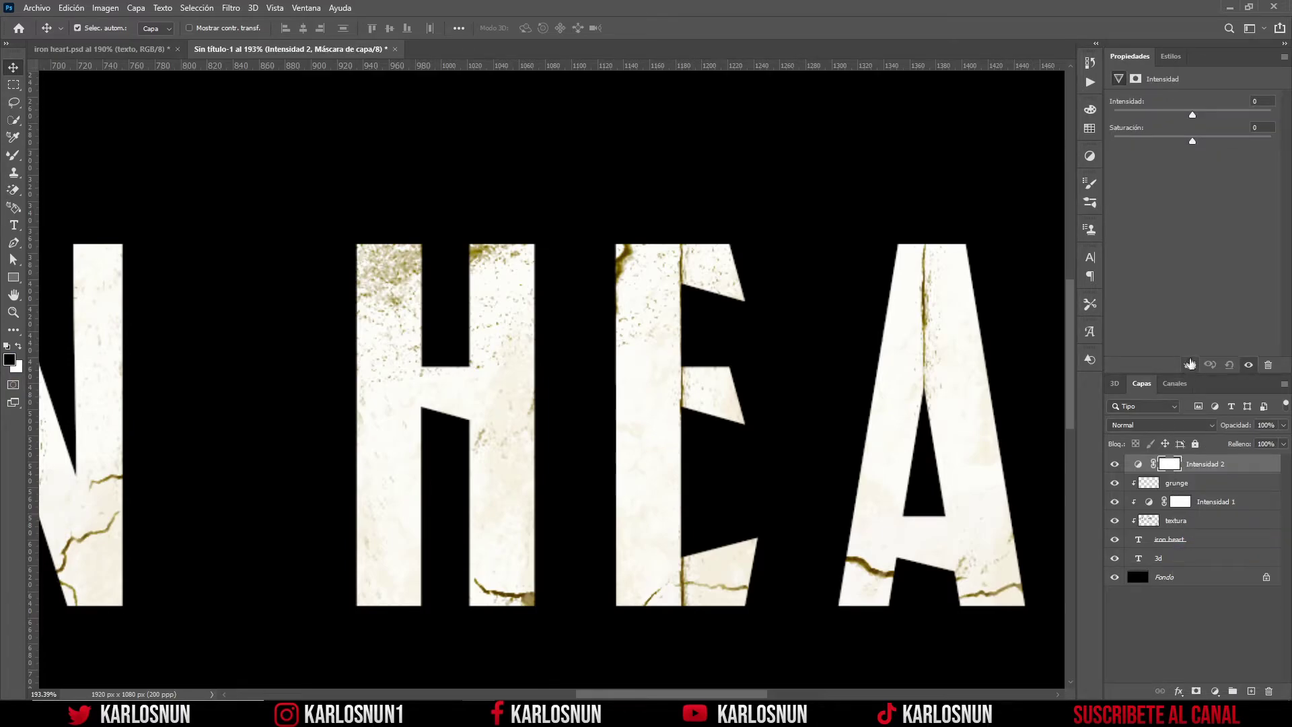
{"action": "left_click", "coordinate": [1189, 364]}
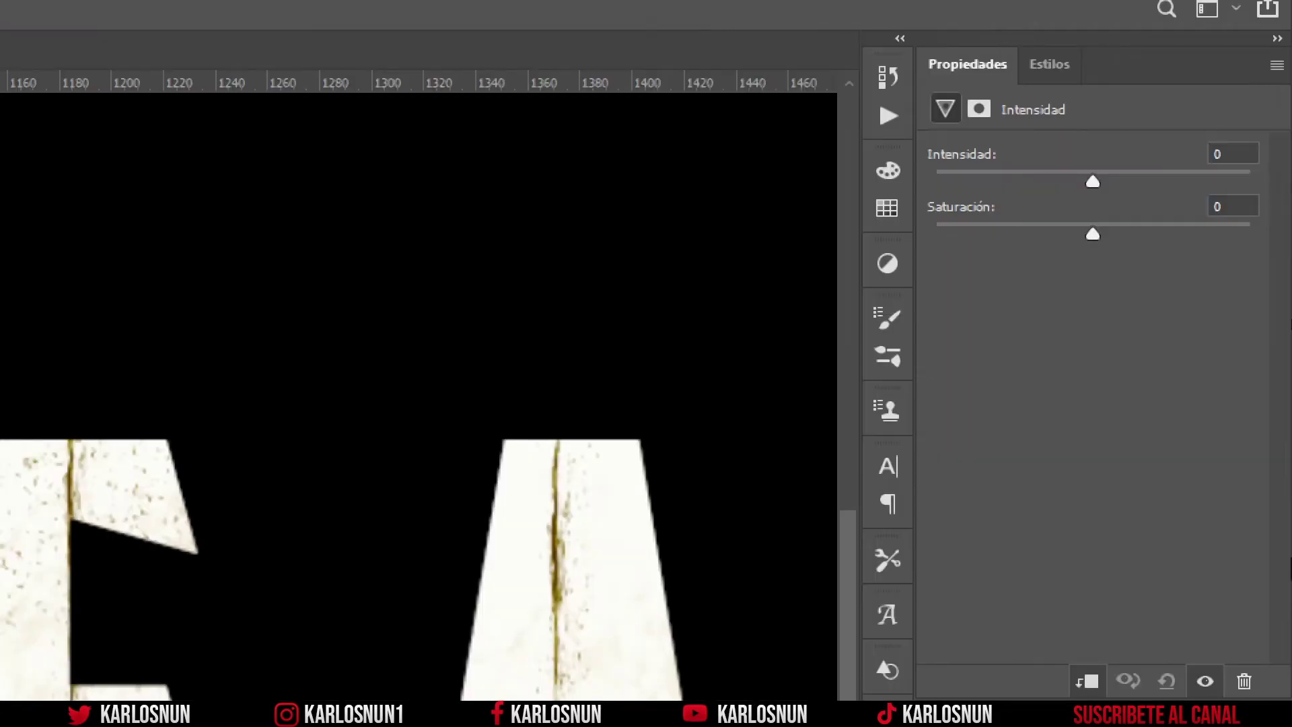
{"action": "left_click", "coordinate": [1236, 156]}
{"action": "type", "text": "+"}
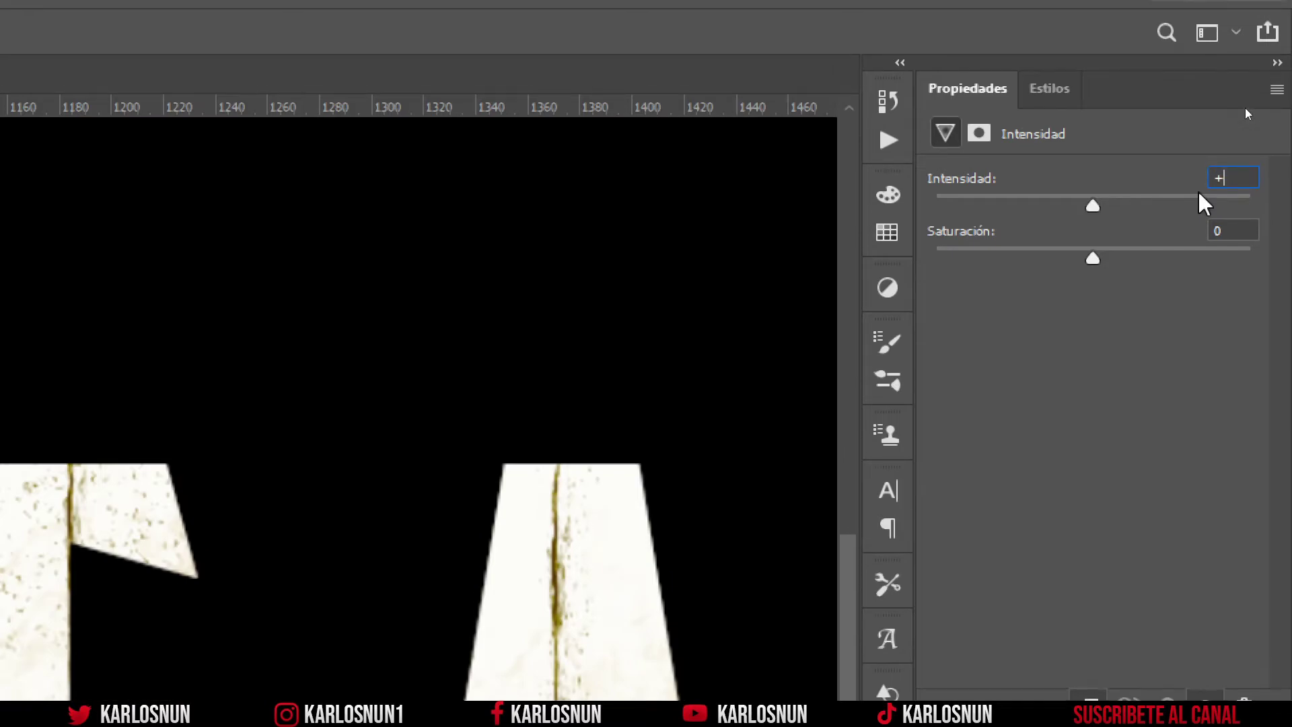
{"action": "type", "text": "9"}
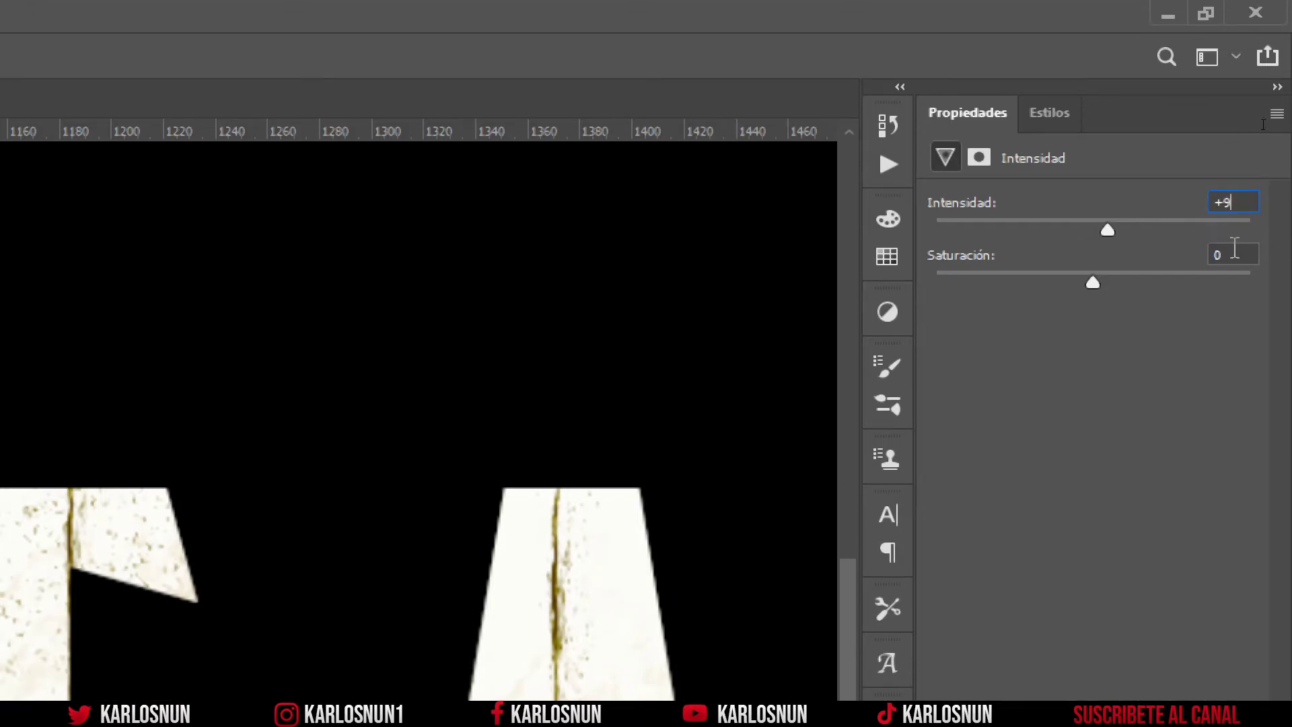
{"action": "left_click", "coordinate": [1211, 255]}
{"action": "type", "text": "+"}
{"action": "type", "text": "19"}
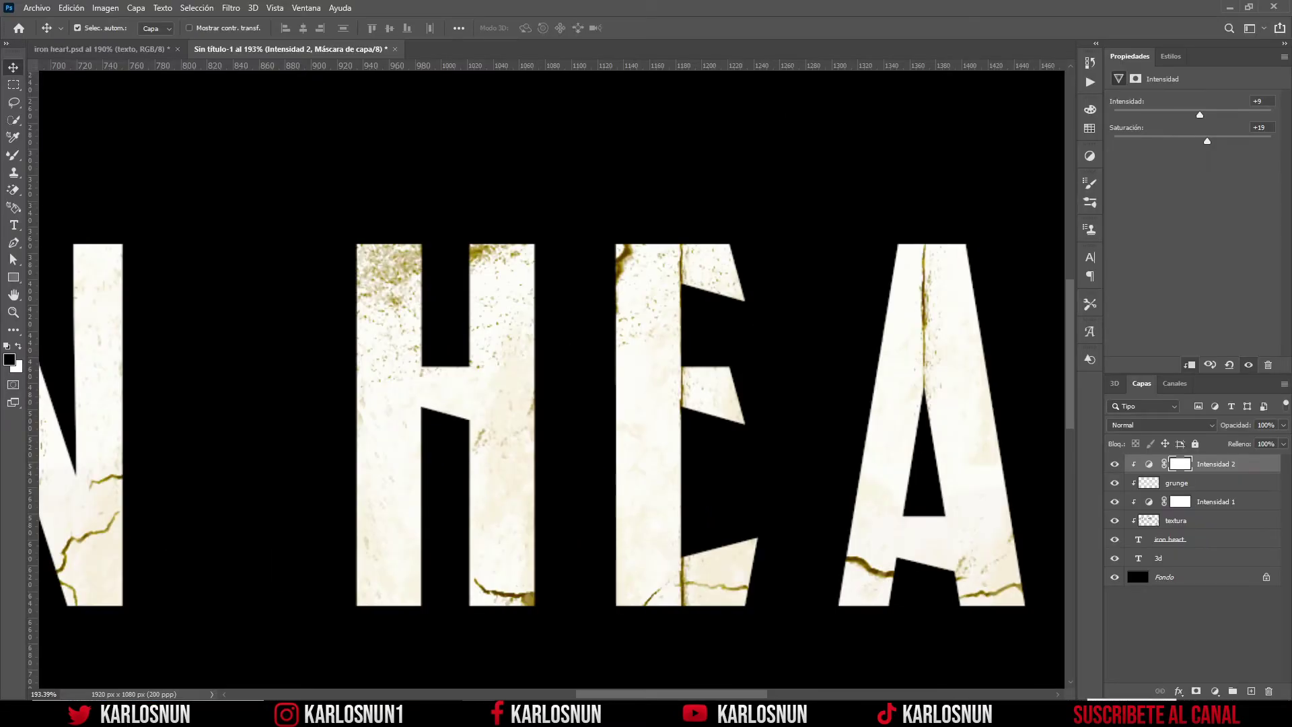
{"action": "left_click", "coordinate": [1214, 692]}
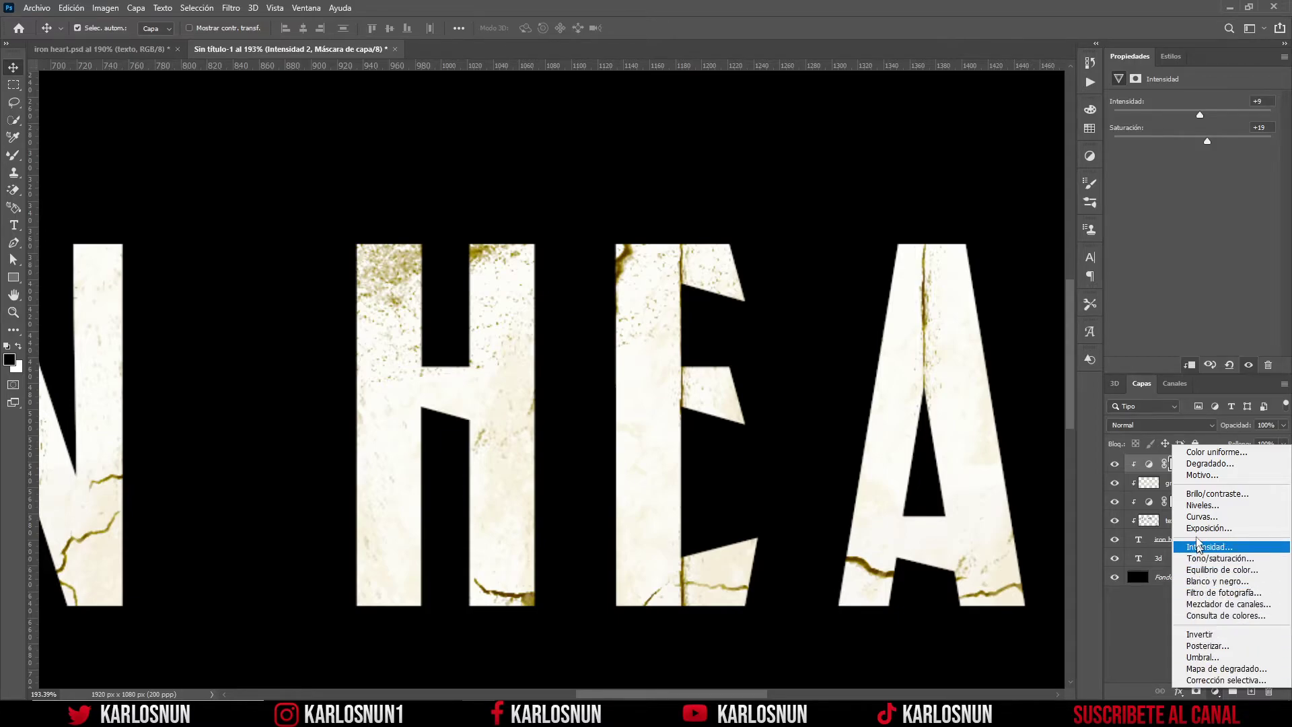
Add a clipped Levels layer with input levels 15, 0.8 and 240
{"action": "left_click", "coordinate": [1194, 513]}
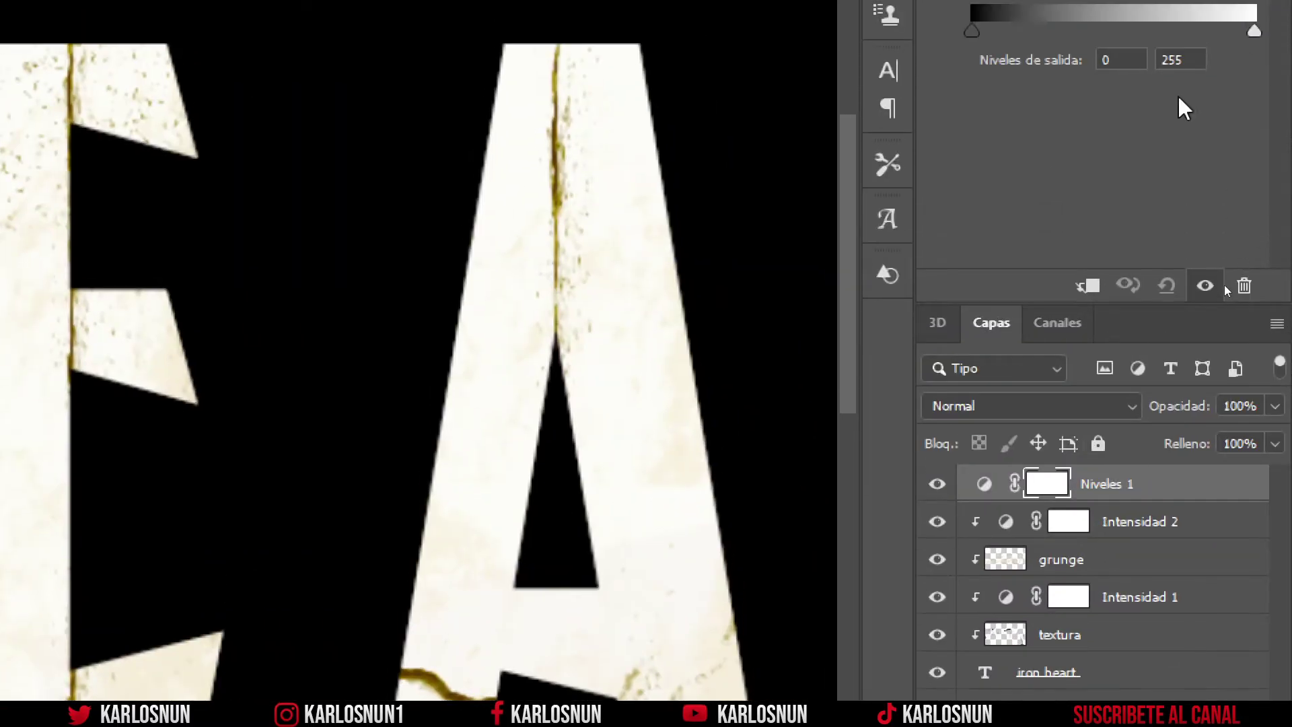
{"action": "left_click", "coordinate": [1088, 288]}
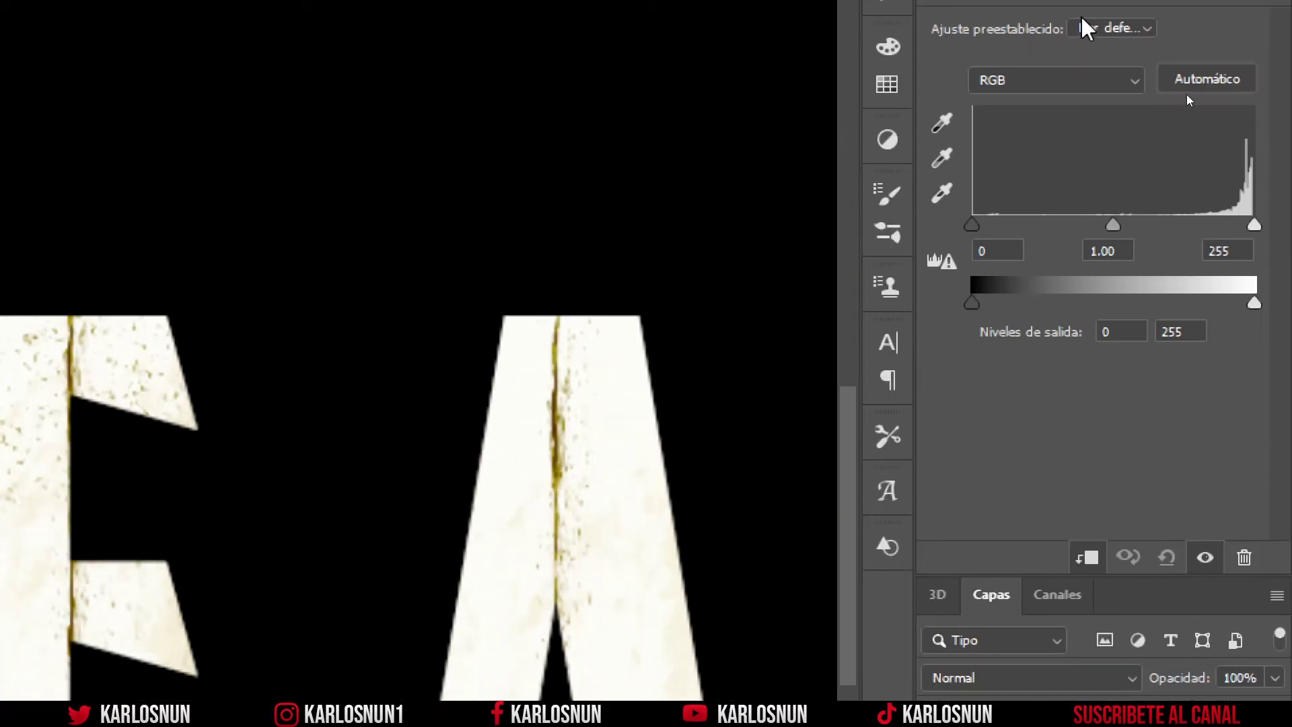
{"action": "left_click", "coordinate": [982, 252]}
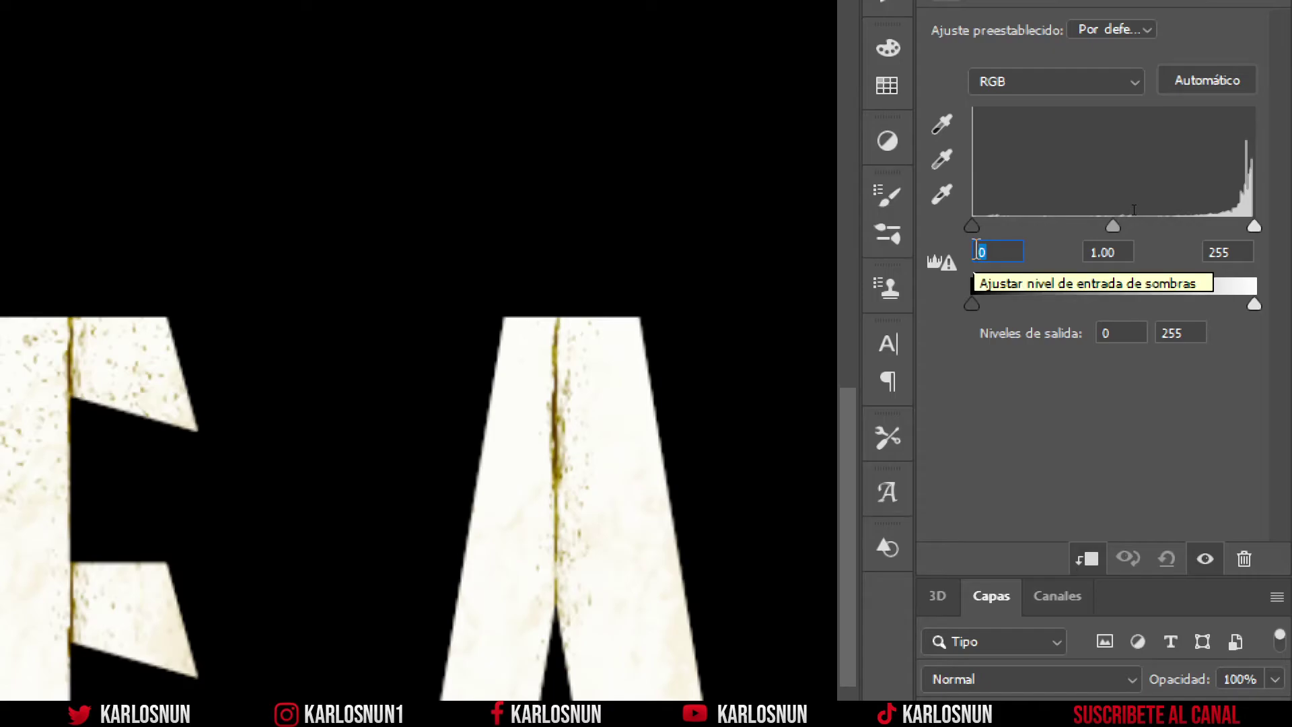
{"action": "type", "text": "15"}
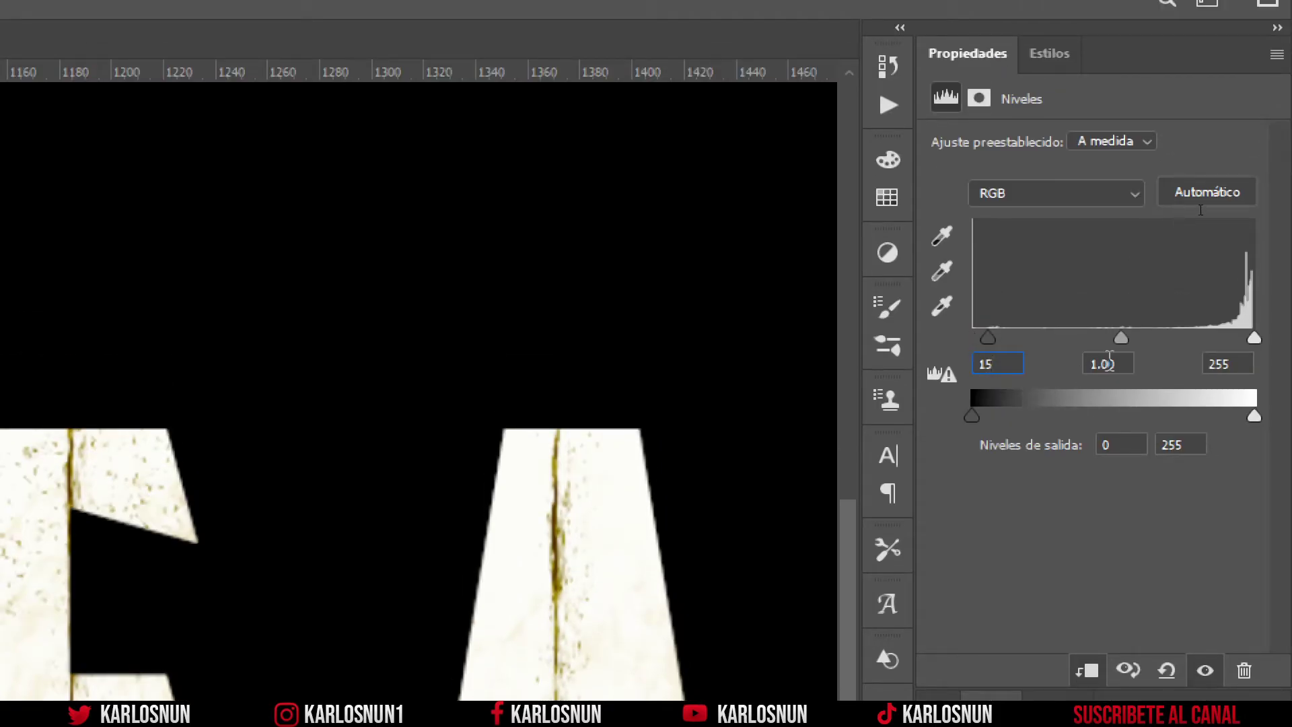
{"action": "key", "text": "Tab"}
{"action": "type", "text": "0.8"}
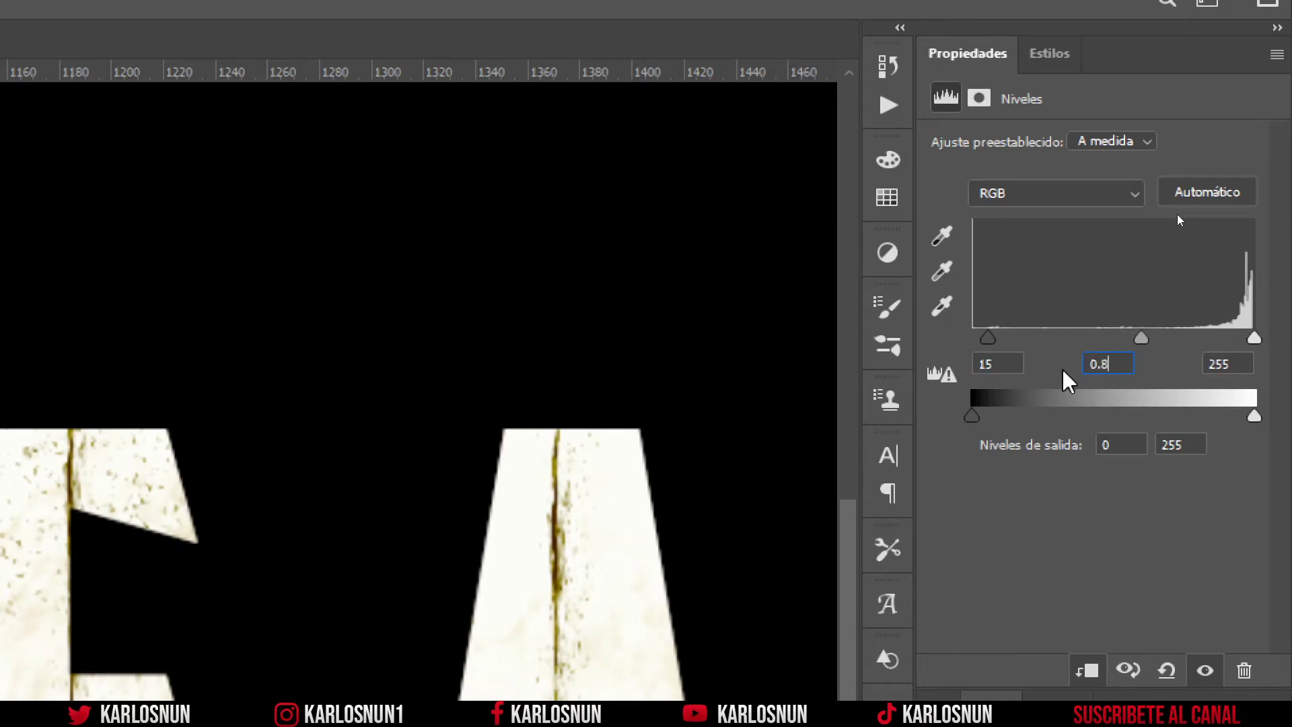
{"action": "key", "text": "Tab"}
{"action": "type", "text": "240"}
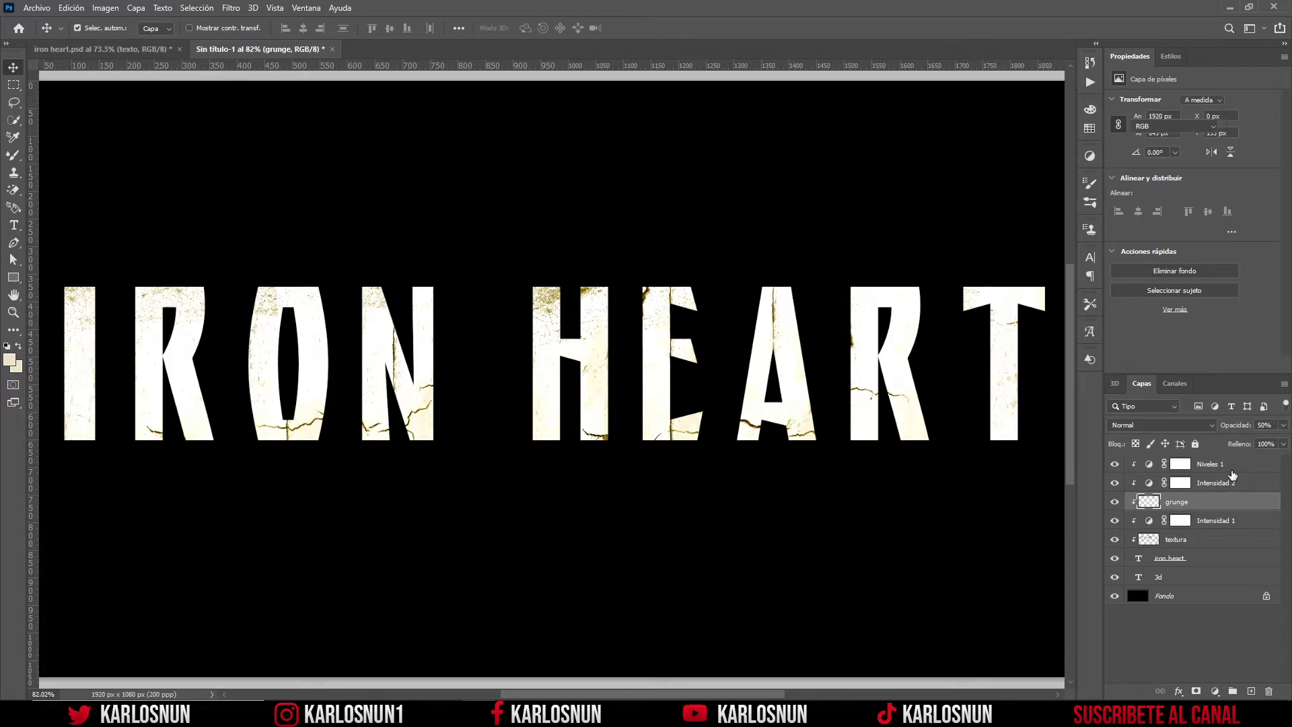
Group the layers from Niveles 1 down to iron heart and name the group texto
{"action": "left_click", "coordinate": [1231, 471]}
{"action": "left_click", "coordinate": [1202, 559], "text": "shift"}
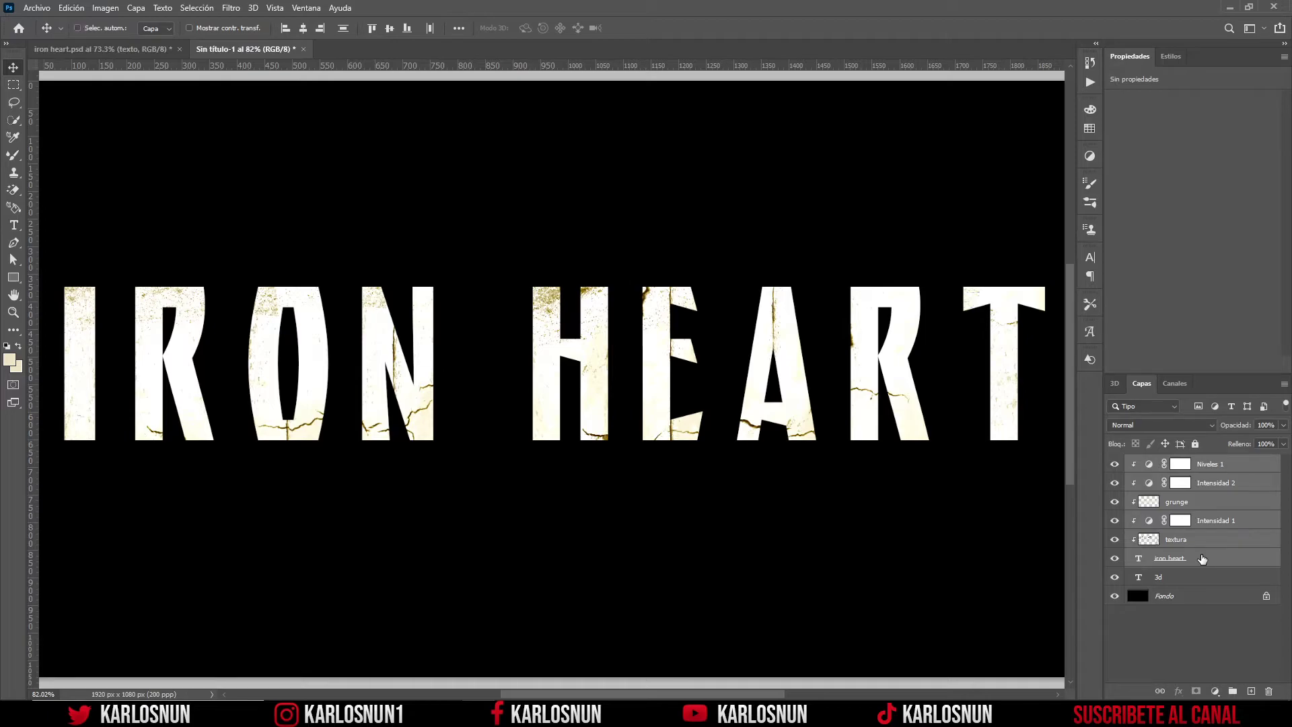
{"action": "key", "text": "ctrl+g"}
{"action": "double_click", "coordinate": [1164, 463]}
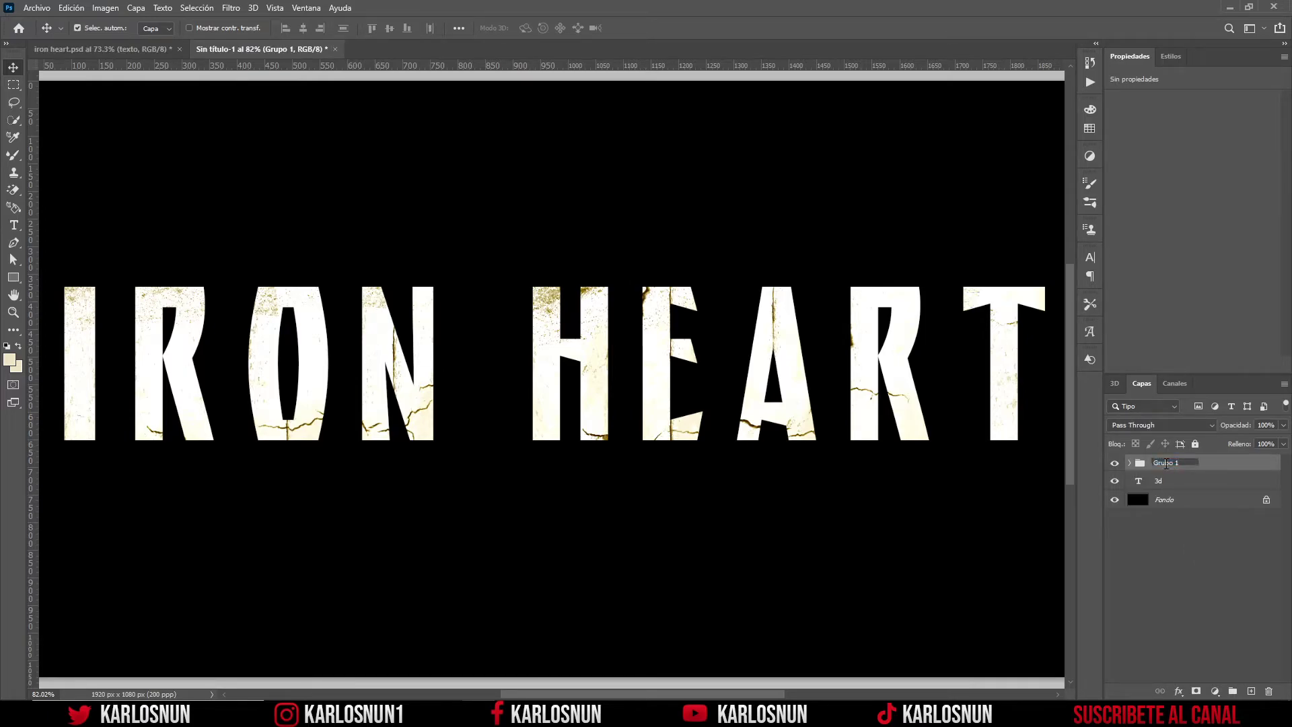
{"action": "type", "text": "texto"}
{"action": "left_click", "coordinate": [504, 447]}
{"action": "scroll", "coordinate": [471, 444], "scroll_direction": "down", "scroll_amount": 3}
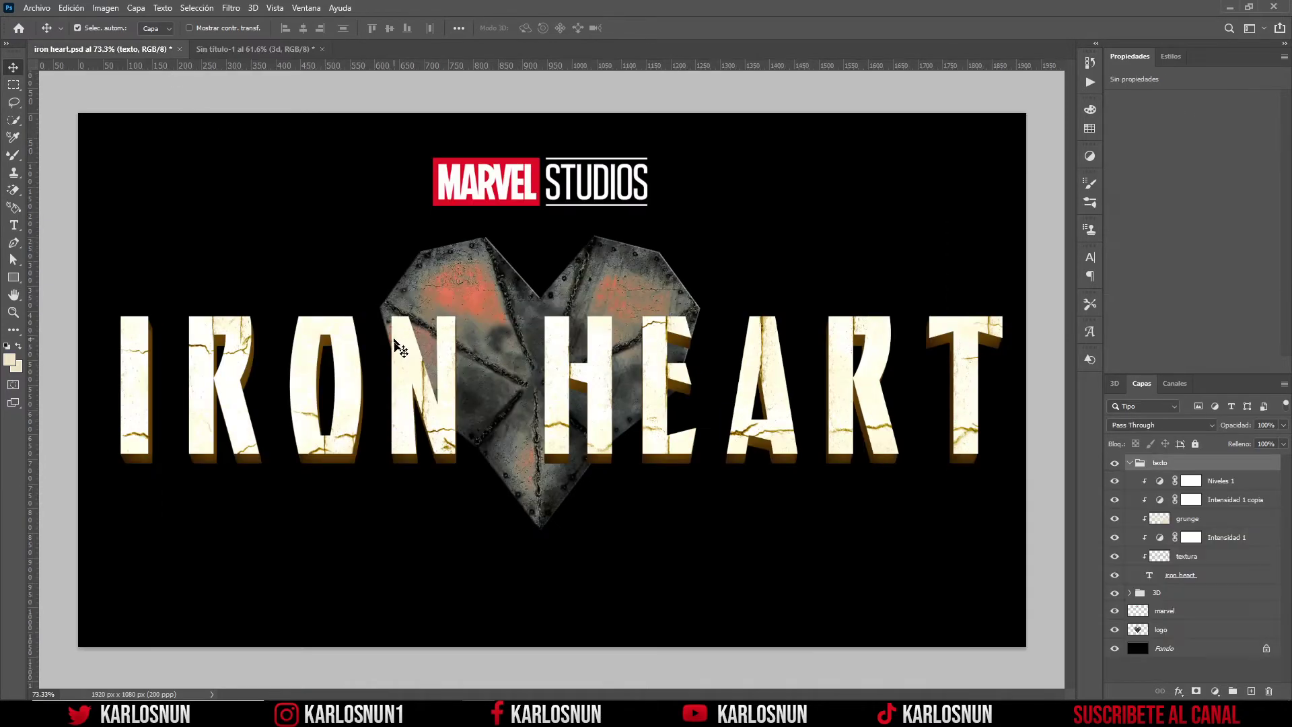
{"action": "scroll", "coordinate": [288, 462], "scroll_direction": "up", "scroll_amount": 5}
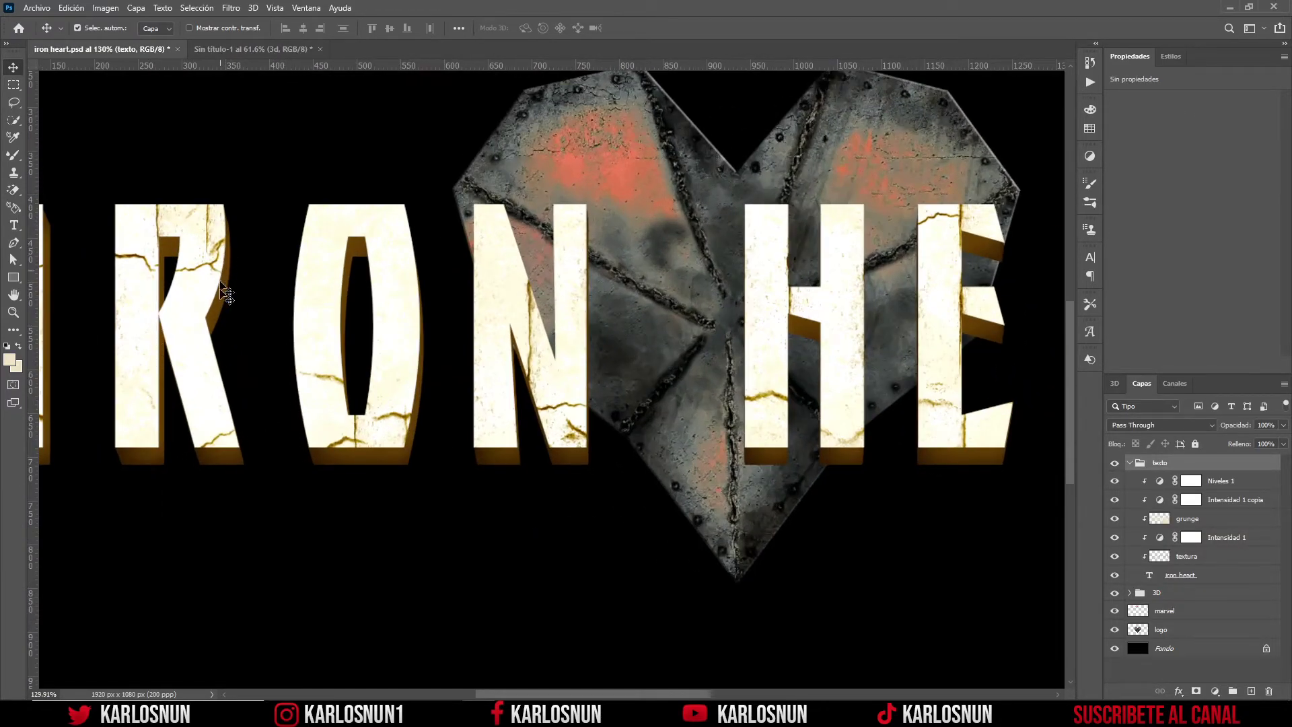
{"action": "scroll", "coordinate": [229, 293], "scroll_direction": "down", "scroll_amount": 2}
{"action": "scroll", "coordinate": [229, 293], "scroll_direction": "down", "scroll_amount": 2}
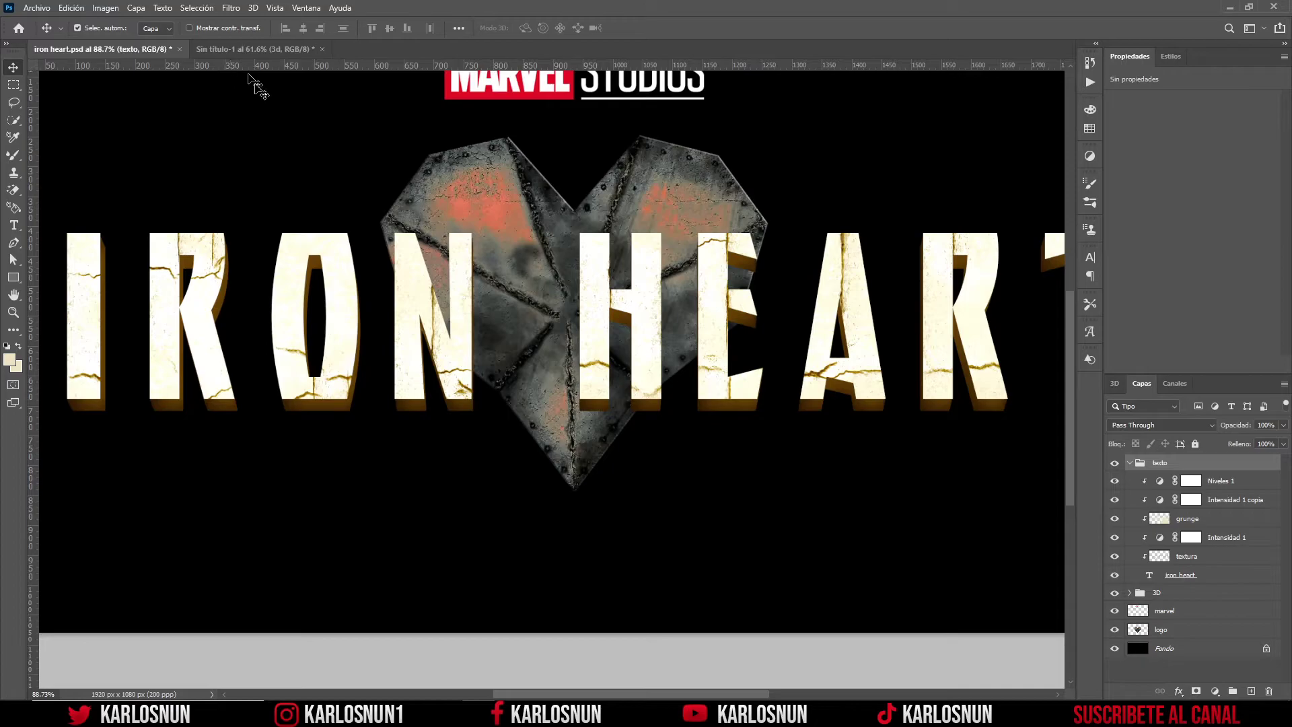
Return to Sin título-1, toggle the texto group's visibility, and bring up the Styles panel
{"action": "left_click", "coordinate": [256, 49]}
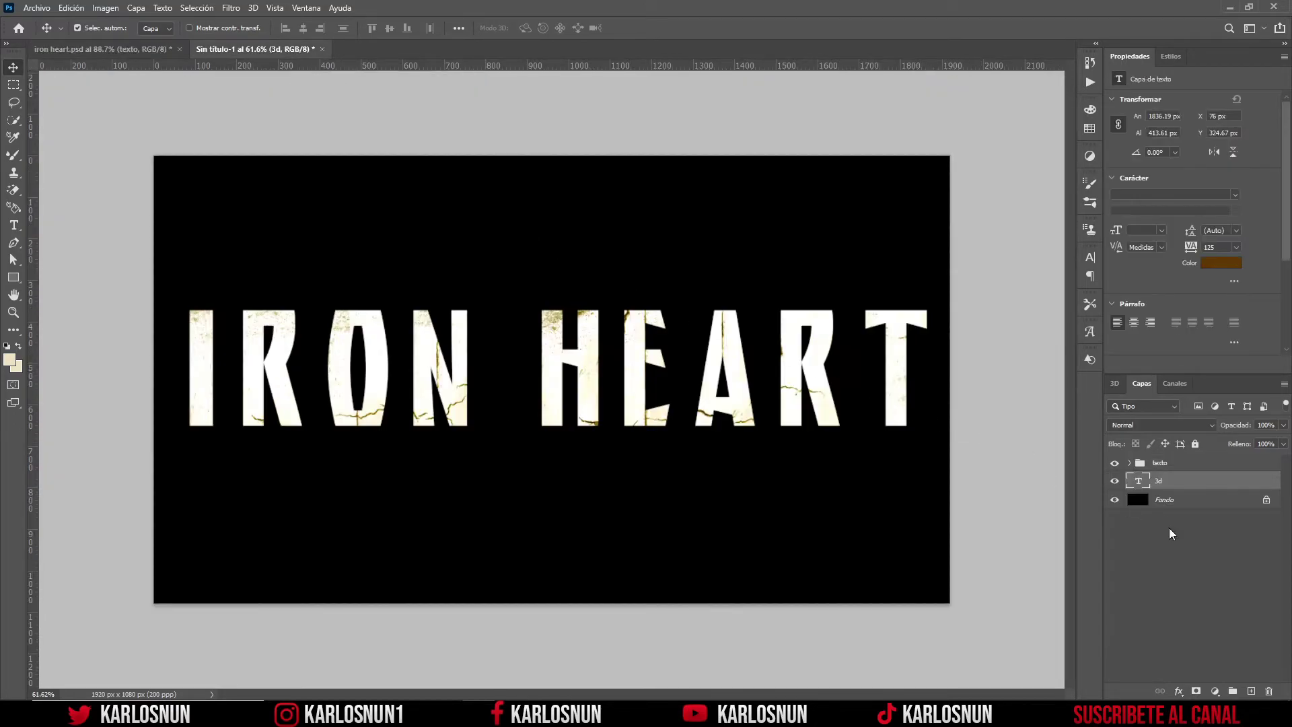
{"action": "left_click", "coordinate": [1114, 463]}
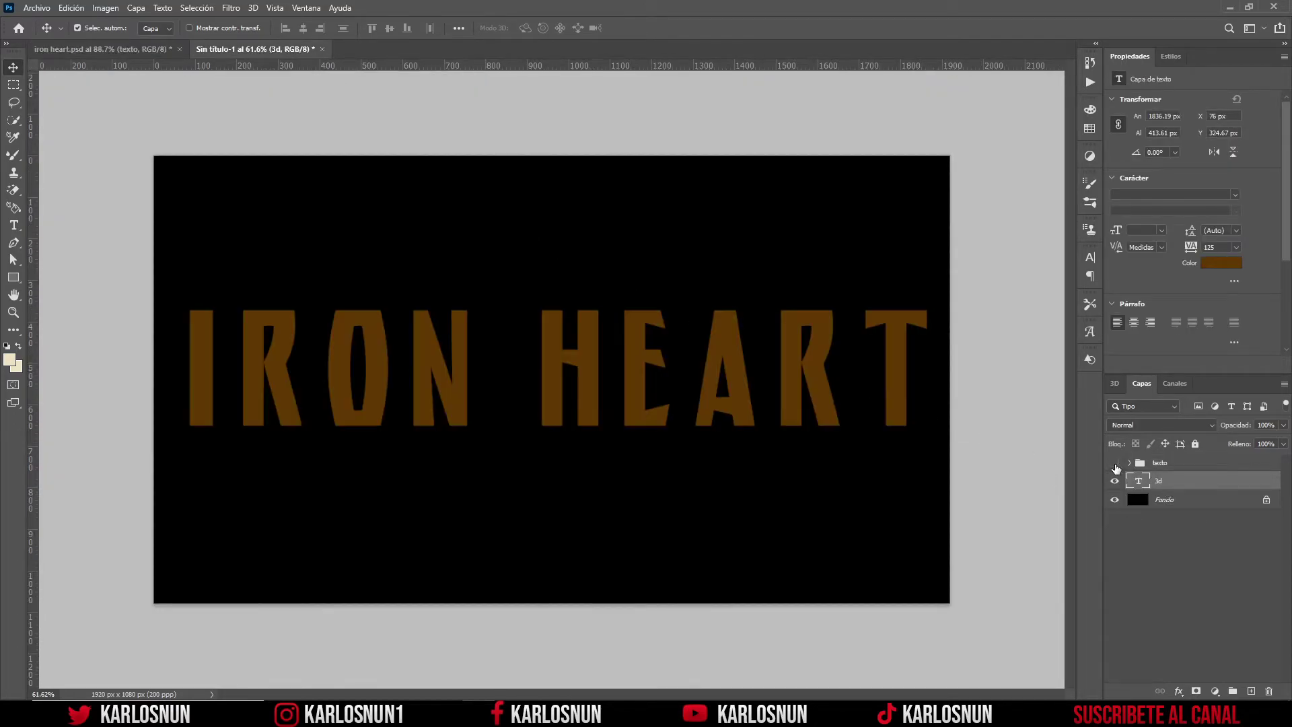
{"action": "left_click", "coordinate": [1114, 463]}
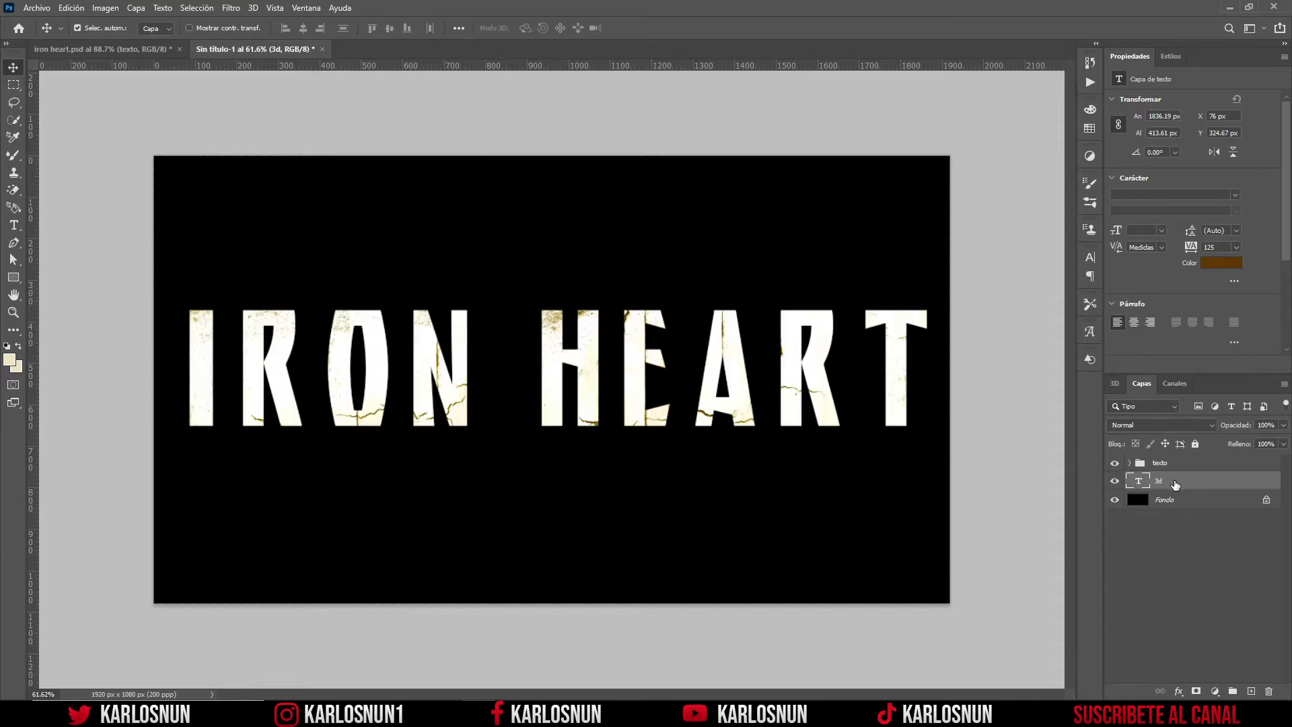
{"action": "left_click", "coordinate": [1177, 61]}
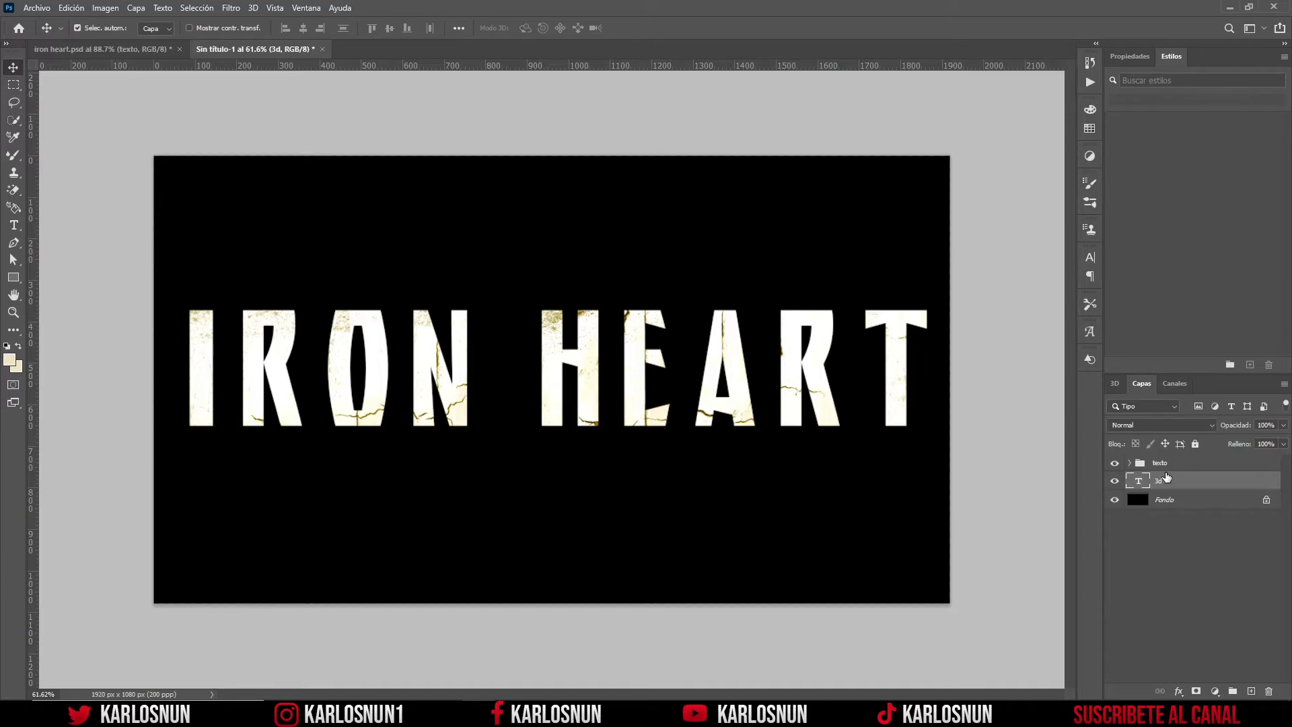
{"action": "left_click", "coordinate": [314, 10]}
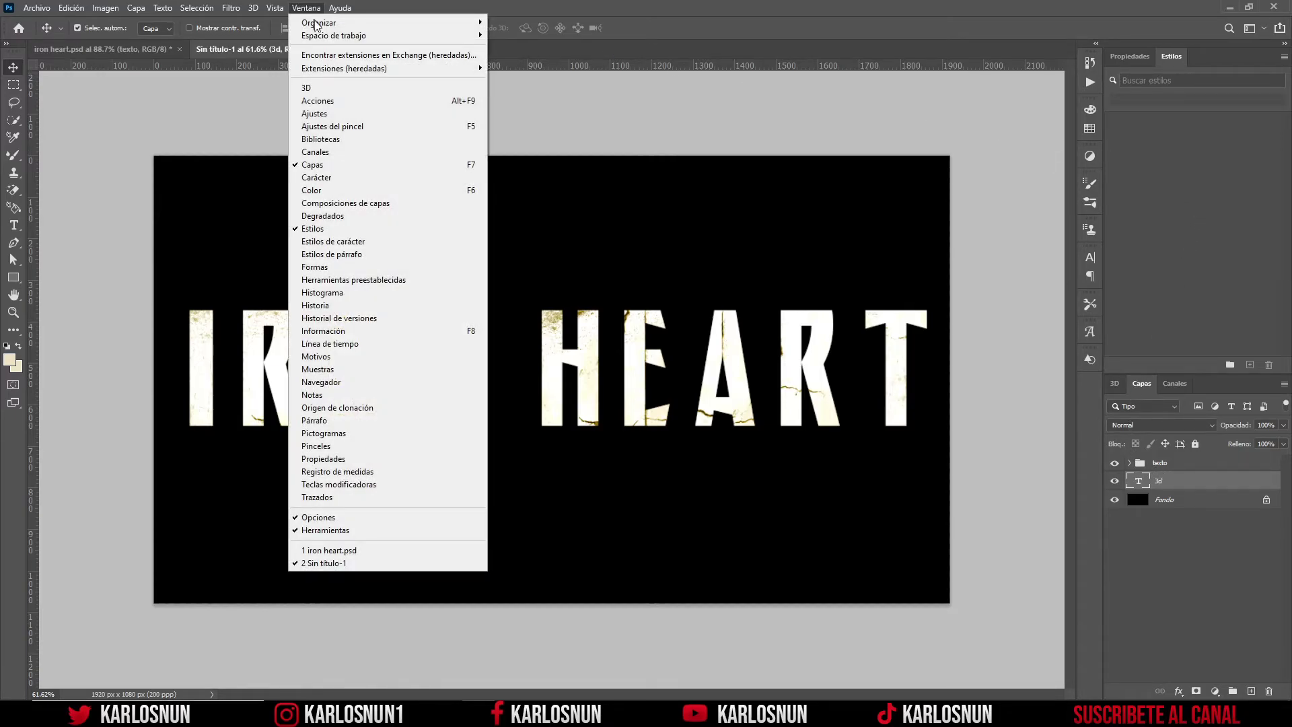
{"action": "left_click", "coordinate": [937, 25]}
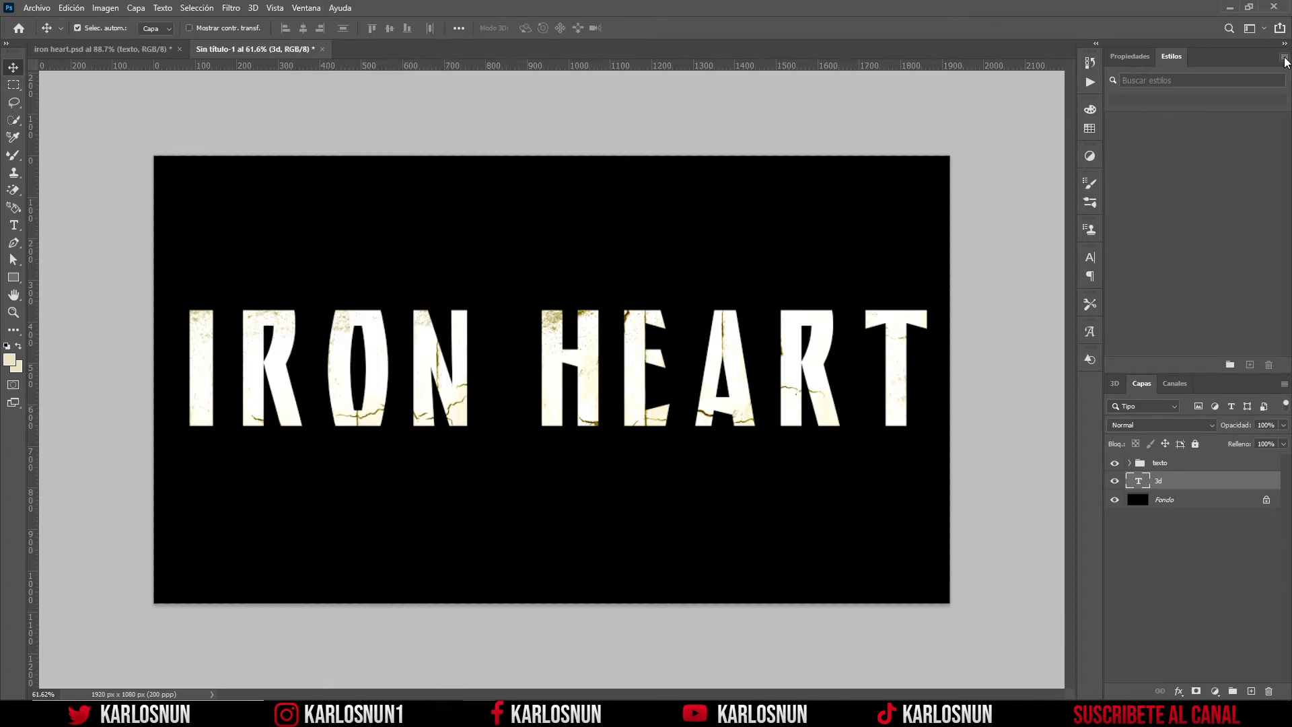
Import the IRON.asl styles and apply the IRON style to the 3d layer
{"action": "left_click", "coordinate": [1284, 58]}
{"action": "left_click", "coordinate": [1167, 250]}
{"action": "left_click", "coordinate": [132, 100]}
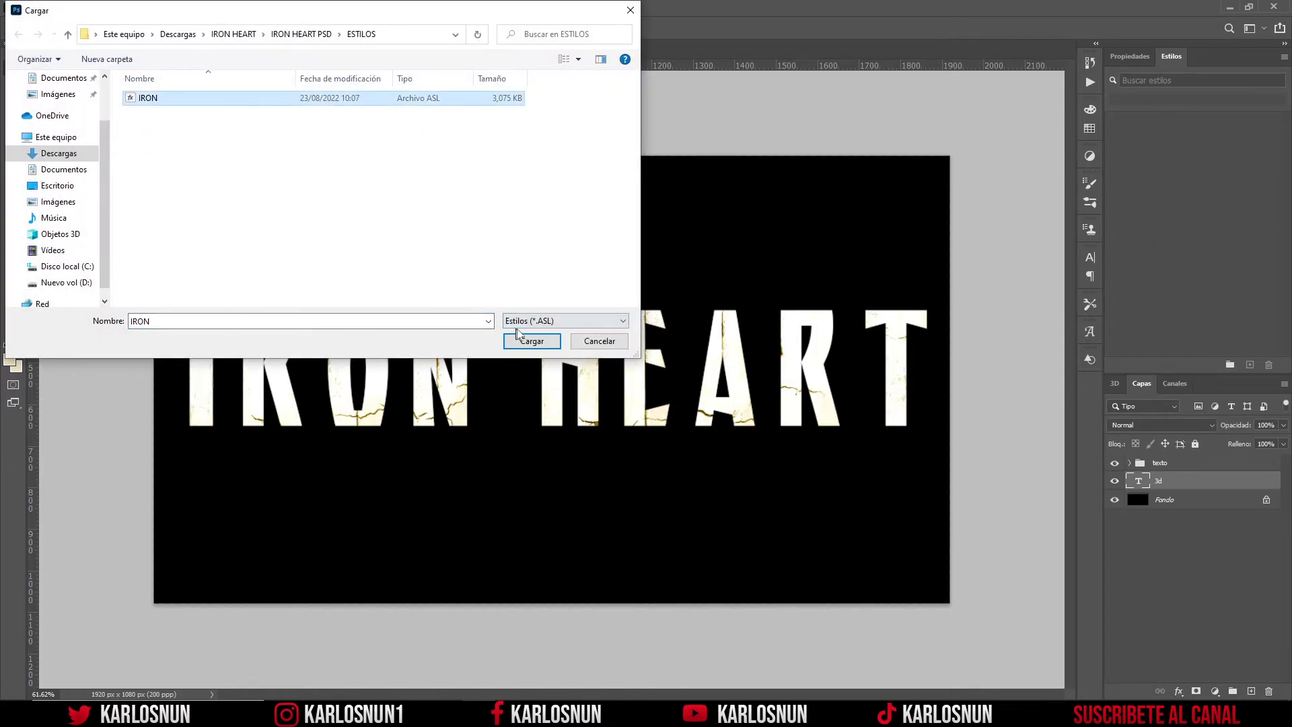
{"action": "left_click", "coordinate": [529, 340]}
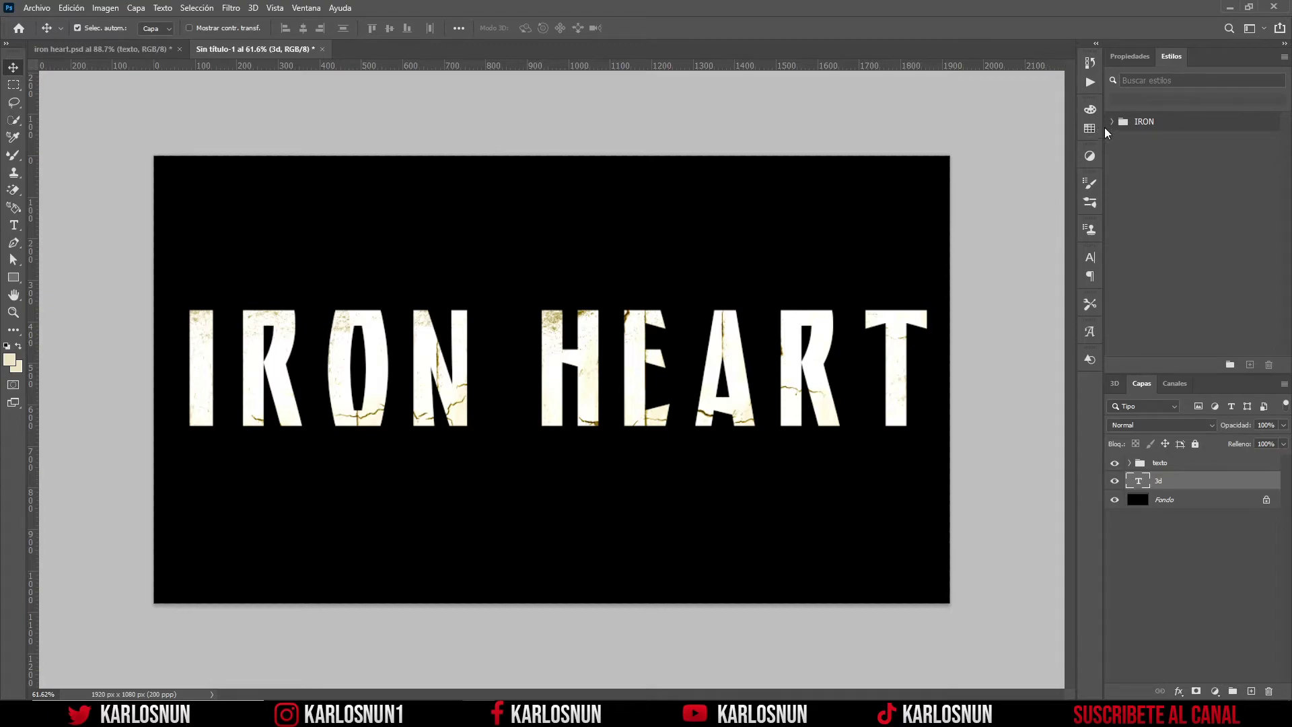
{"action": "left_click", "coordinate": [1111, 122]}
{"action": "left_click", "coordinate": [1141, 154]}
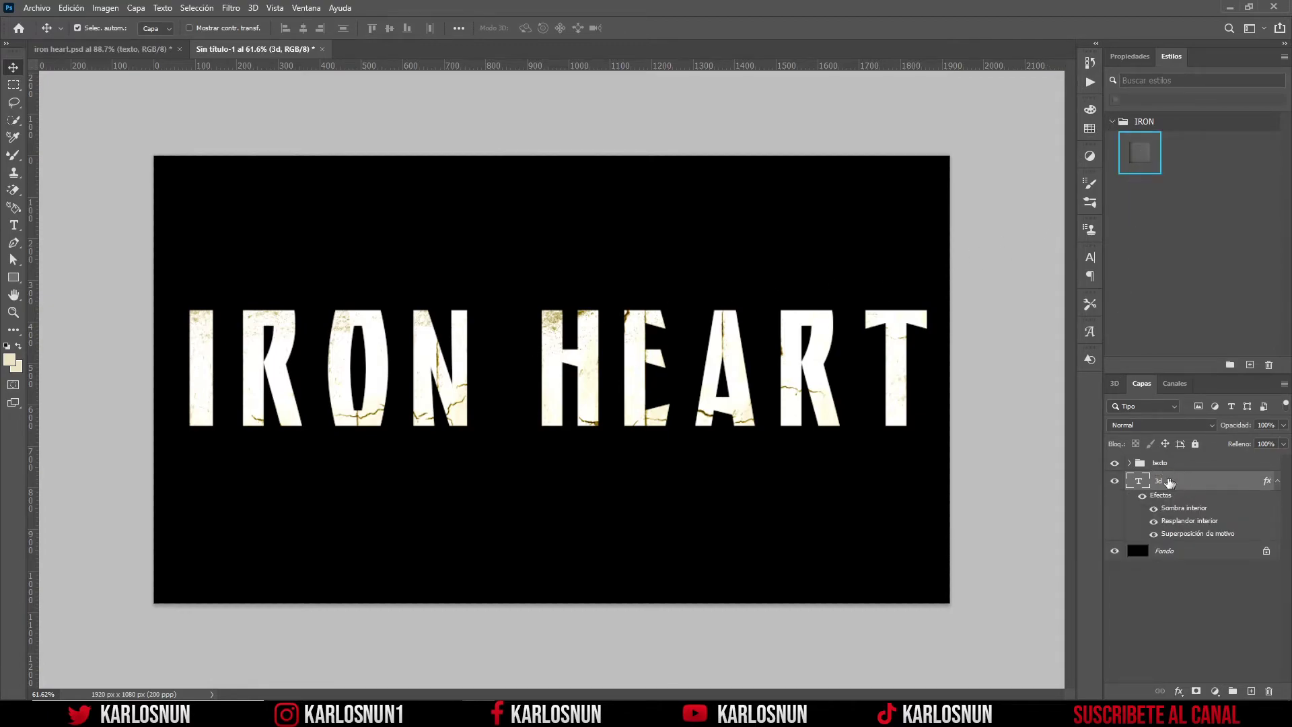
Review the 3d layer's Inner Shadow, Inner Glow and Pattern Overlay effects and confirm them
{"action": "right_click", "coordinate": [1179, 484]}
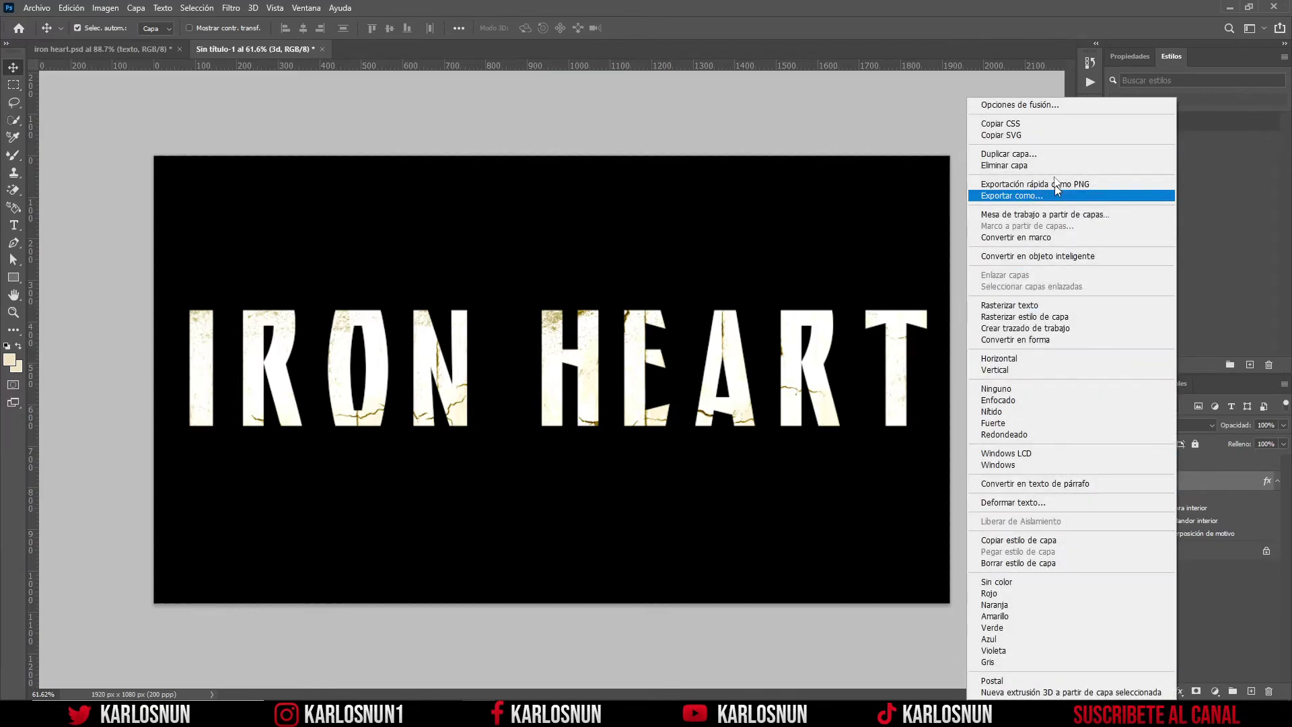
{"action": "left_click", "coordinate": [1065, 107]}
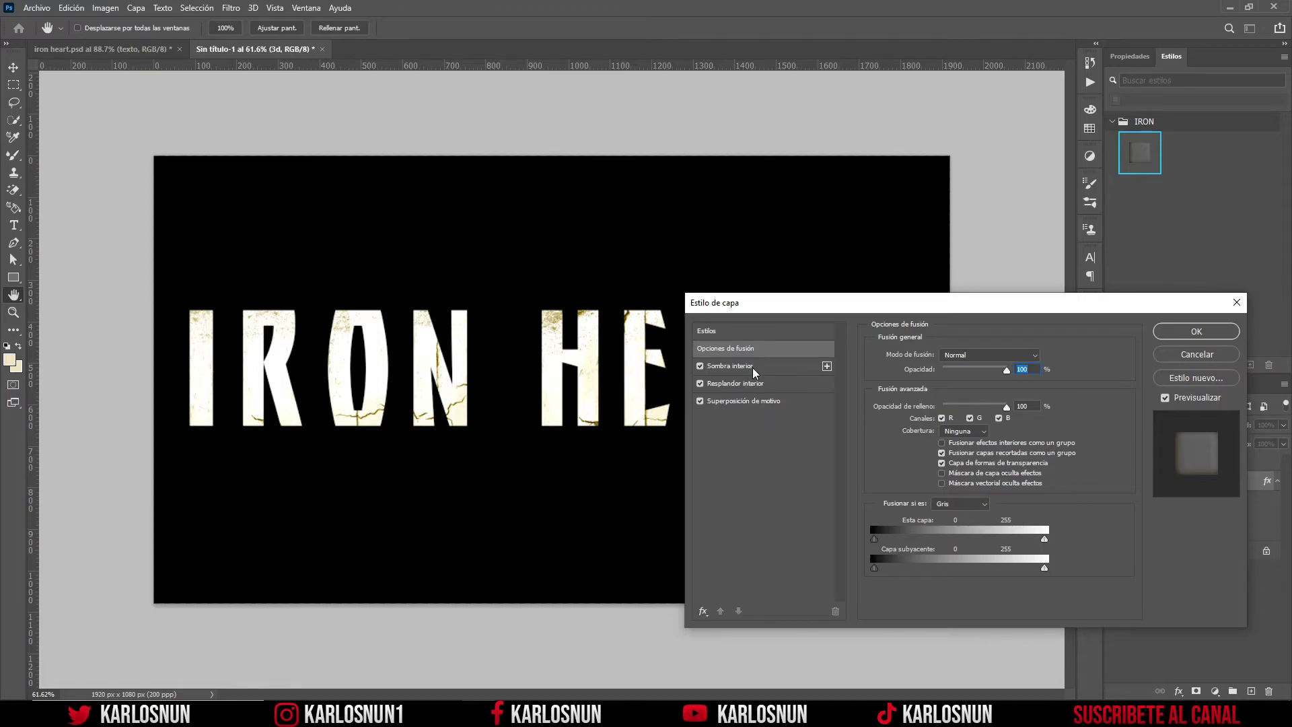
{"action": "left_click", "coordinate": [752, 367]}
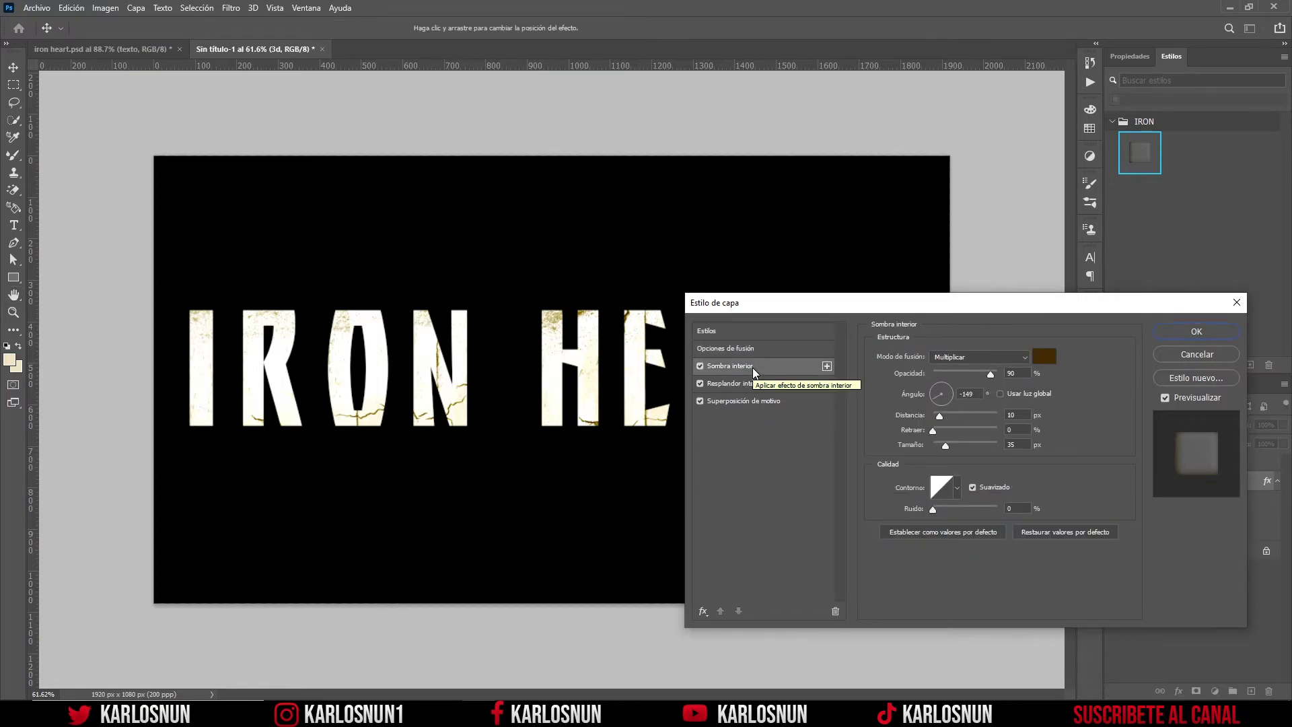
{"action": "left_click", "coordinate": [756, 384]}
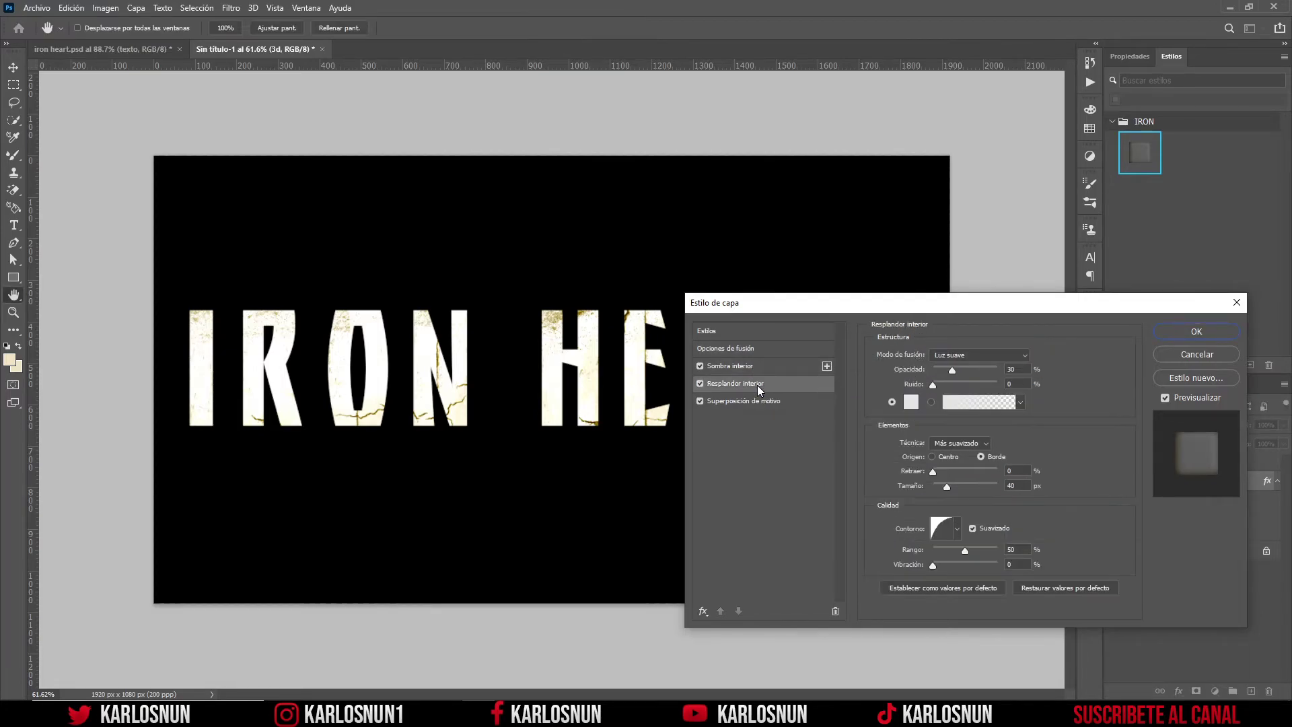
{"action": "left_click", "coordinate": [774, 404]}
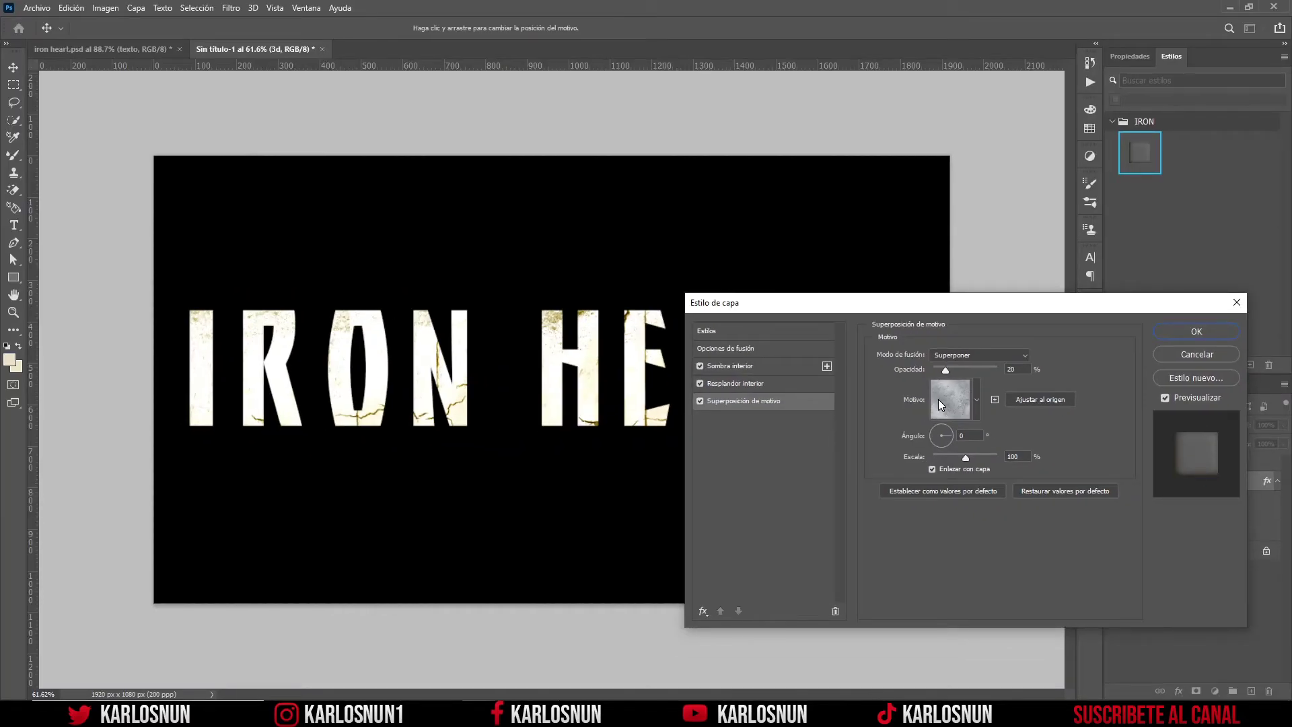
{"action": "left_click", "coordinate": [1171, 331]}
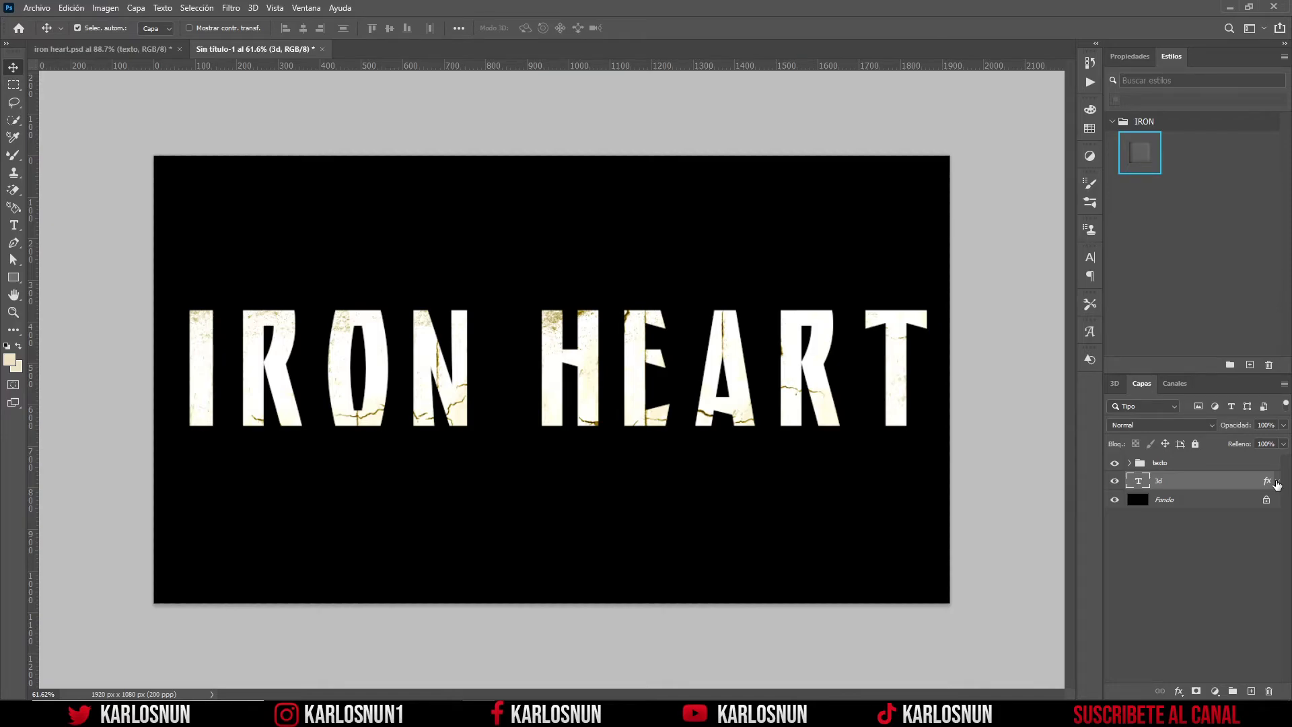
Create a new action named 'iron 3d' in Conjunto 1 and start recording it
{"action": "left_click", "coordinate": [306, 7]}
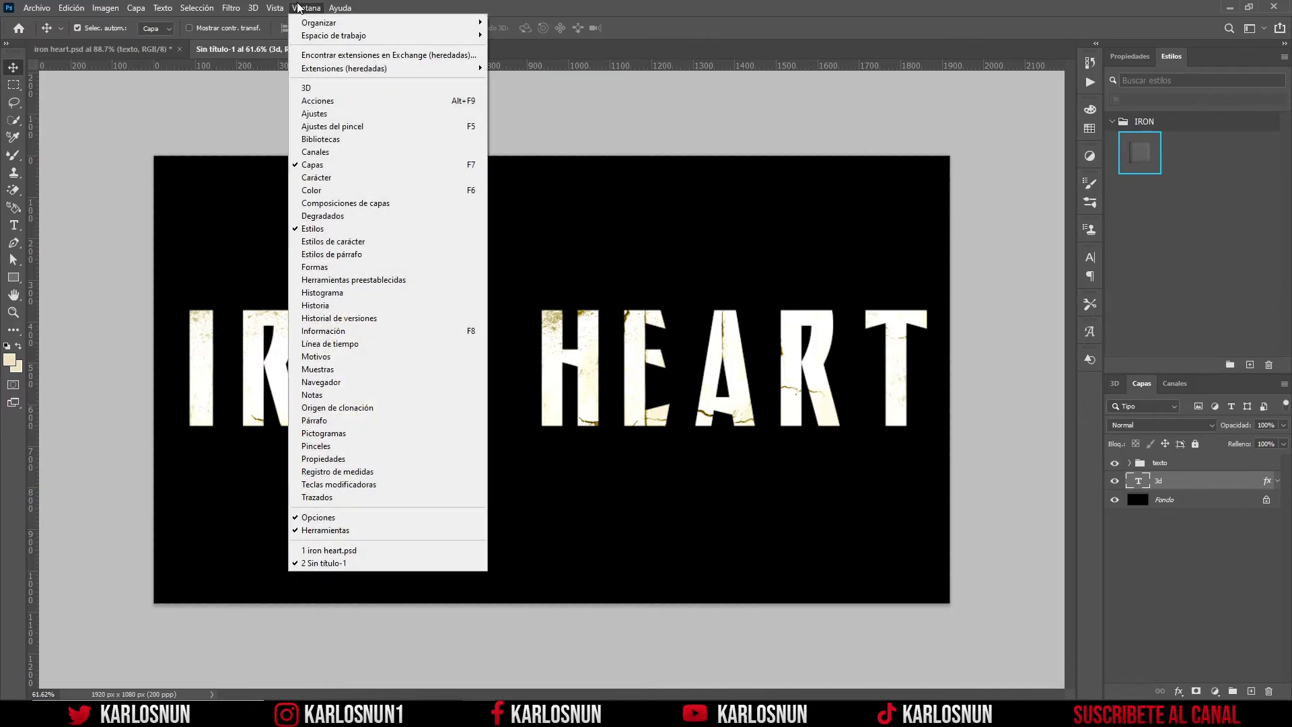
{"action": "left_click", "coordinate": [308, 87]}
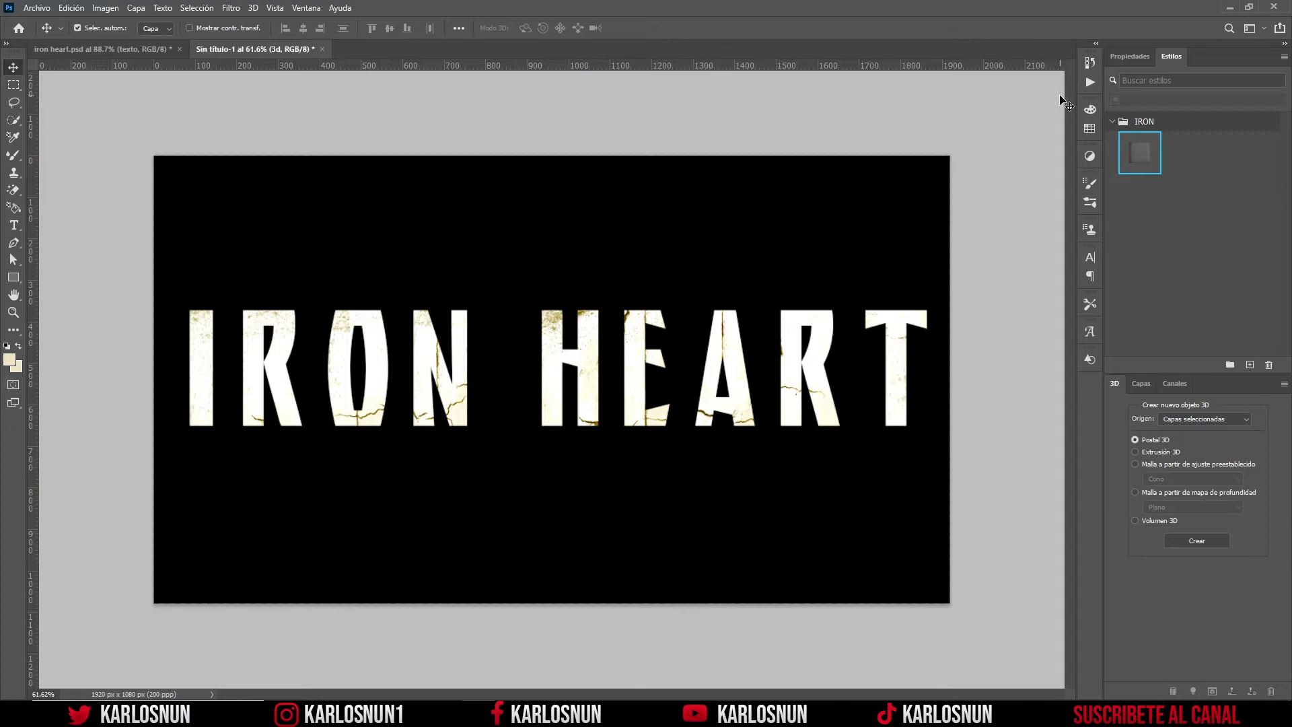
{"action": "left_click", "coordinate": [1089, 83]}
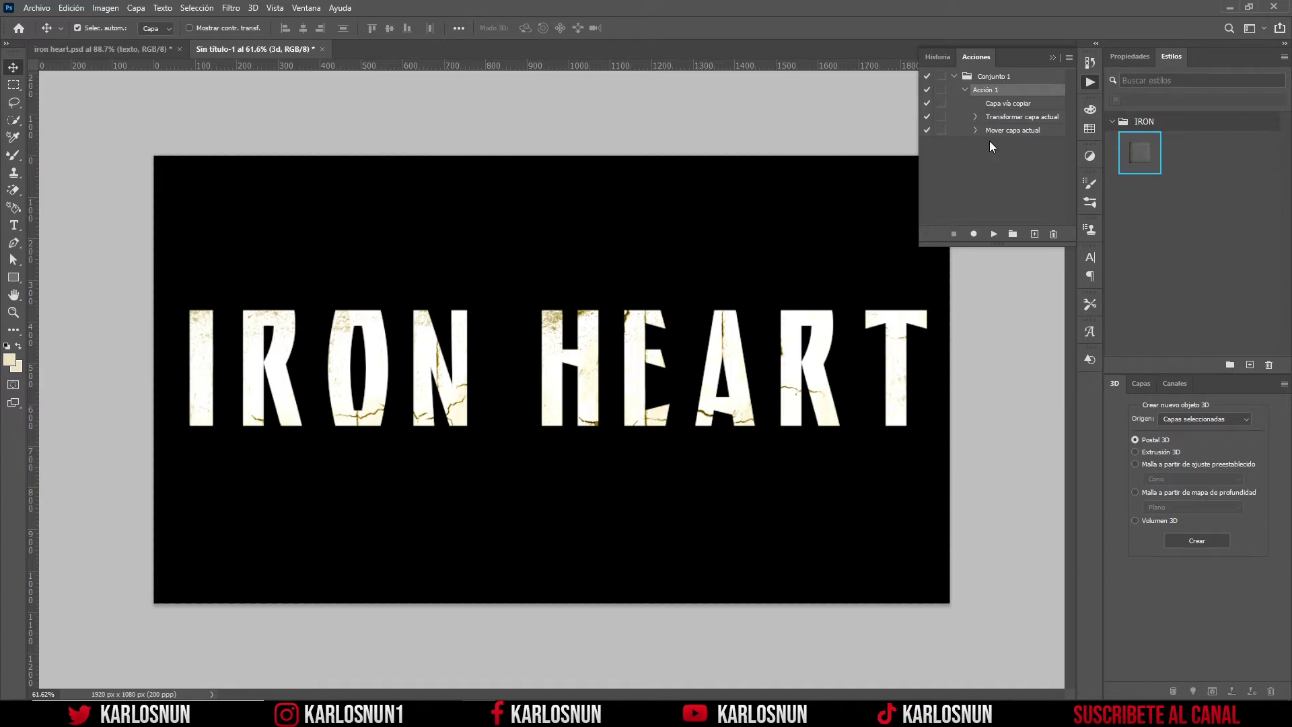
{"action": "left_click", "coordinate": [1140, 385]}
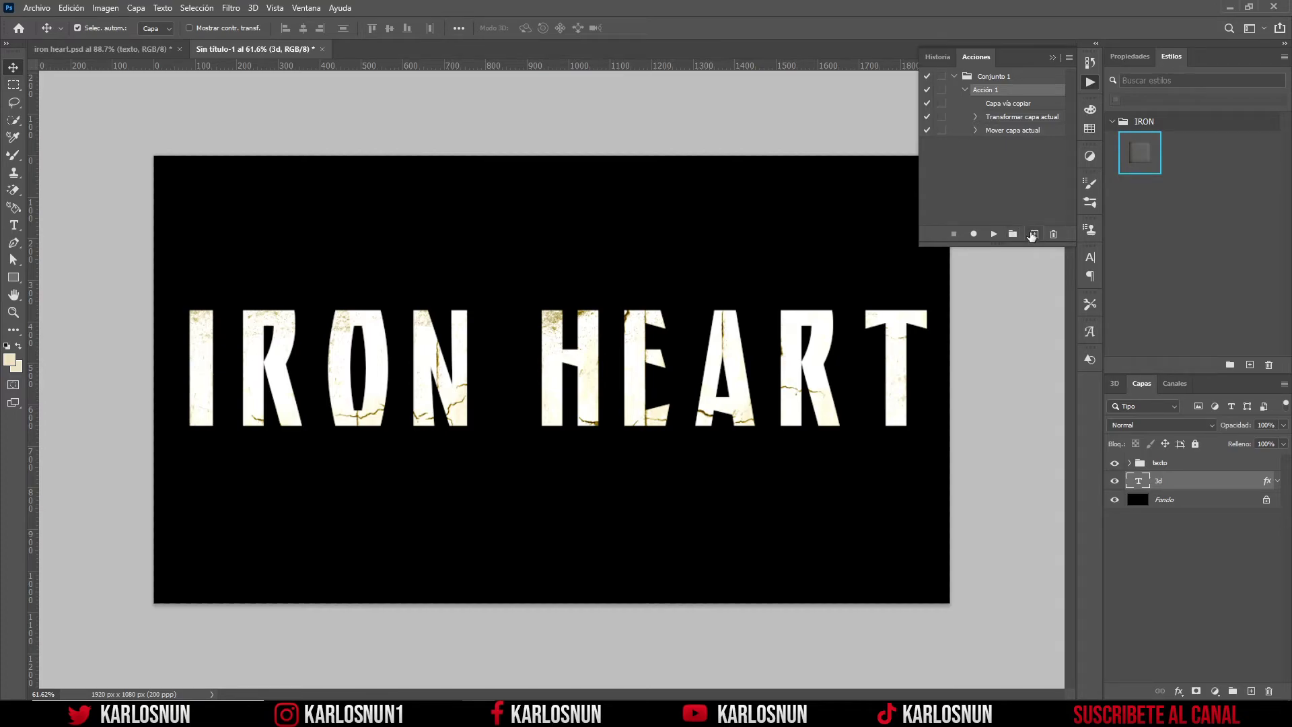
{"action": "left_click", "coordinate": [1032, 234]}
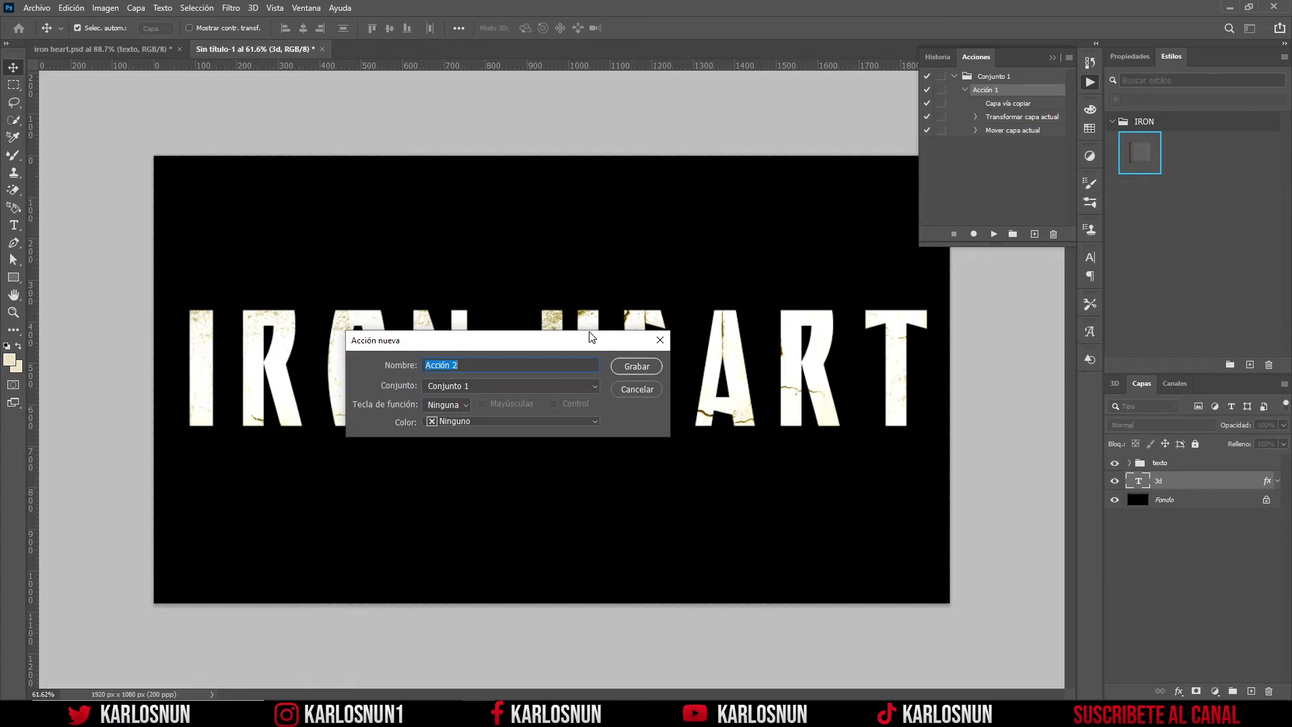
{"action": "type", "text": "i"}
{"action": "type", "text": "ron 3d"}
{"action": "left_click", "coordinate": [637, 367]}
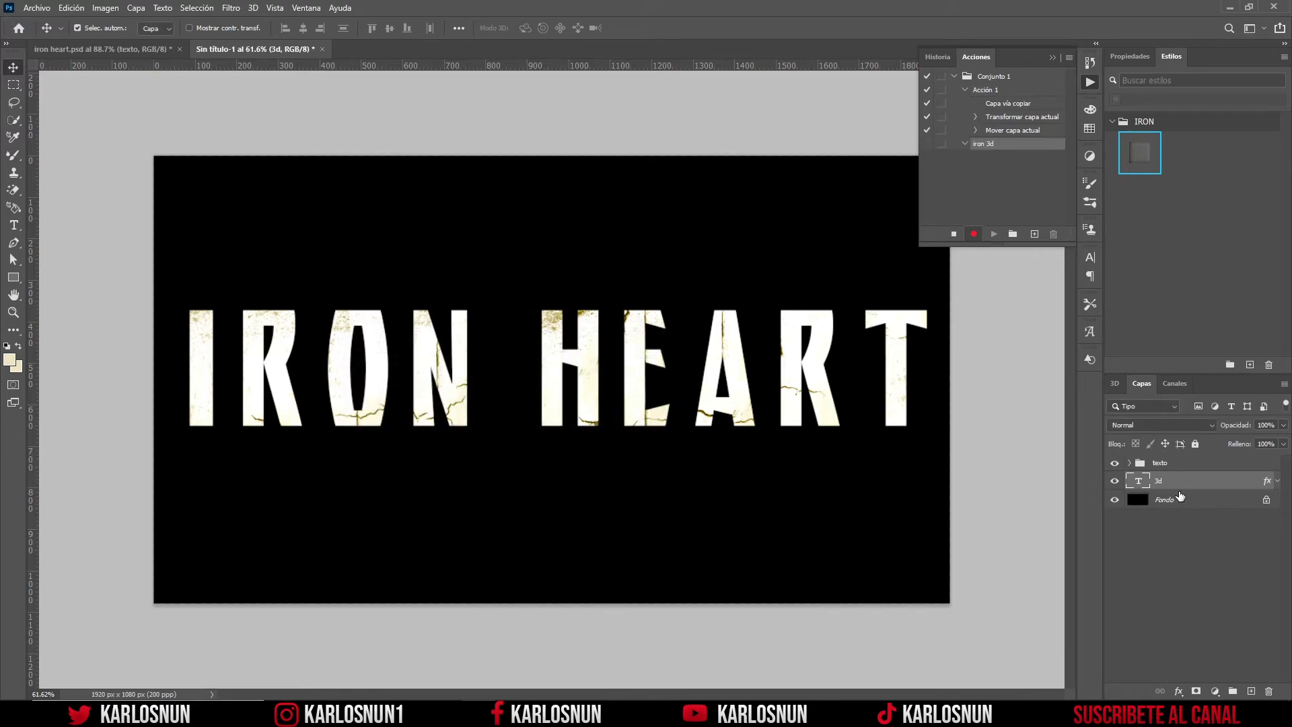
Duplicate the 3d layer and scale the copy down slightly to about 99.9%
{"action": "key", "text": "ctrl+j"}
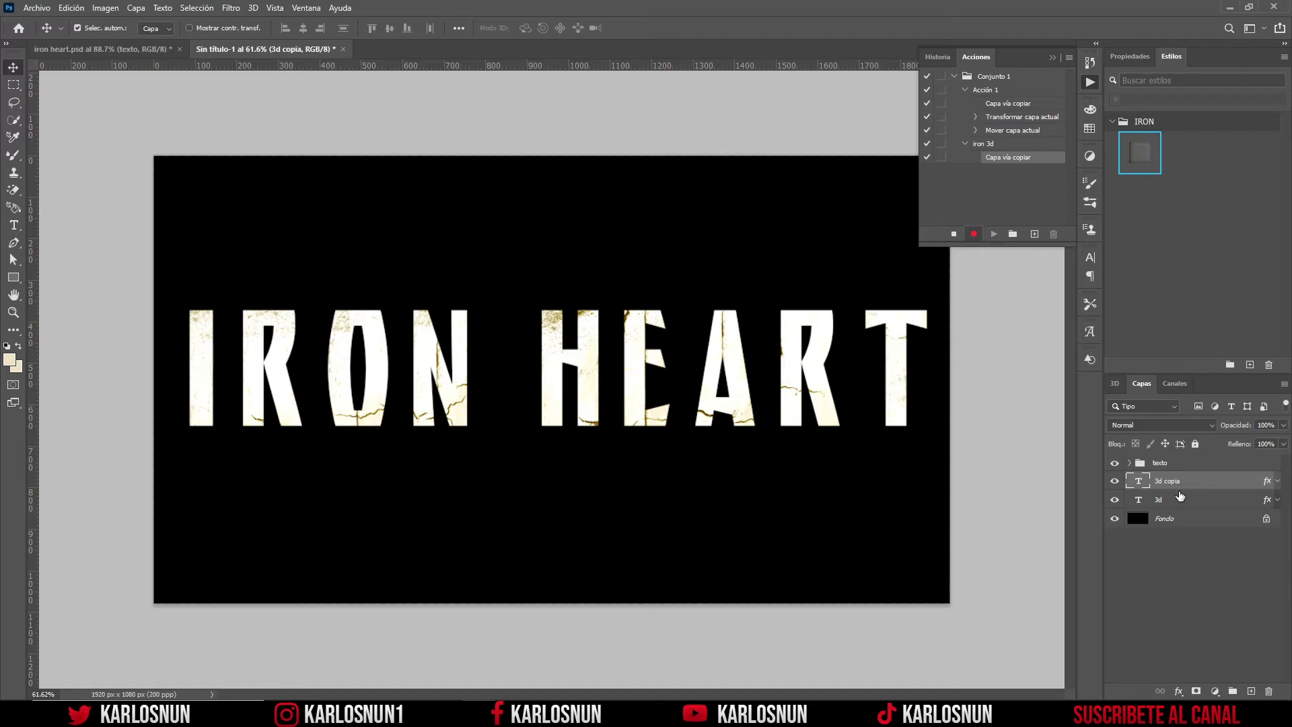
{"action": "key", "text": "ctrl+t"}
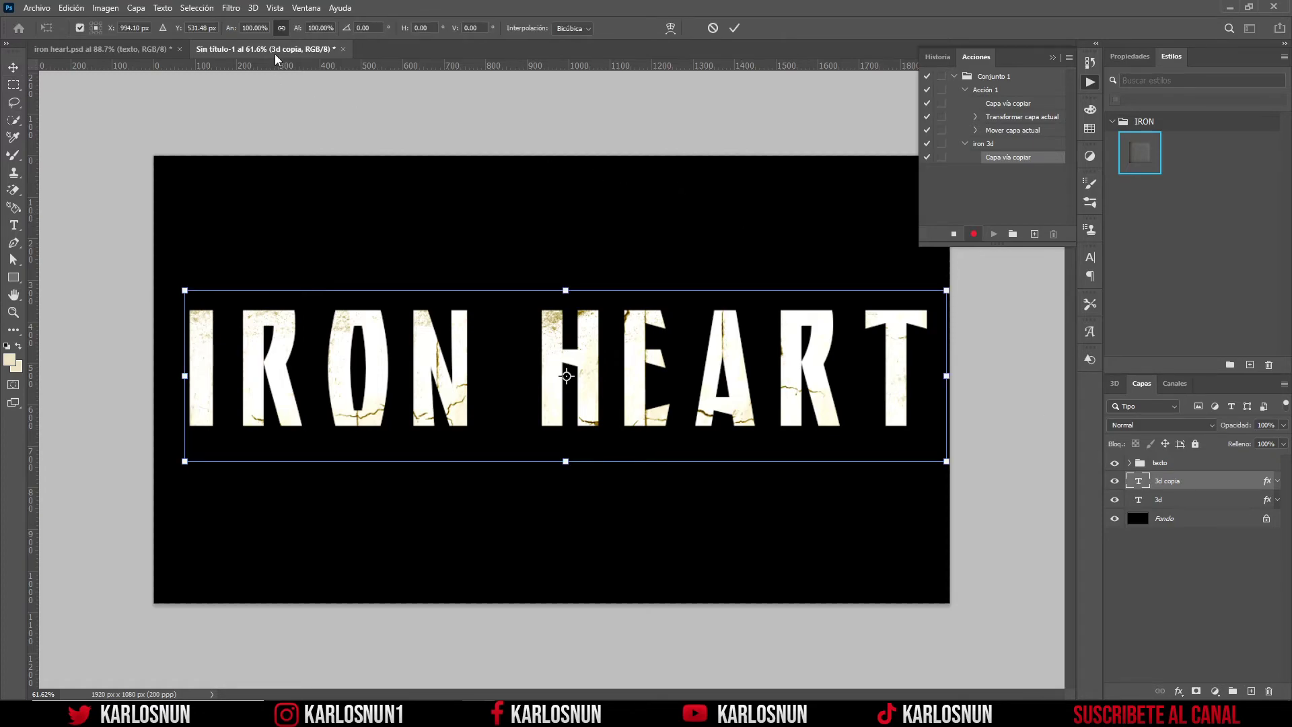
{"action": "double_click", "coordinate": [250, 28]}
{"action": "key", "text": "Down"}
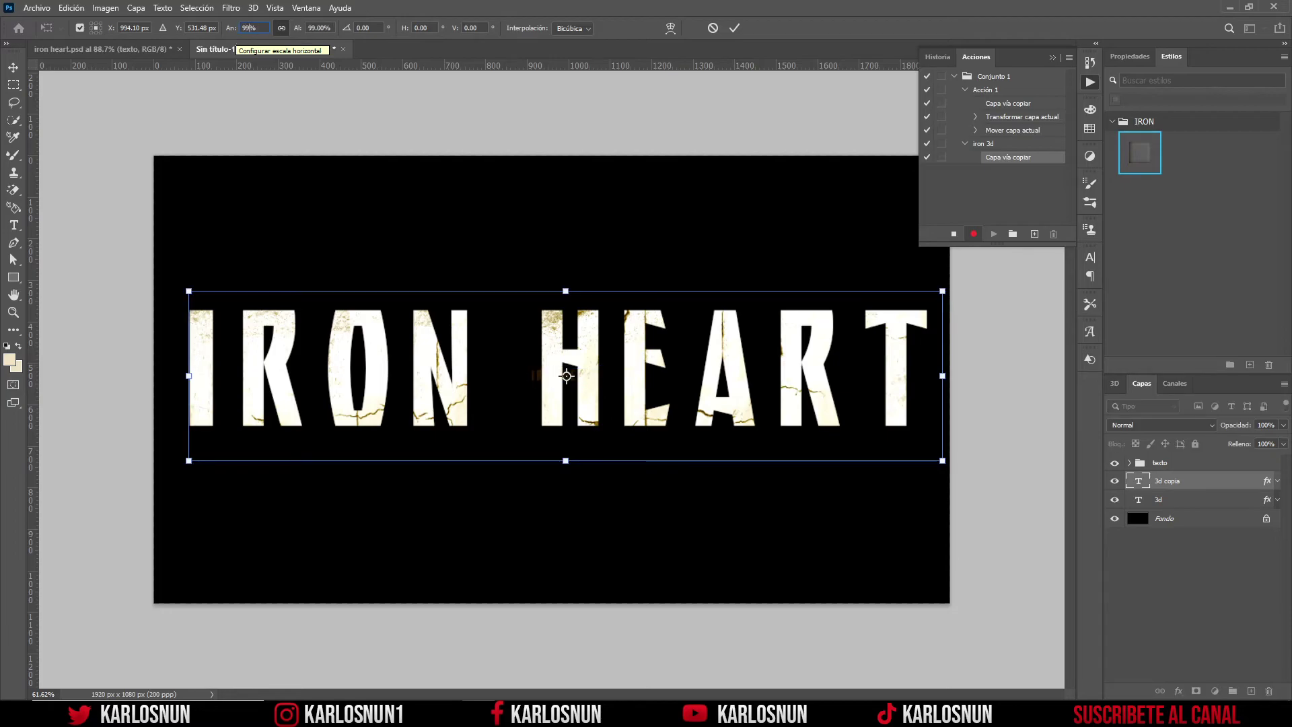
{"action": "type", "text": "90"}
{"action": "left_click", "coordinate": [329, 27]}
{"action": "type", "text": "99.7"}
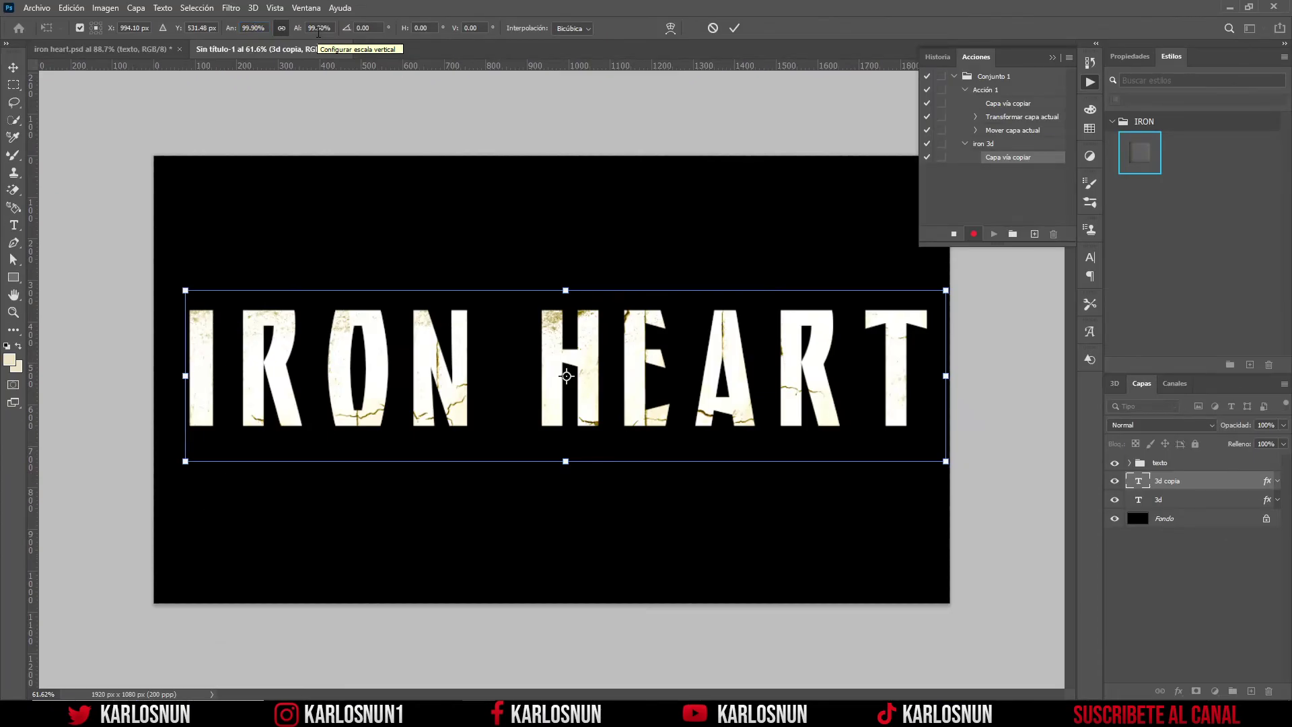
{"action": "key", "text": "Return"}
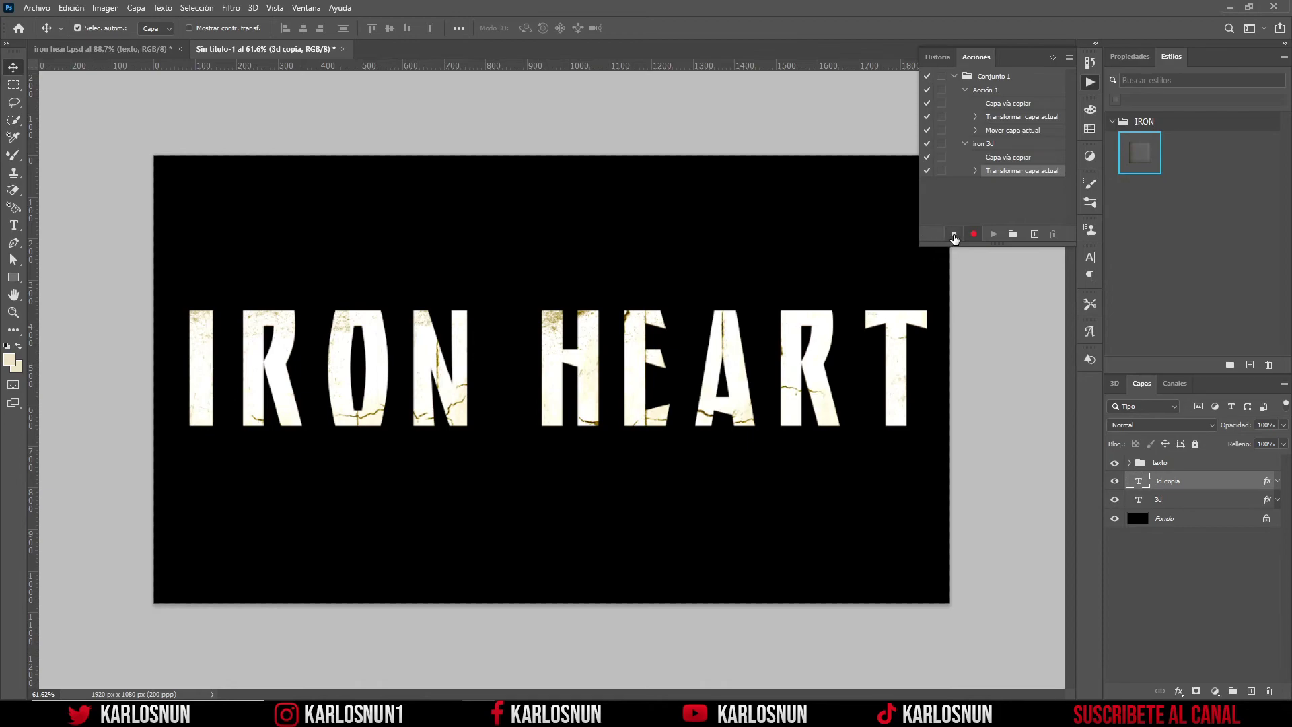
Stop recording, then replay the iron 3d action to build copies up to 3d copia 10
{"action": "left_click", "coordinate": [953, 235]}
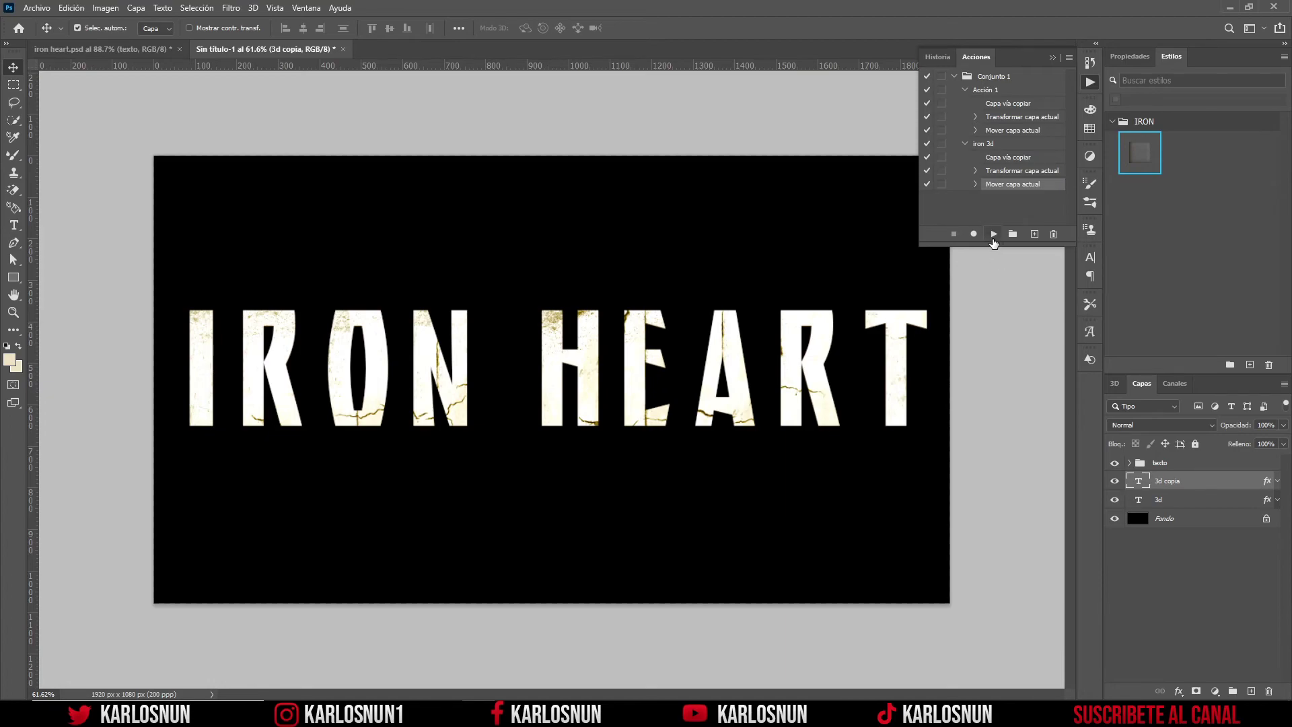
{"action": "left_click", "coordinate": [994, 235]}
{"action": "left_click", "coordinate": [993, 236]}
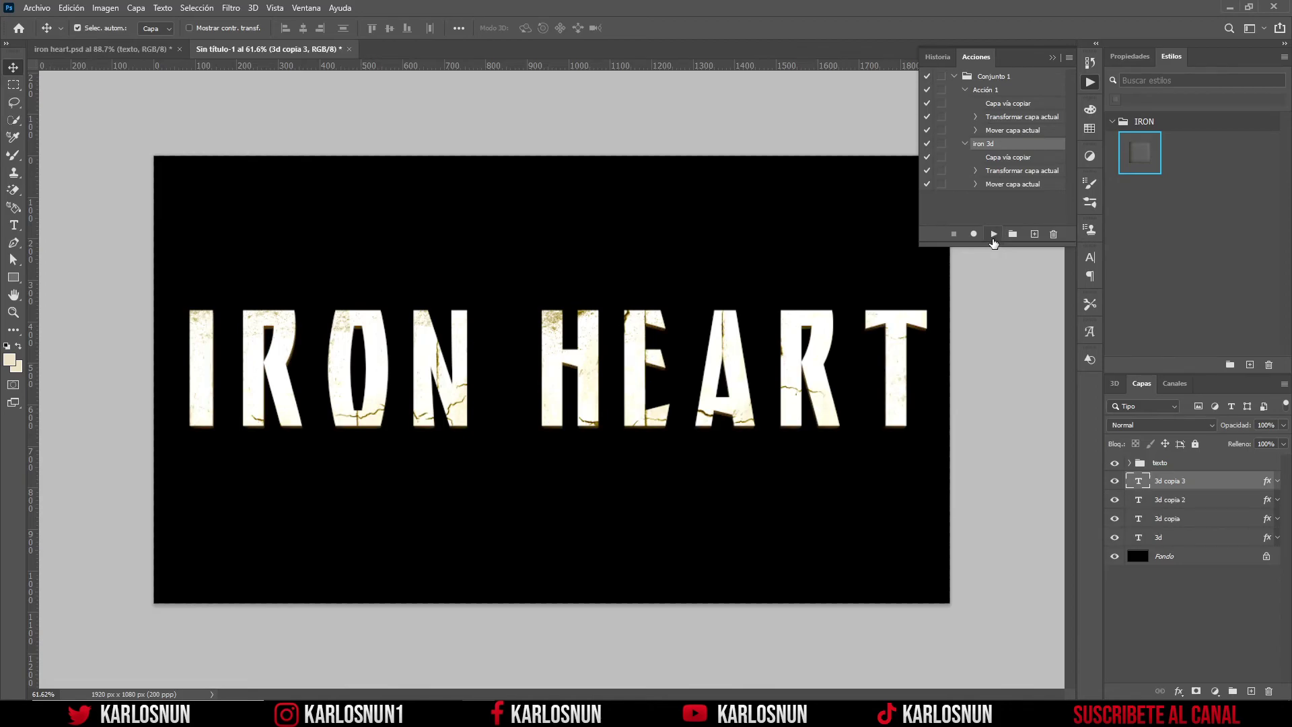
{"action": "left_click", "coordinate": [993, 235]}
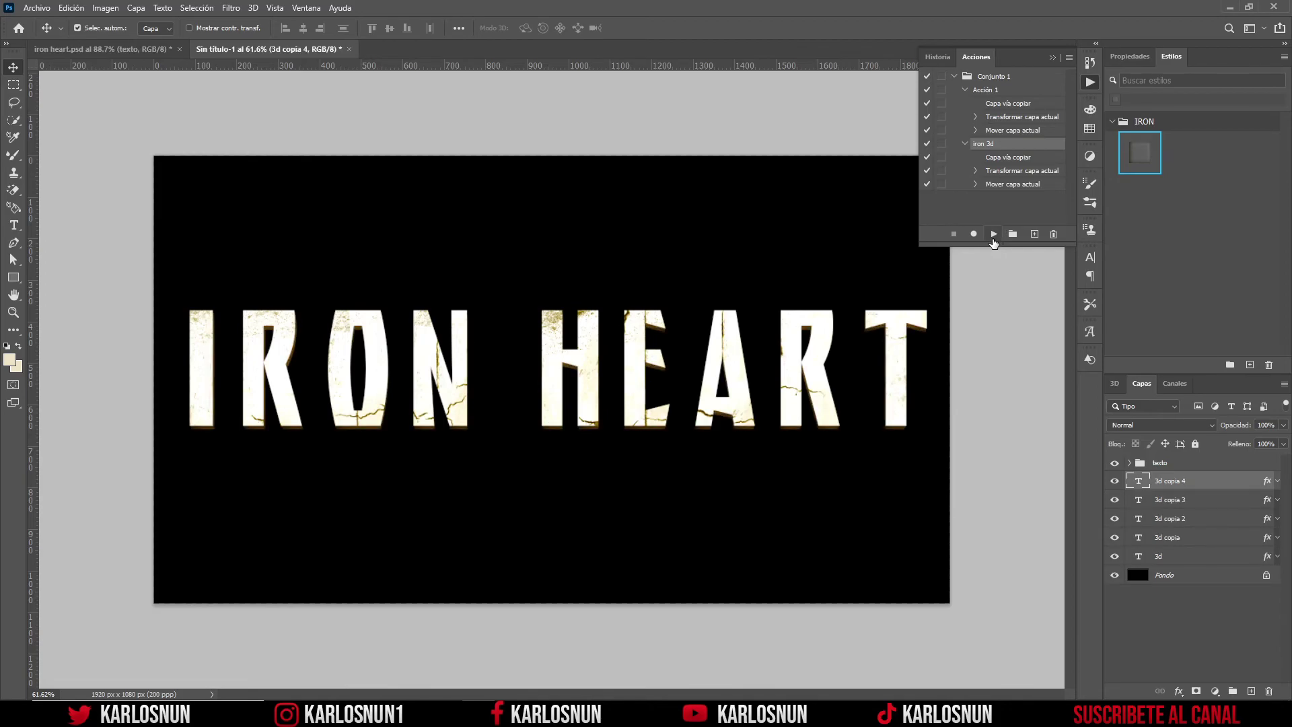
{"action": "left_click", "coordinate": [993, 236]}
{"action": "left_click", "coordinate": [993, 235]}
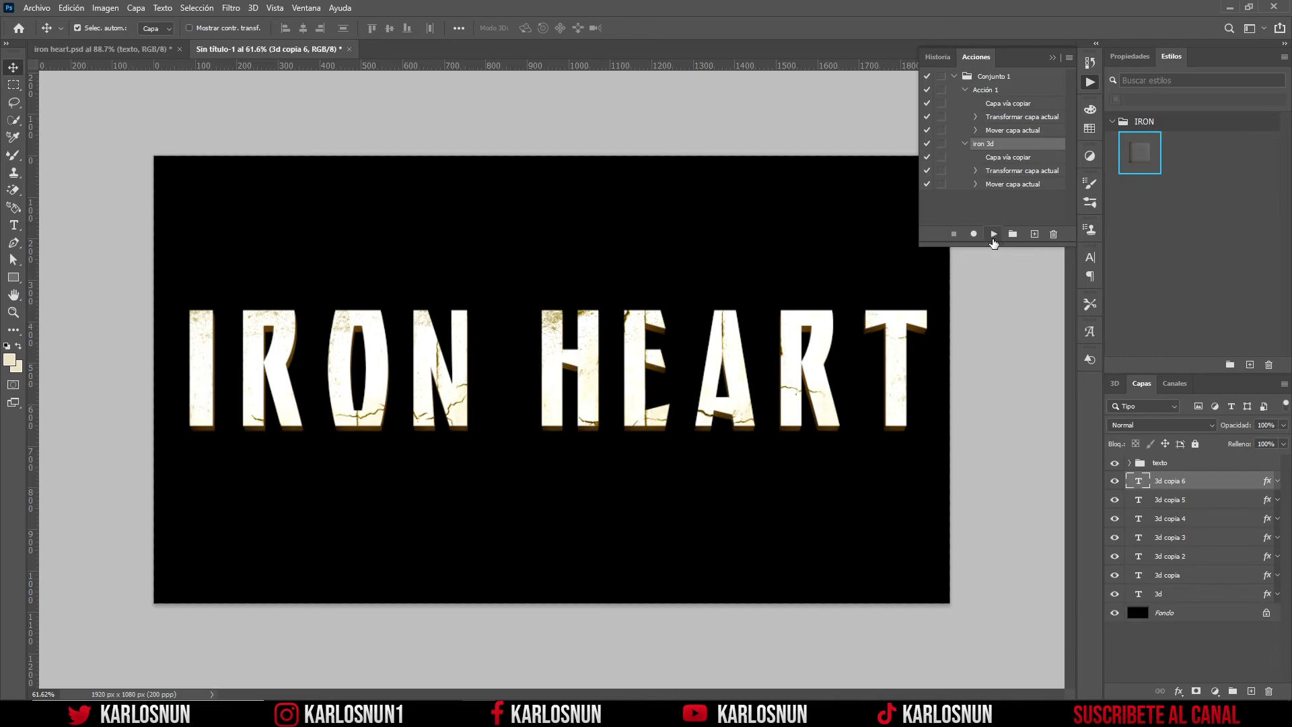
{"action": "left_click", "coordinate": [994, 236]}
{"action": "left_click", "coordinate": [993, 236]}
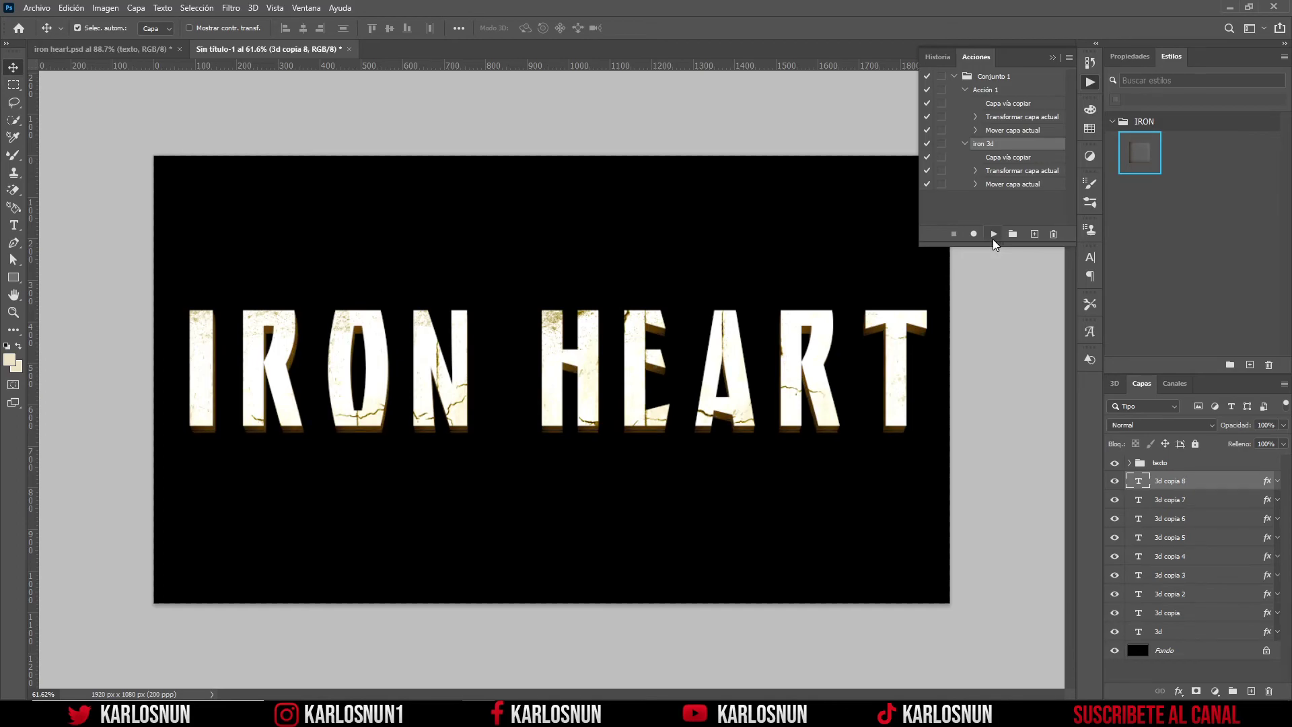
{"action": "left_click", "coordinate": [993, 236]}
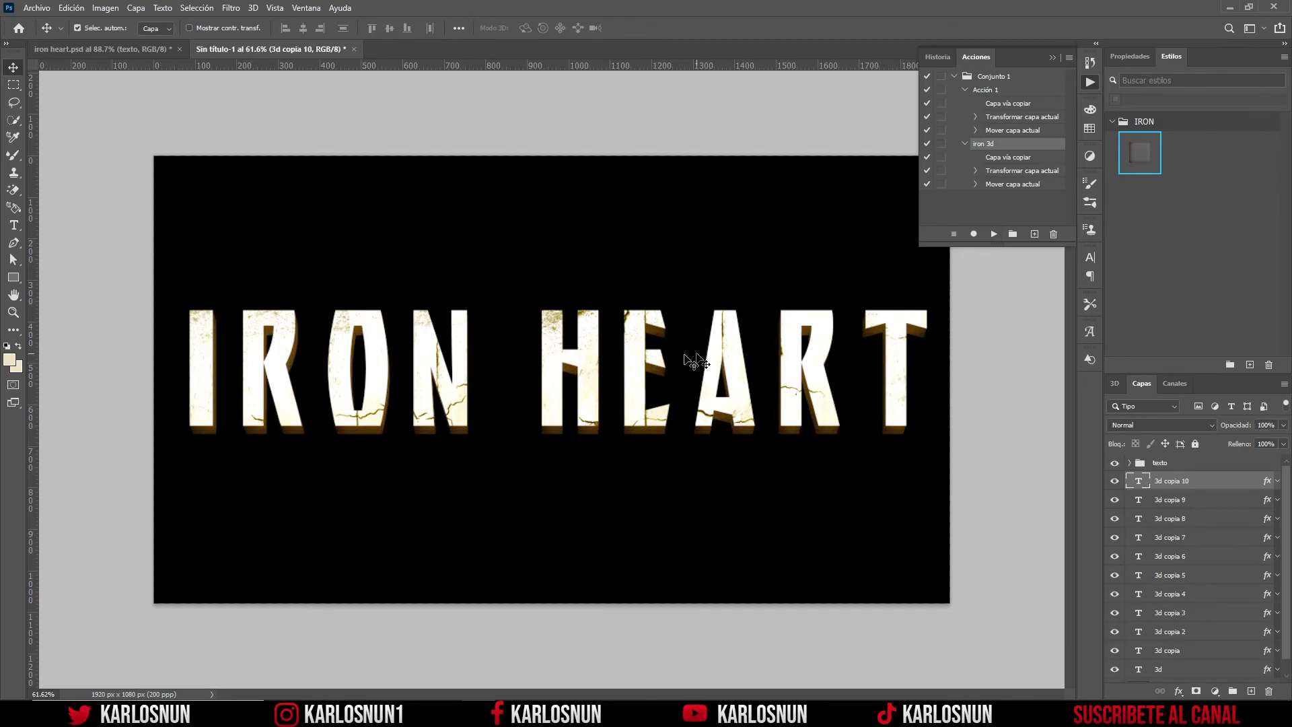
{"action": "scroll", "coordinate": [336, 411], "scroll_direction": "up", "scroll_amount": 3}
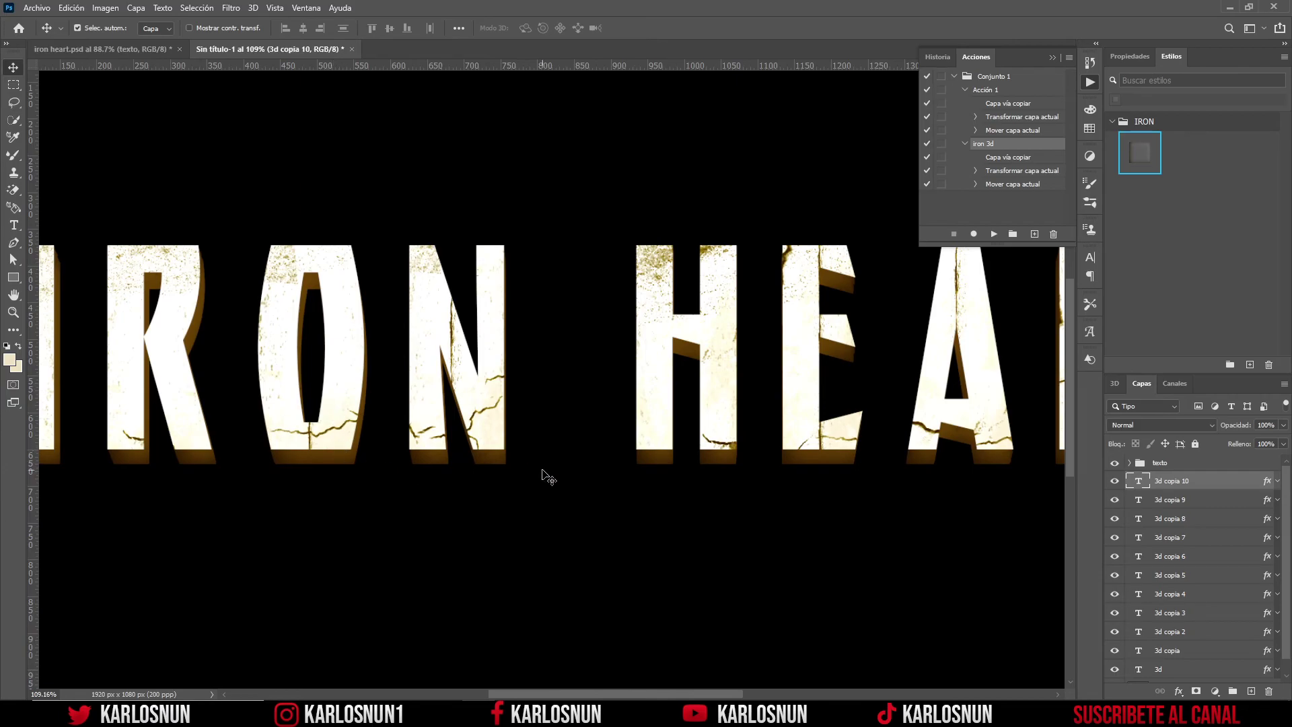
{"action": "scroll", "coordinate": [542, 470], "scroll_direction": "down", "scroll_amount": 3}
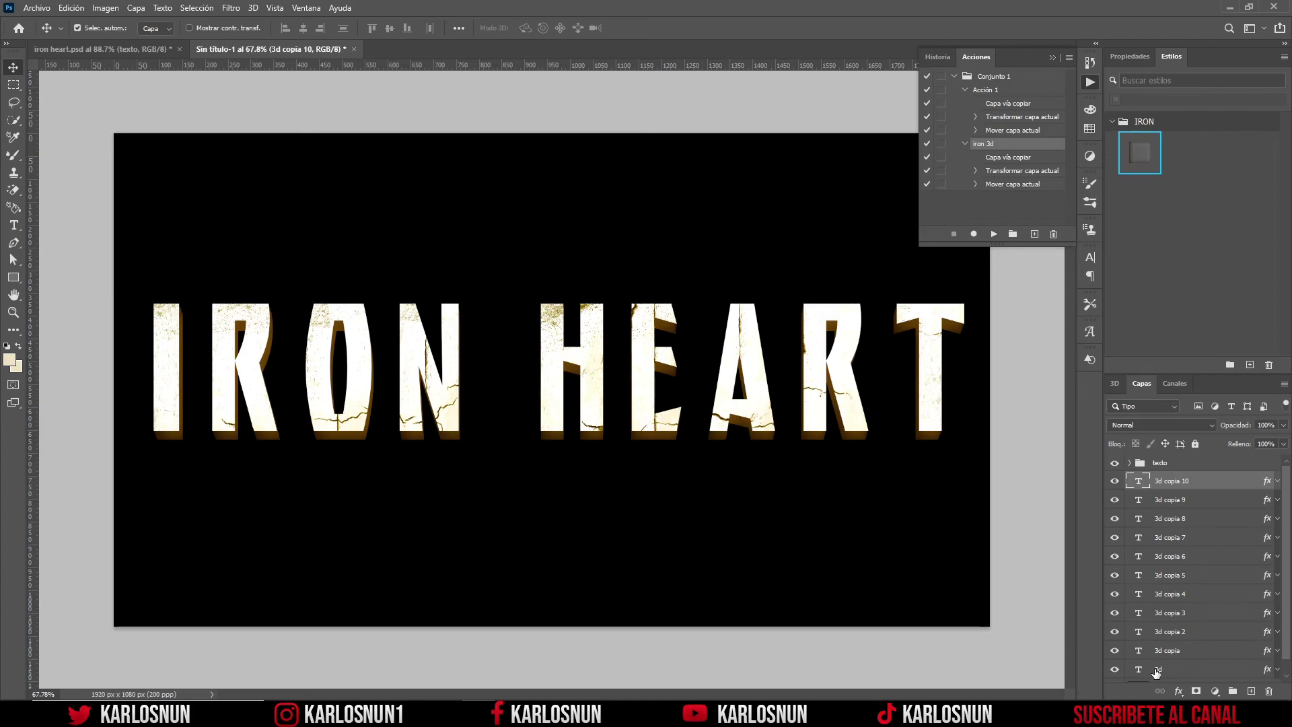
{"action": "scroll", "coordinate": [1156, 670], "scroll_direction": "down", "scroll_amount": 1}
Group layers 3d through 3d copia 10 into a group named 3d
{"action": "left_click", "coordinate": [1176, 657], "text": "shift"}
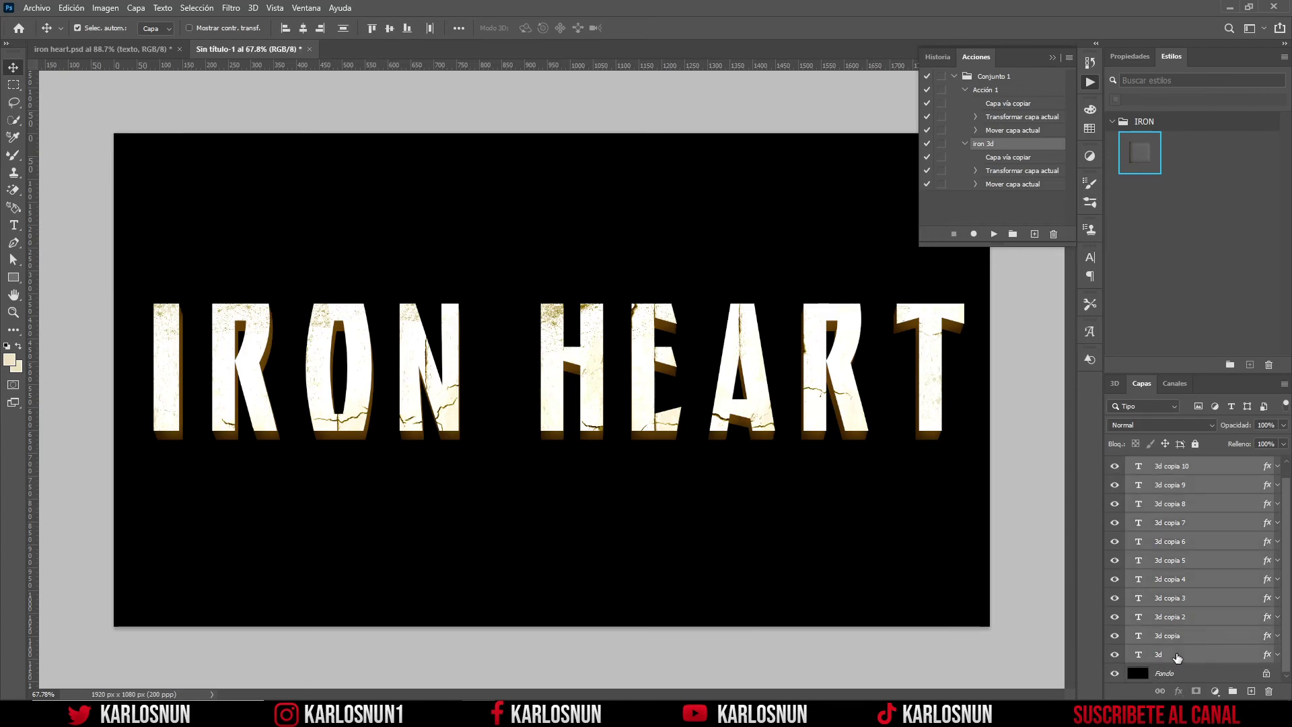
{"action": "key", "text": "ctrl+g"}
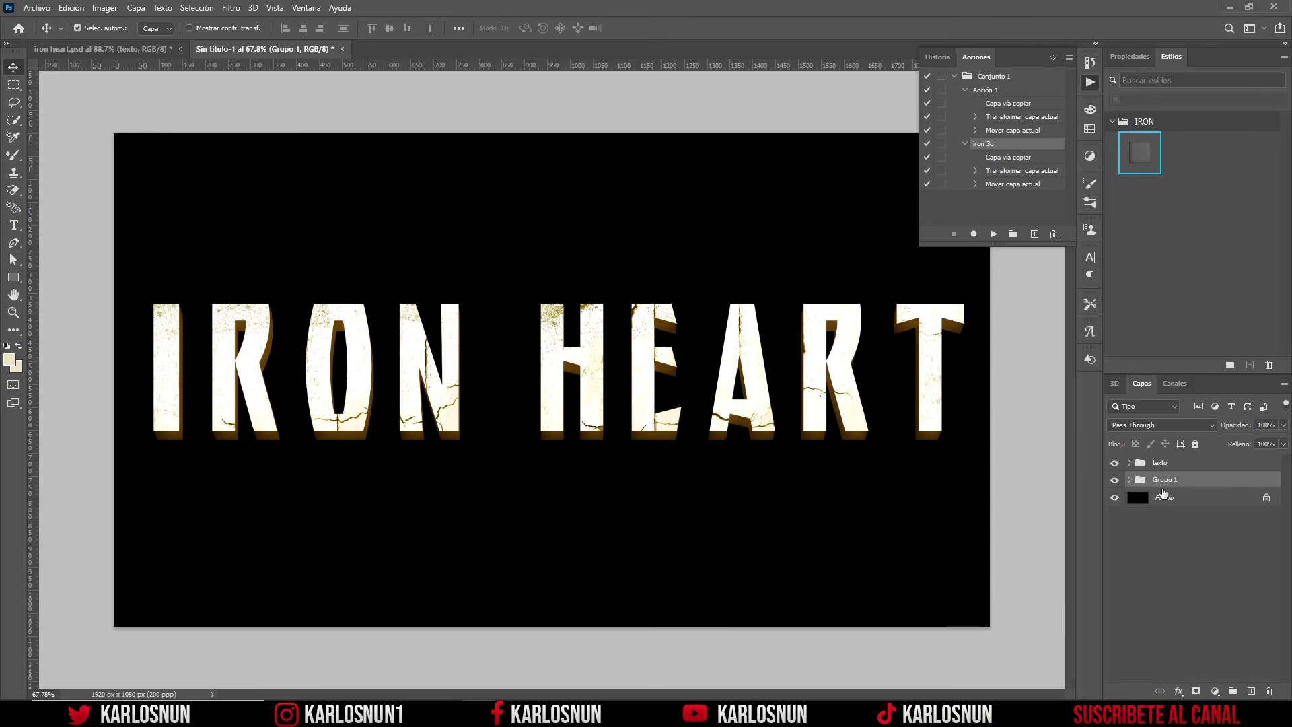
{"action": "double_click", "coordinate": [1163, 479]}
{"action": "type", "text": "3d"}
{"action": "left_click", "coordinate": [1164, 491]}
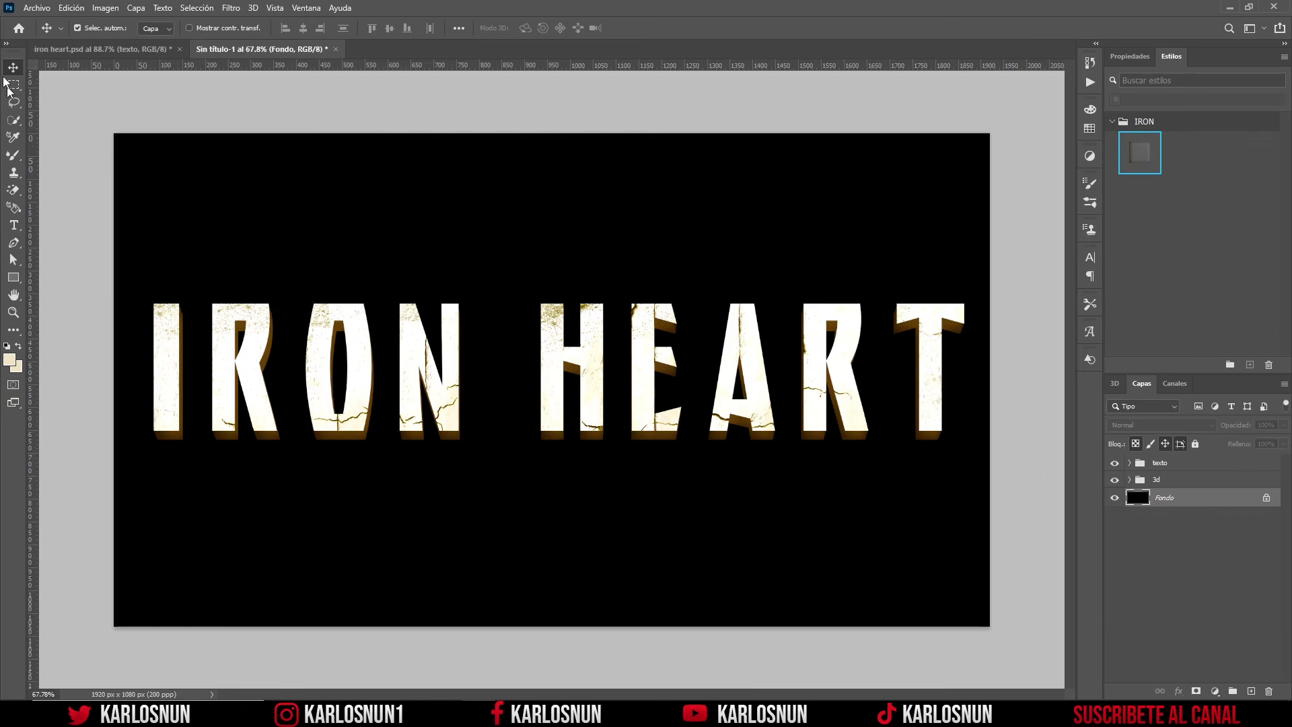
Place the 'logo' heart image as an embedded layer above Fondo and commit it
{"action": "left_click", "coordinate": [37, 8]}
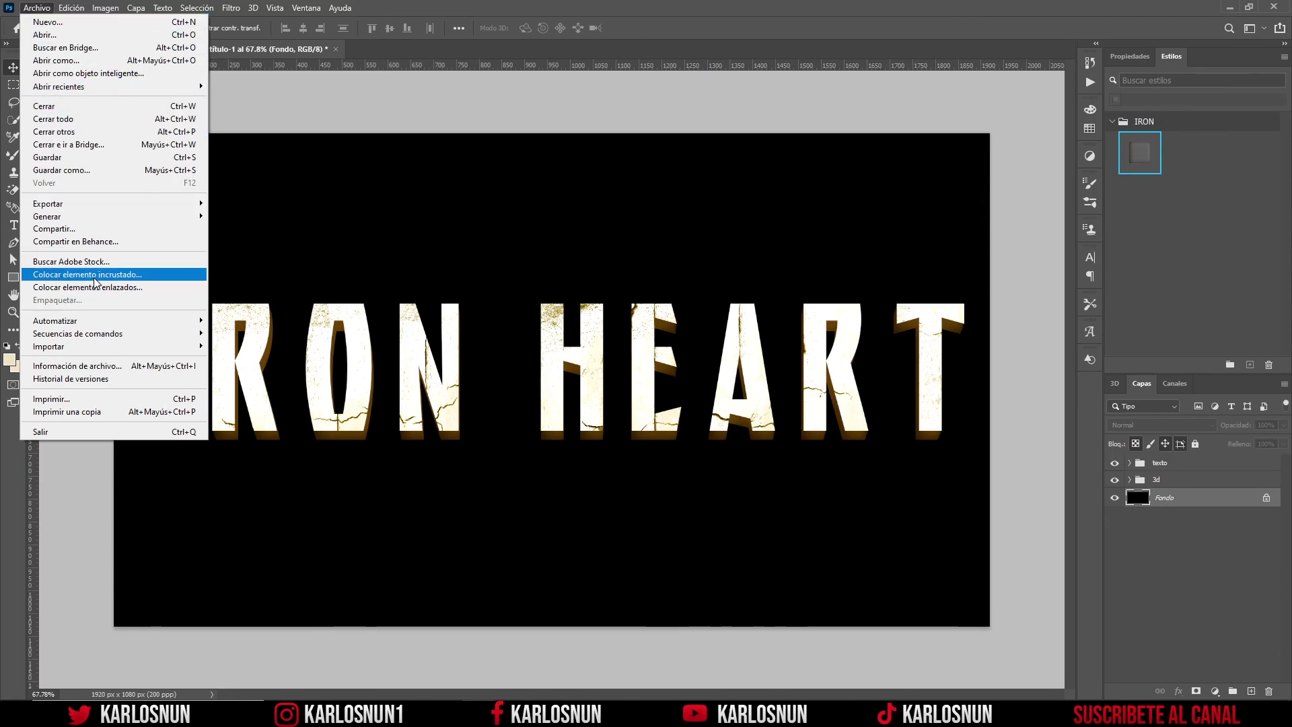
{"action": "left_click", "coordinate": [95, 279]}
{"action": "left_click", "coordinate": [528, 121]}
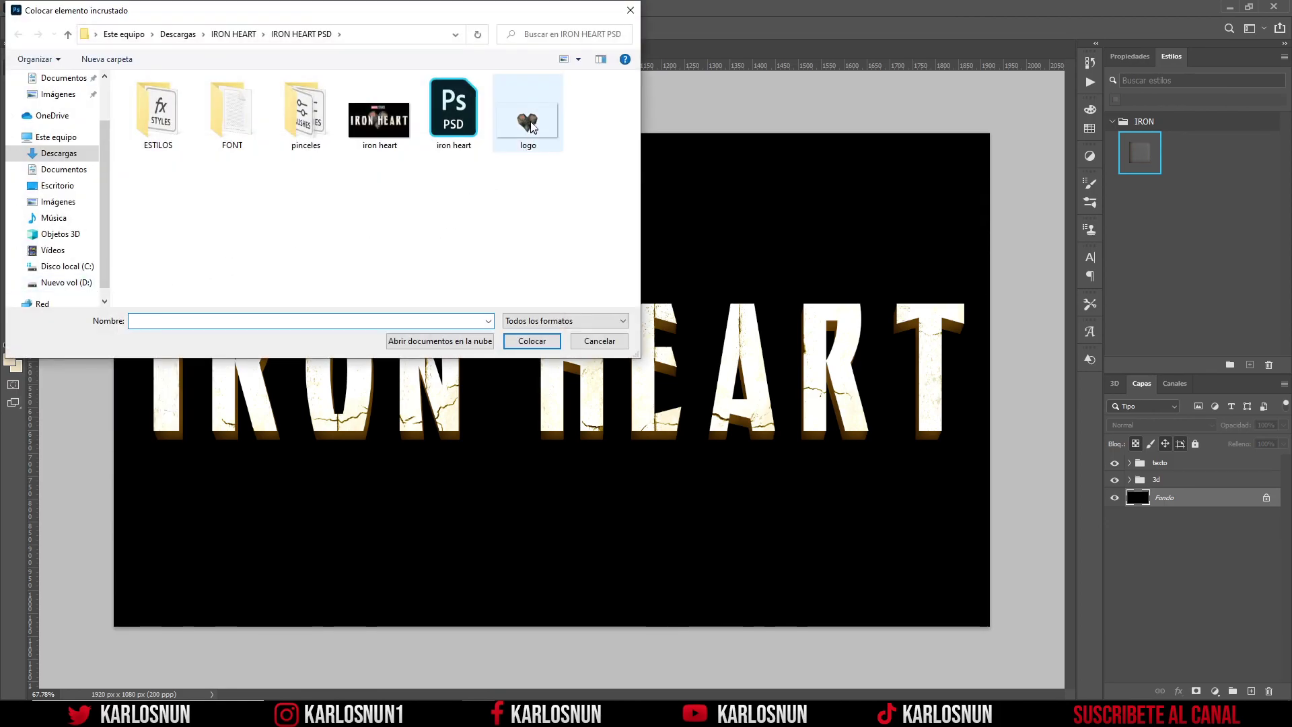
{"action": "left_click", "coordinate": [529, 341]}
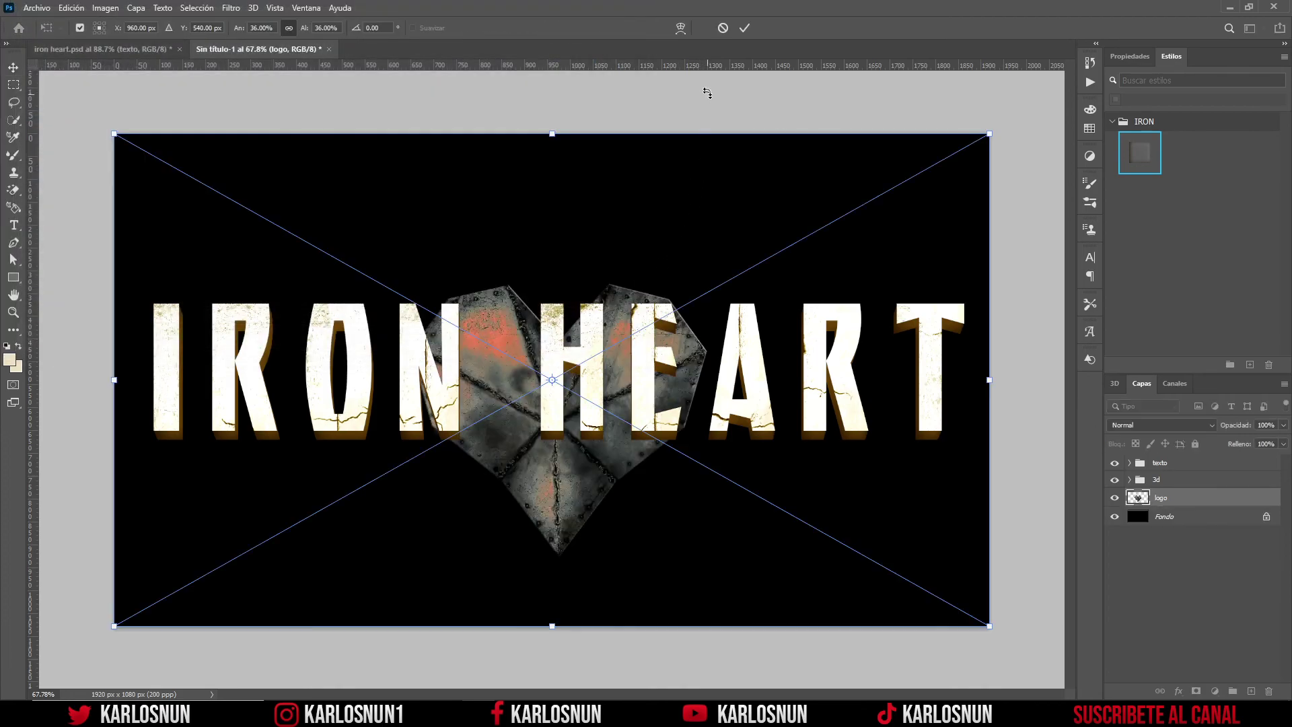
{"action": "left_click", "coordinate": [744, 28]}
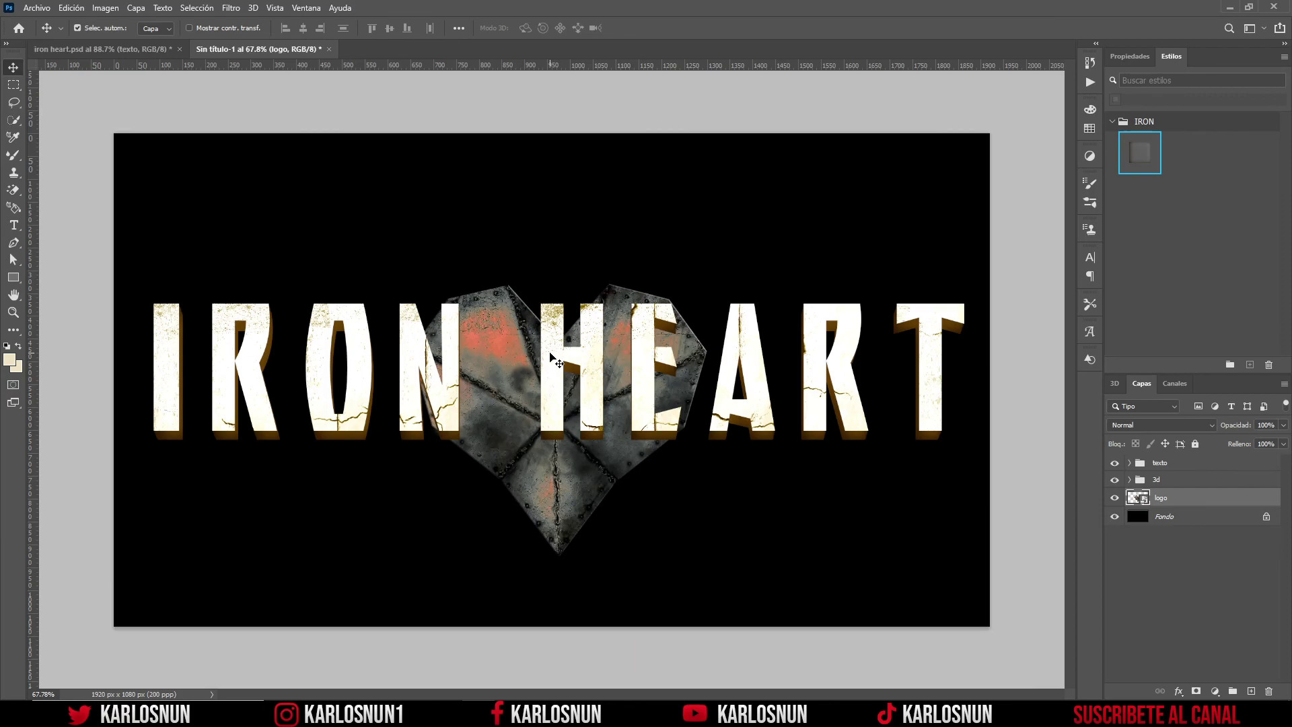
Switch to the iron heart.psd document and fit the whole image on screen
{"action": "left_click", "coordinate": [101, 49]}
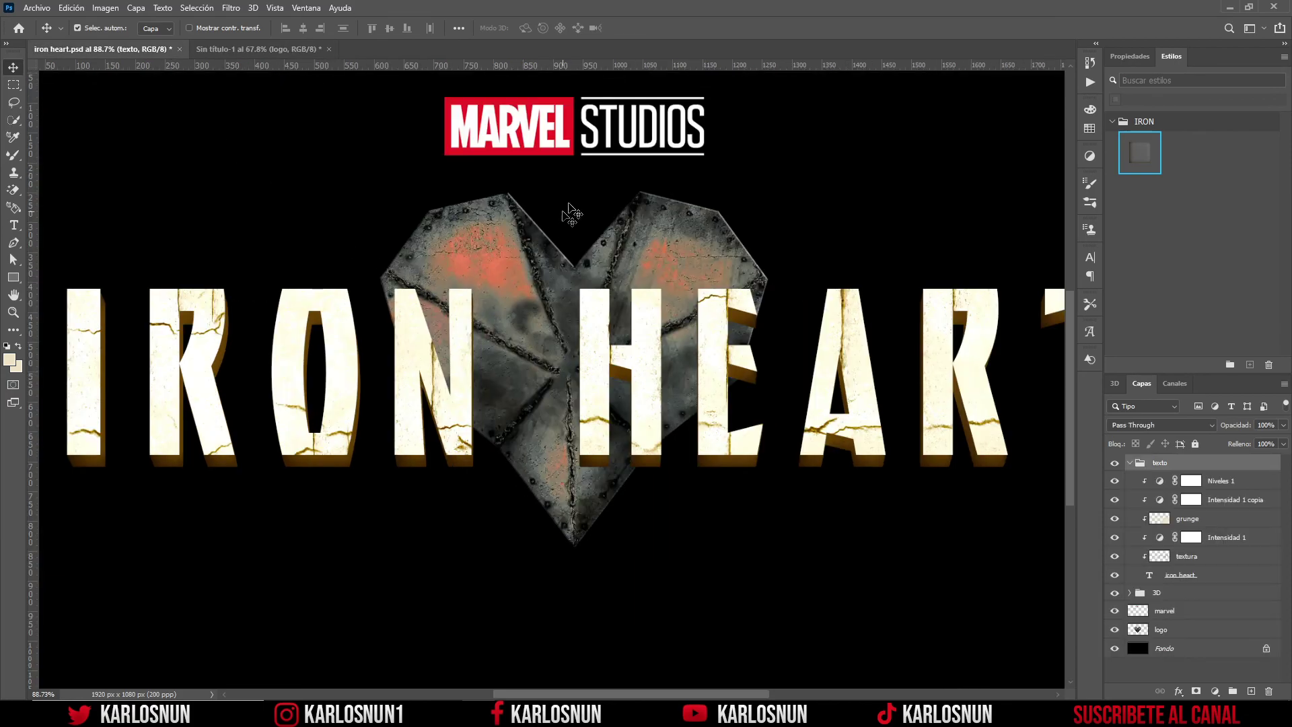
{"action": "key", "text": "ctrl+0"}
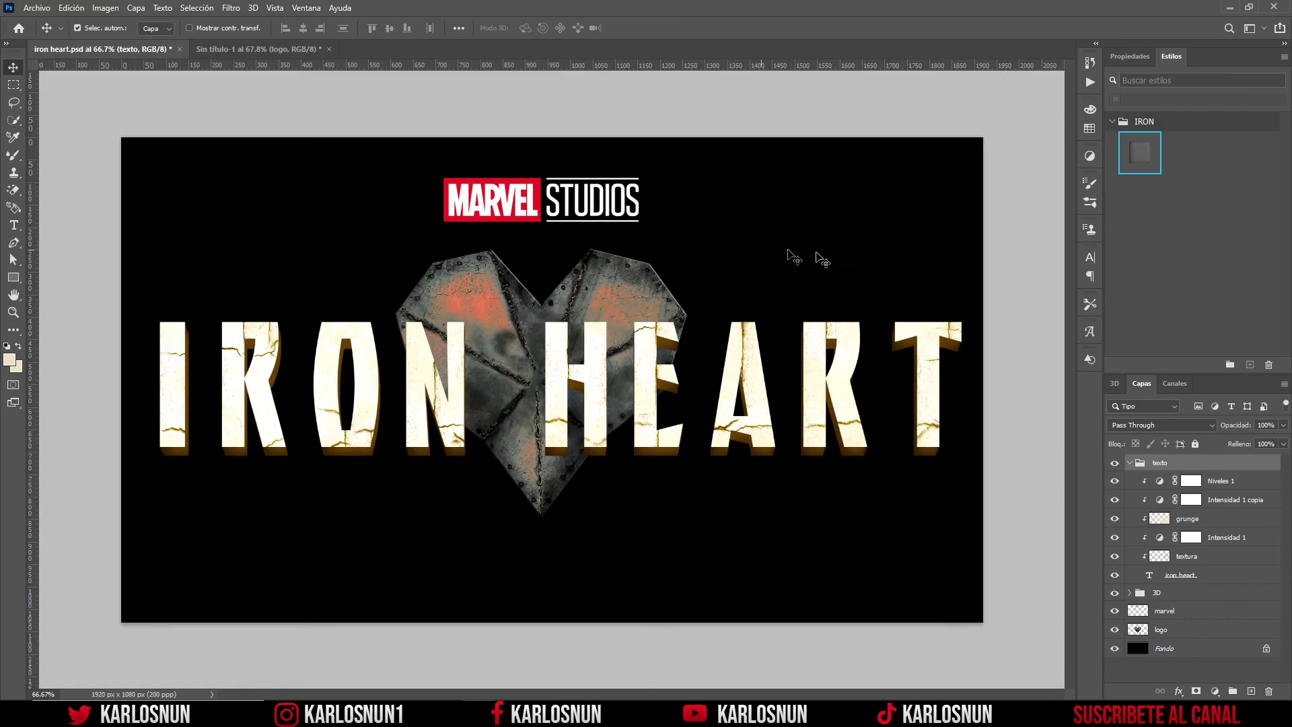